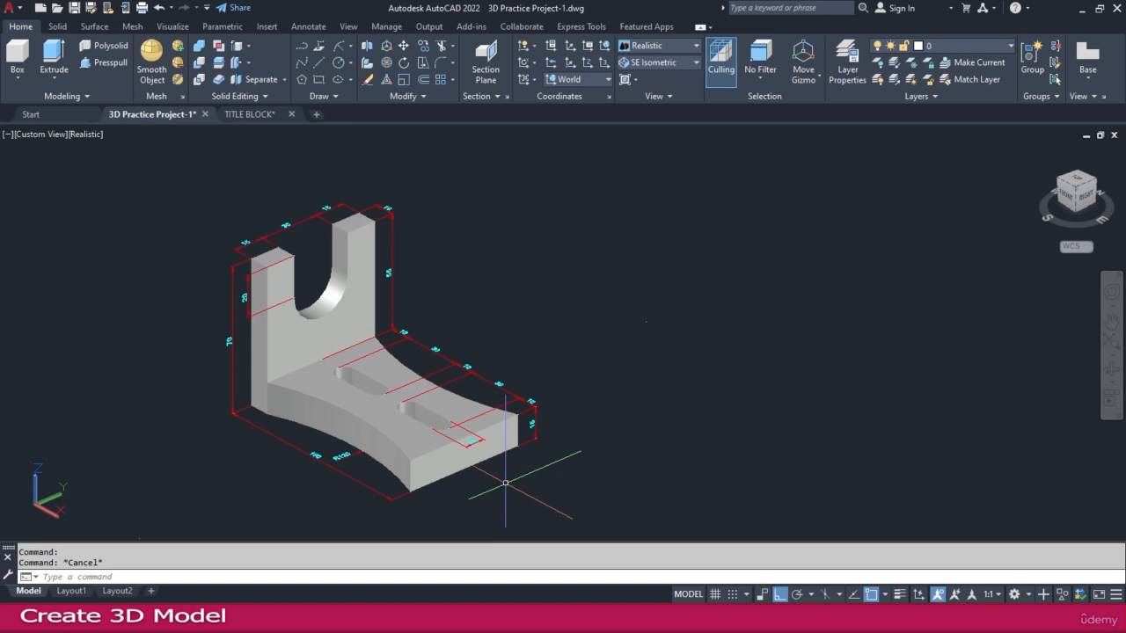
Step: Examine the reference bracket's dimensions on the base, slots, upright and U-shaped cutout
middle_click_drag(506, 483, 424, 483)
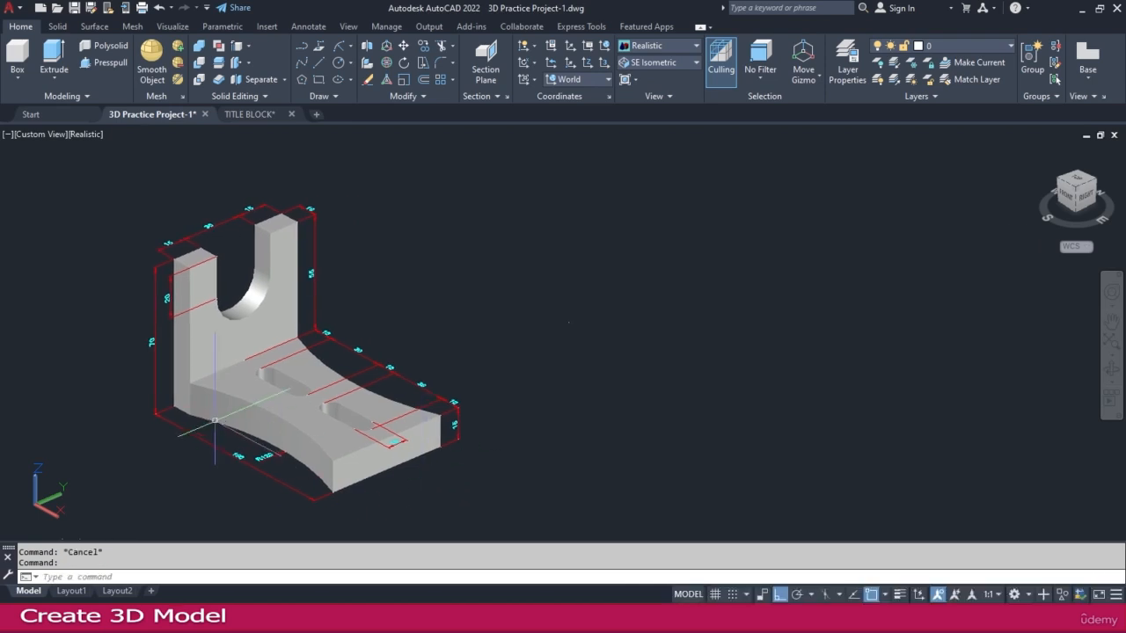
scroll(244, 466, "up", 4)
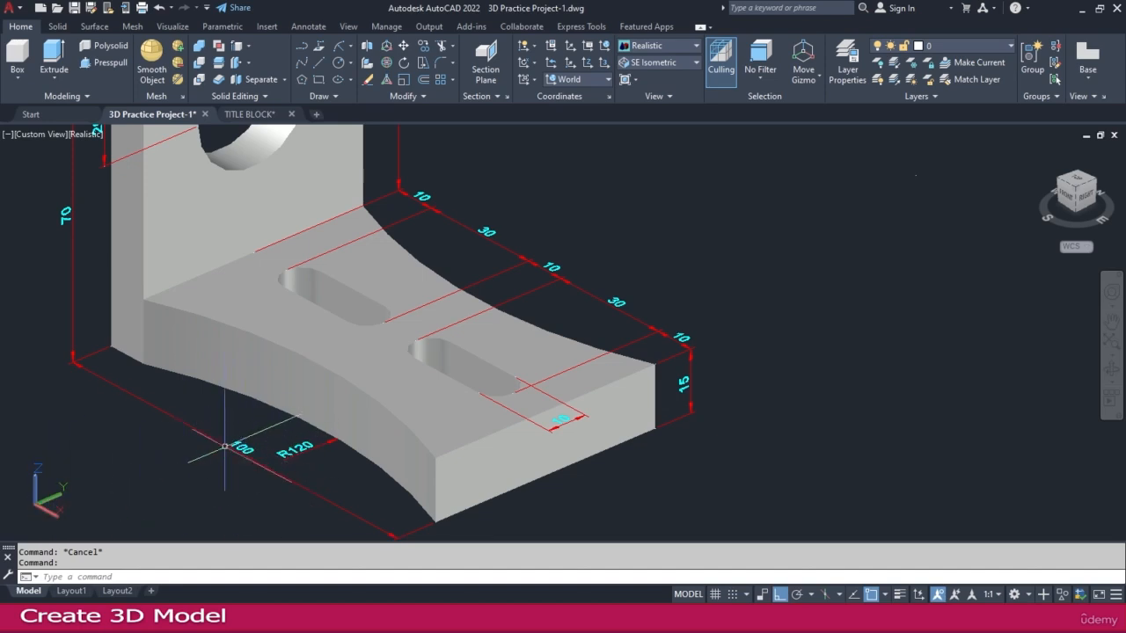
scroll(233, 448, "down", 3)
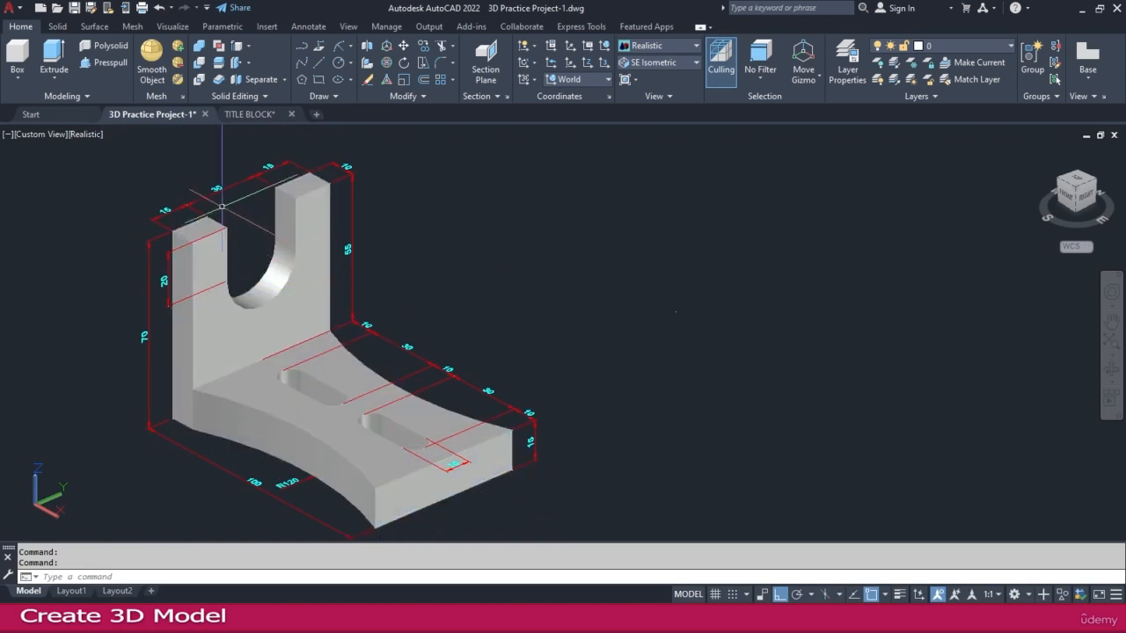
scroll(174, 203, "up", 2)
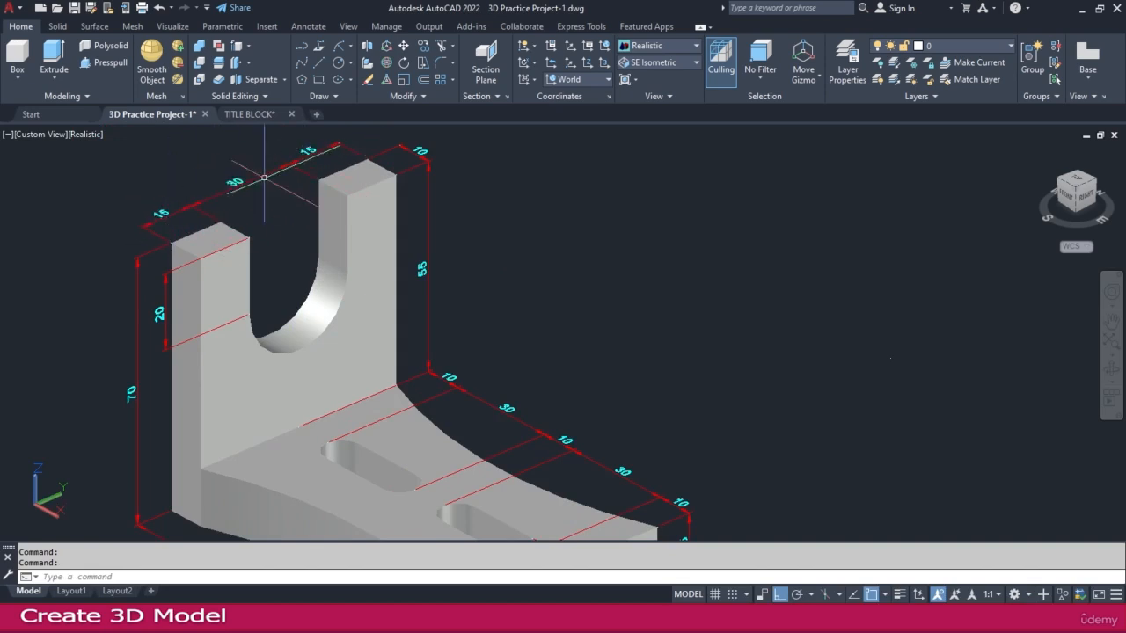
scroll(324, 161, "down", 2)
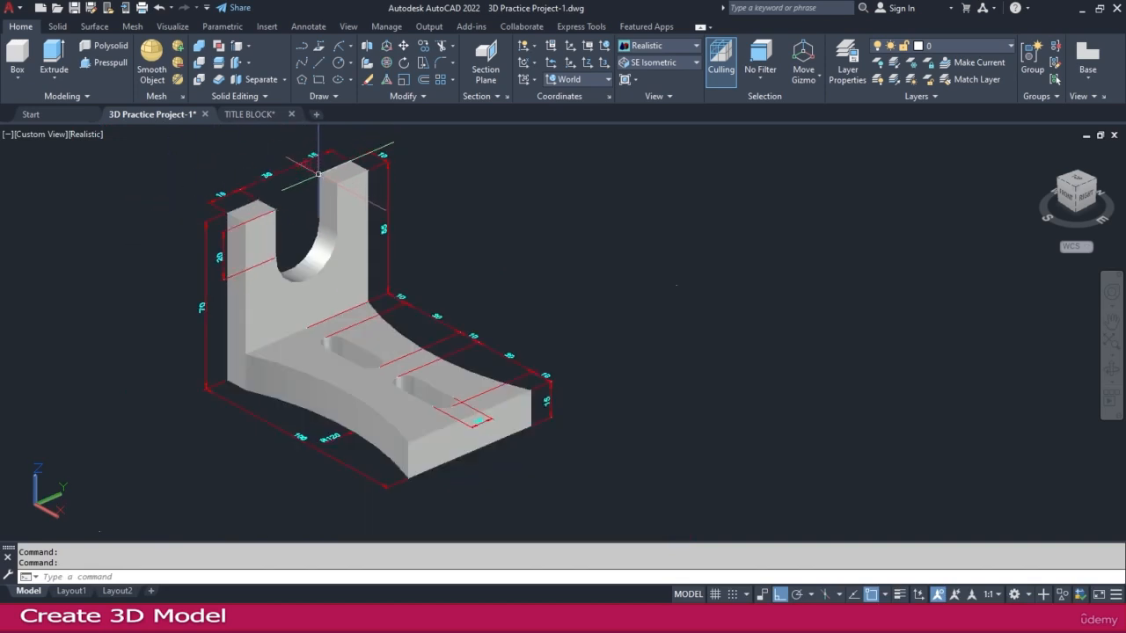
scroll(554, 401, "up", 3)
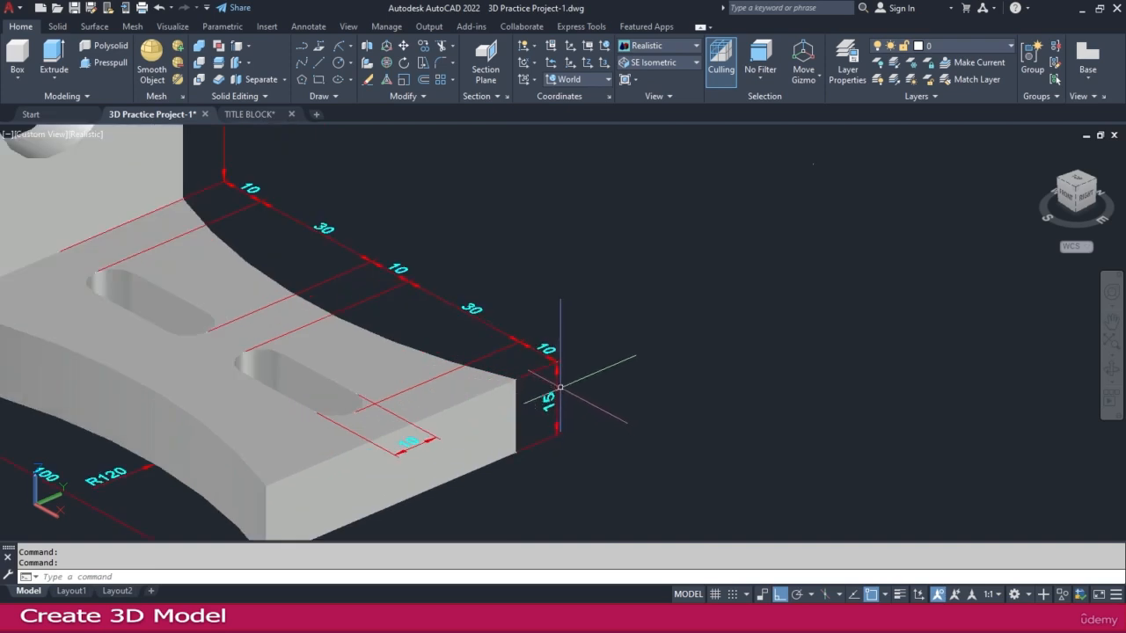
scroll(559, 387, "down", 3)
middle_click_drag(665, 387, 485, 384)
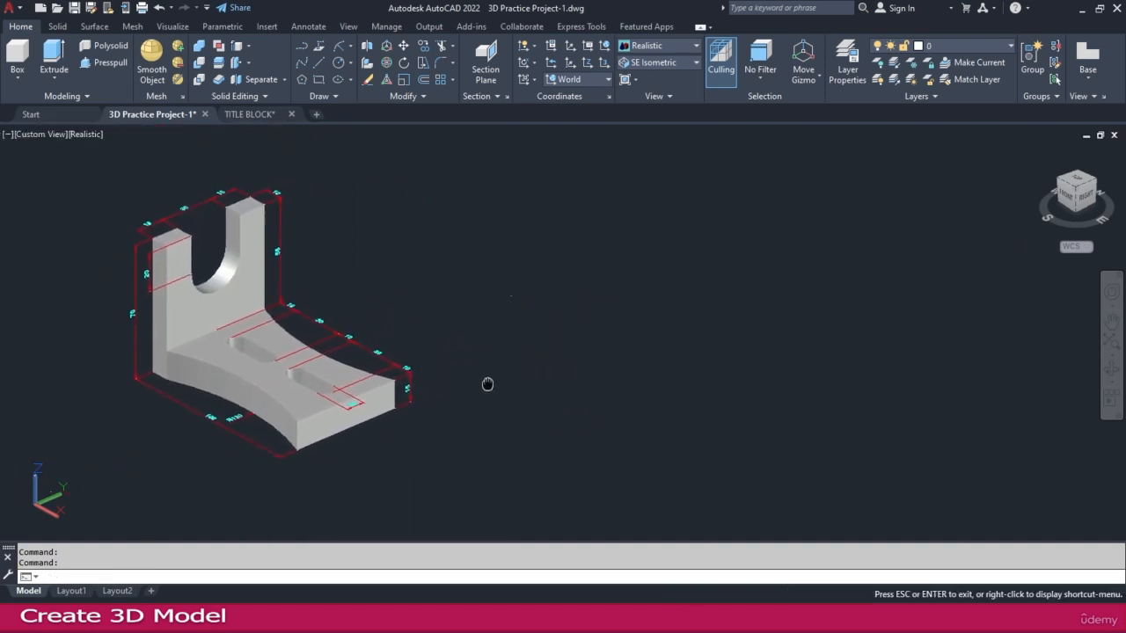
middle_click_drag(530, 355, 505, 369)
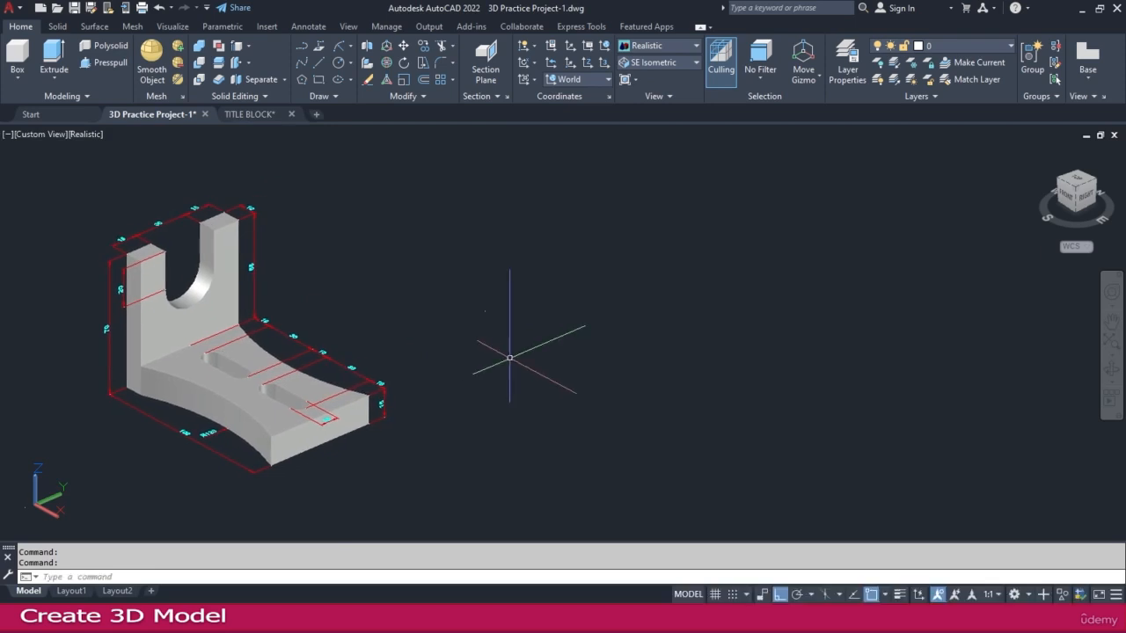
Step: Create a 100 × 60 × 15 solid box in the empty space beside the reference bracket, with Ortho off
left_click(17, 57)
left_click(540, 369)
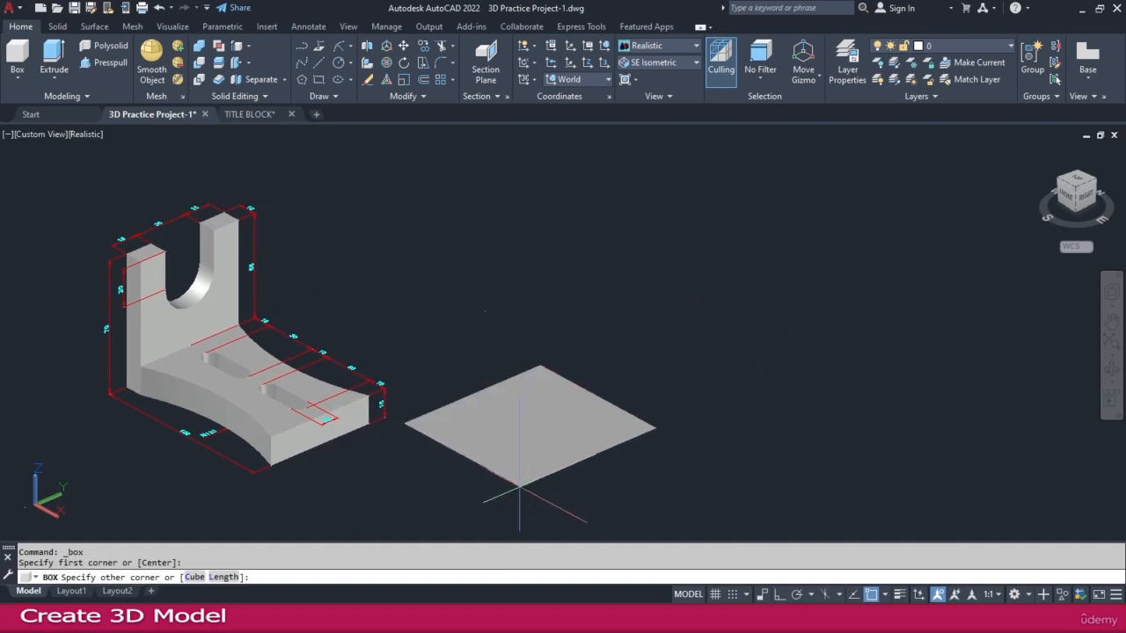
key("F8")
type("@100,60,15")
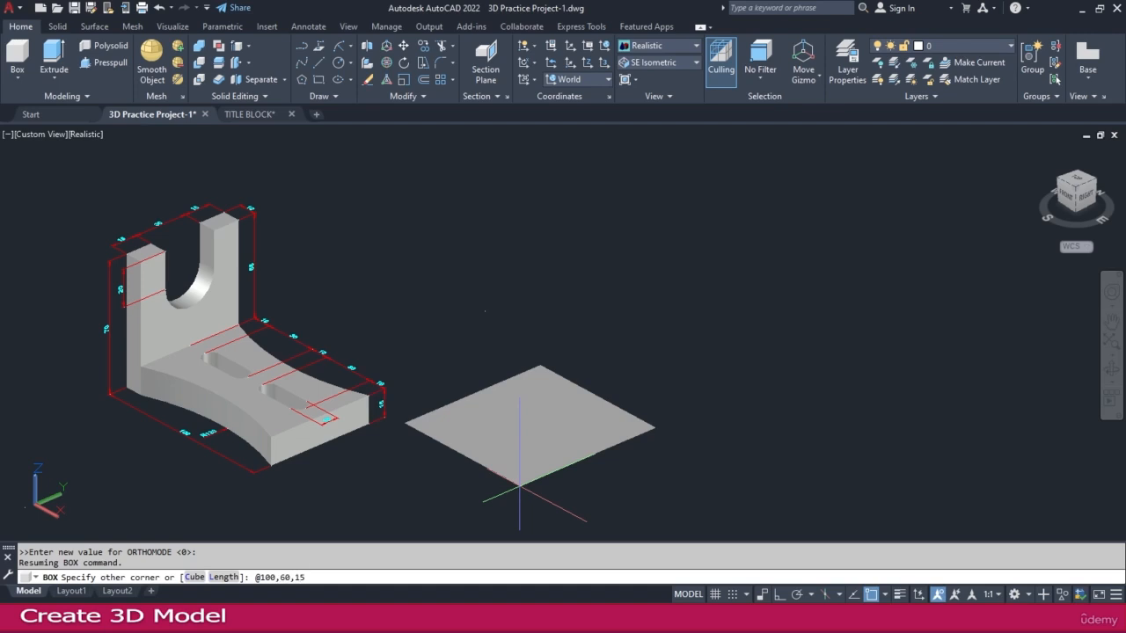
key("Return")
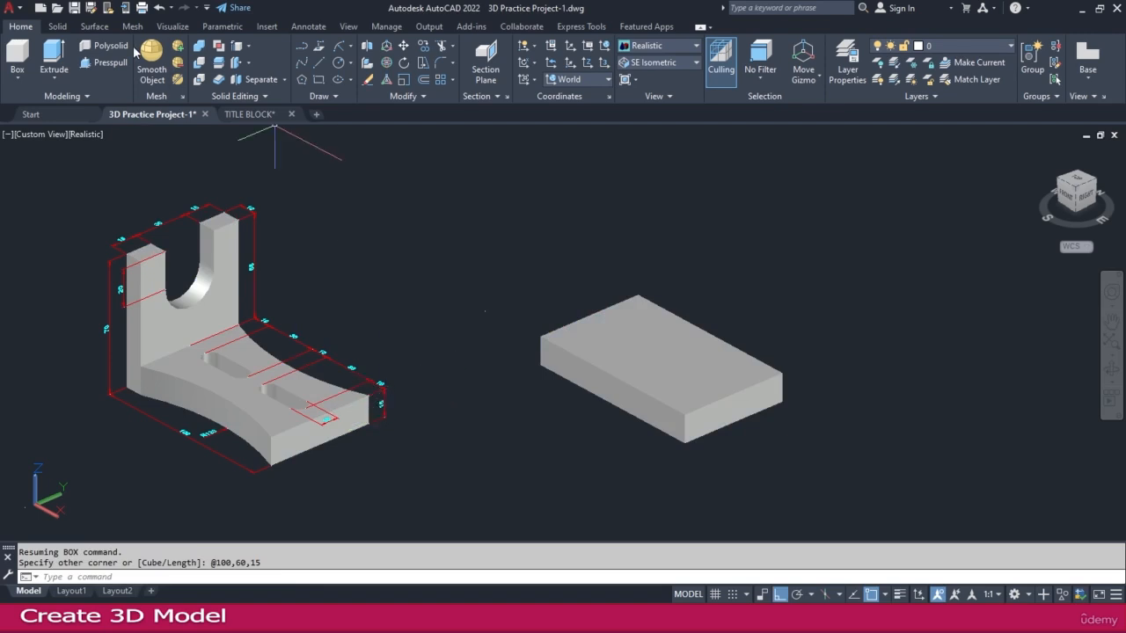
Step: Copy the top rear short edge of the box 10 units inward along its length
left_click(250, 50)
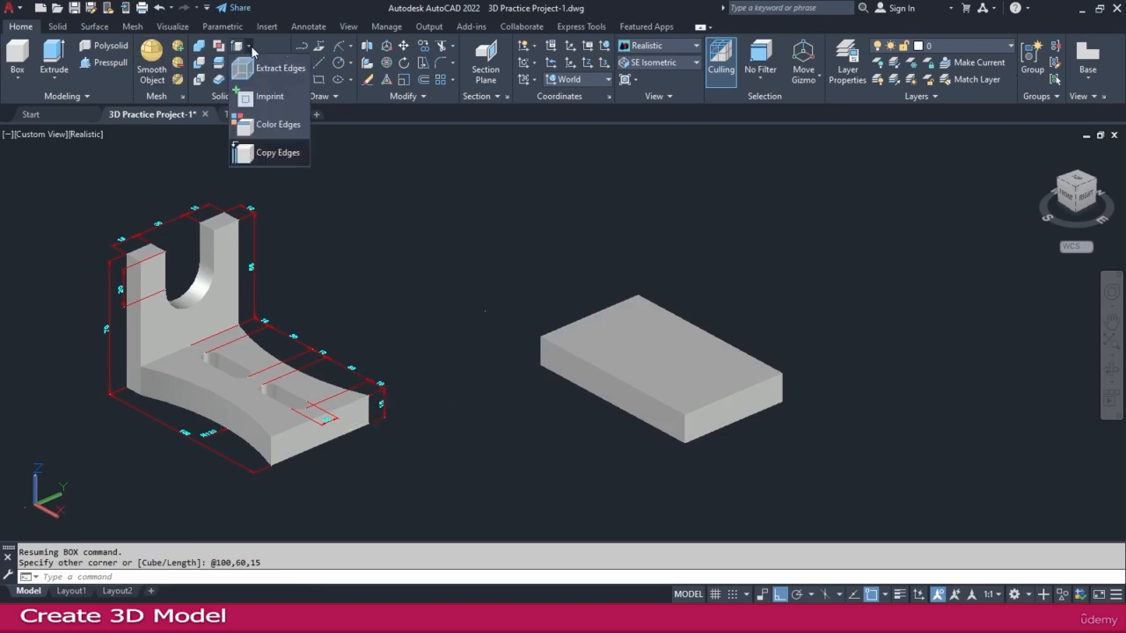
left_click(285, 152)
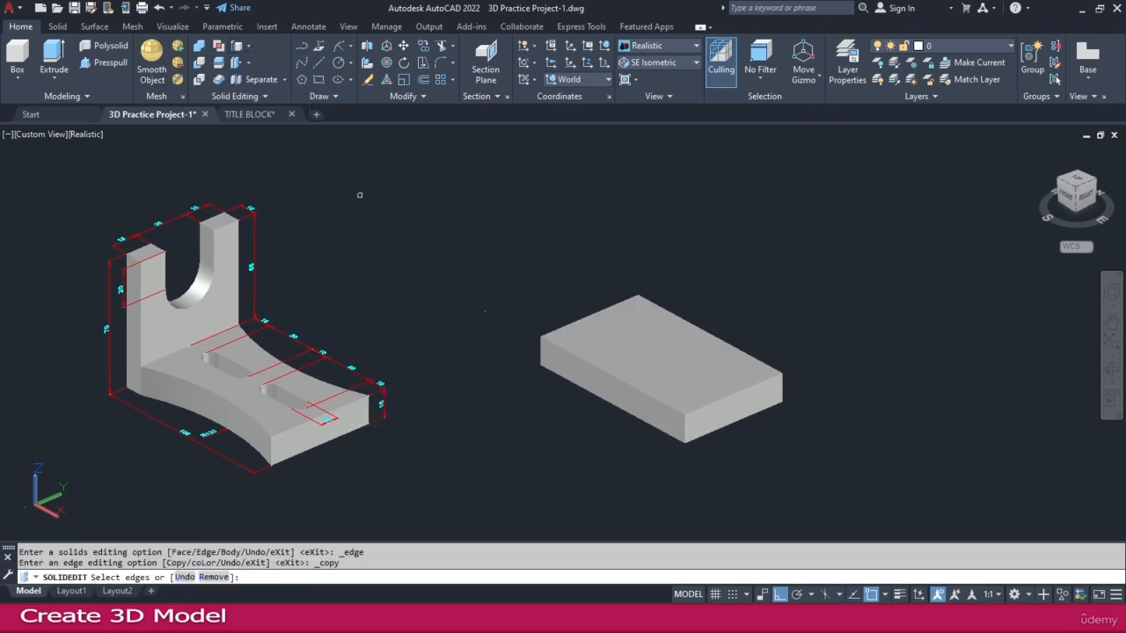
left_click(584, 319)
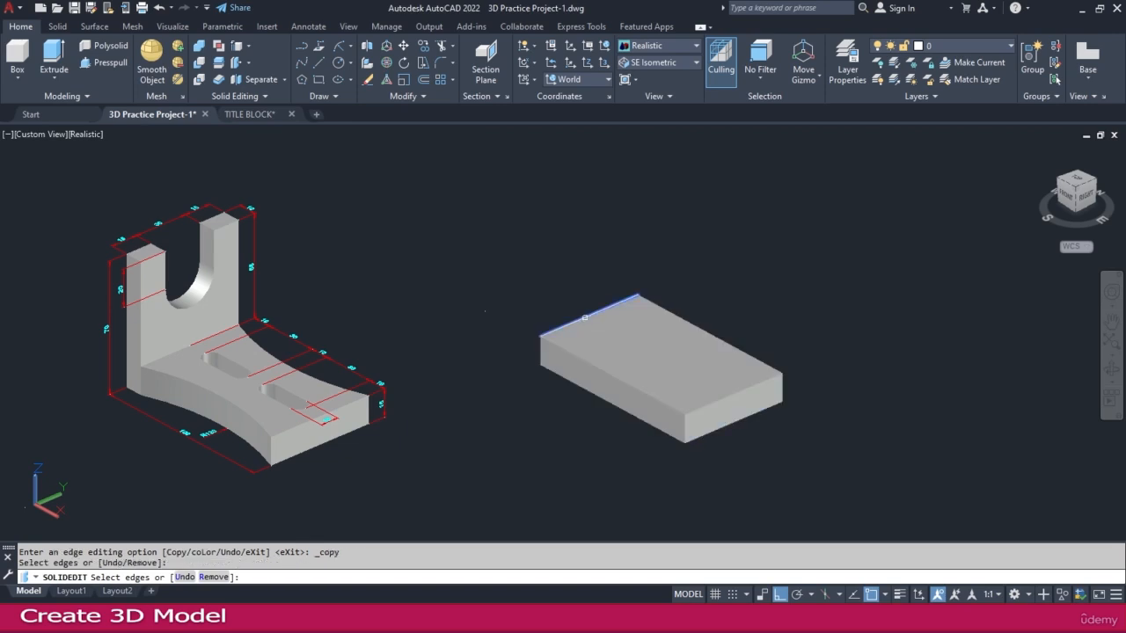
key("Return")
left_click(639, 295)
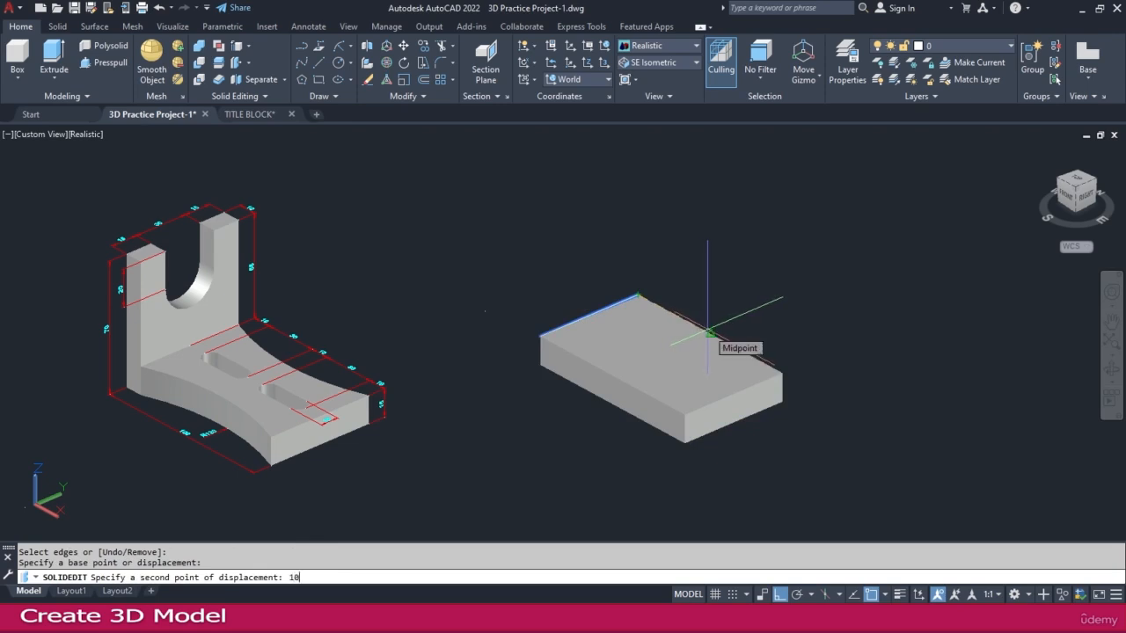
key("Return")
key("Escape")
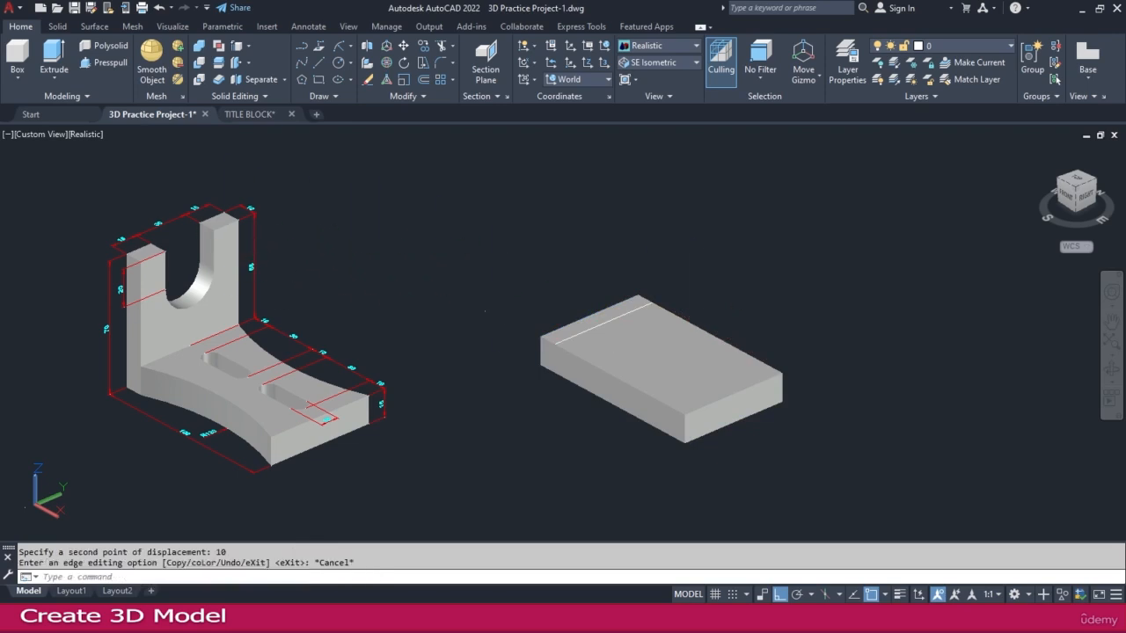
Step: Presspull the narrow strip behind the copied edge upward by 55 to form the upright plate
scroll(202, 217, "up", 3)
scroll(301, 190, "up", 3)
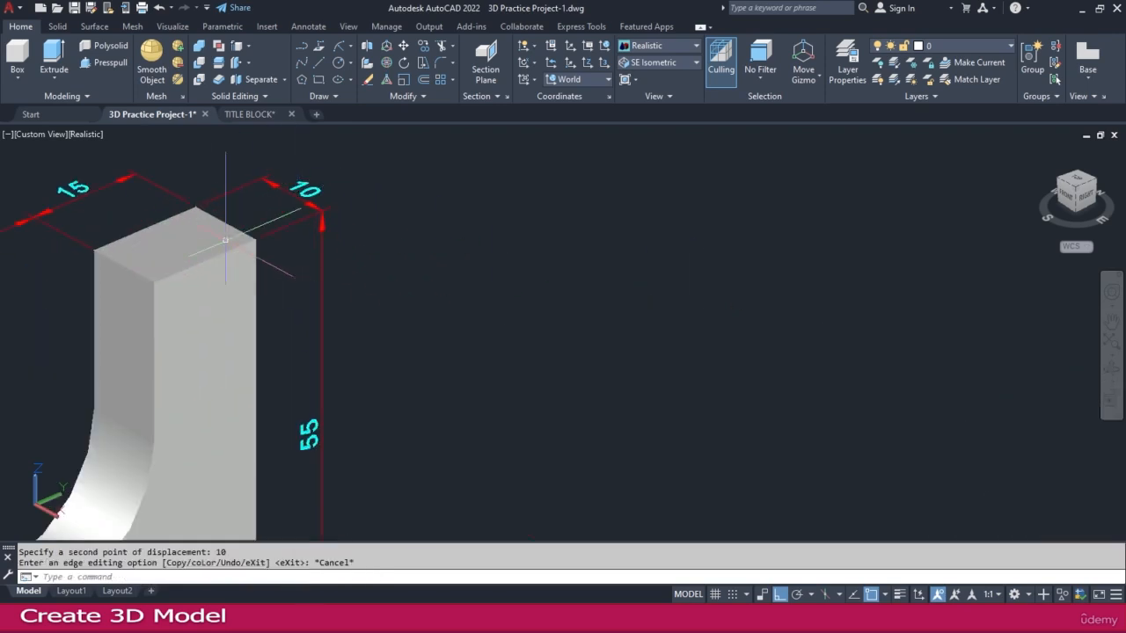
scroll(224, 236, "down", 5)
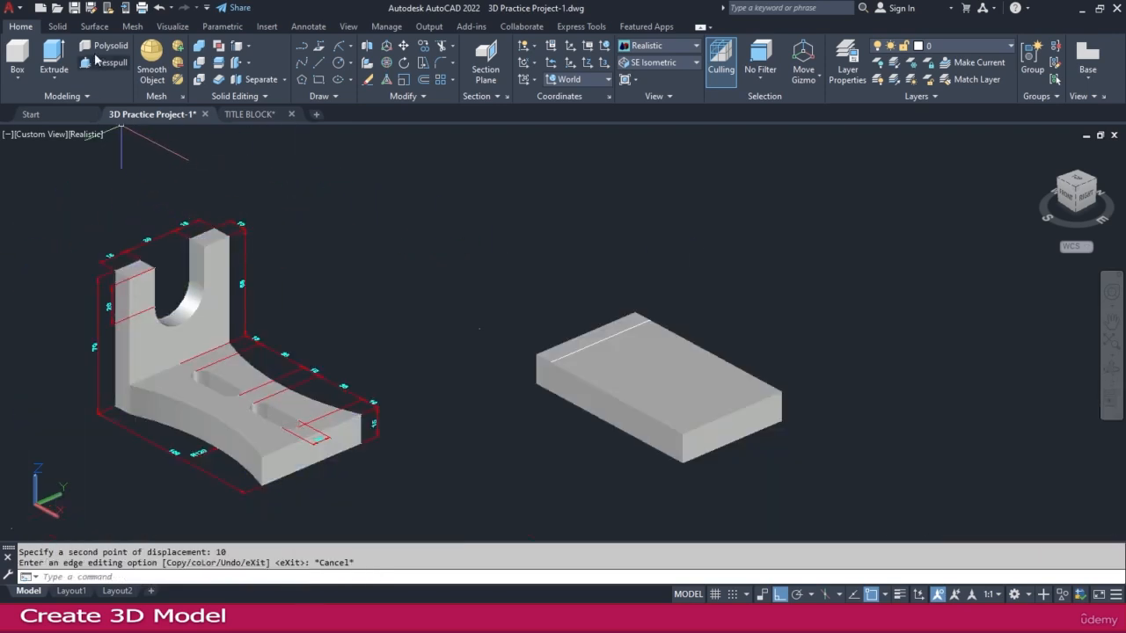
left_click(104, 62)
scroll(609, 324, "up", 2)
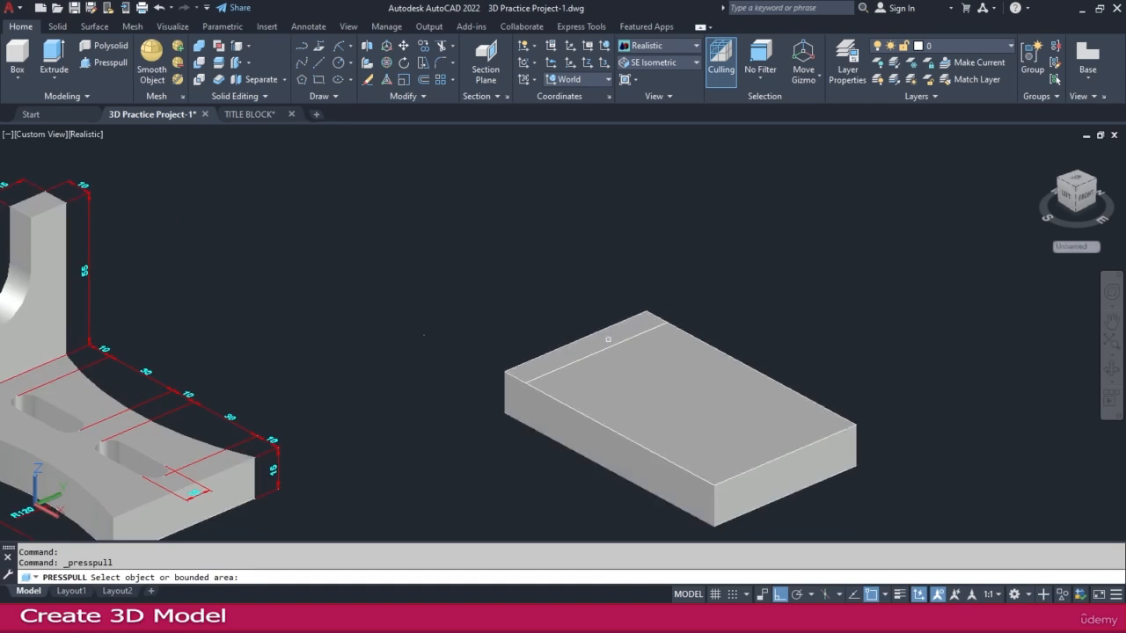
left_click(607, 339)
scroll(609, 297, "down", 2)
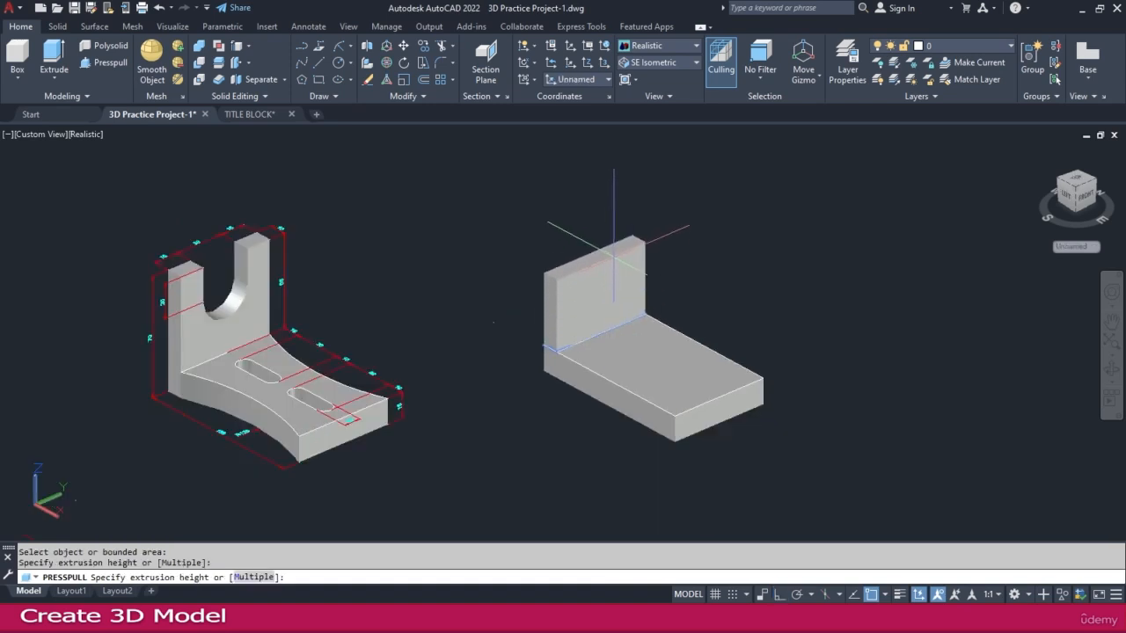
scroll(278, 280, "up", 5)
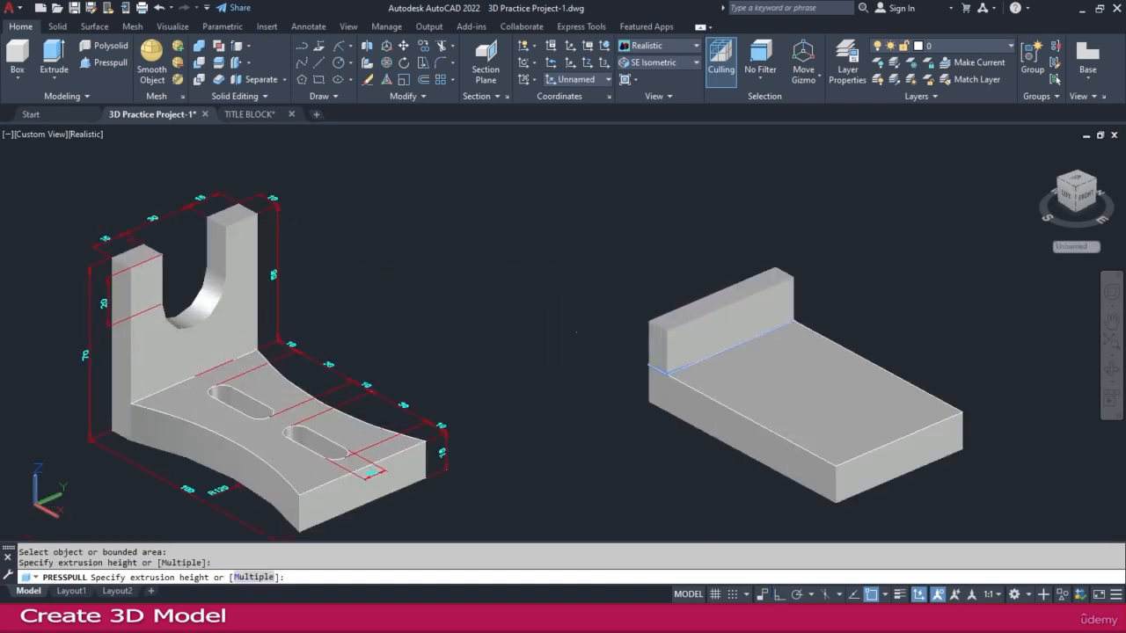
scroll(256, 251, "down", 3)
scroll(440, 269, "down", 2)
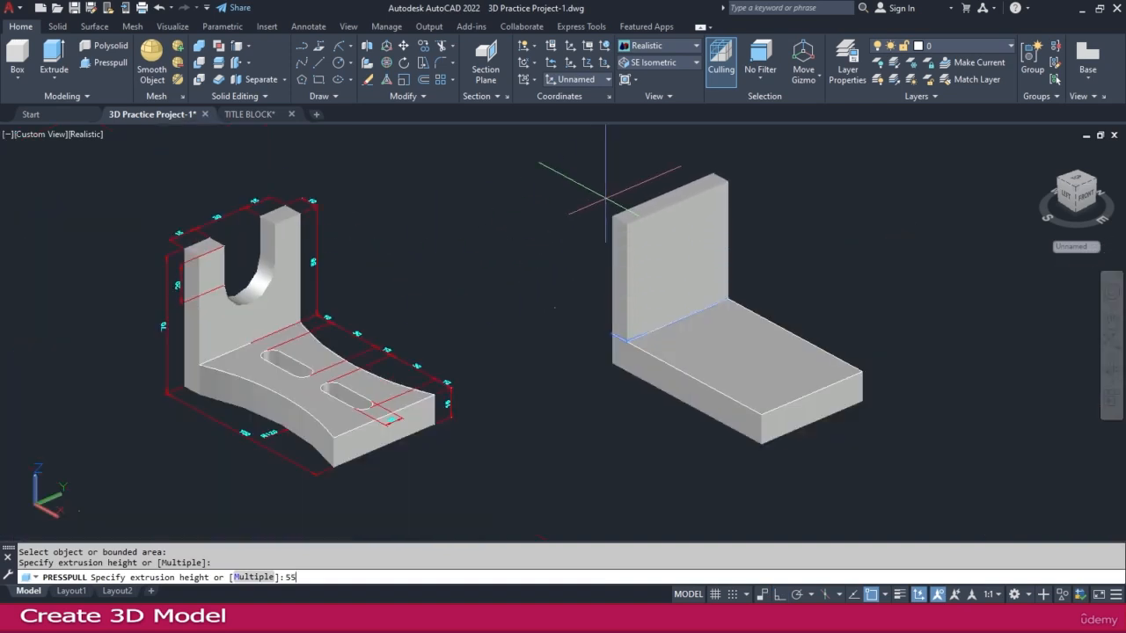
key("Return")
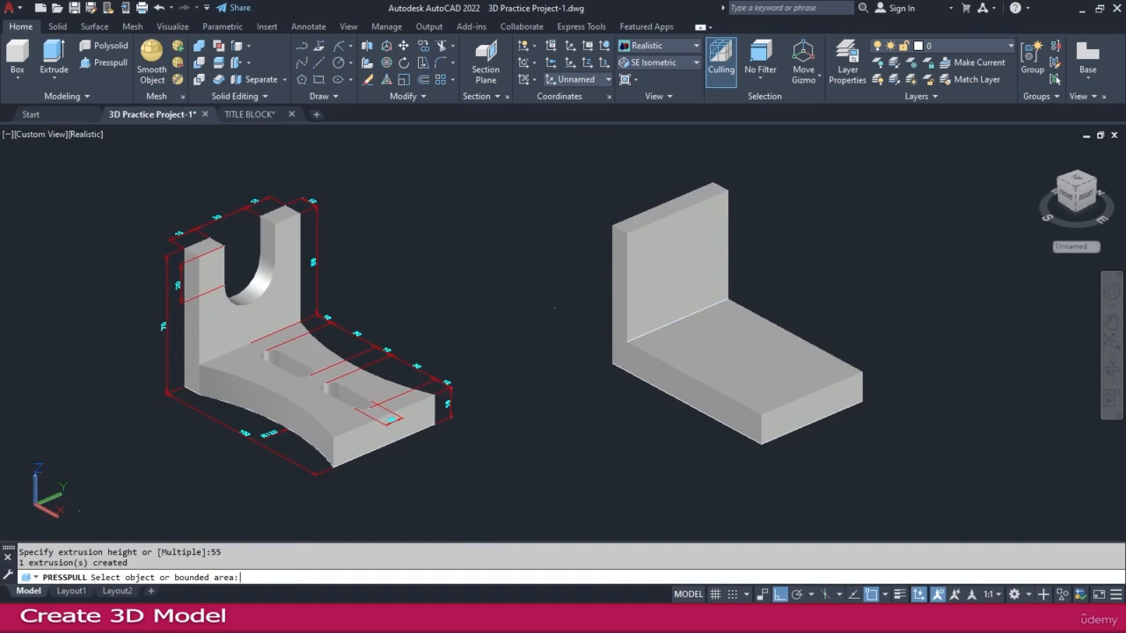
key("Return")
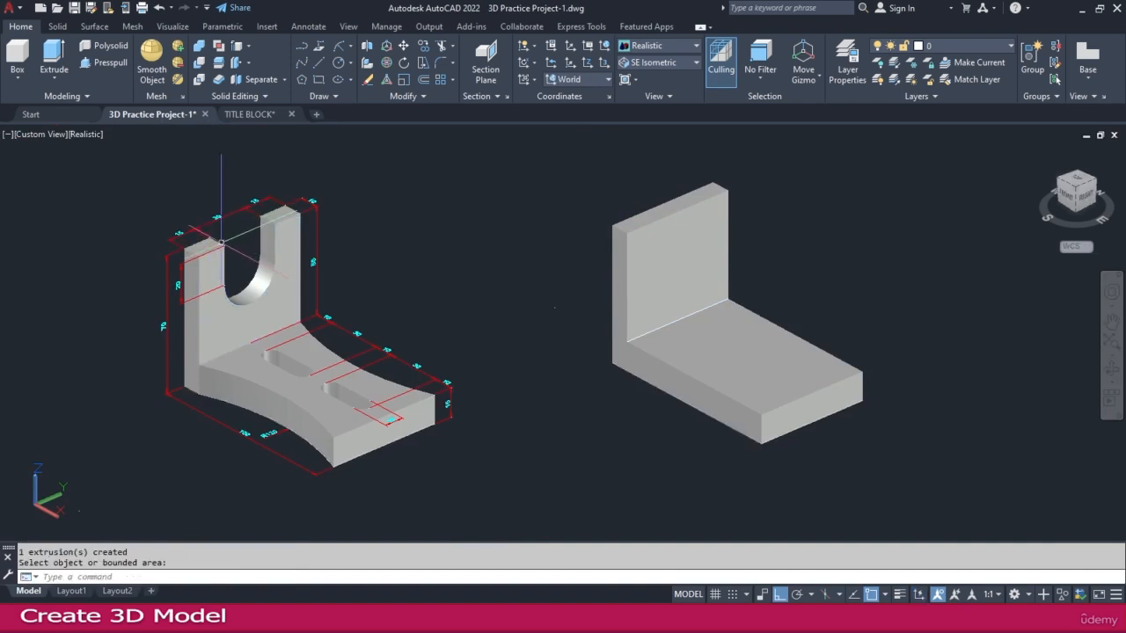
Step: Check the reference bracket's cutout dimensions and set the coordinate system to Right, parallel to the upright's face
scroll(243, 289, "up", 3)
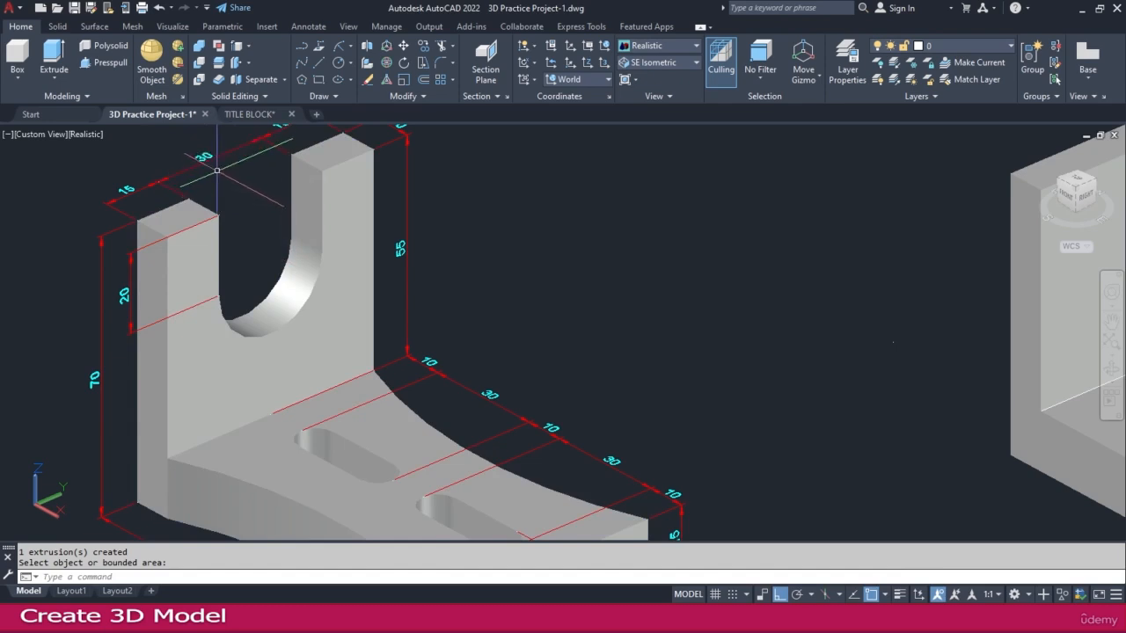
scroll(217, 171, "down", 2)
middle_click_drag(398, 190, 334, 227)
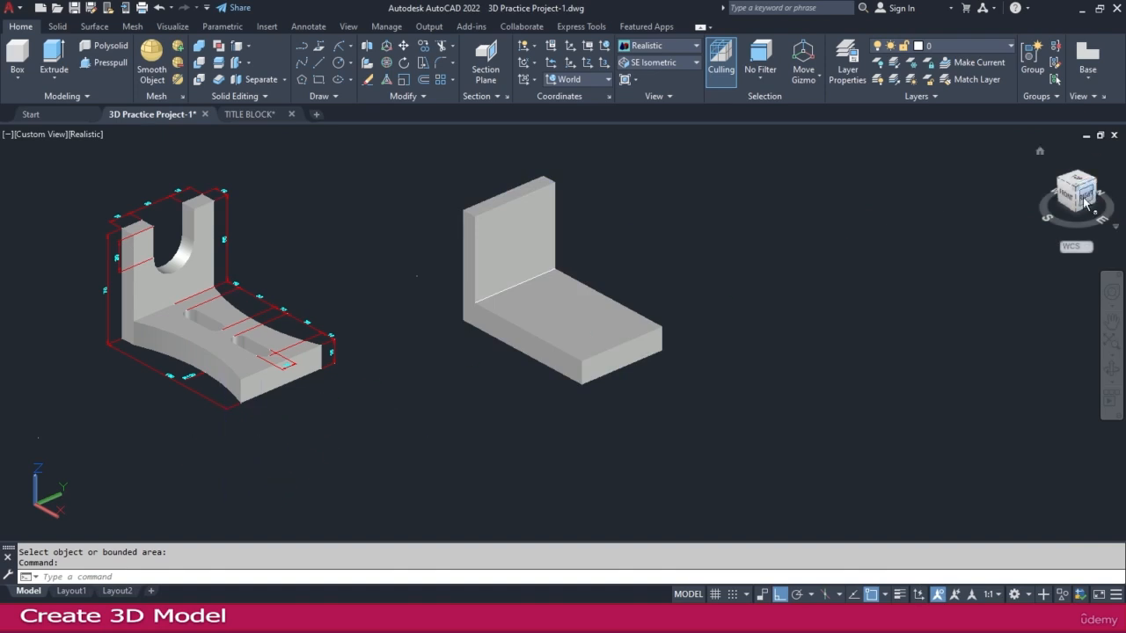
left_click(537, 241)
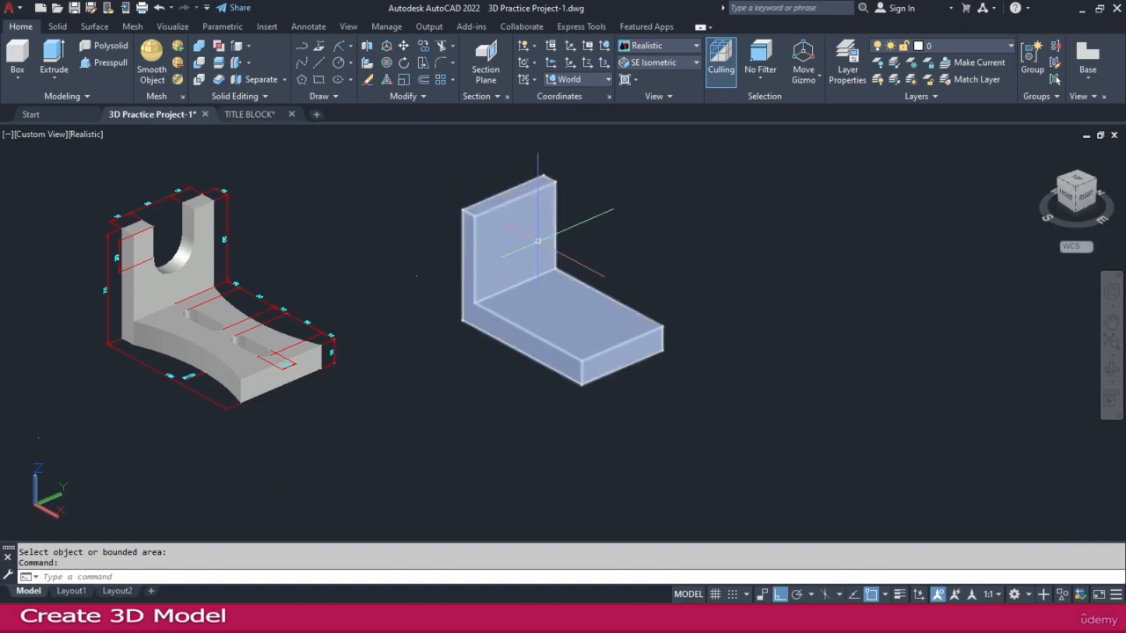
key("Escape")
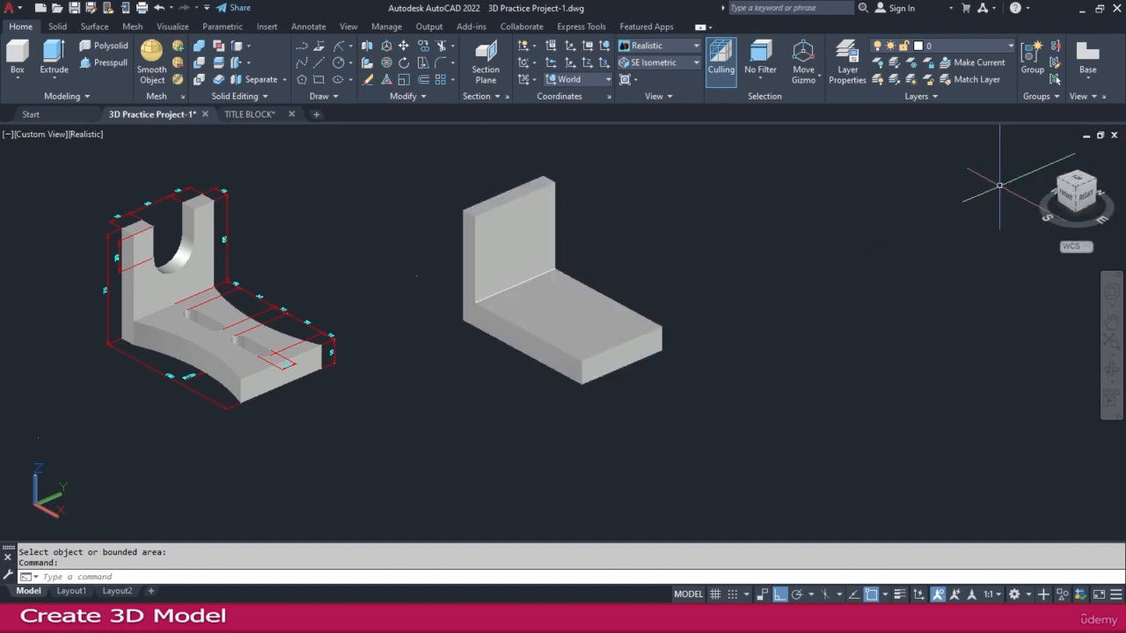
left_click(564, 81)
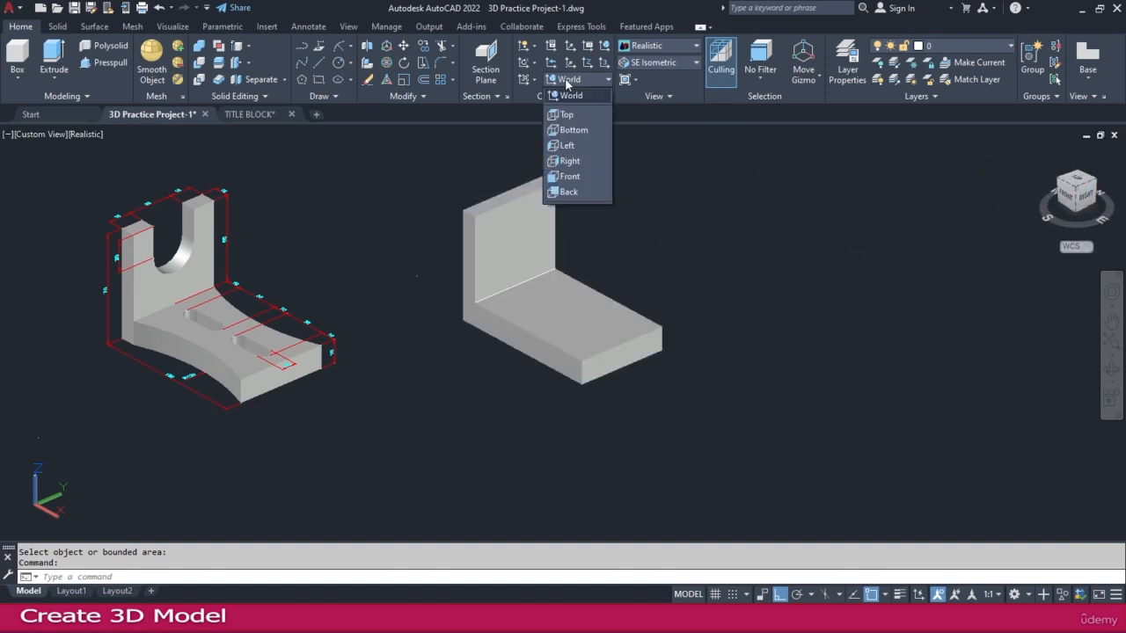
left_click(567, 161)
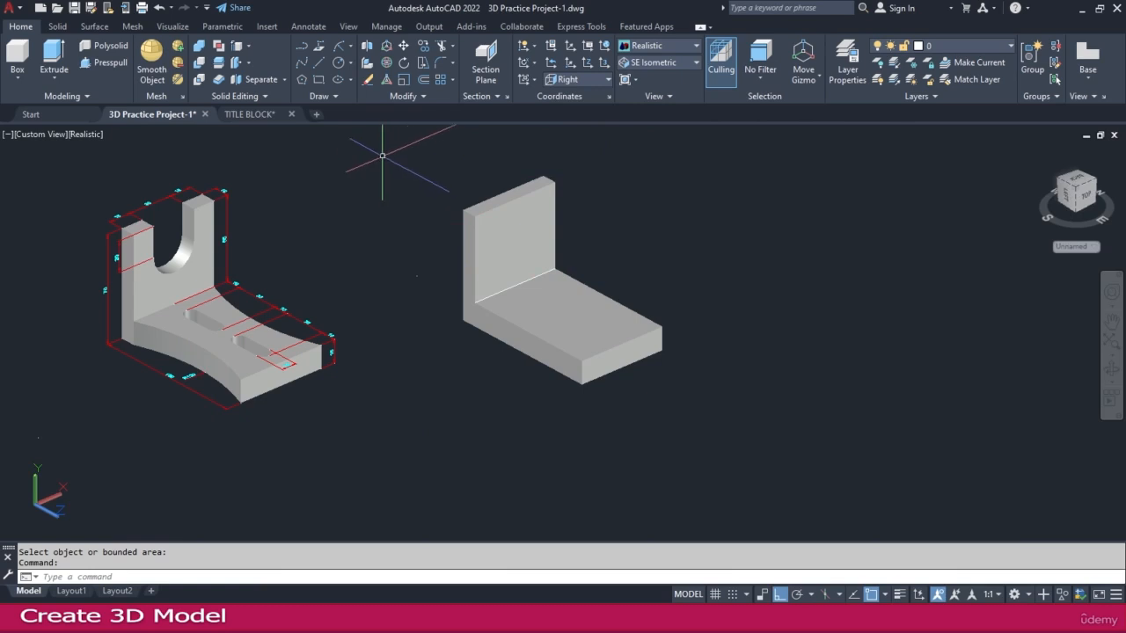
Step: Draw a circle of radius 15 centred on the midpoint of the upright's top front edge
type("c")
key("Return")
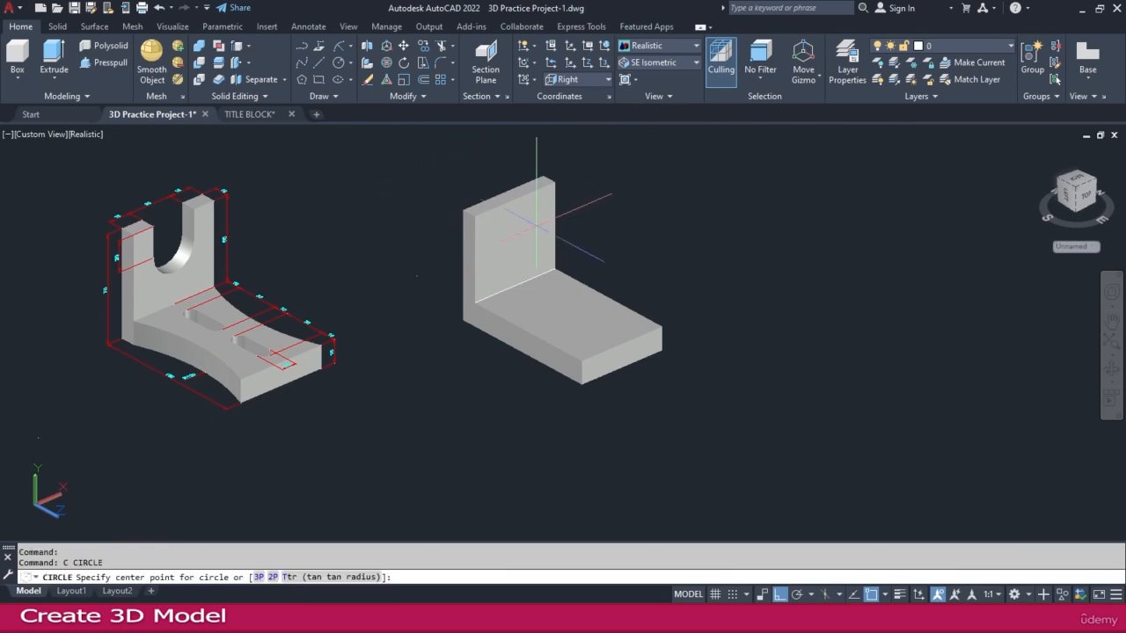
scroll(563, 236, "up", 2)
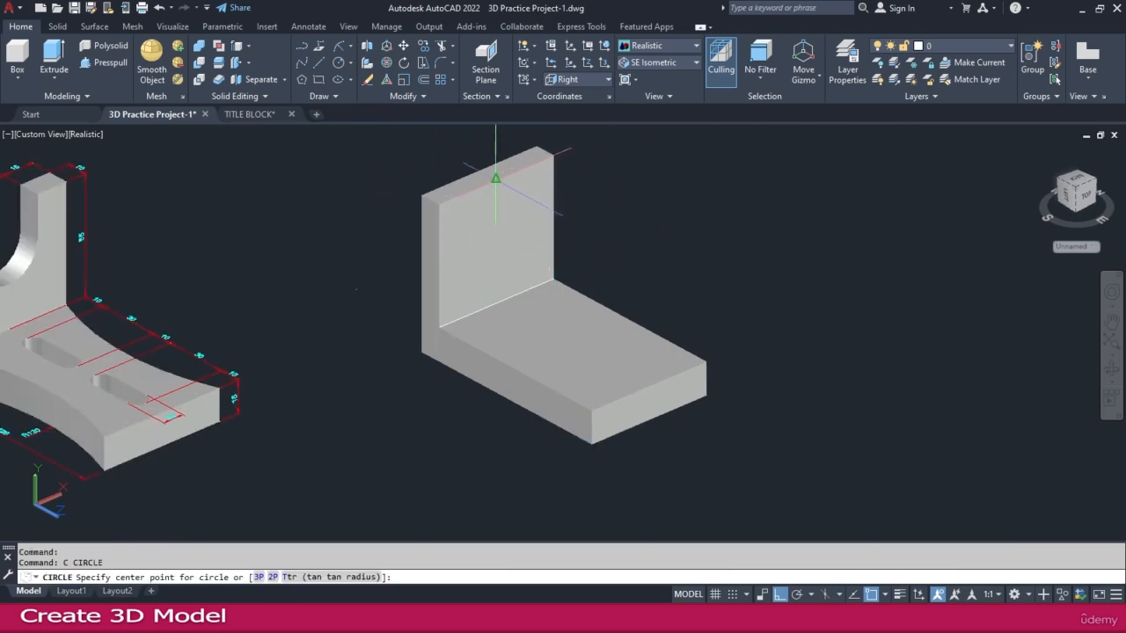
left_click(496, 179)
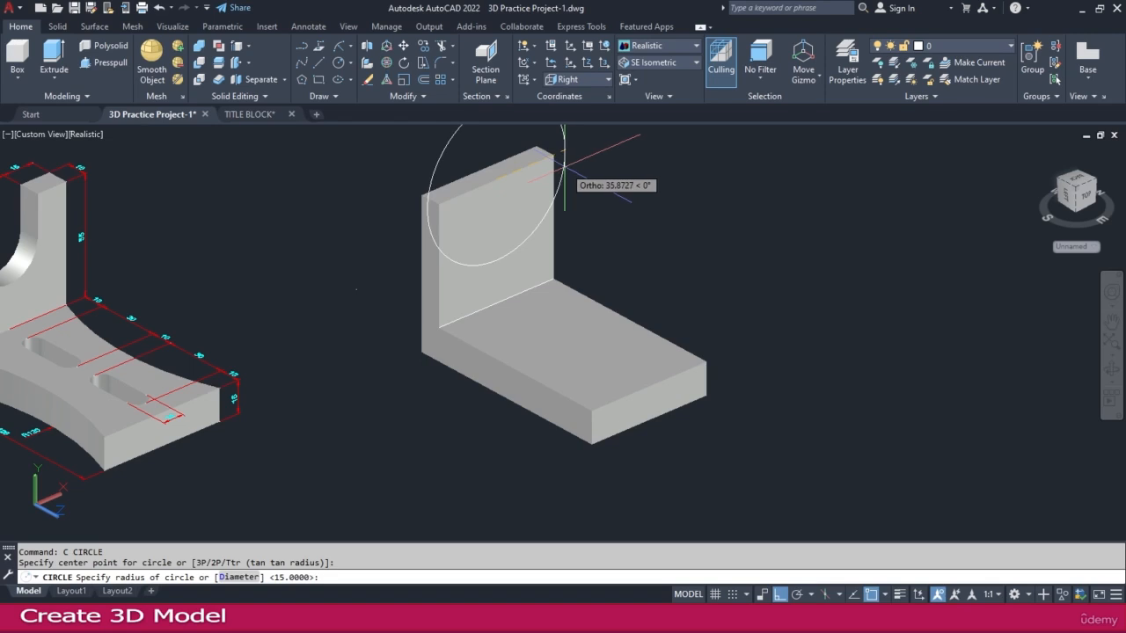
key("Return")
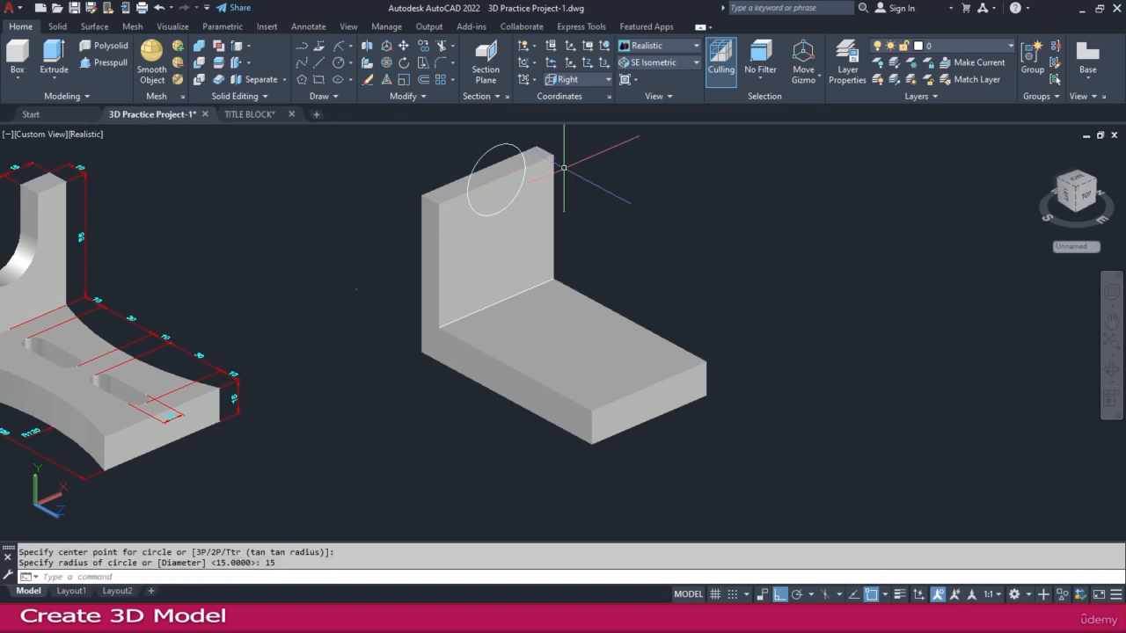
Step: Move the circle on the upright's front face straight down by 20
left_click(491, 145)
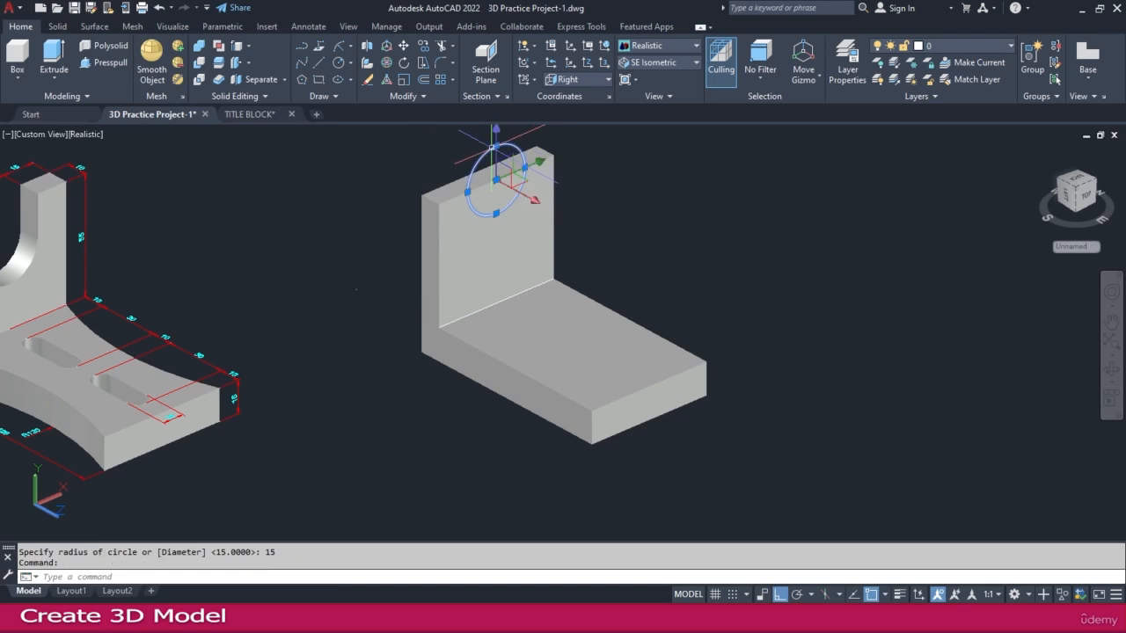
left_click(405, 49)
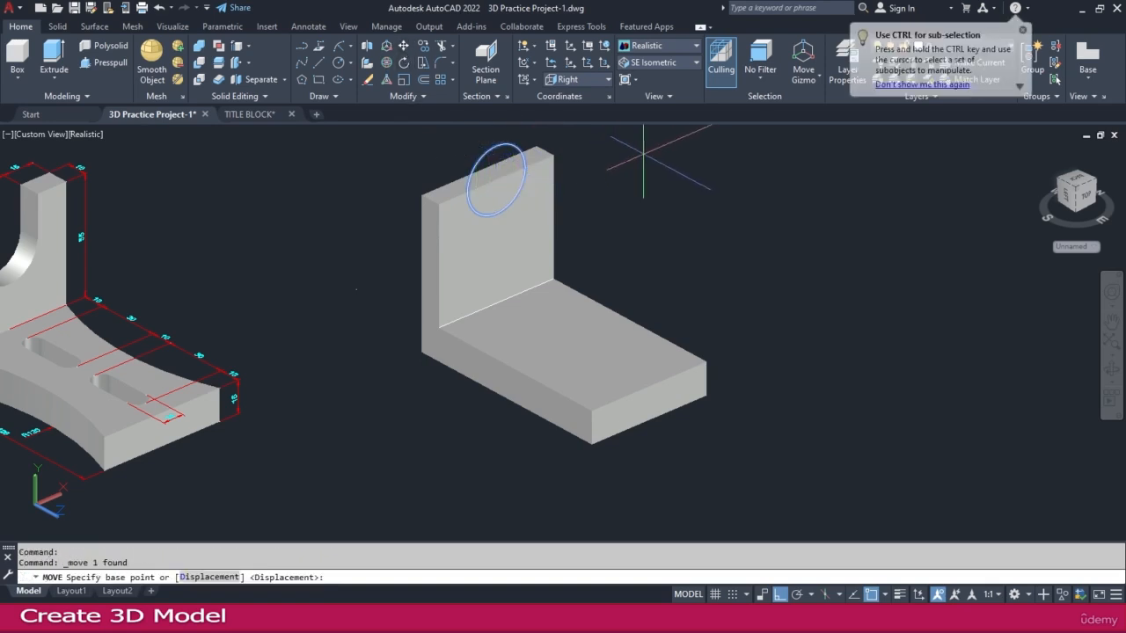
left_click(648, 169)
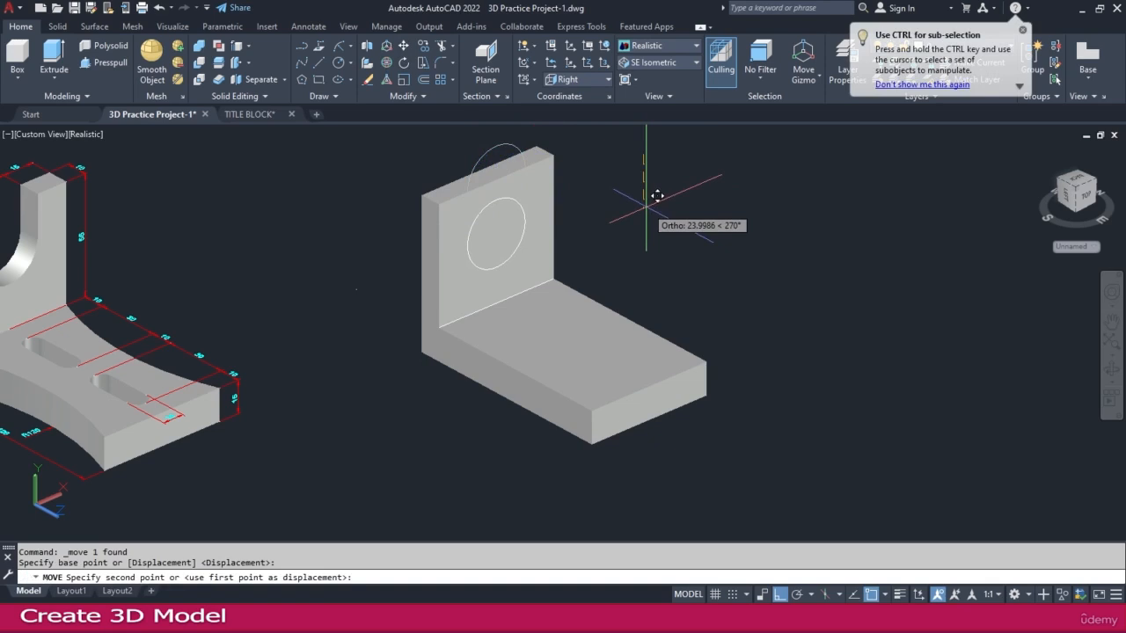
key("Return")
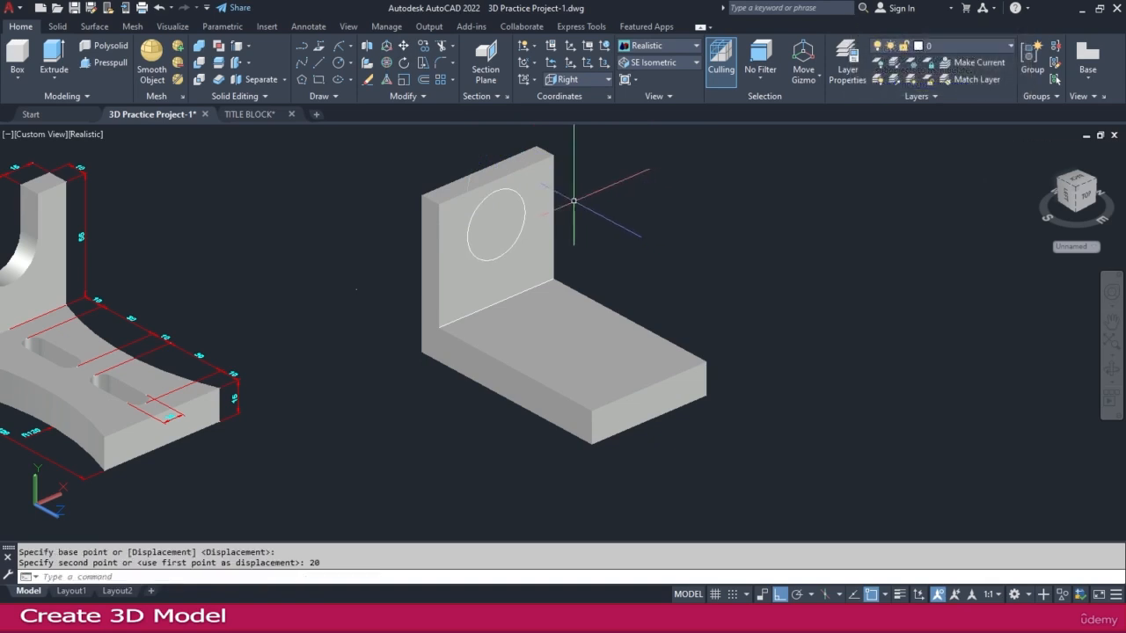
Step: Draw two vertical lines from the circle's left and right quadrants up to the upright's top front edge
left_click(319, 63)
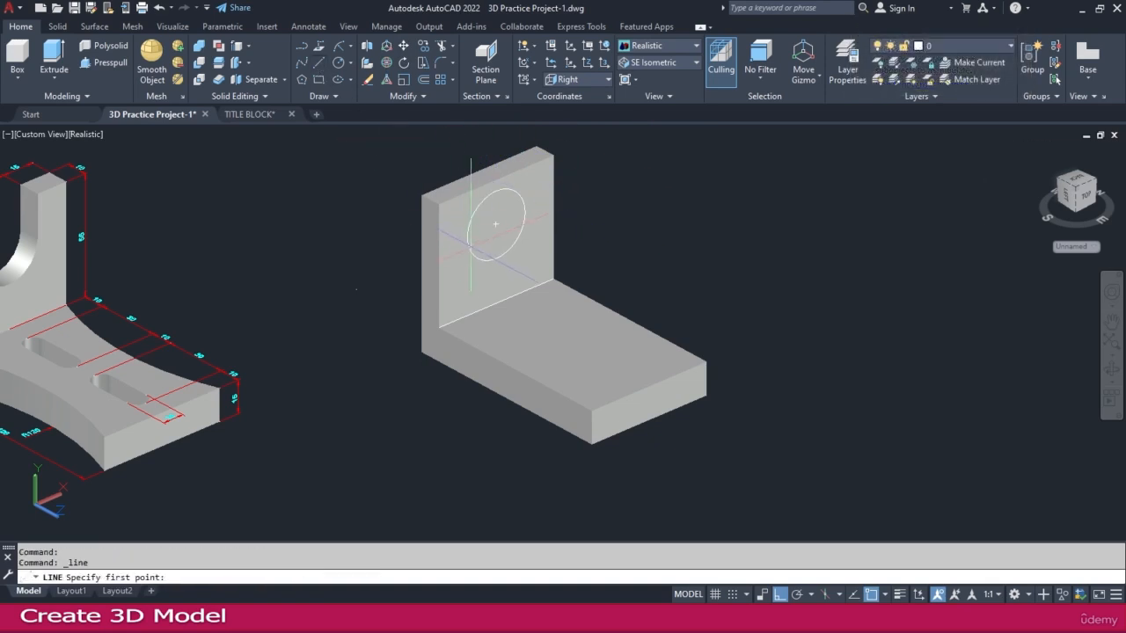
left_click(467, 237)
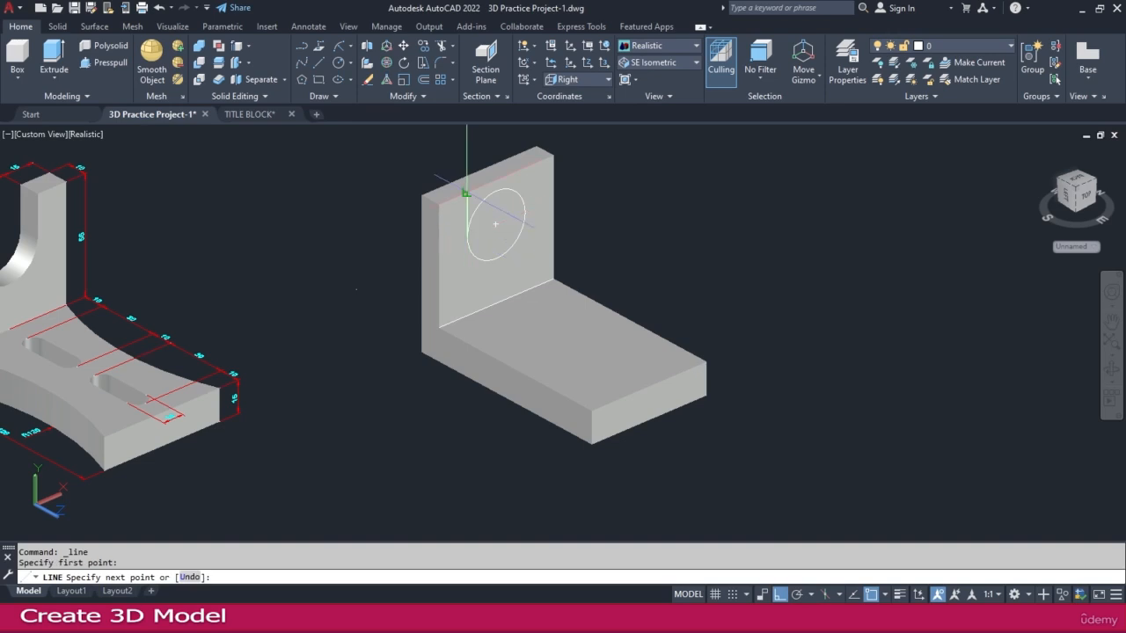
left_click(495, 225)
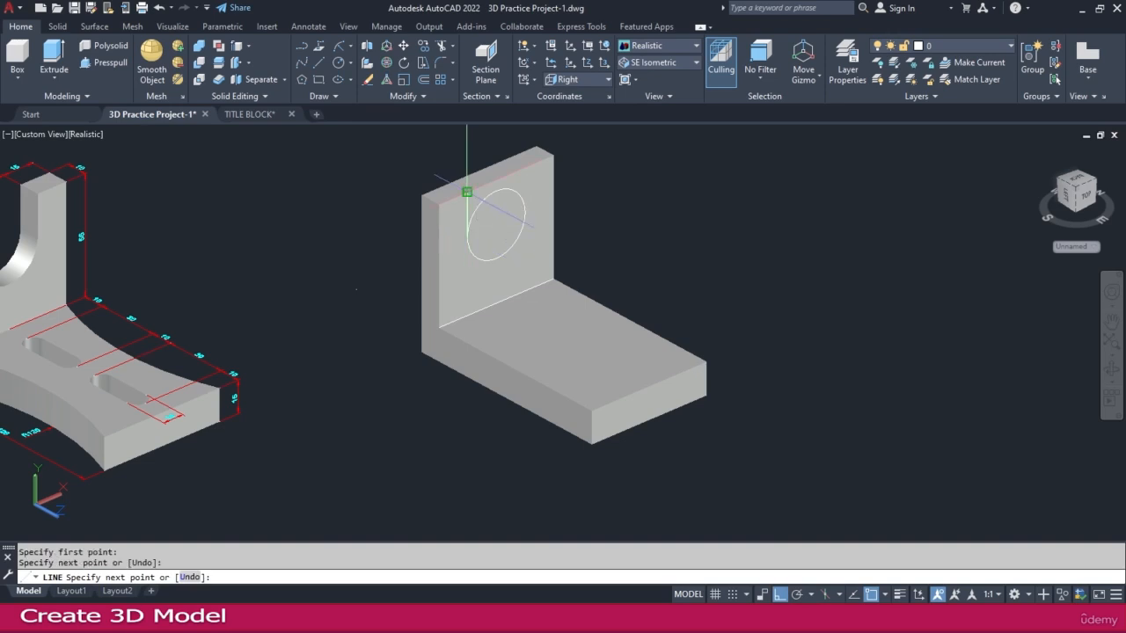
key("Escape")
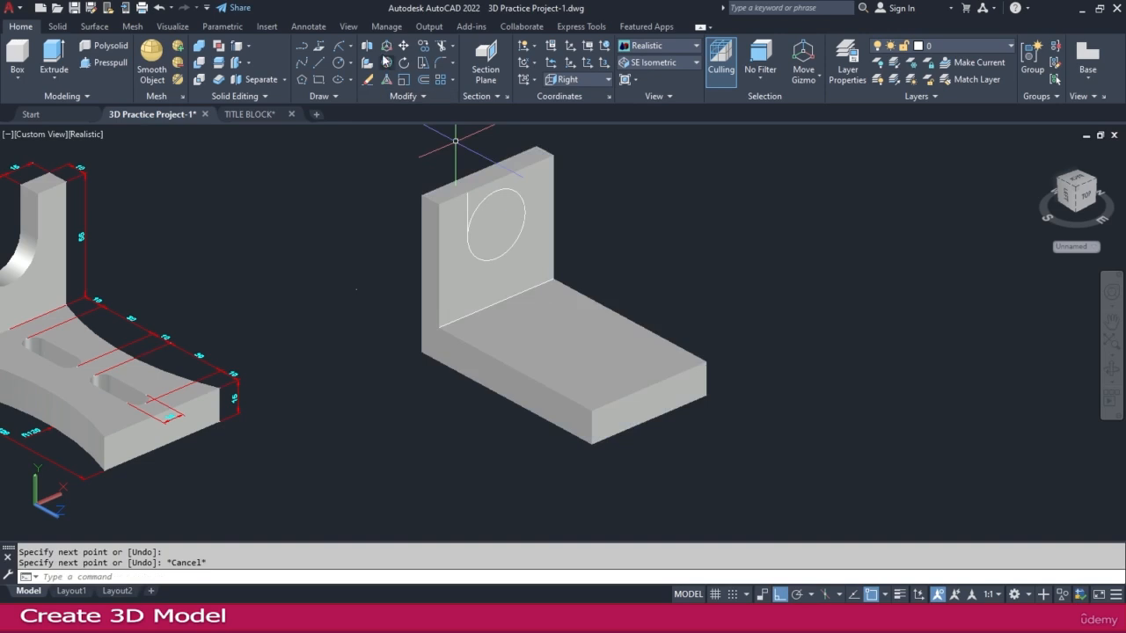
left_click(321, 65)
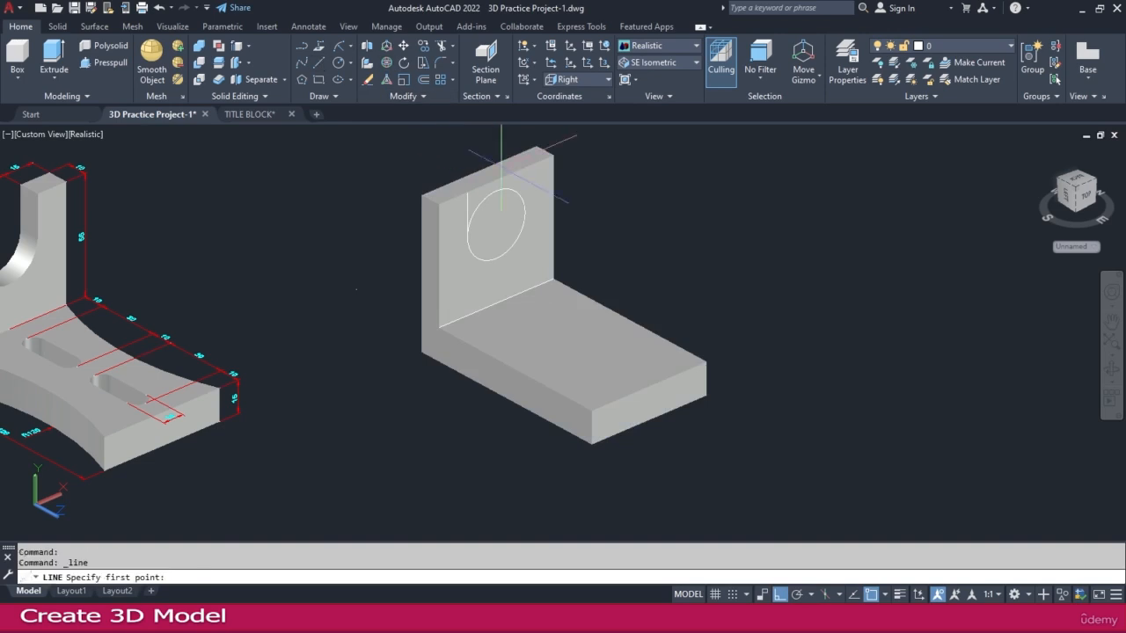
left_click(524, 212)
left_click(524, 168)
key("Escape")
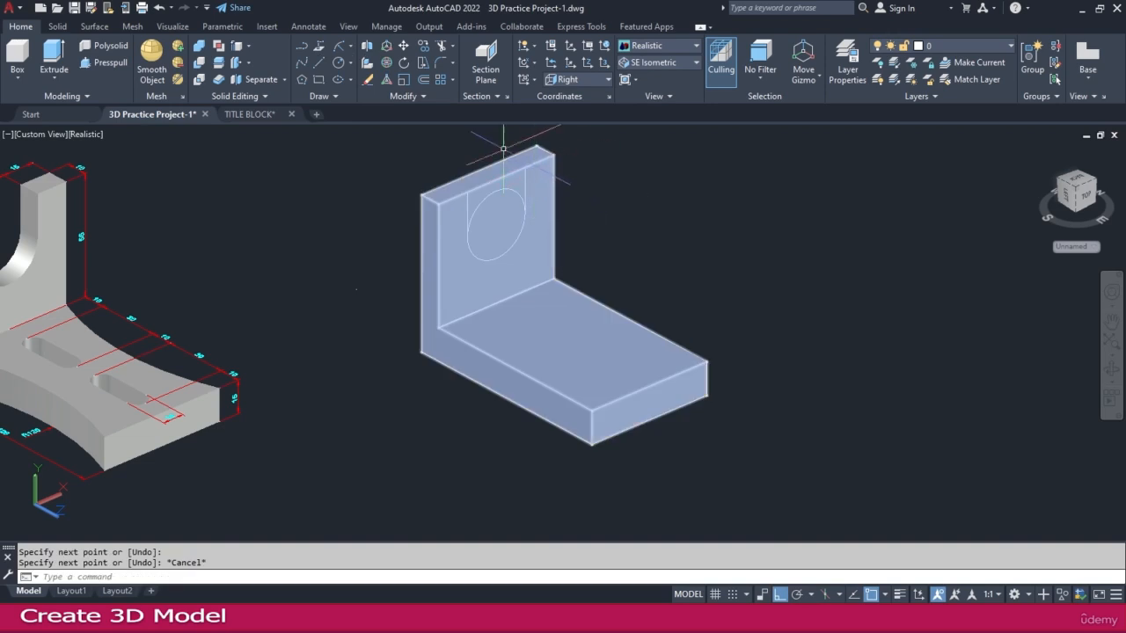
Step: Trim away the circle's upper half between the two vertical lines to leave a U-shaped profile
left_click(441, 50)
left_click(527, 195)
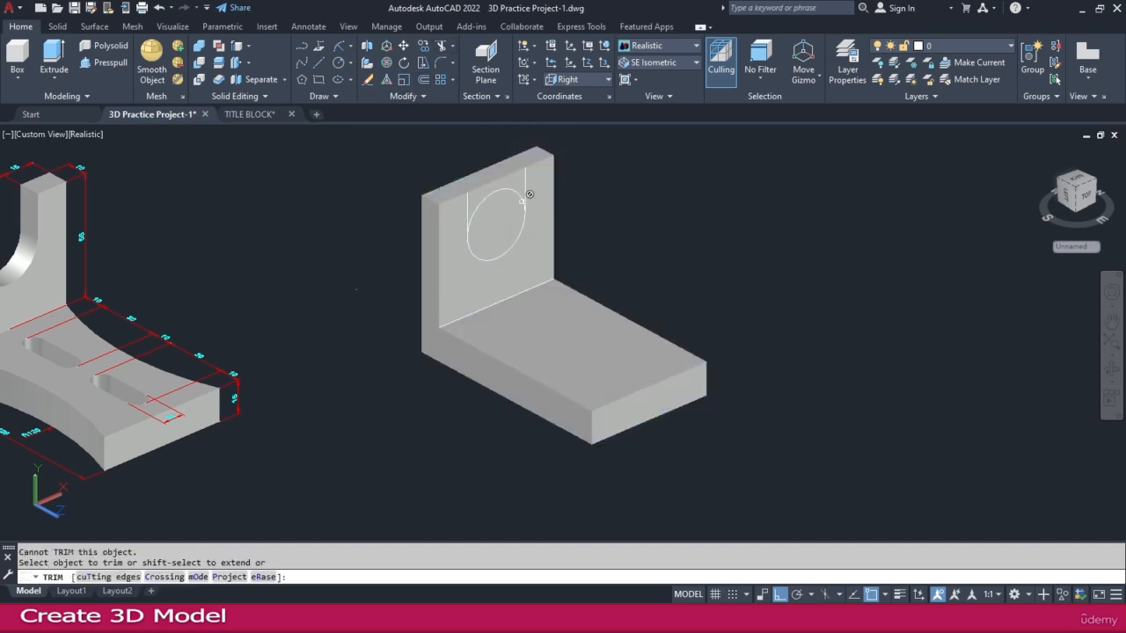
left_click(515, 188)
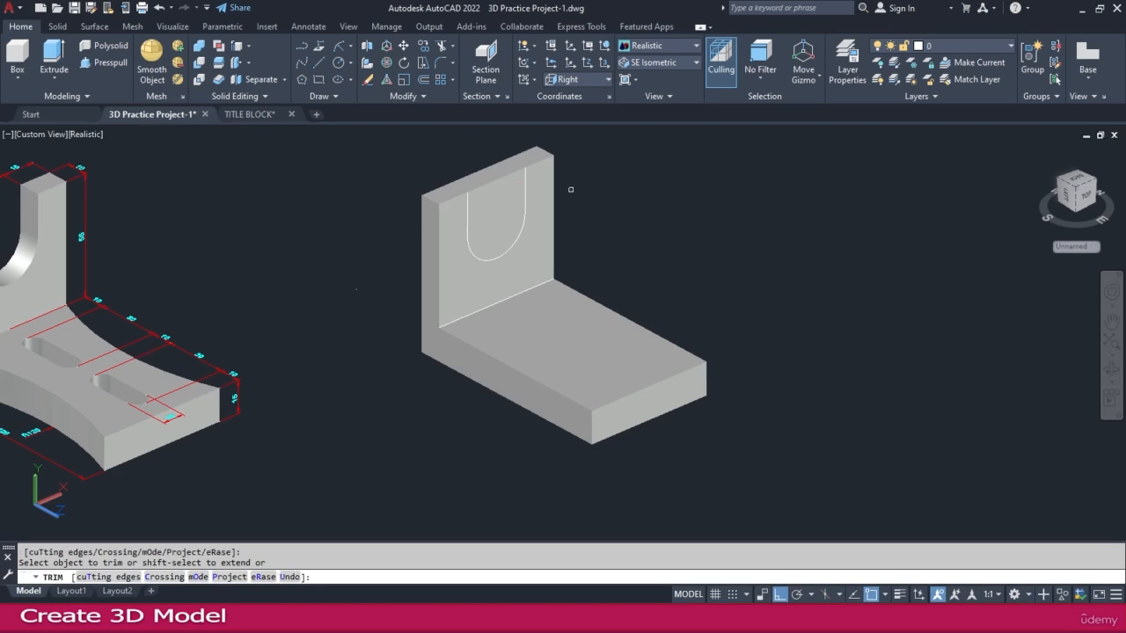
key("Escape")
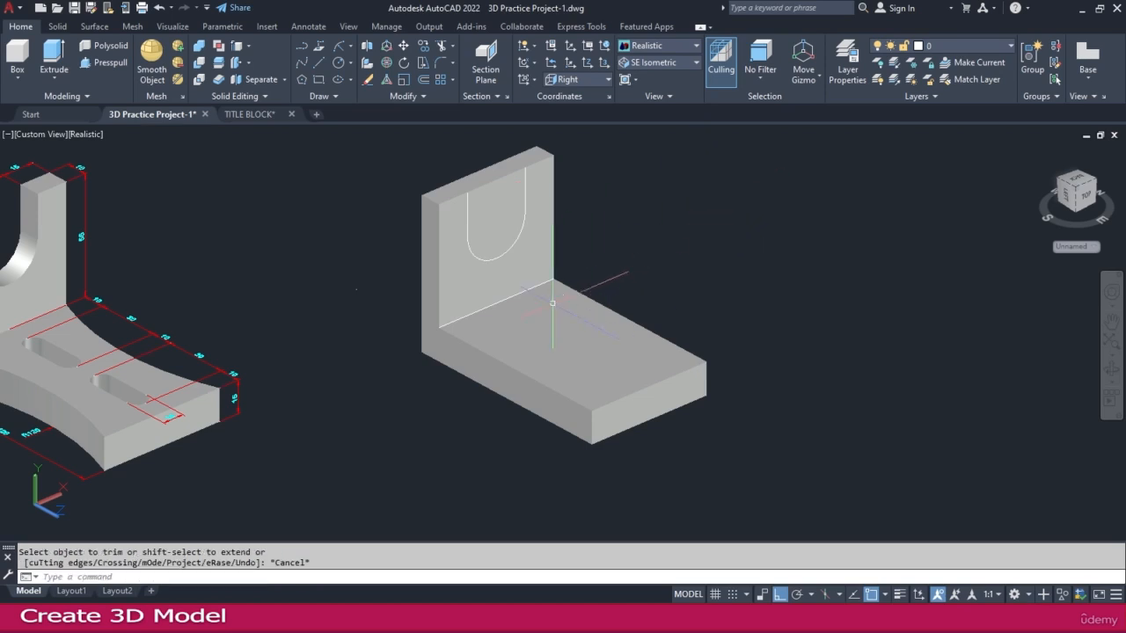
Step: Presspull the U-shaped area backward through the full thickness of the upright to cut it out
left_click(467, 236)
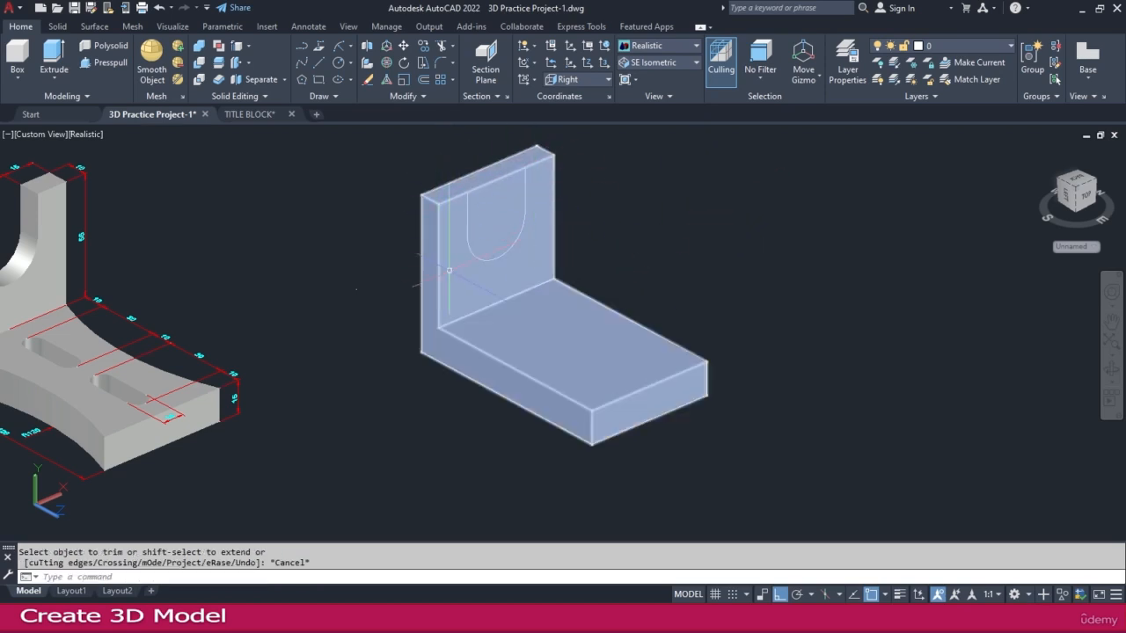
key("Escape")
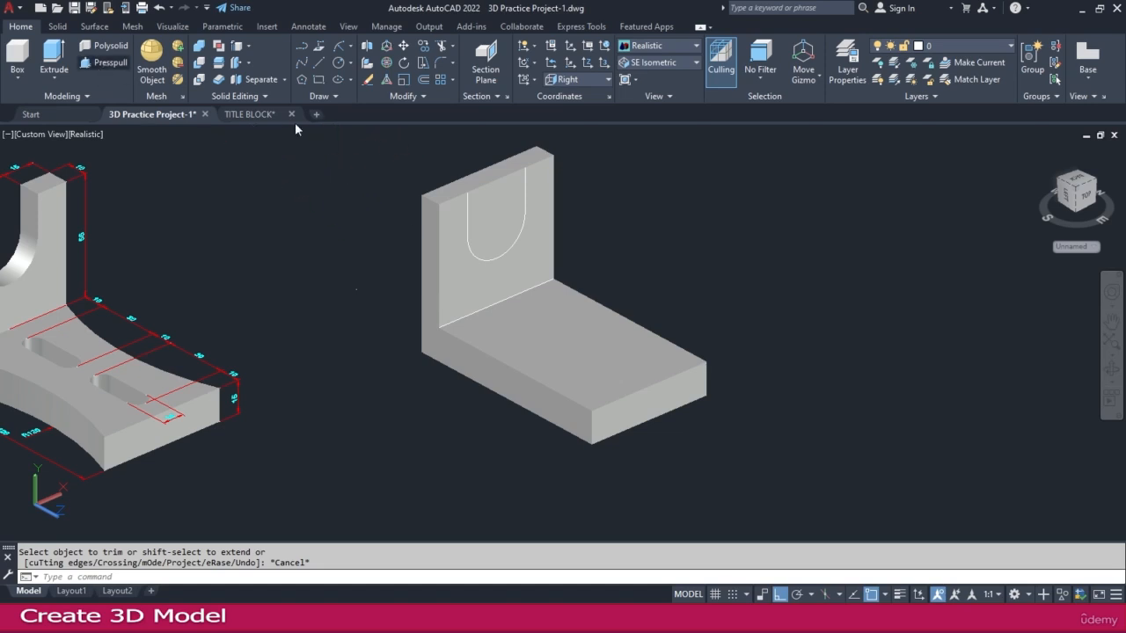
left_click(504, 210)
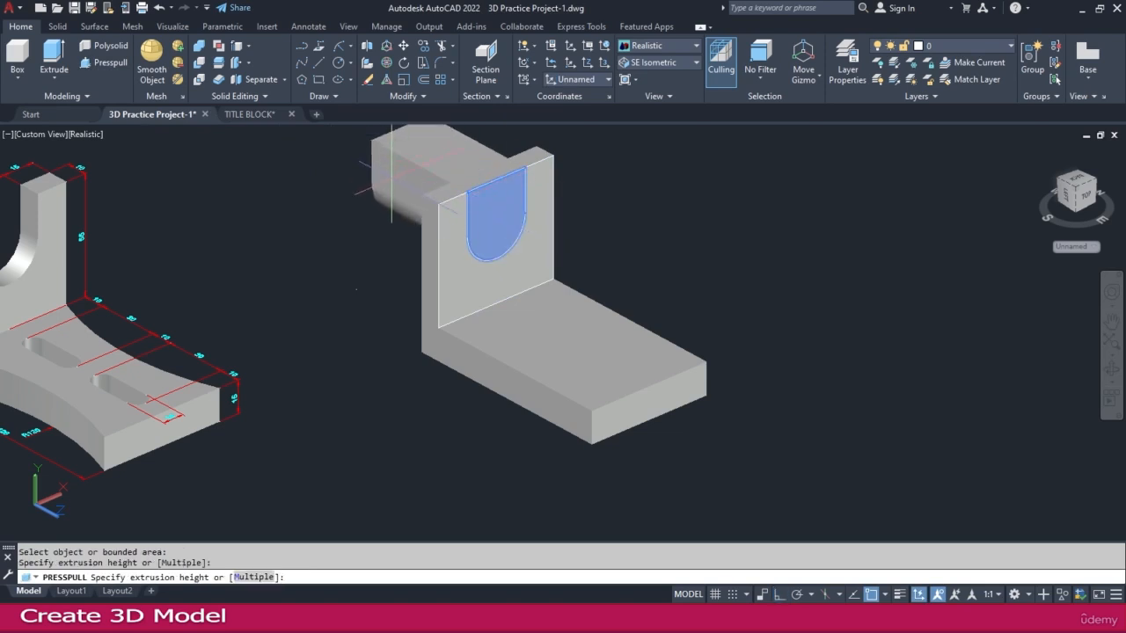
left_click(385, 172)
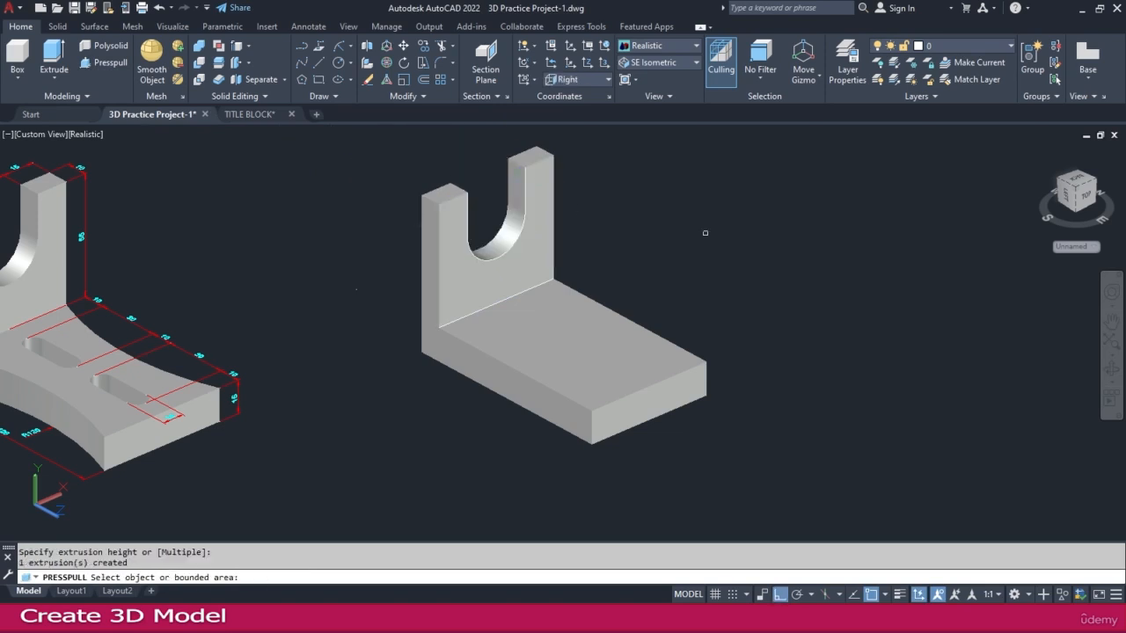
middle_click(656, 227)
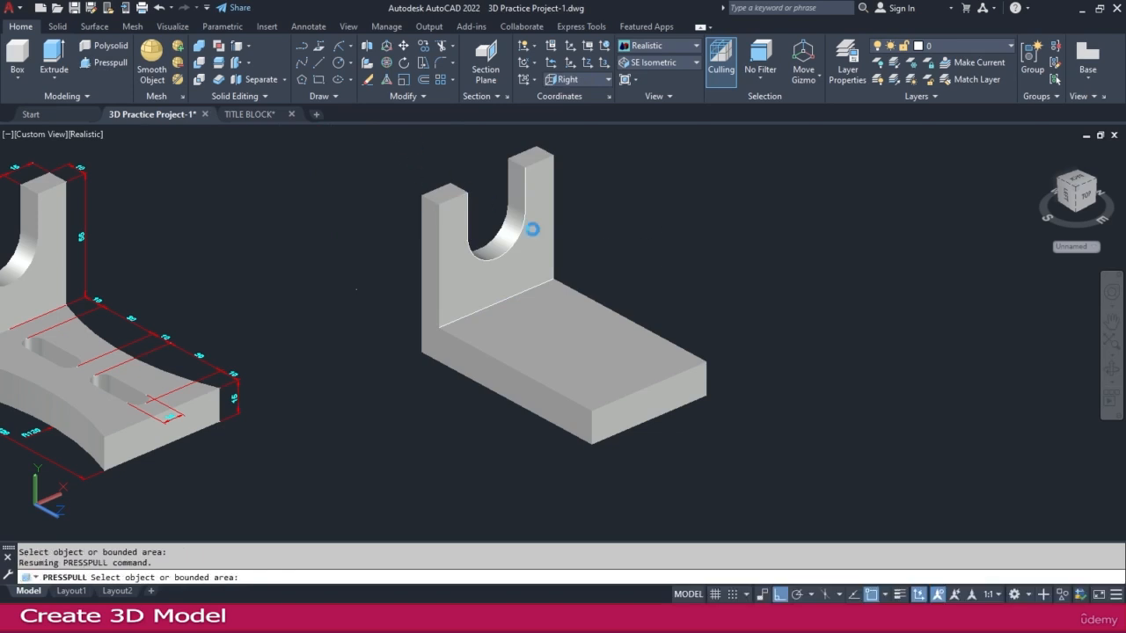
Step: Delete the leftover U-profile curves and the copied edge line at the foot of the upright
left_click(417, 157)
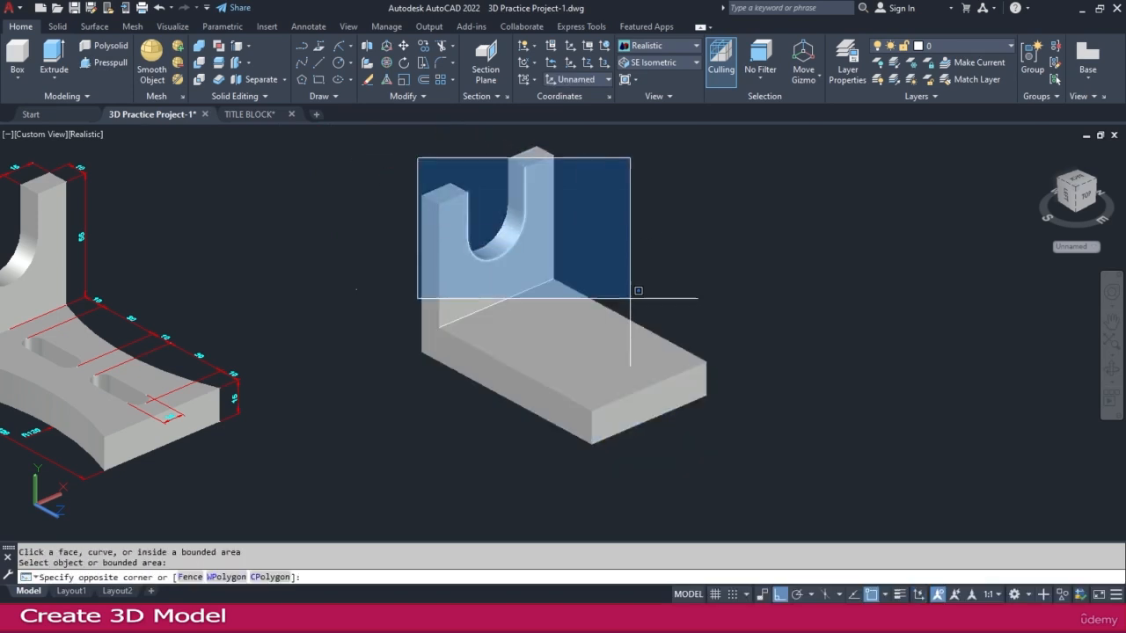
left_click(699, 345)
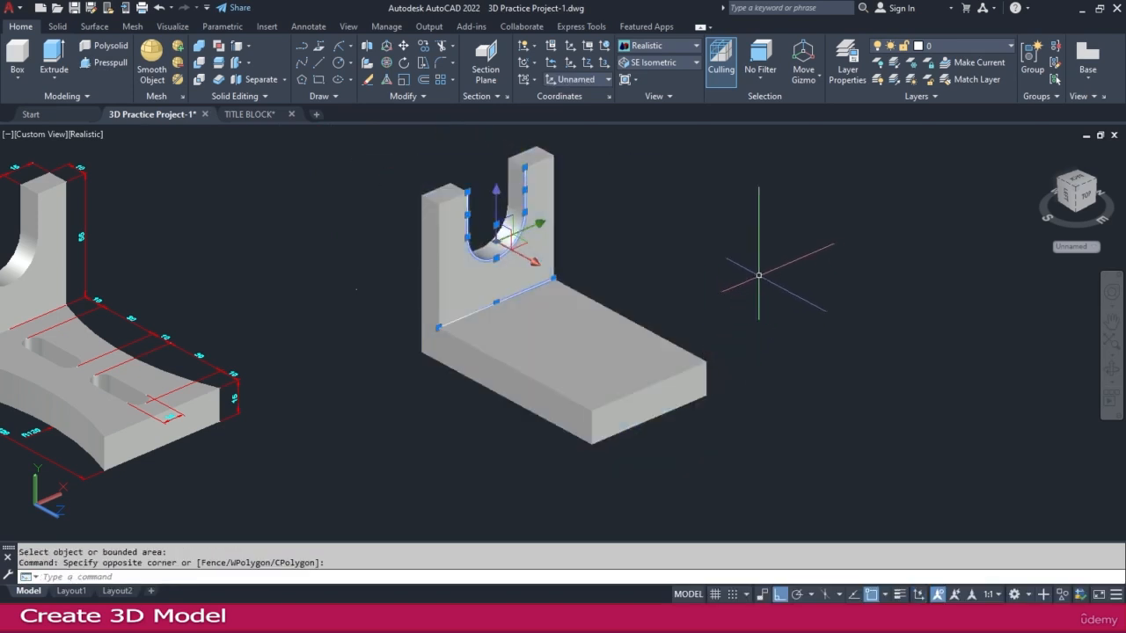
key("Delete")
Step: Check the reference bracket's slot dimensions and set the coordinate system to Top, parallel to the base's upper face
middle_click_drag(246, 310, 409, 328)
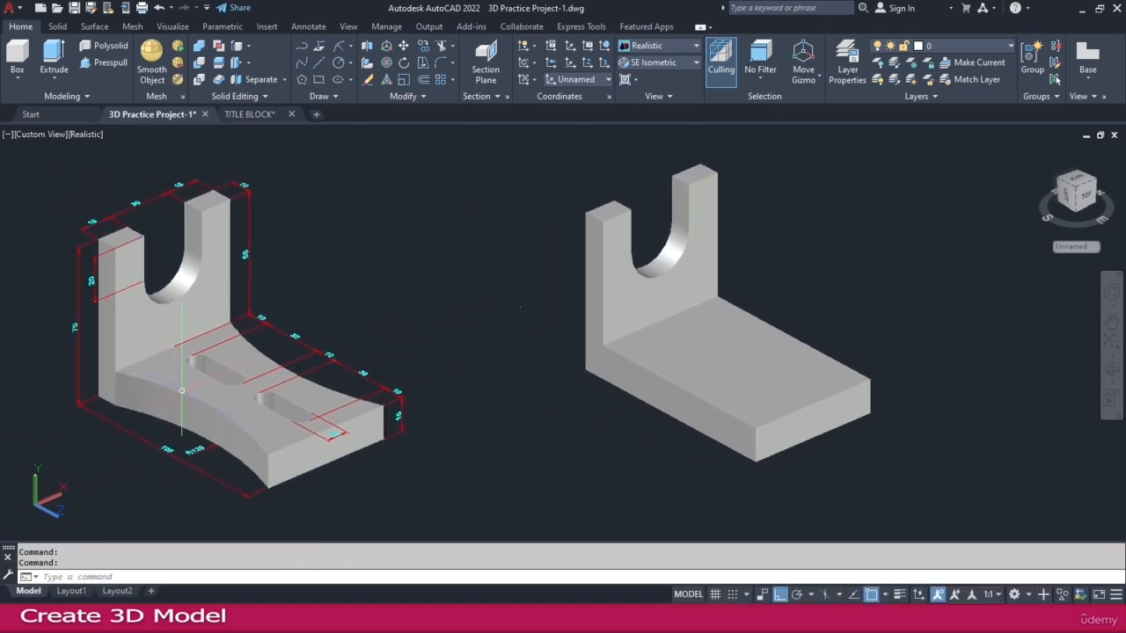
scroll(213, 352, "up", 4)
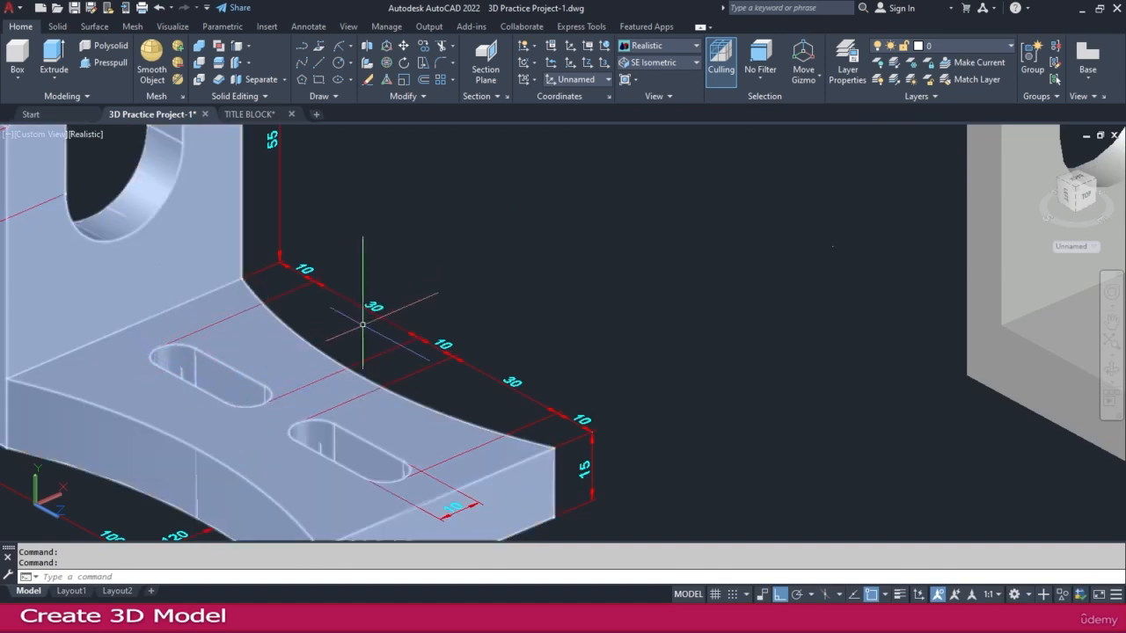
scroll(377, 305, "down", 4)
scroll(467, 450, "up", 3)
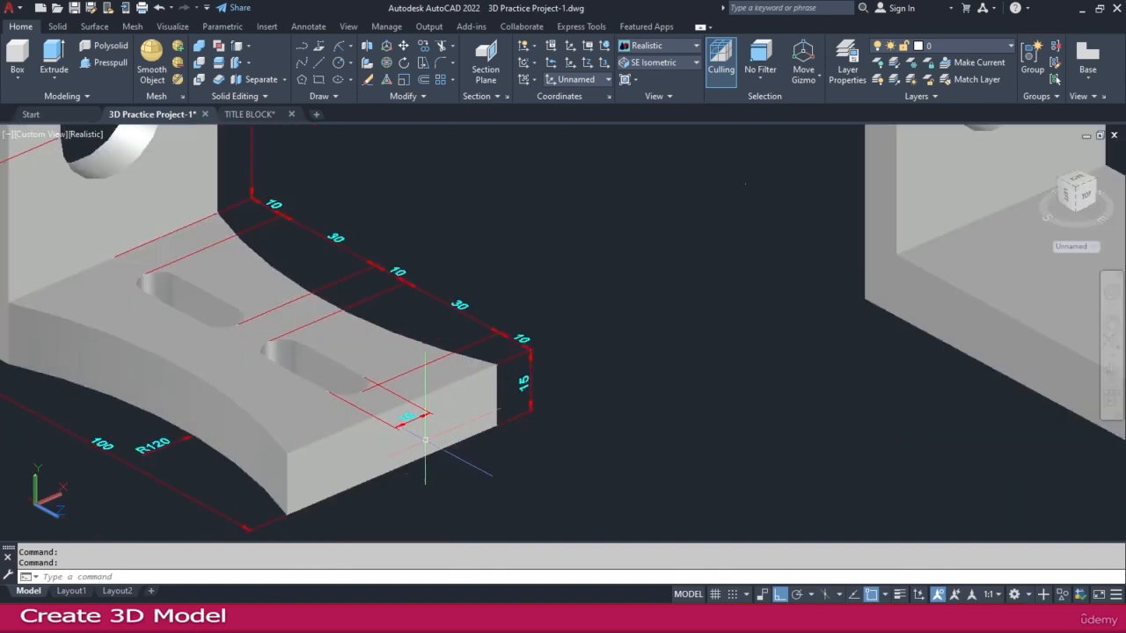
scroll(497, 347, "down", 4)
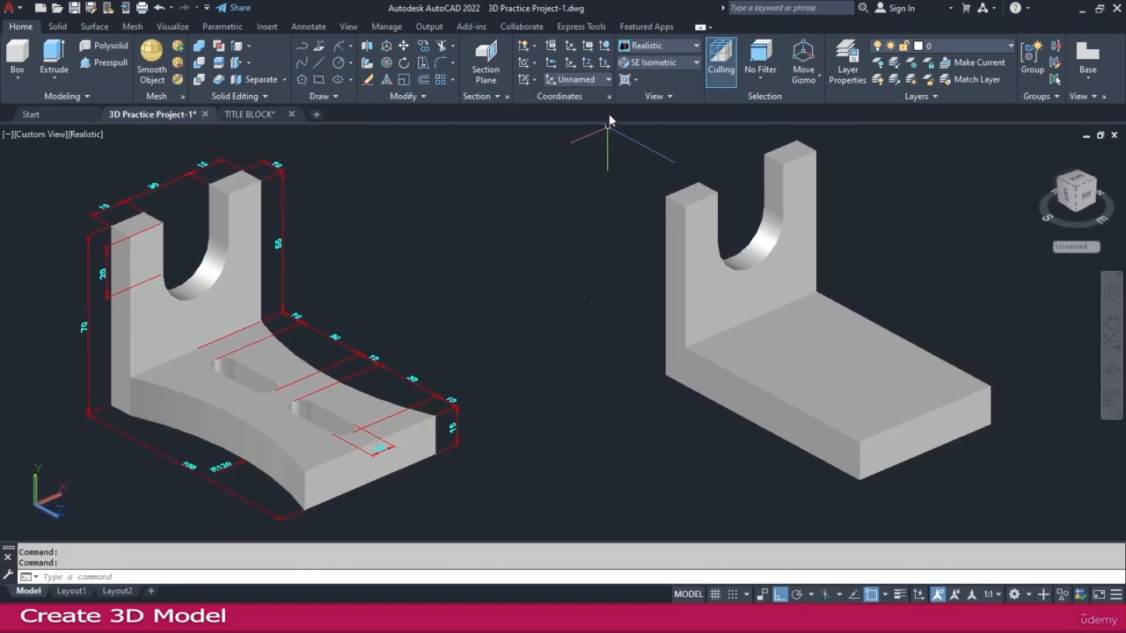
left_click(605, 80)
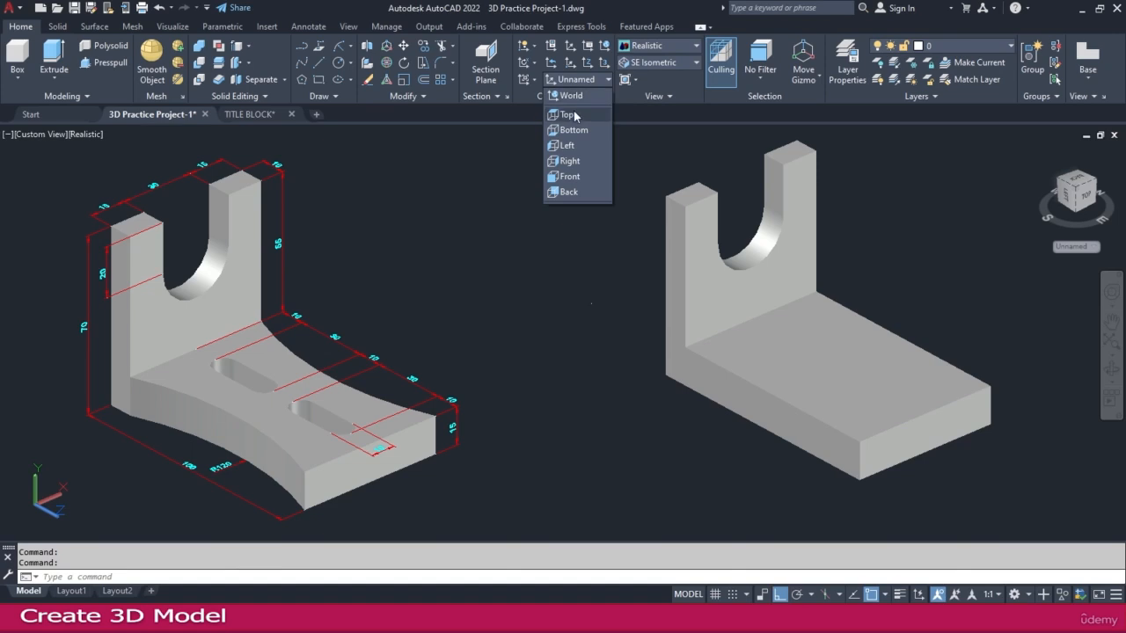
left_click(567, 115)
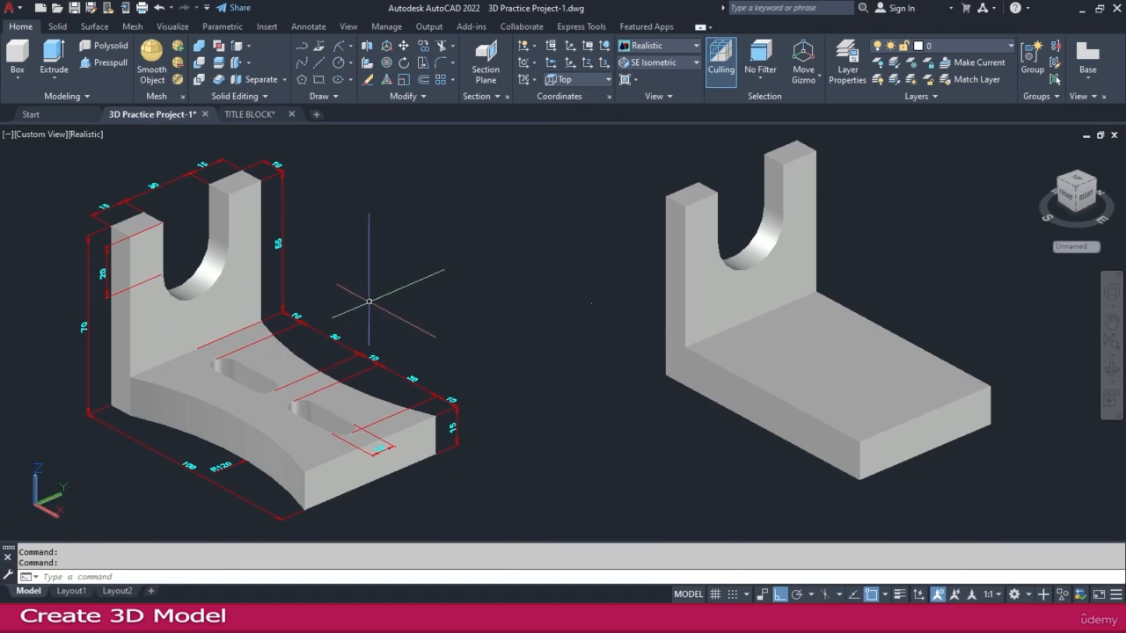
Step: Draw a rectangle 30 long and 10 wide in the empty space between the two brackets
left_click(318, 79)
left_click(402, 244)
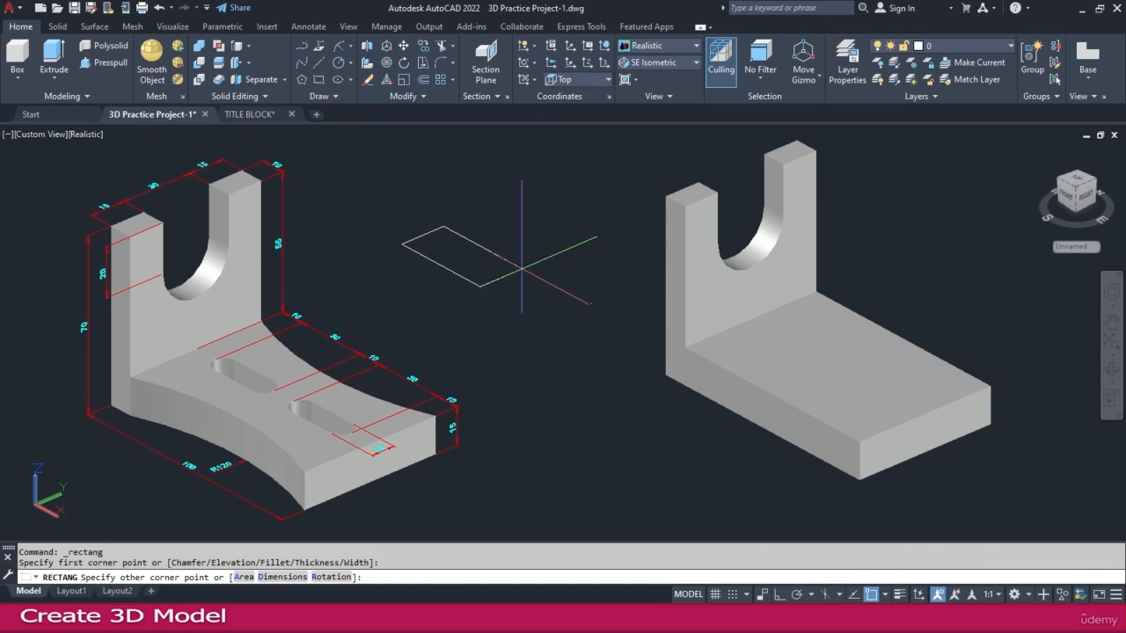
type("d")
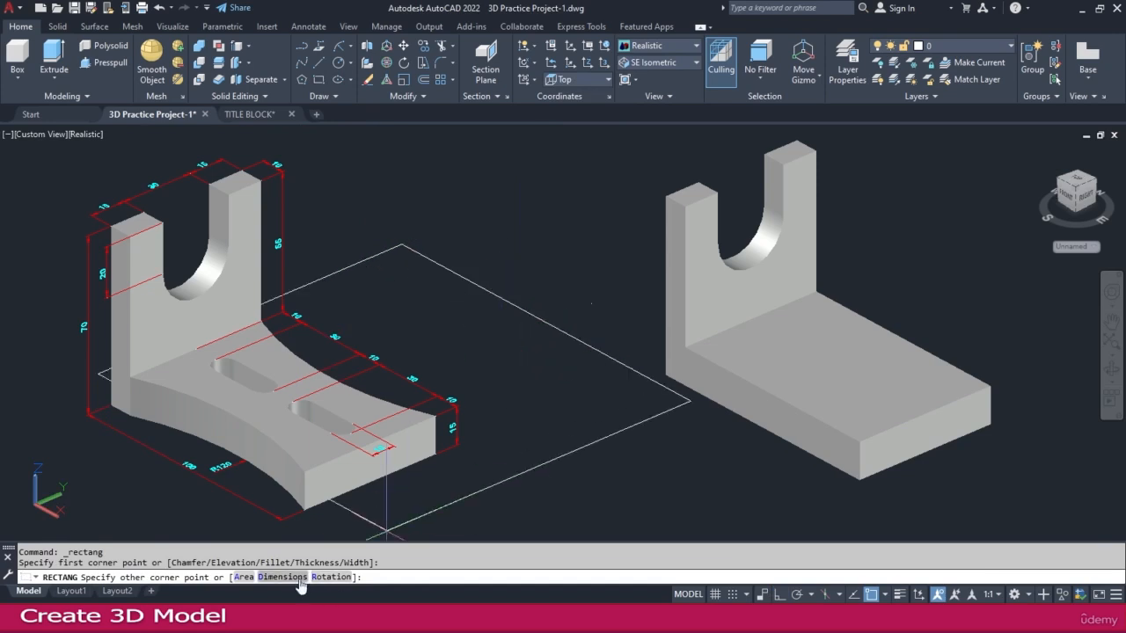
key("Return")
type("30")
key("Return")
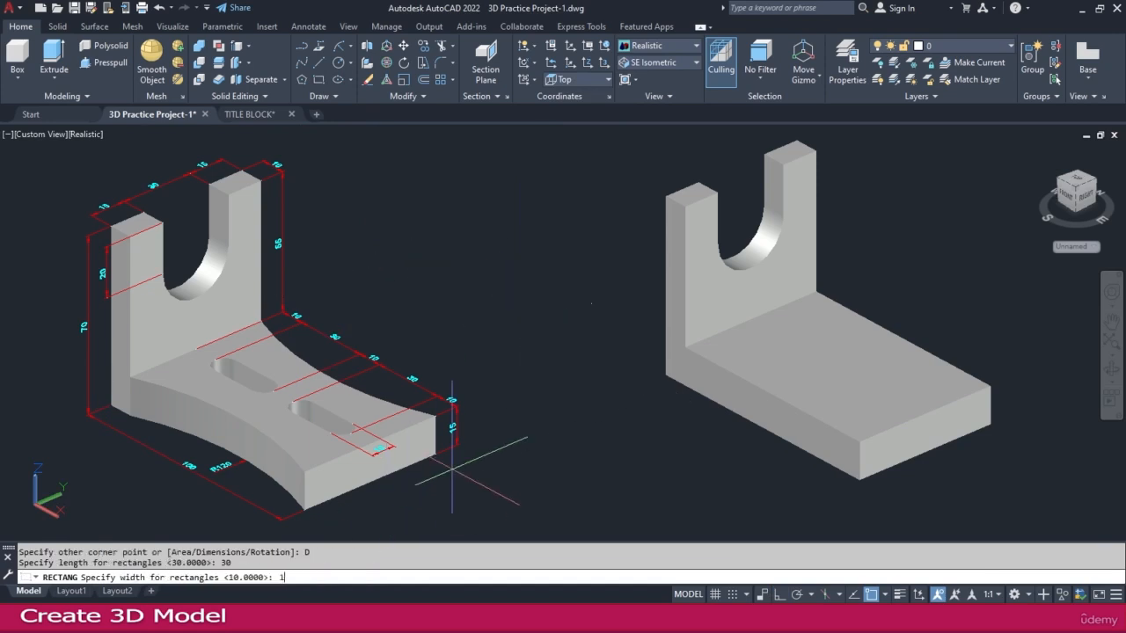
type("10")
key("Return")
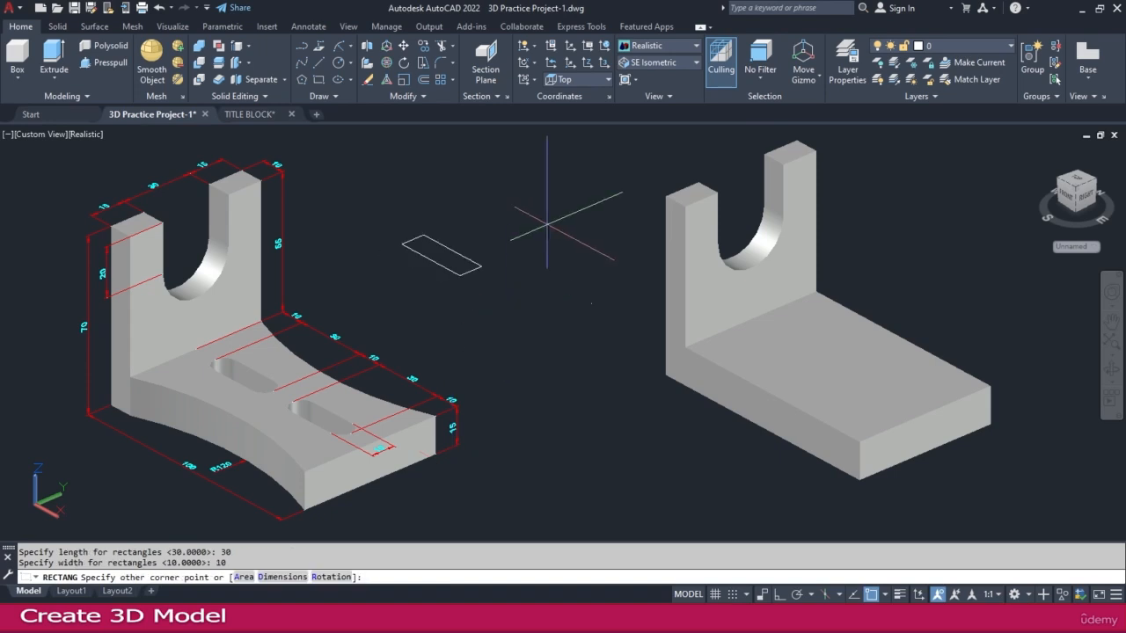
left_click(545, 220)
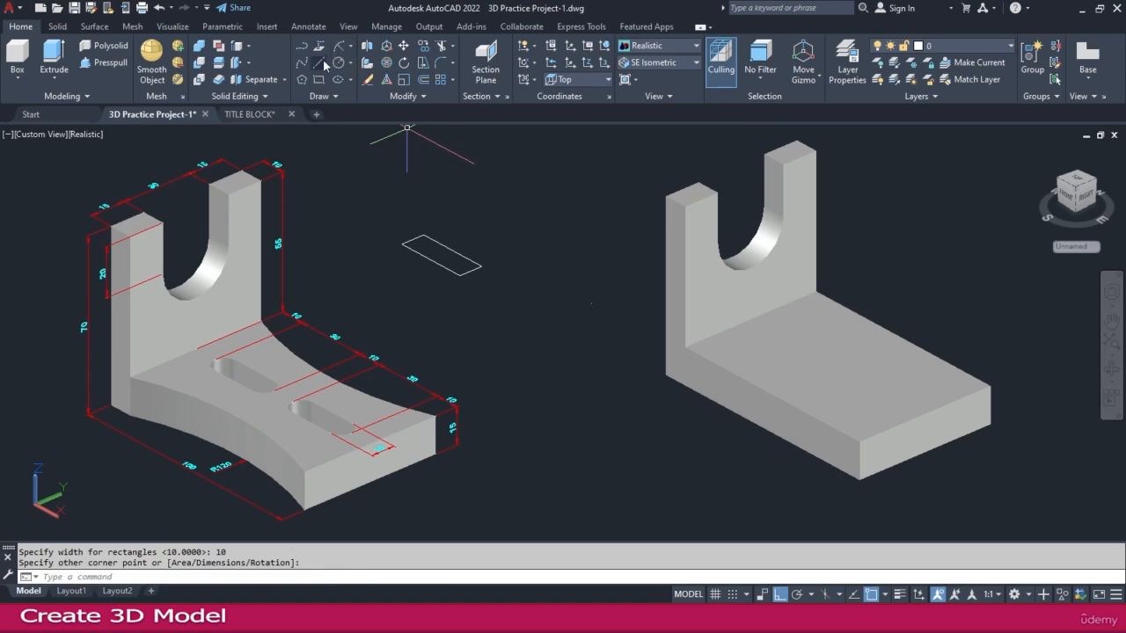
Step: Fillet all corners of the rectangle as a polyline with radius 5 to form the slot outline
left_click(441, 64)
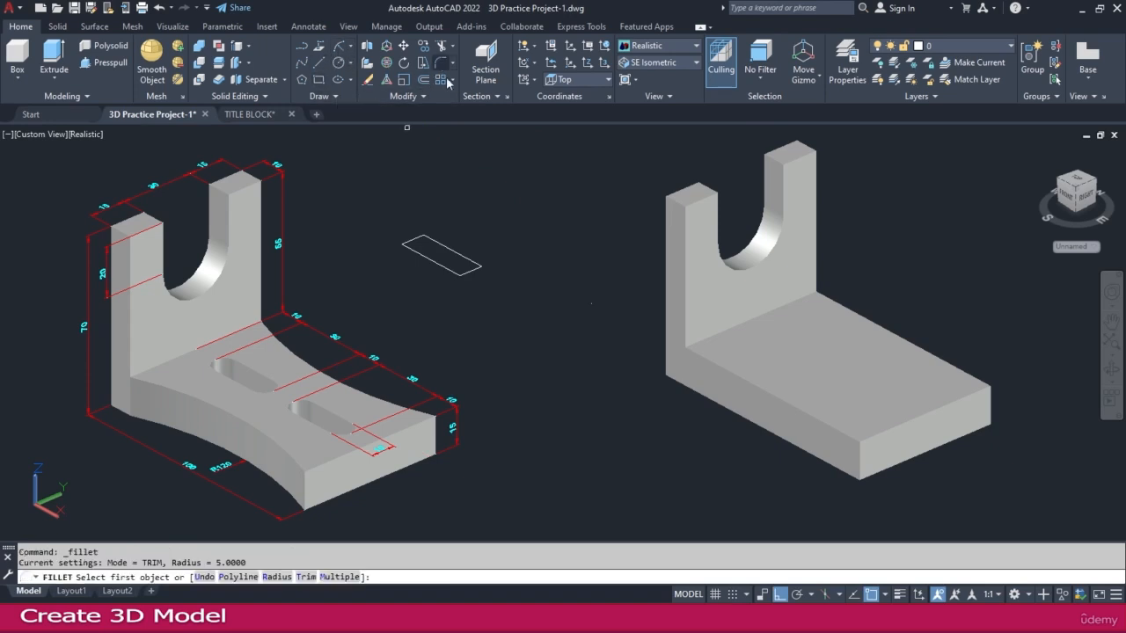
left_click(277, 577)
type("5")
key("Return")
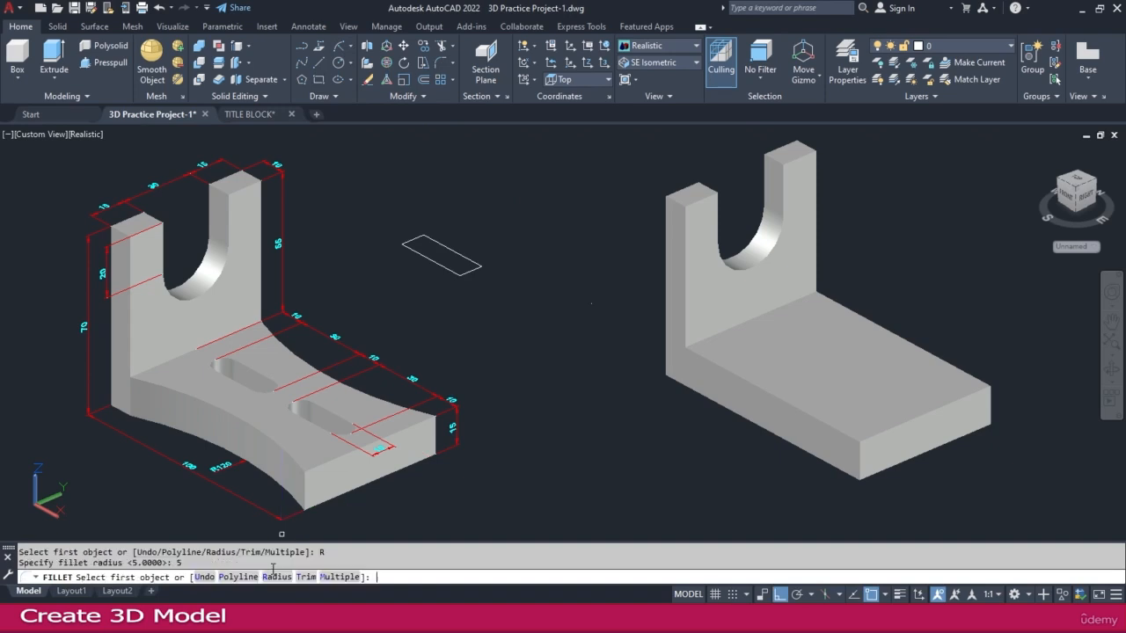
left_click(237, 577)
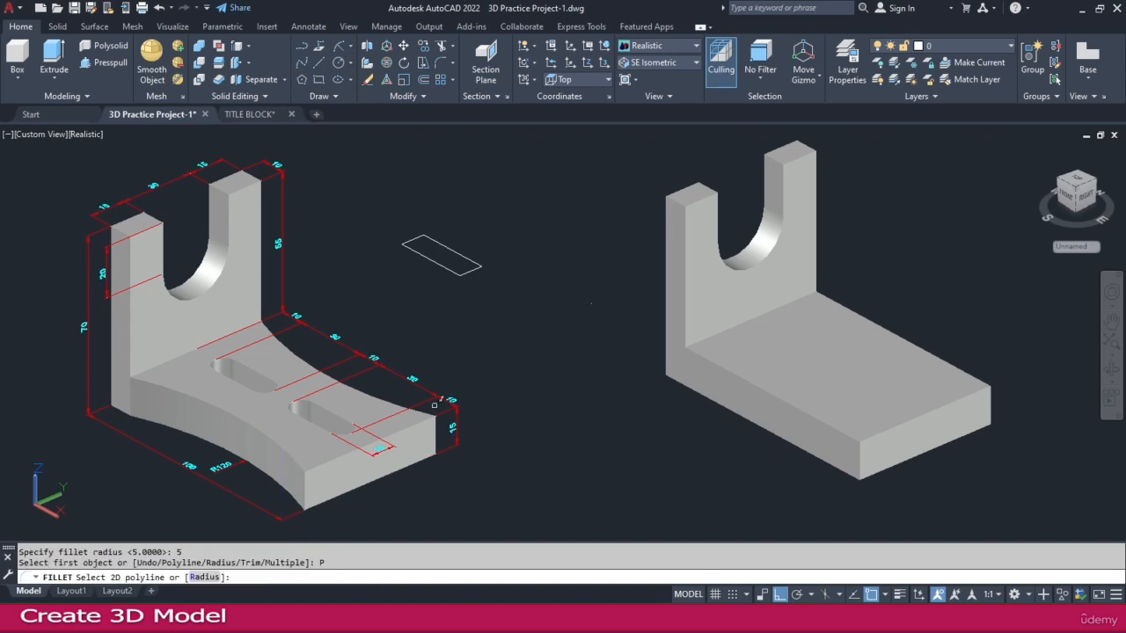
left_click(446, 247)
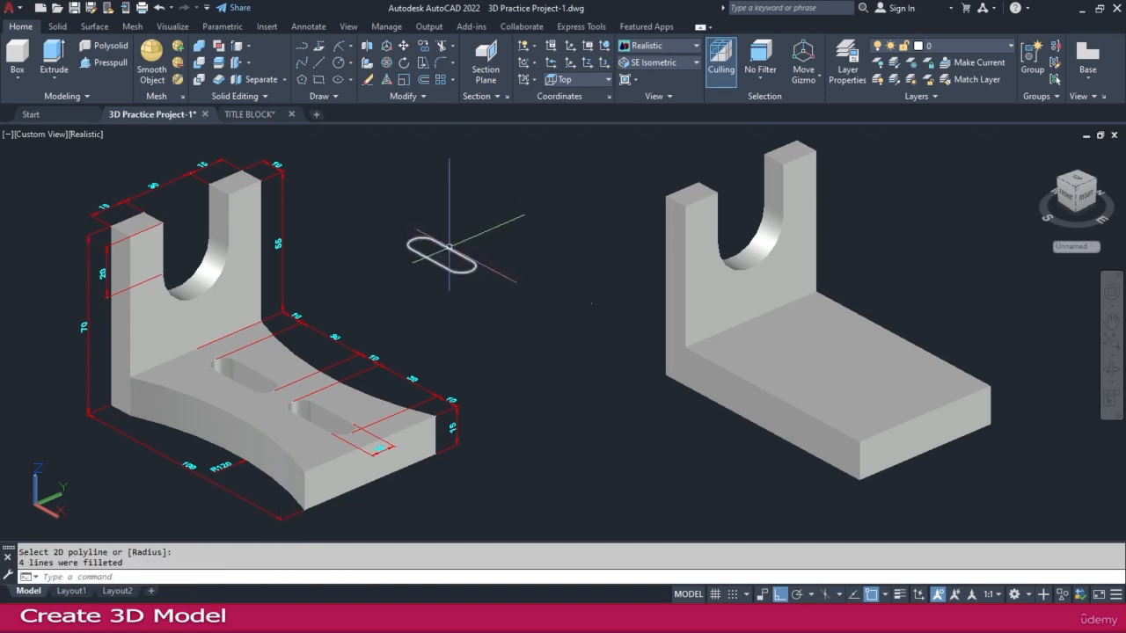
Step: Move the slot outline from its rounded end's midpoint to the midpoint of the edge where the base meets the upright
scroll(473, 250, "up", 3)
left_click(470, 236)
left_click(442, 256)
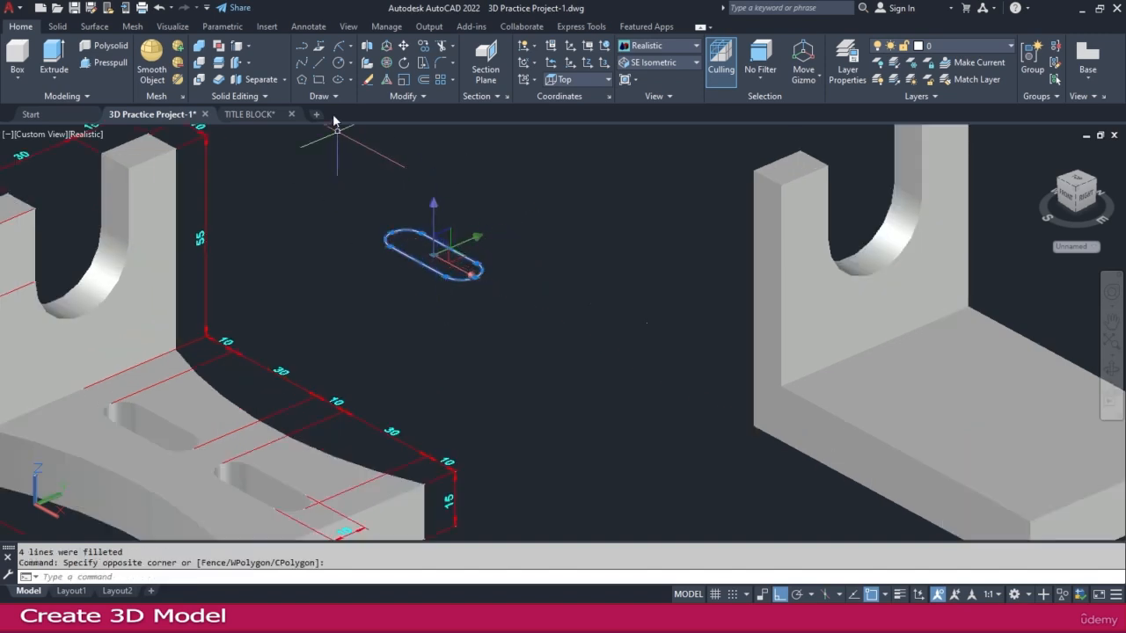
left_click(403, 48)
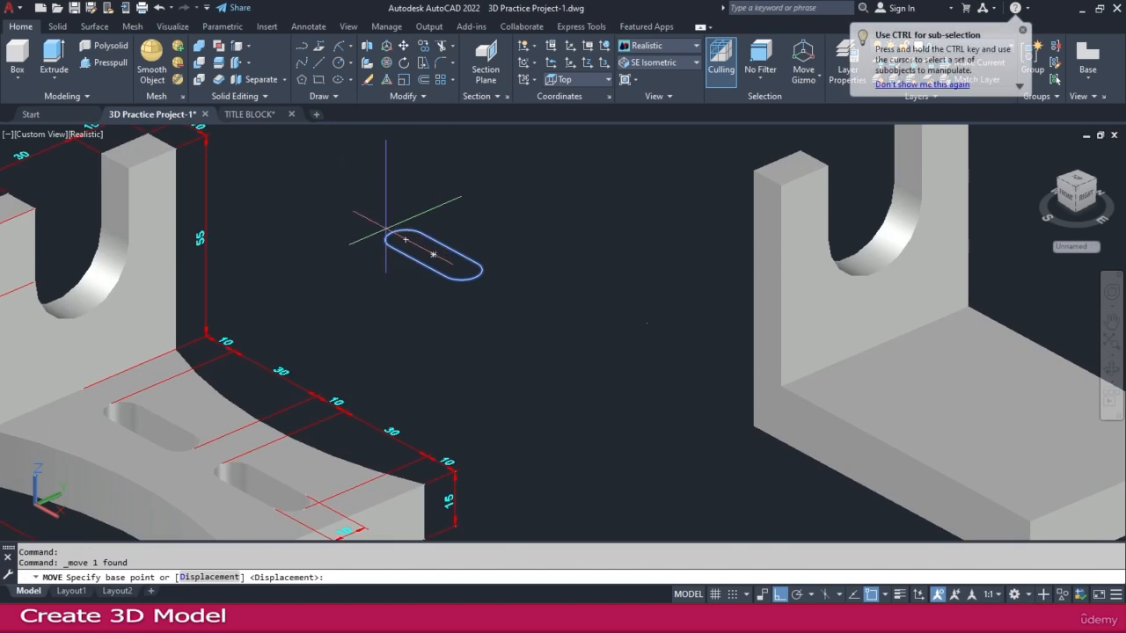
left_click(392, 233)
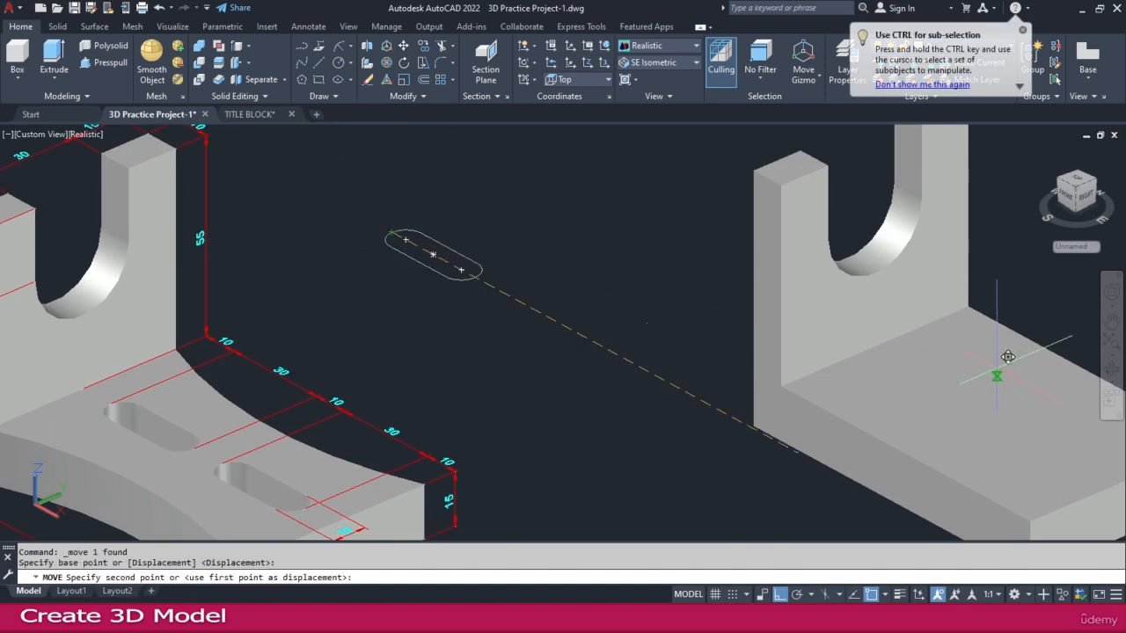
scroll(959, 348, "up", 2)
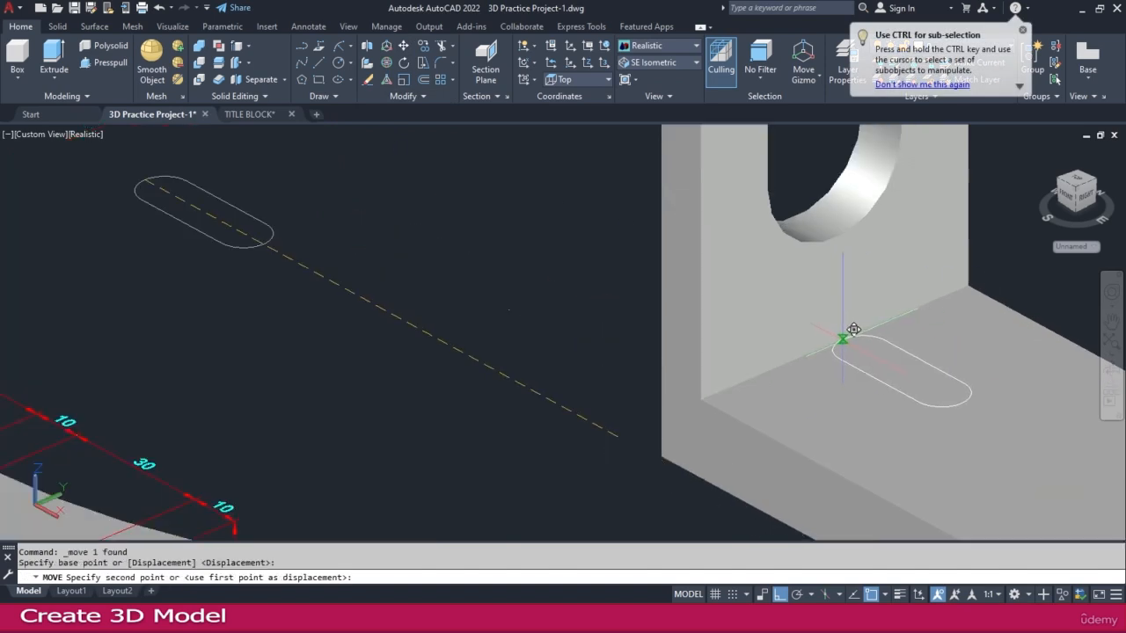
left_click(834, 340)
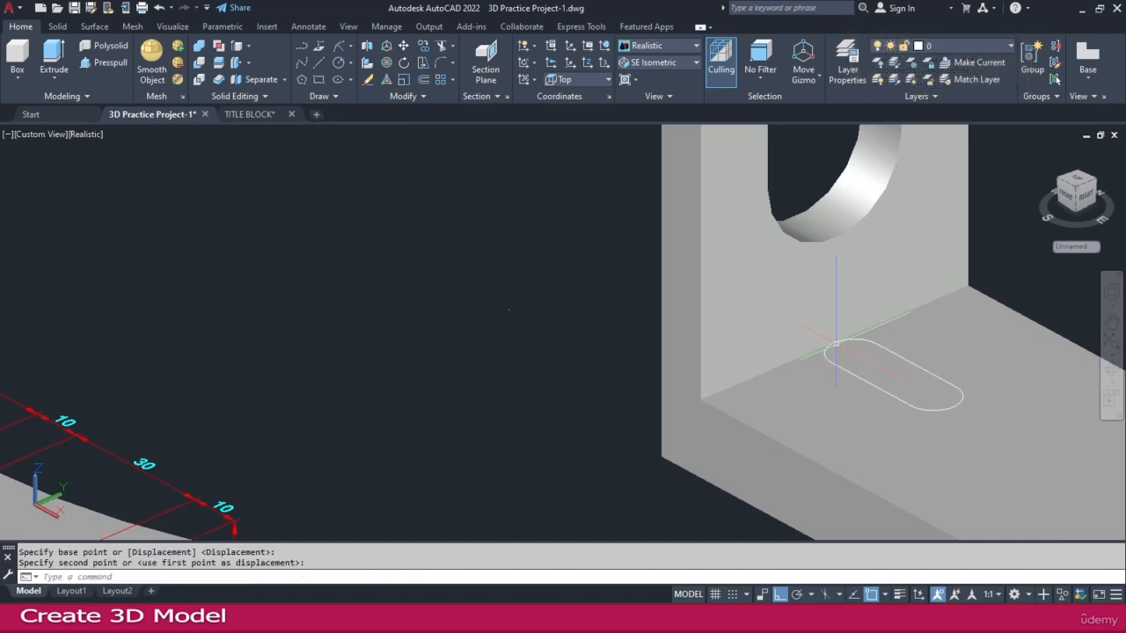
scroll(658, 299, "down", 4)
scroll(679, 348, "up", 2)
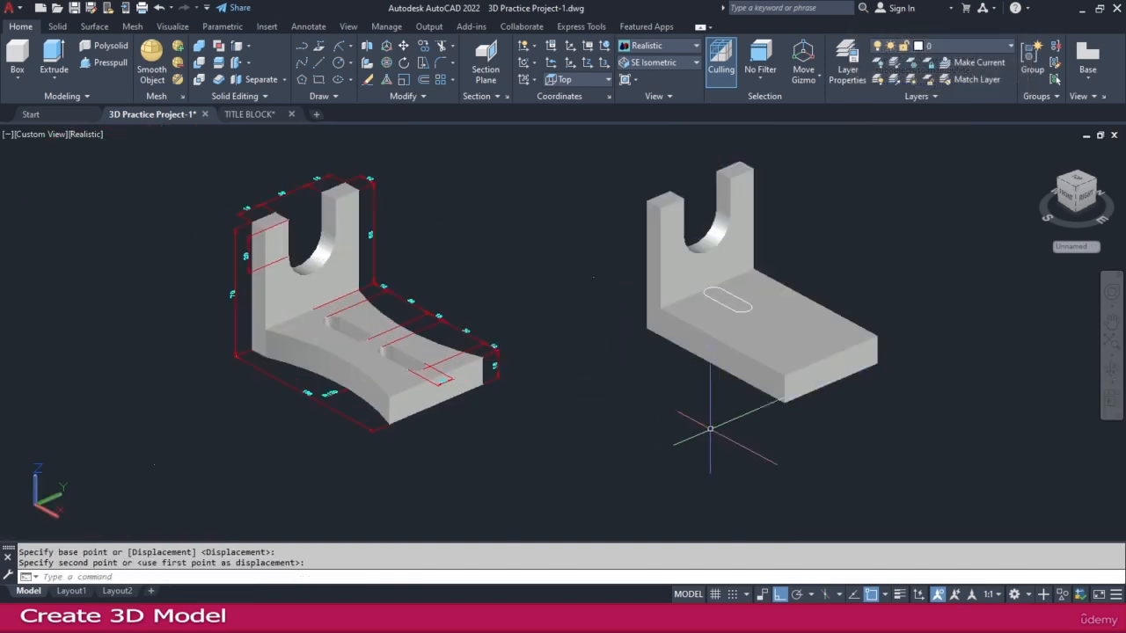
left_click(750, 426)
key("Escape")
Step: Move the slot outline 10 along the base's length, away from the upright plate
left_click(563, 231)
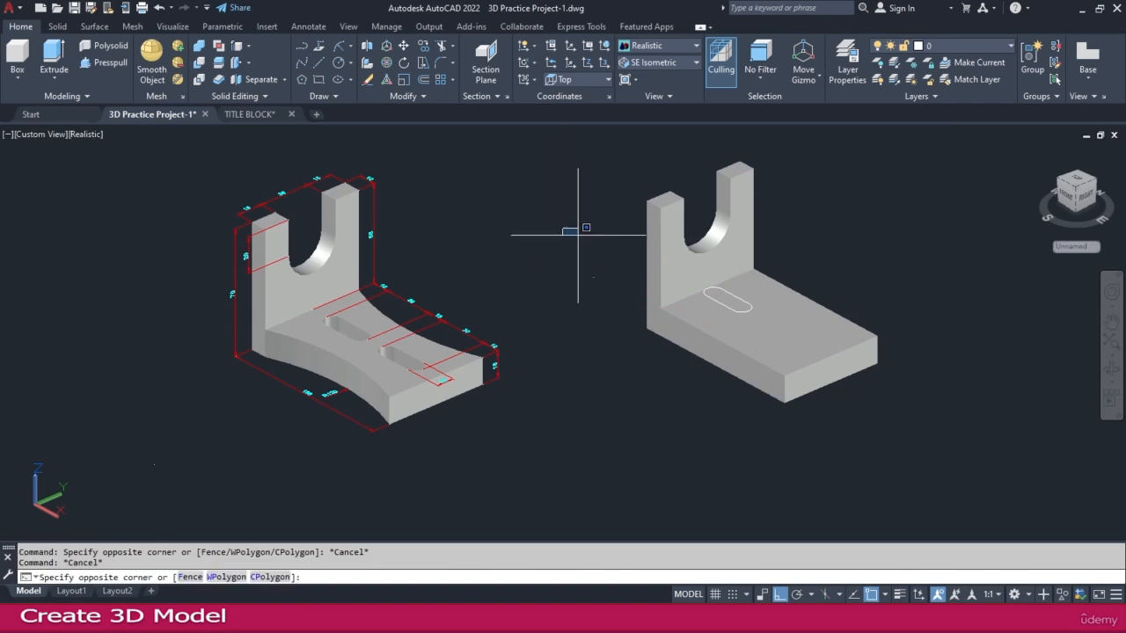
left_click(930, 402)
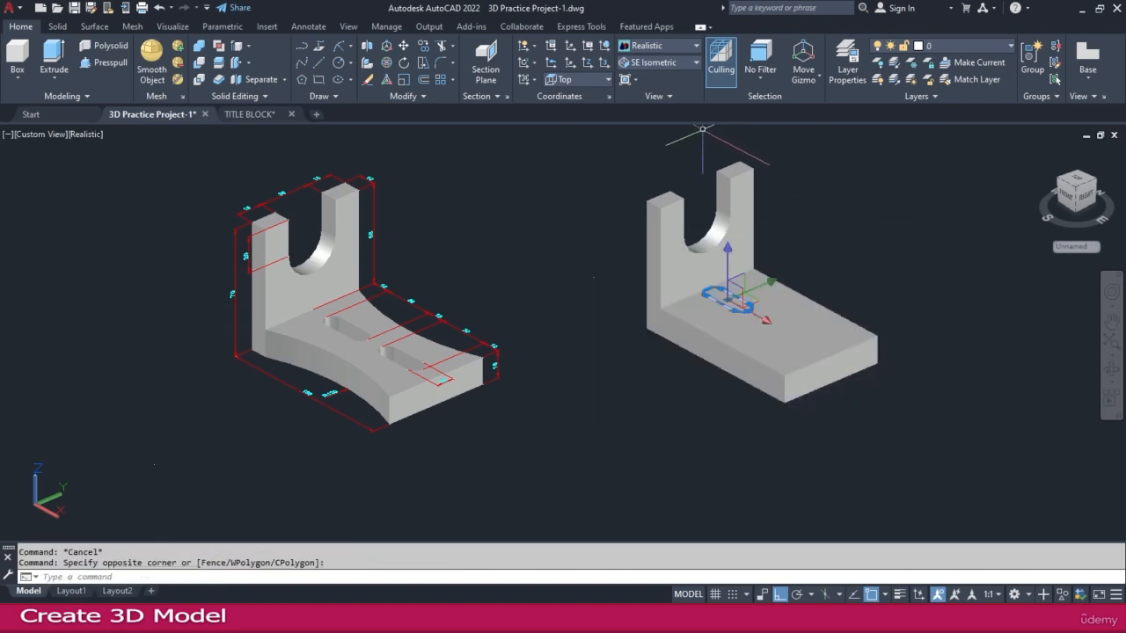
left_click(413, 47)
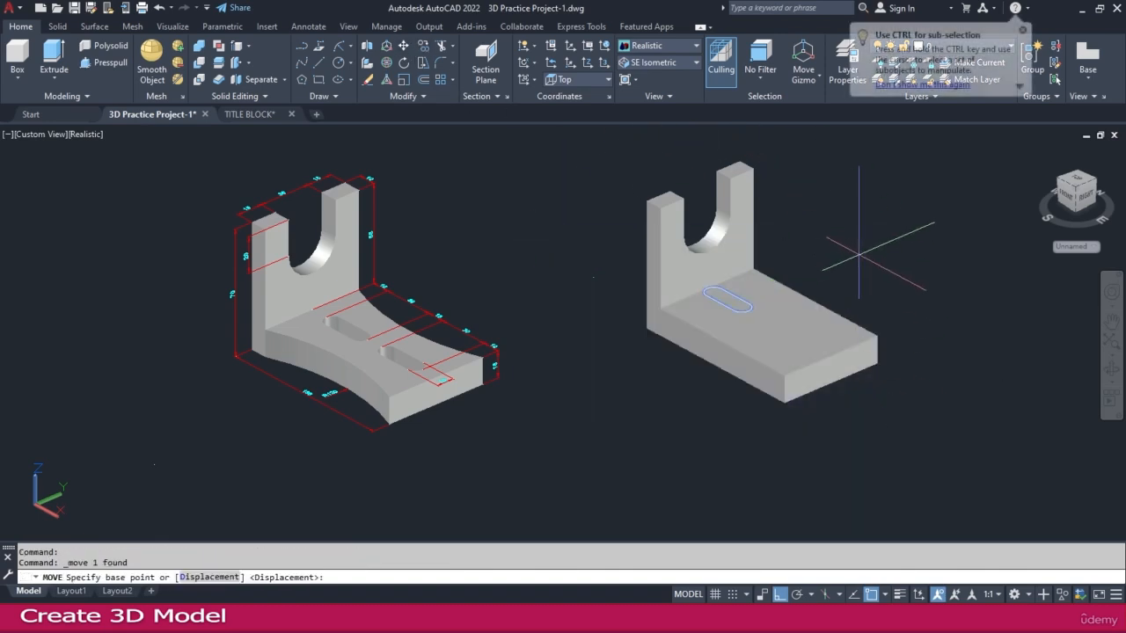
left_click(844, 240)
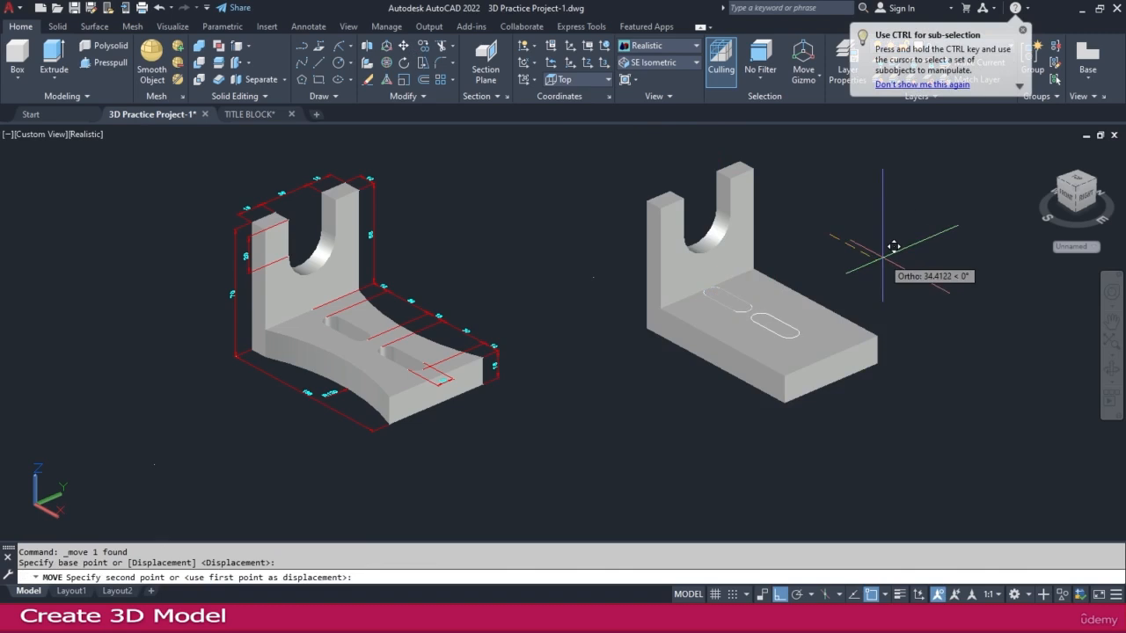
key("Return")
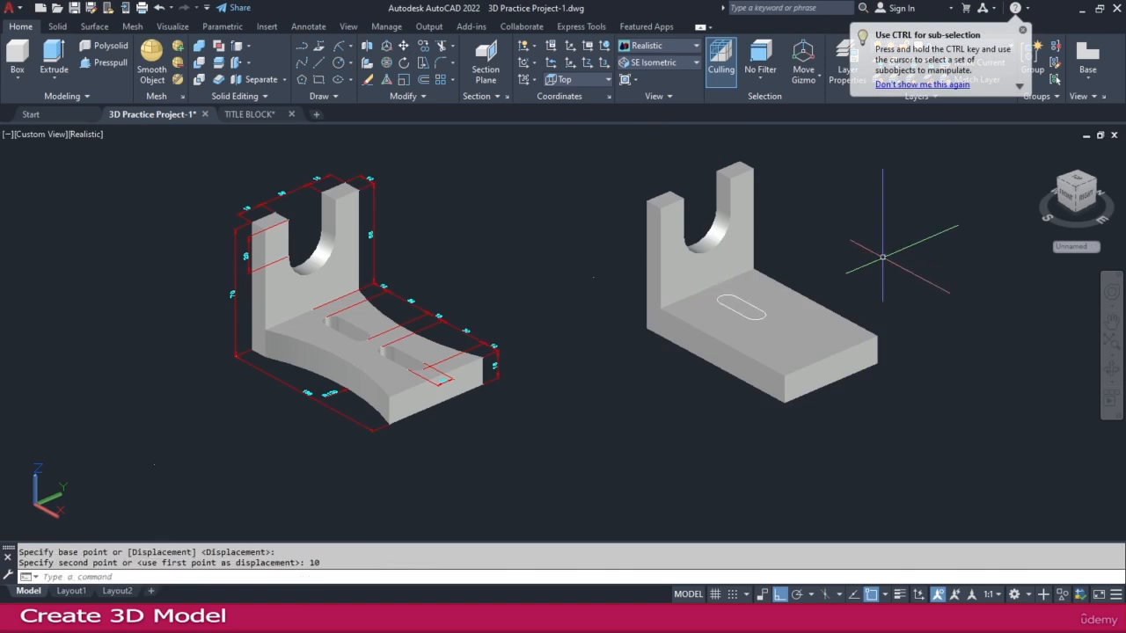
Step: Copy the slot outline along the base so the second slot starts 10 beyond the first slot's far end, using a From offset
scroll(822, 258, "up", 3)
scroll(310, 382, "up", 3)
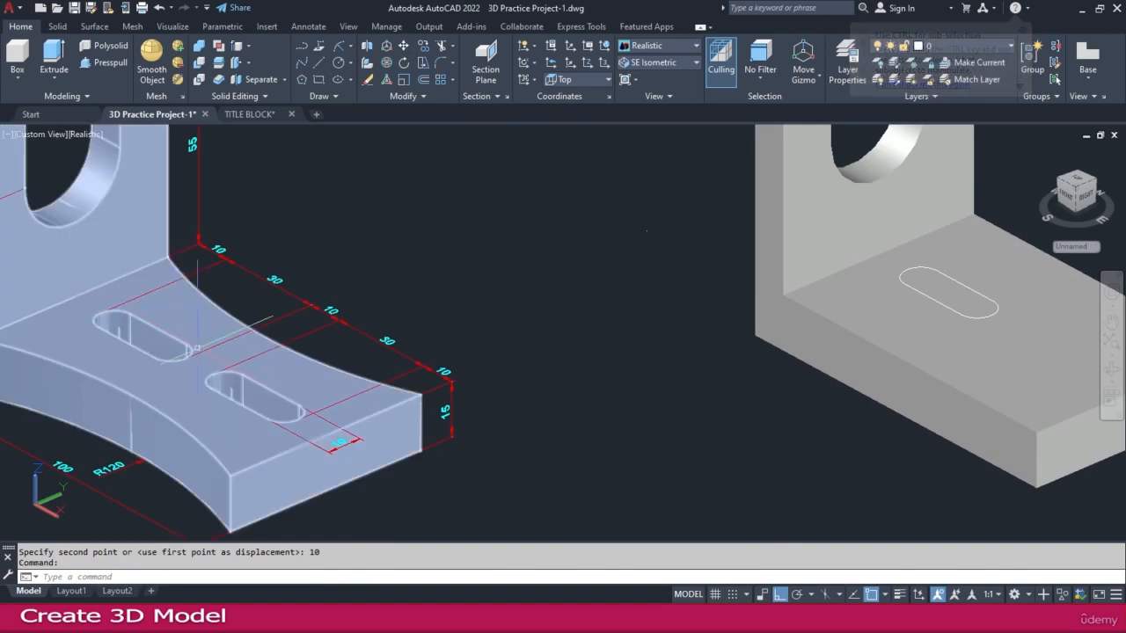
key("Escape")
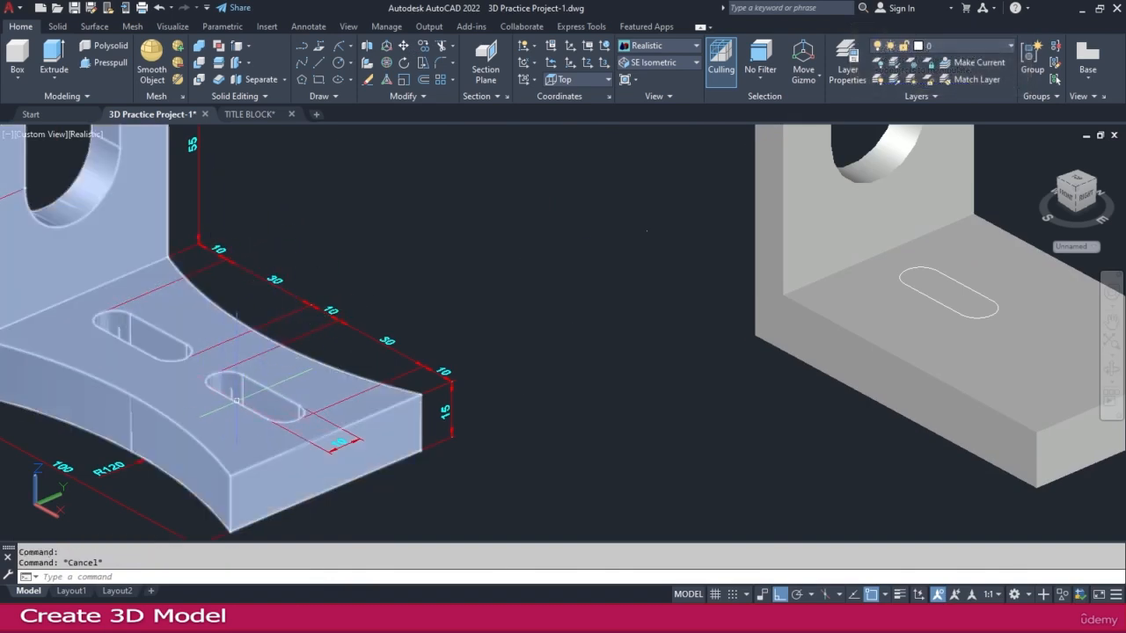
scroll(235, 395, "down", 5)
left_click(372, 220)
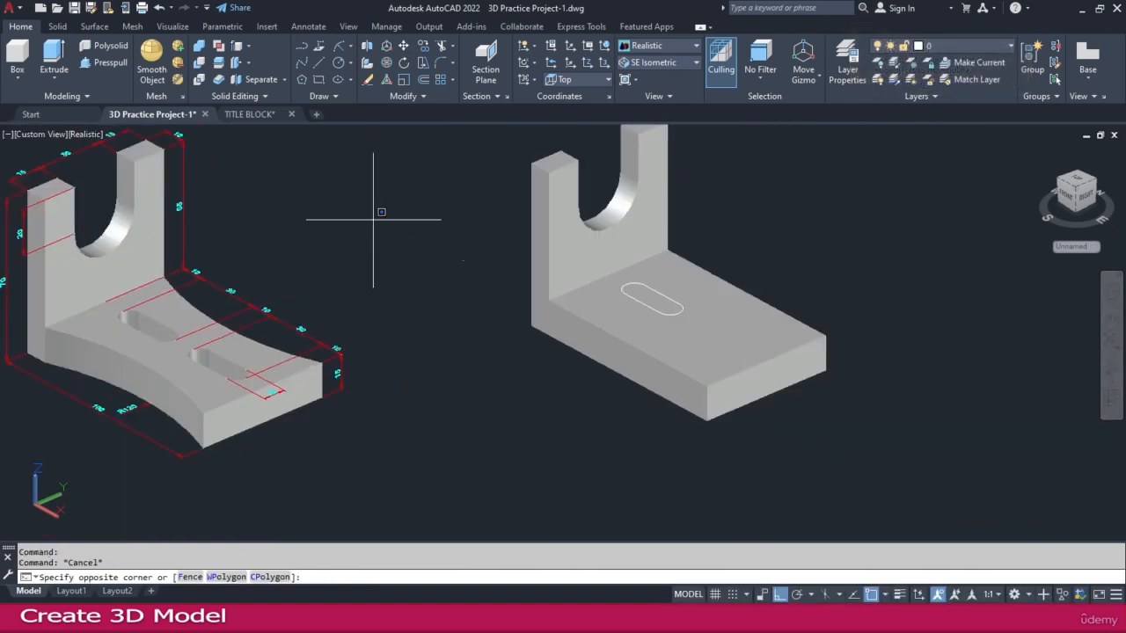
left_click(726, 403)
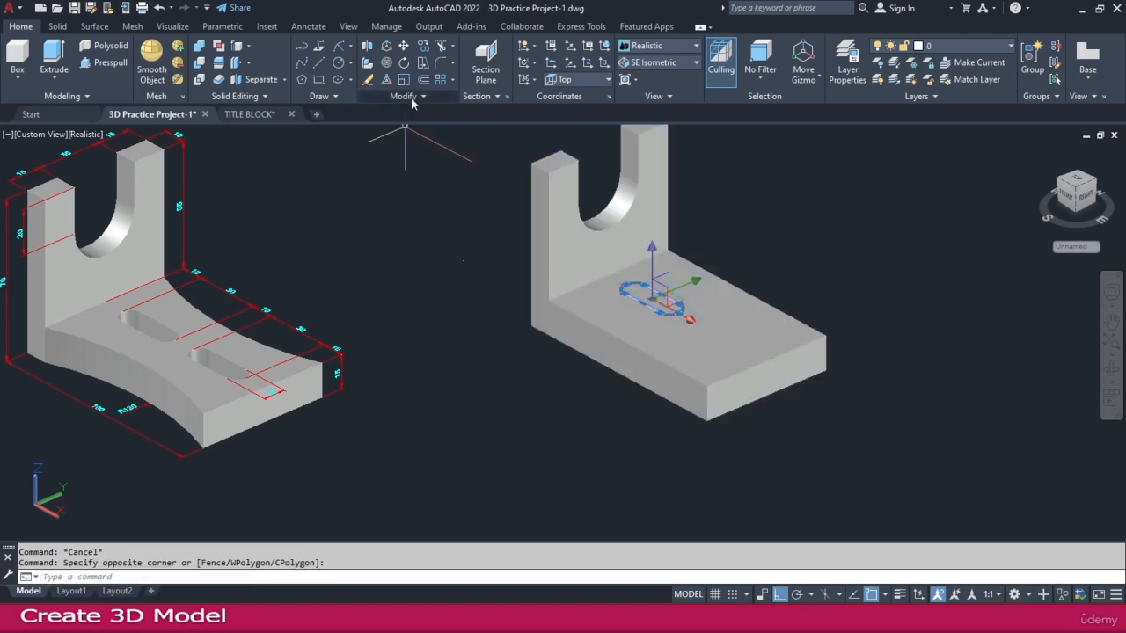
left_click(423, 59)
scroll(627, 297, "up", 3)
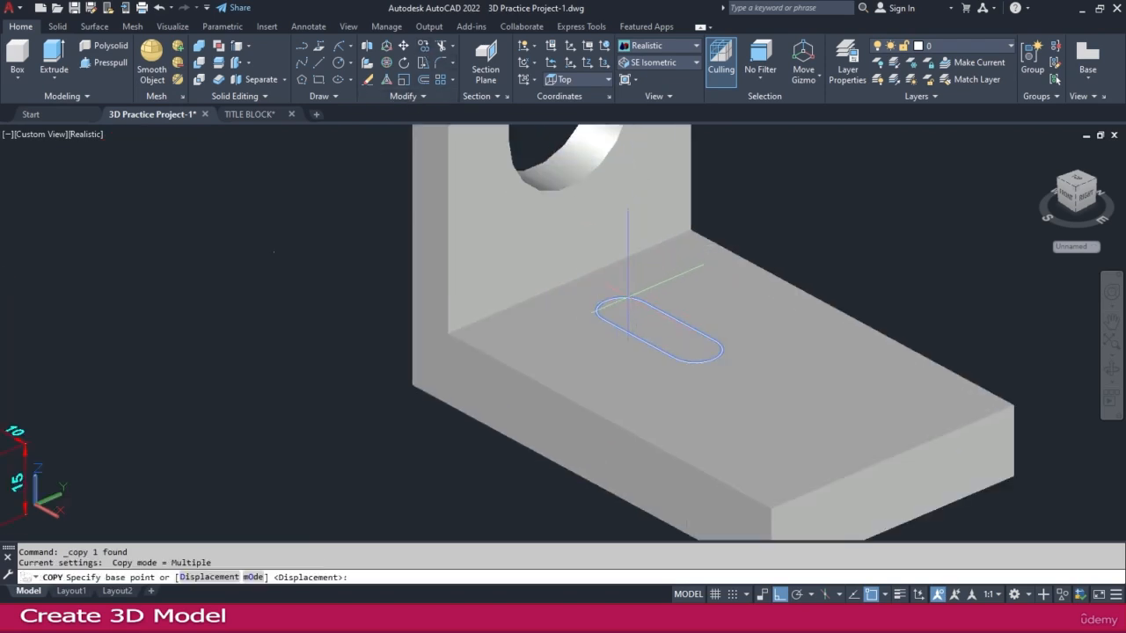
left_click(605, 301)
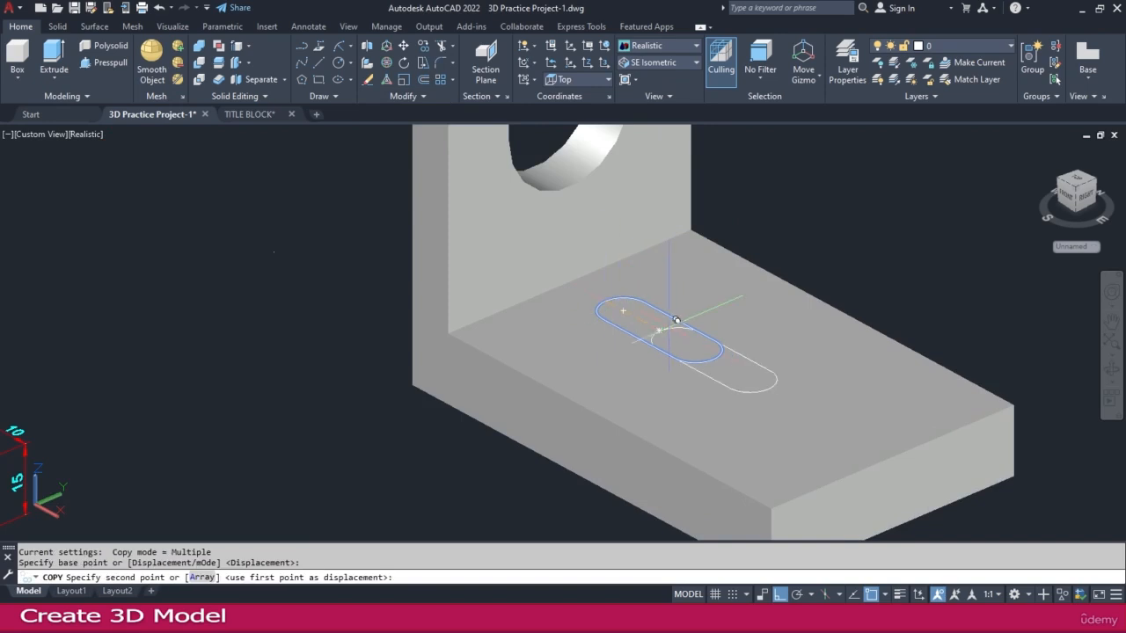
right_click(659, 330, "shift")
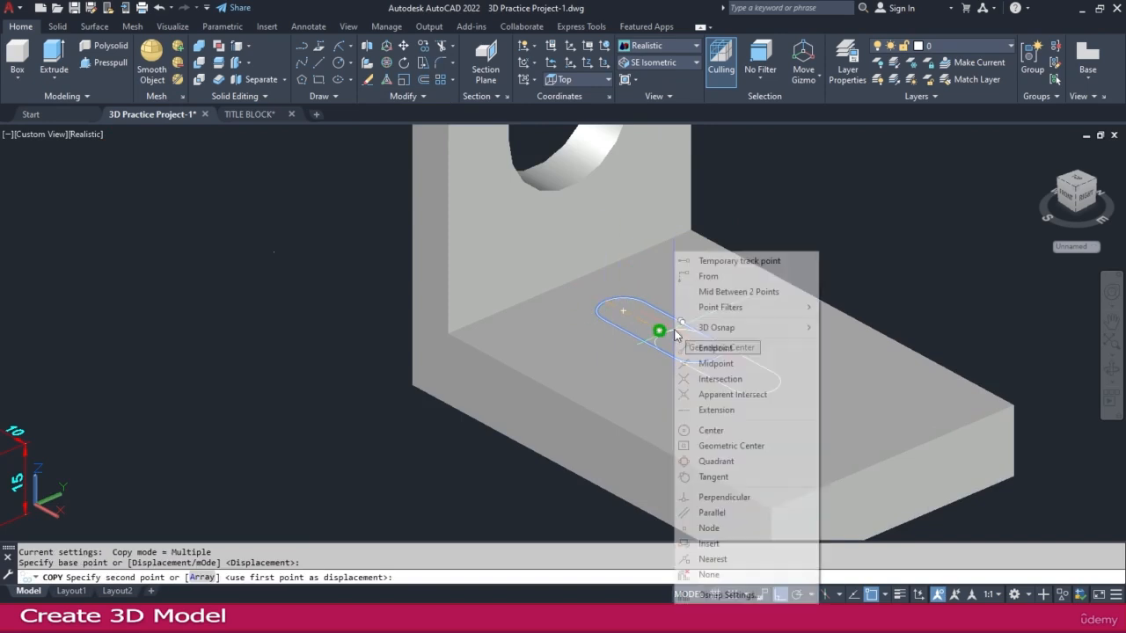
left_click(715, 280)
scroll(726, 352, "up", 3)
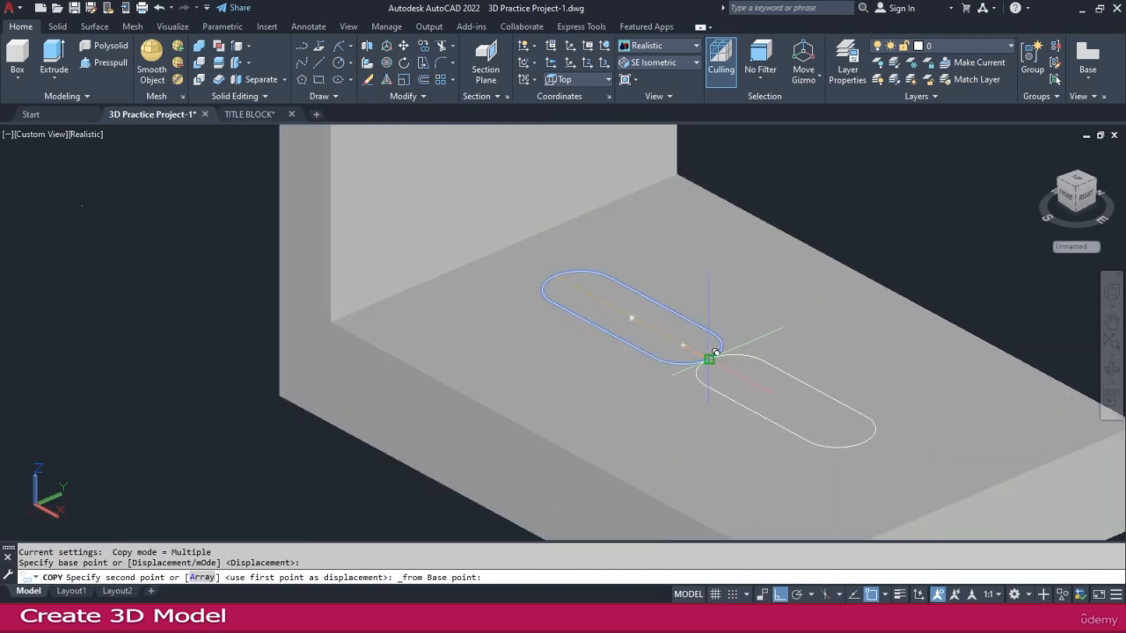
left_click(715, 353)
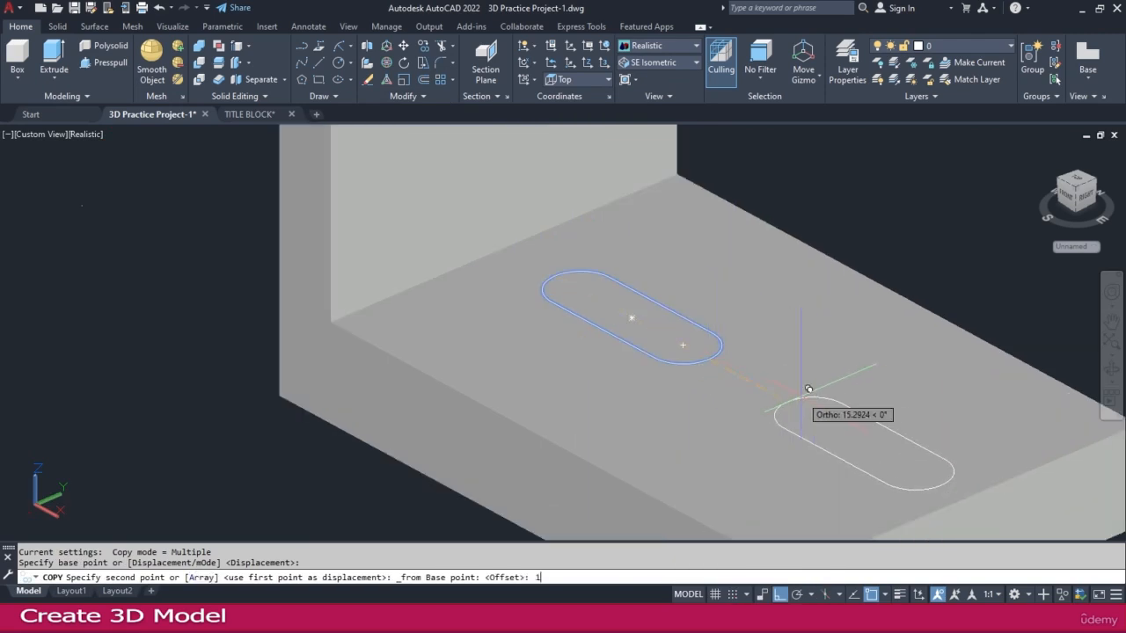
type("10")
key("Return")
key("Escape")
scroll(808, 389, "down", 5)
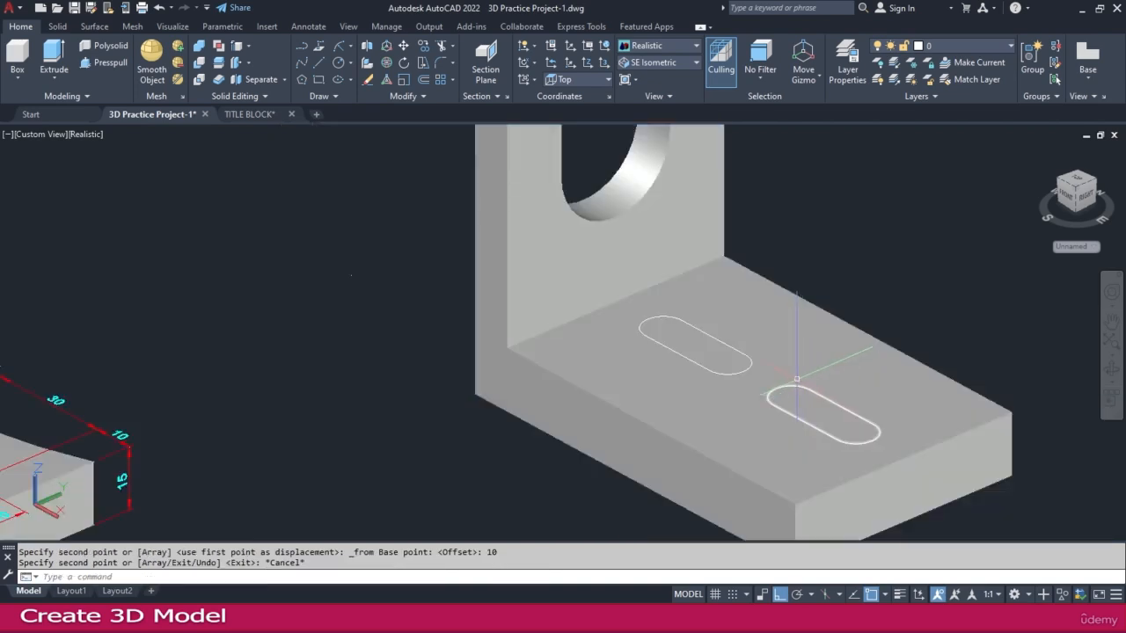
Step: Presspull both slot areas together with the Multiple option, down through the base, to cut the two slots
scroll(380, 424, "up", 4)
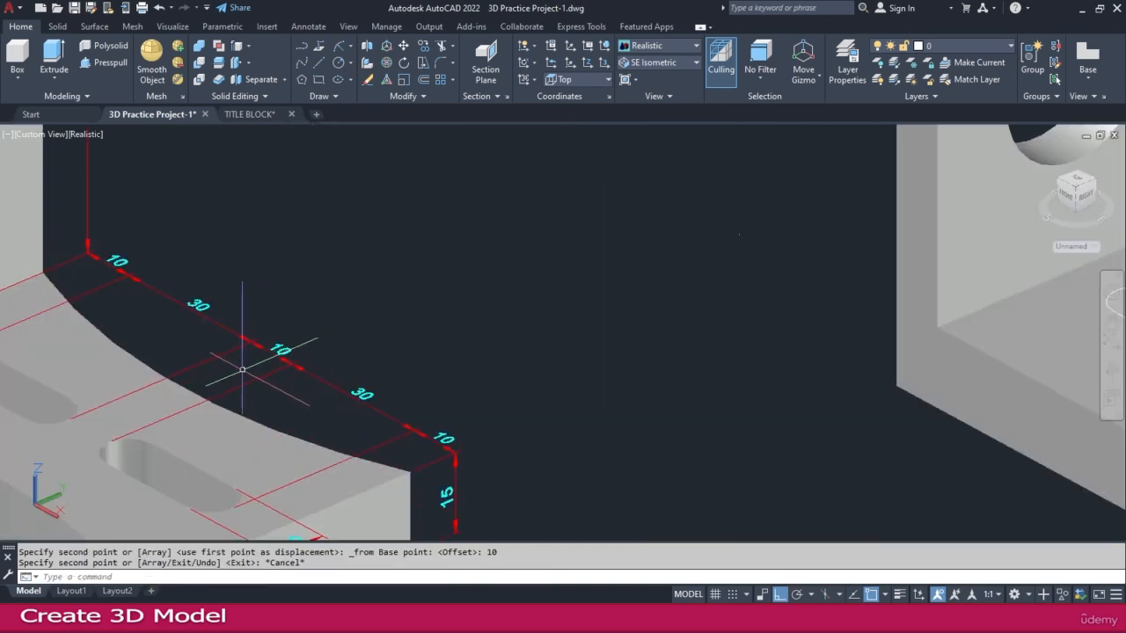
scroll(250, 383, "down", 2)
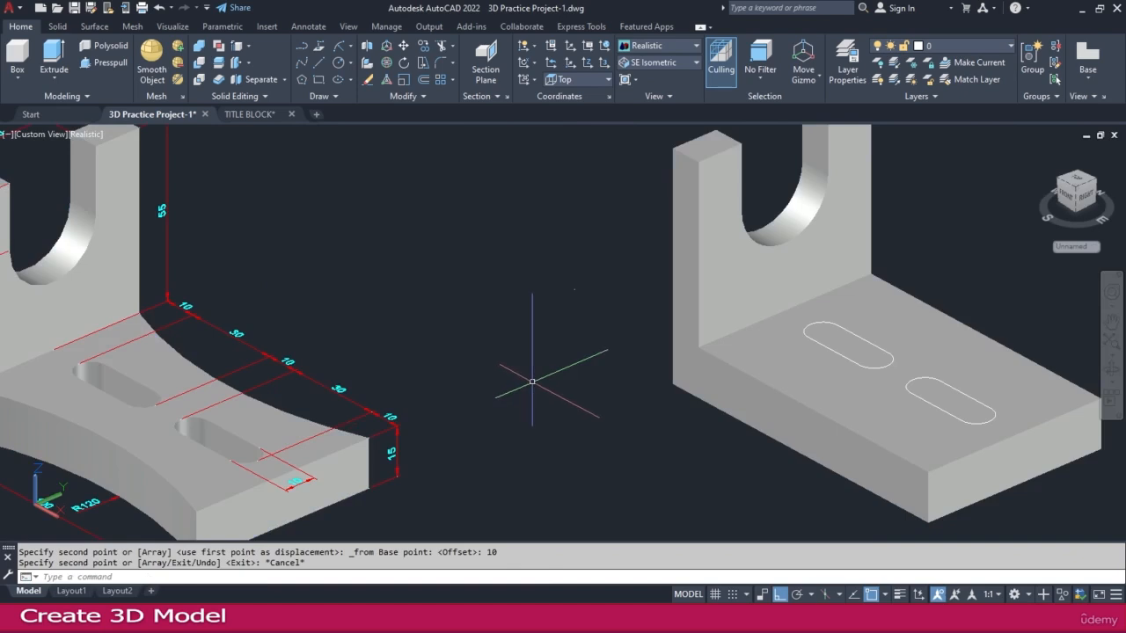
left_click(111, 63)
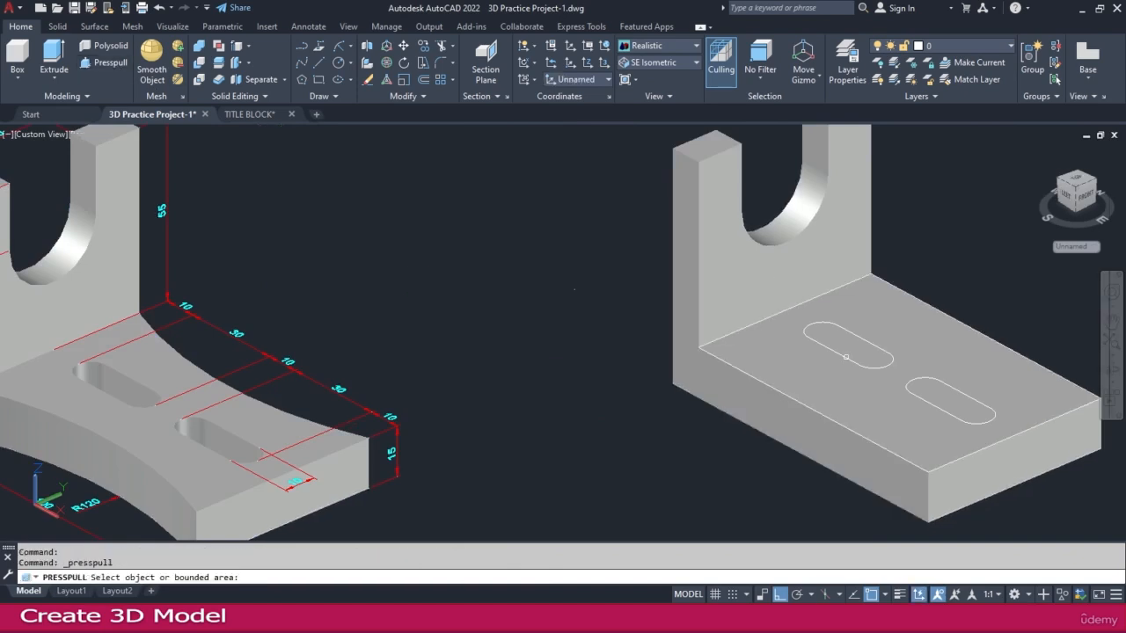
left_click(852, 348)
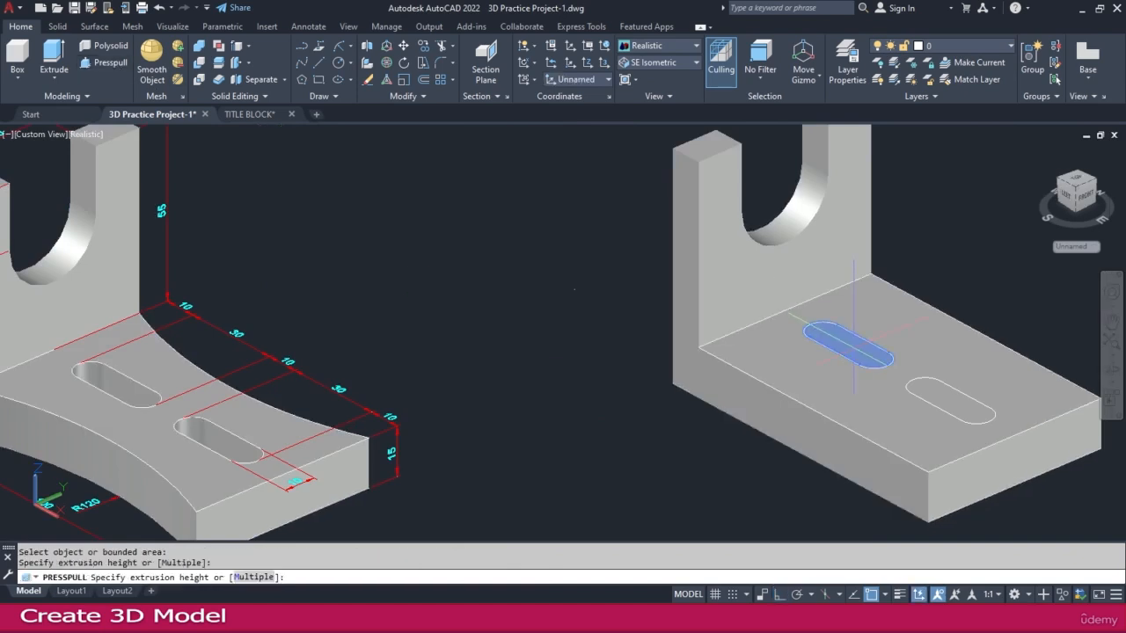
left_click(253, 577)
key("F8")
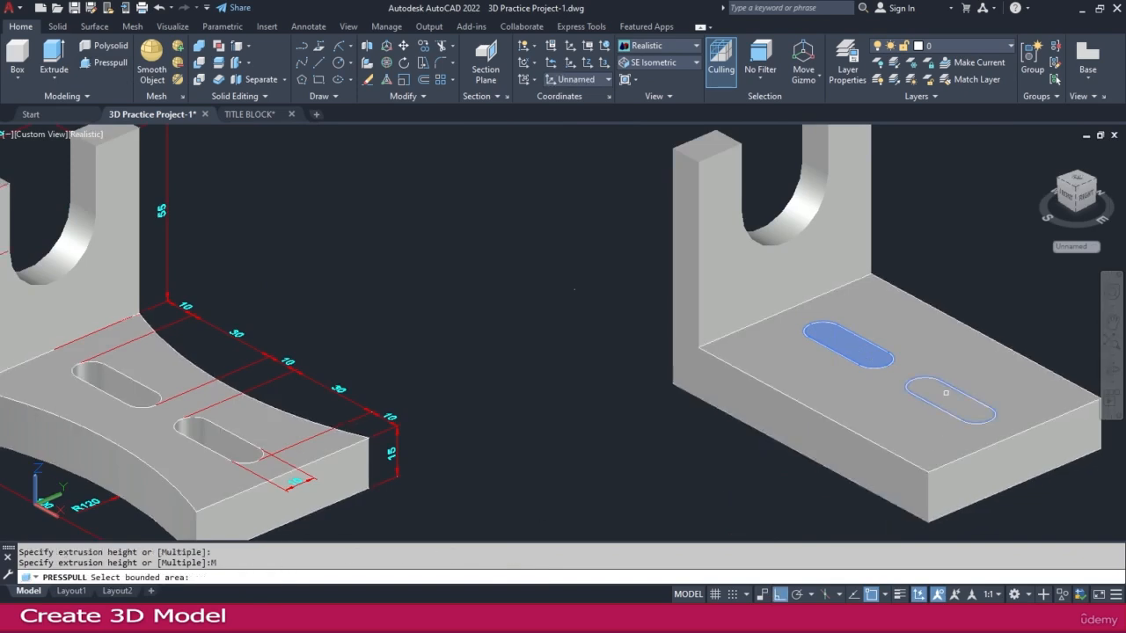
left_click(945, 392)
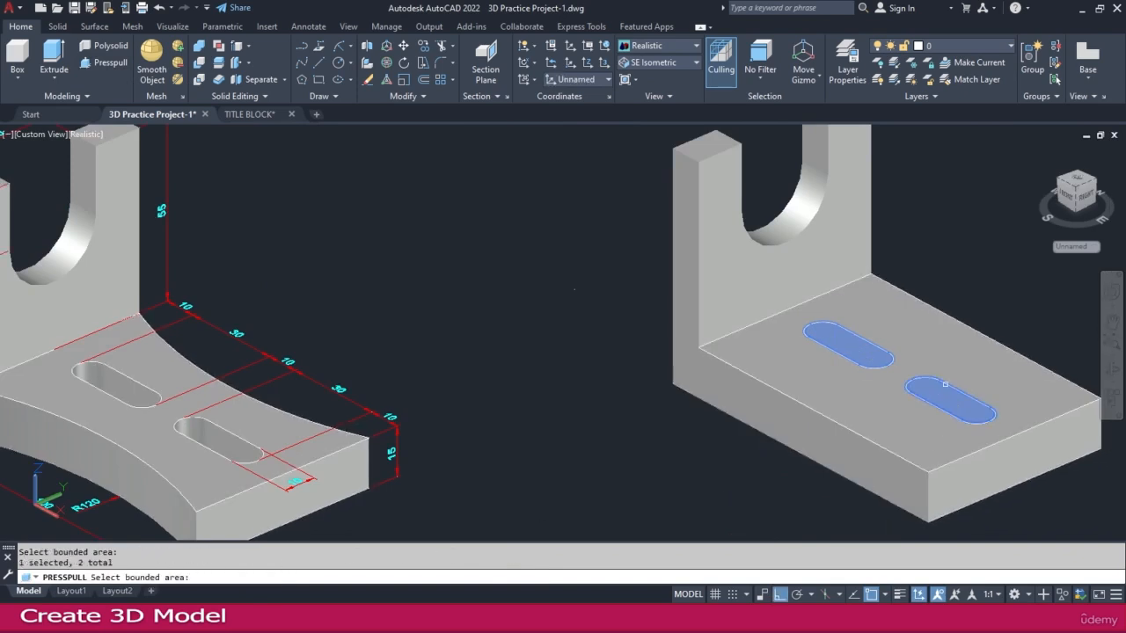
scroll(883, 269, "down", 4)
key("Return")
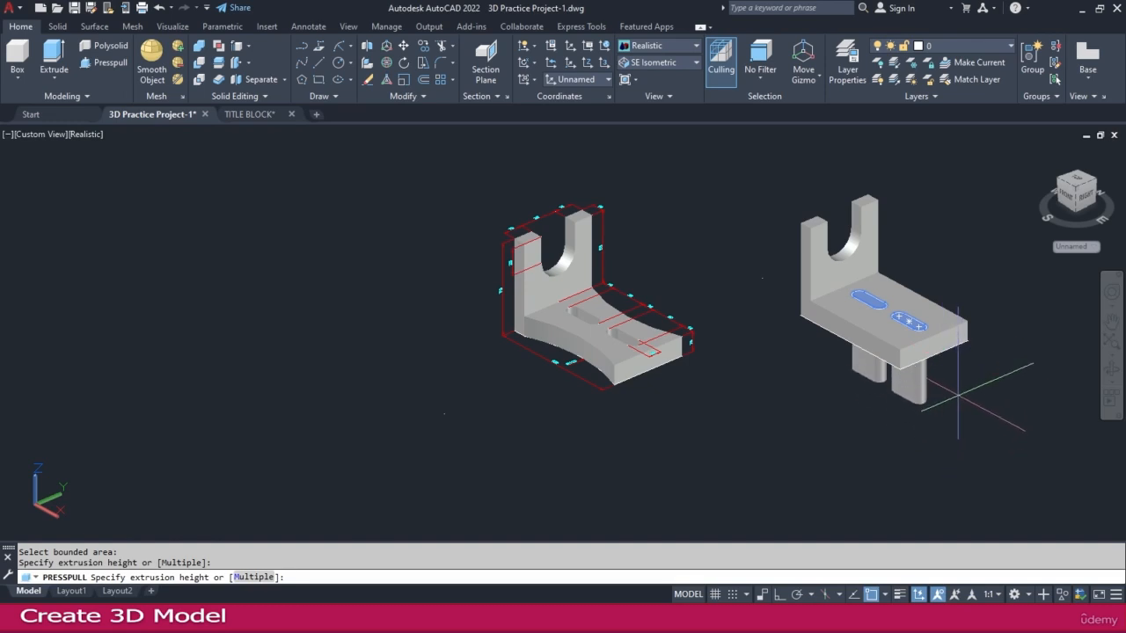
left_click(958, 397)
scroll(930, 378, "up", 2)
key("Escape")
Step: Delete the two leftover slot outlines on the base's upper face
mouse_move(911, 322)
middle_mouse_down("shift")
mouse_move(899, 324)
mouse_move(918, 316)
middle_mouse_up("shift")
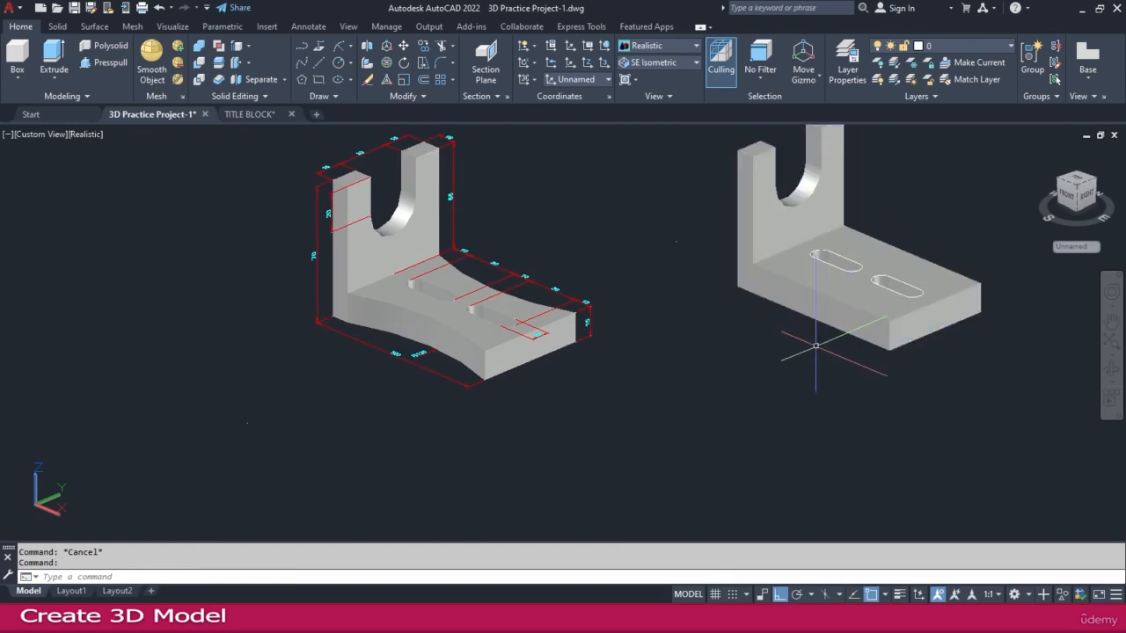
middle_click_drag(830, 357, 880, 373, "shift")
left_click(1112, 381)
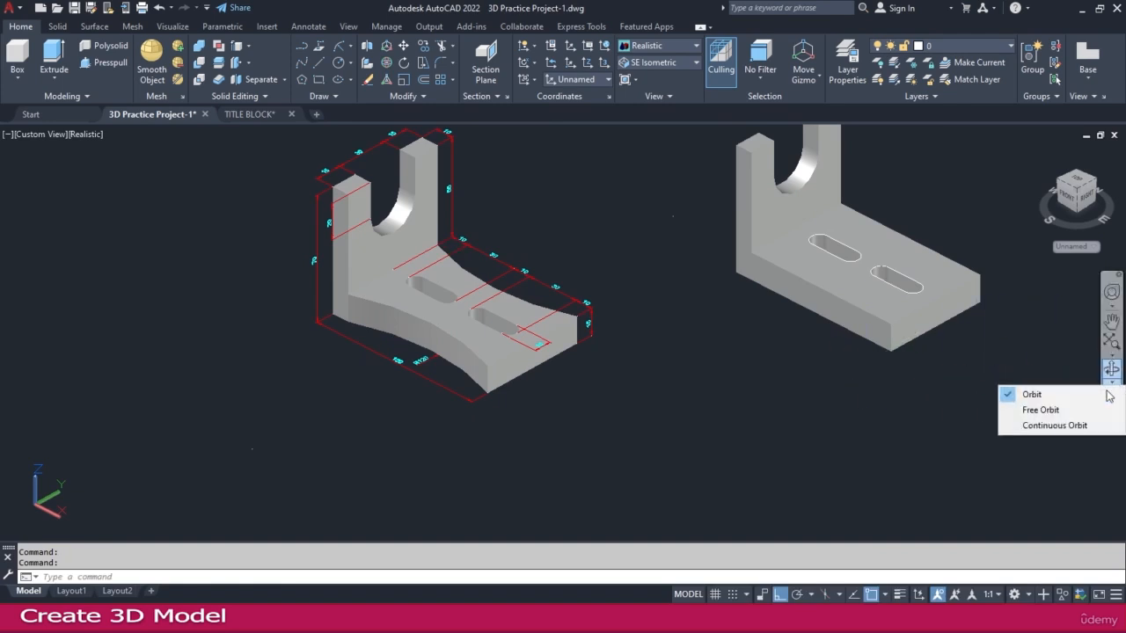
left_click(1044, 402)
mouse_move(927, 330)
left_mouse_down()
mouse_move(925, 387)
mouse_move(935, 344)
left_mouse_up()
key("Escape")
left_click(643, 162)
left_click(1099, 439)
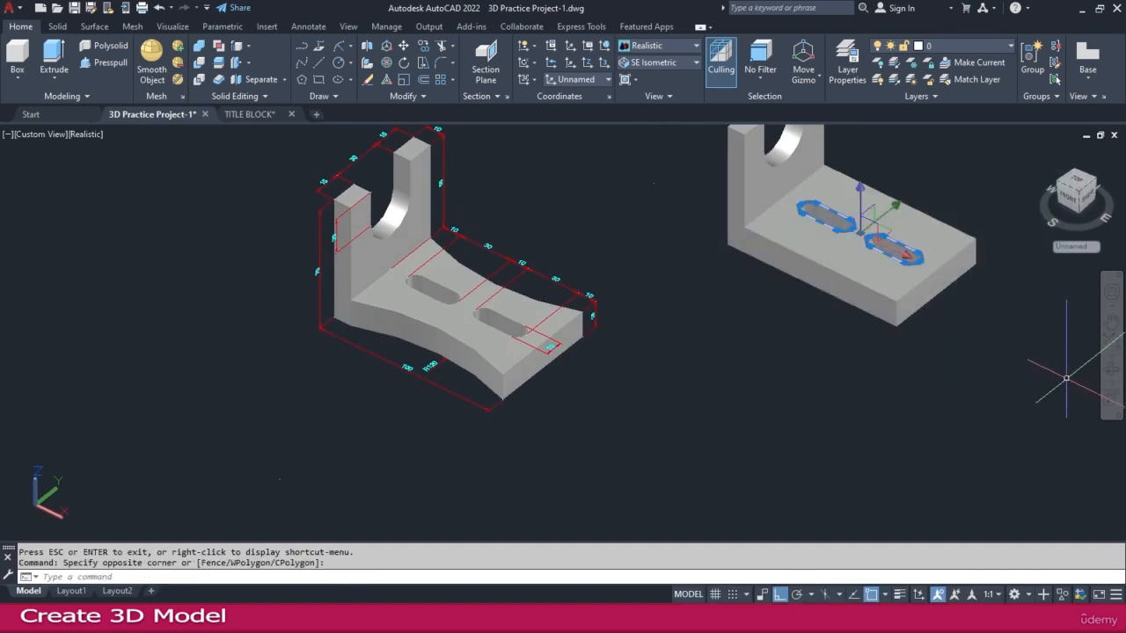
key("Delete")
Step: Switch to the Top view and set the visual style to 2D Wireframe, with both brackets in view
middle_click_drag(783, 289, 658, 382)
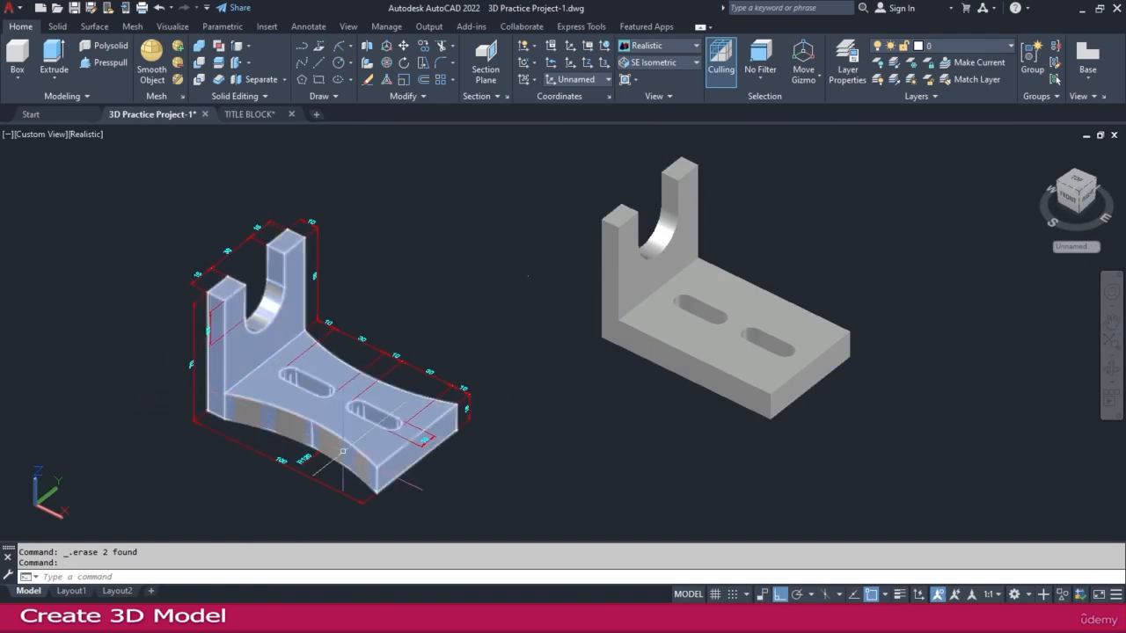
left_click(669, 63)
left_click(647, 76)
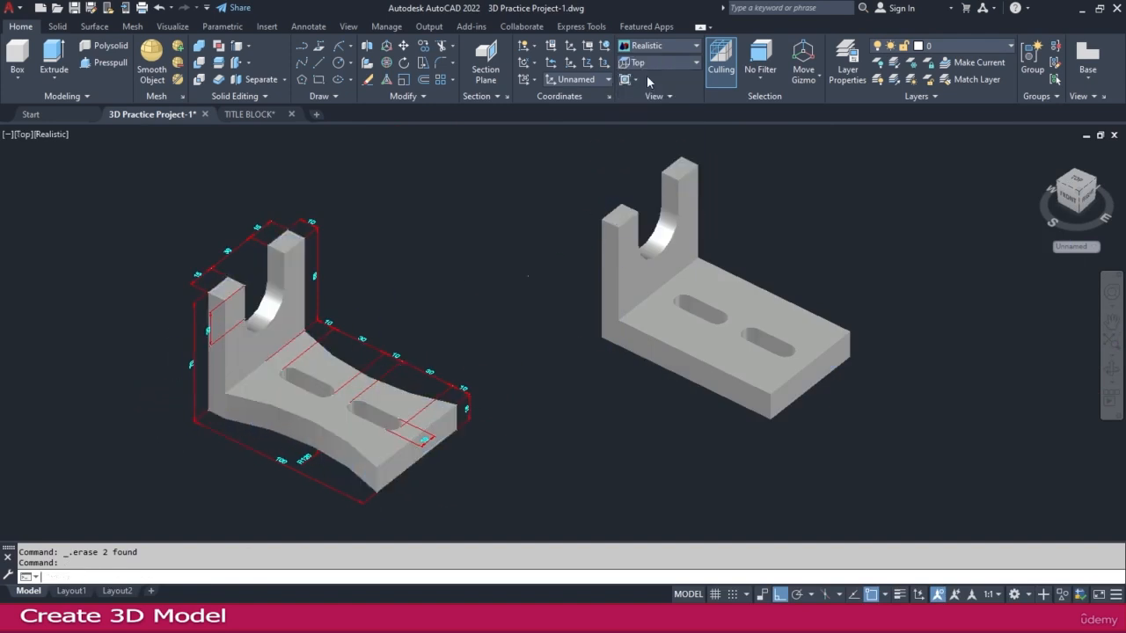
left_click(667, 47)
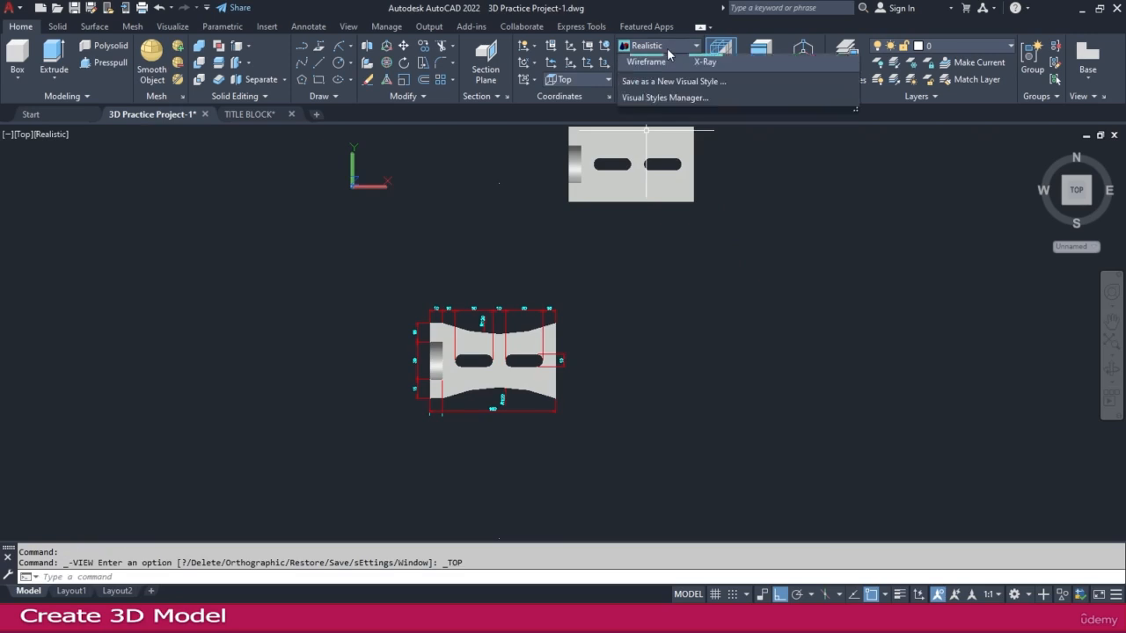
left_click(651, 70)
middle_click_drag(638, 163, 610, 237)
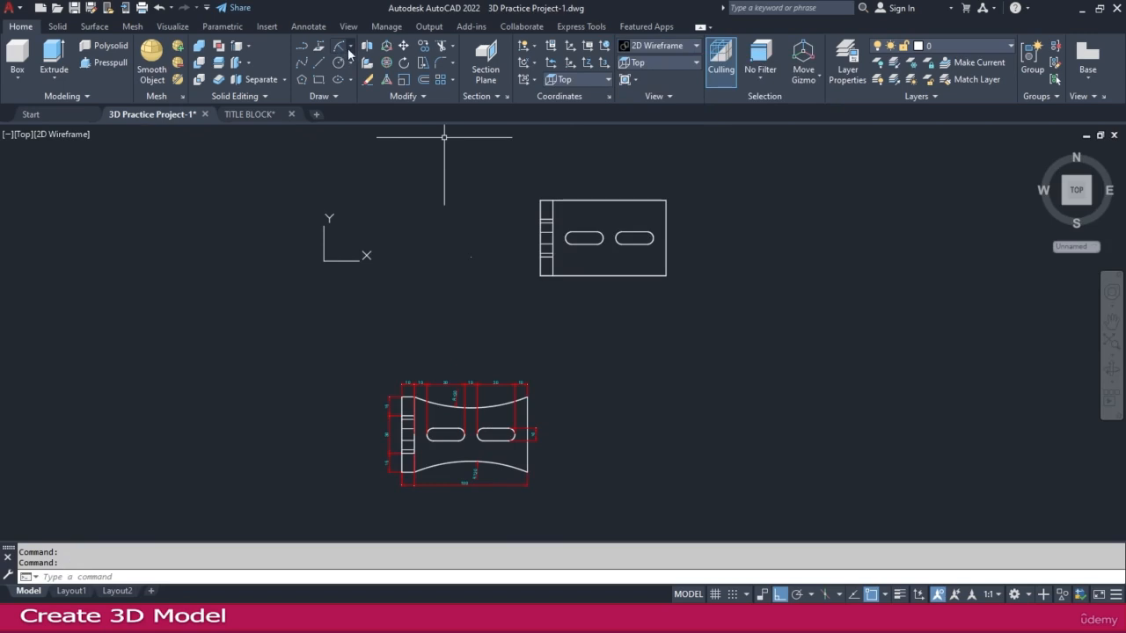
Step: Draw a Start, End, Radius arc of radius 120 along the base's lower long edge, from the free-end corner to the upright plate's inner edge
left_click(349, 49)
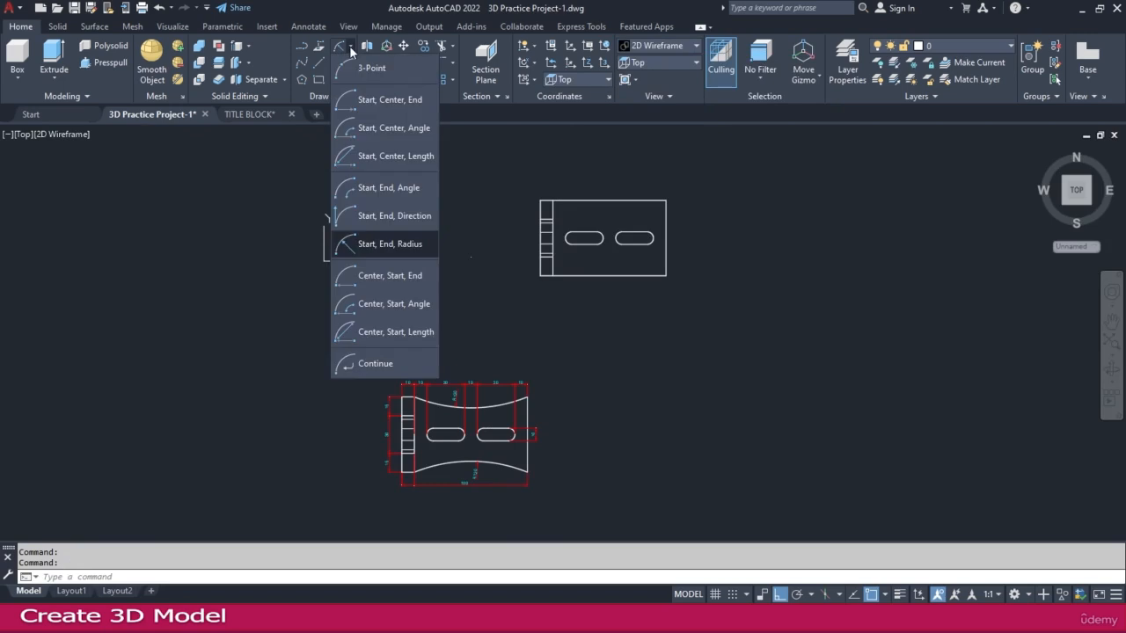
left_click(398, 244)
scroll(651, 274, "up", 4)
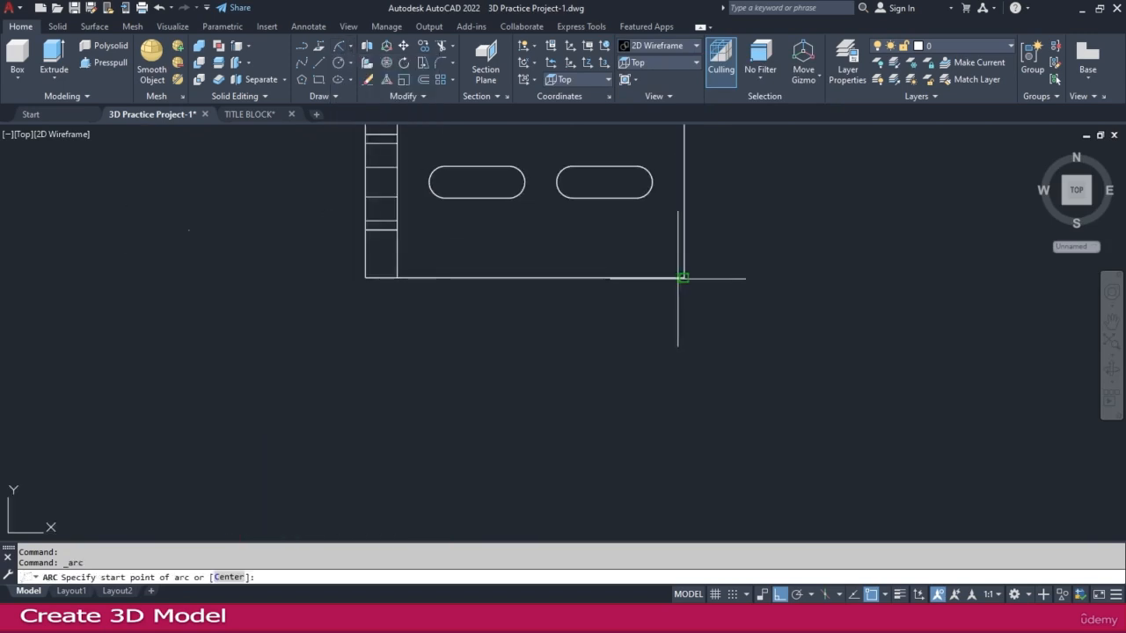
left_click(683, 278)
left_click(396, 278)
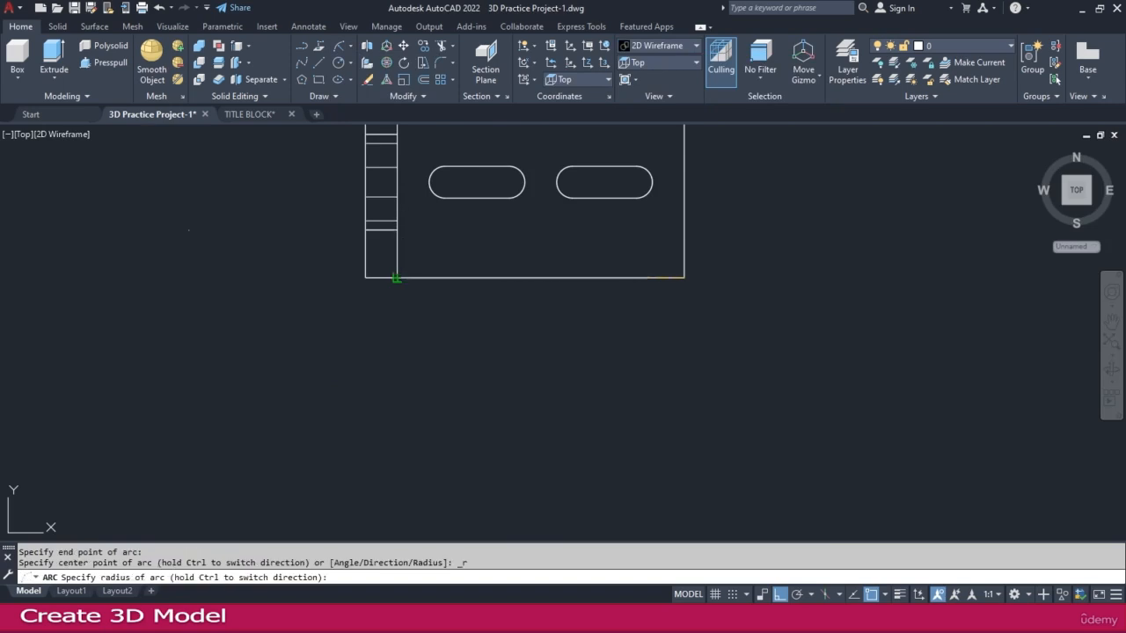
scroll(457, 237, "down", 5)
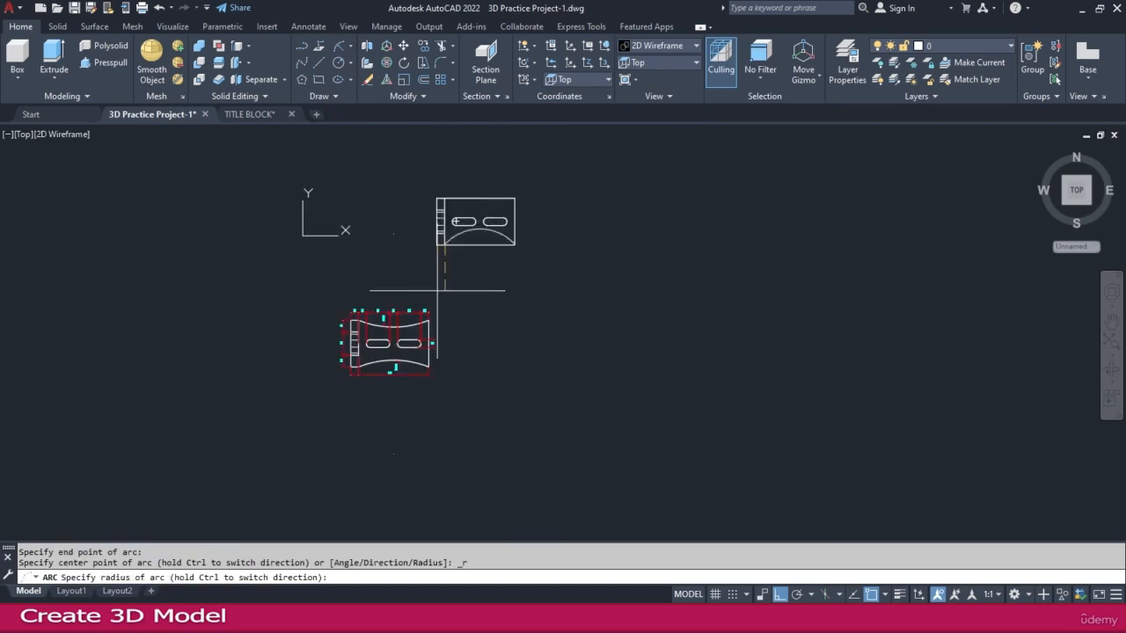
scroll(437, 291, "up", 8)
scroll(444, 317, "down", 4)
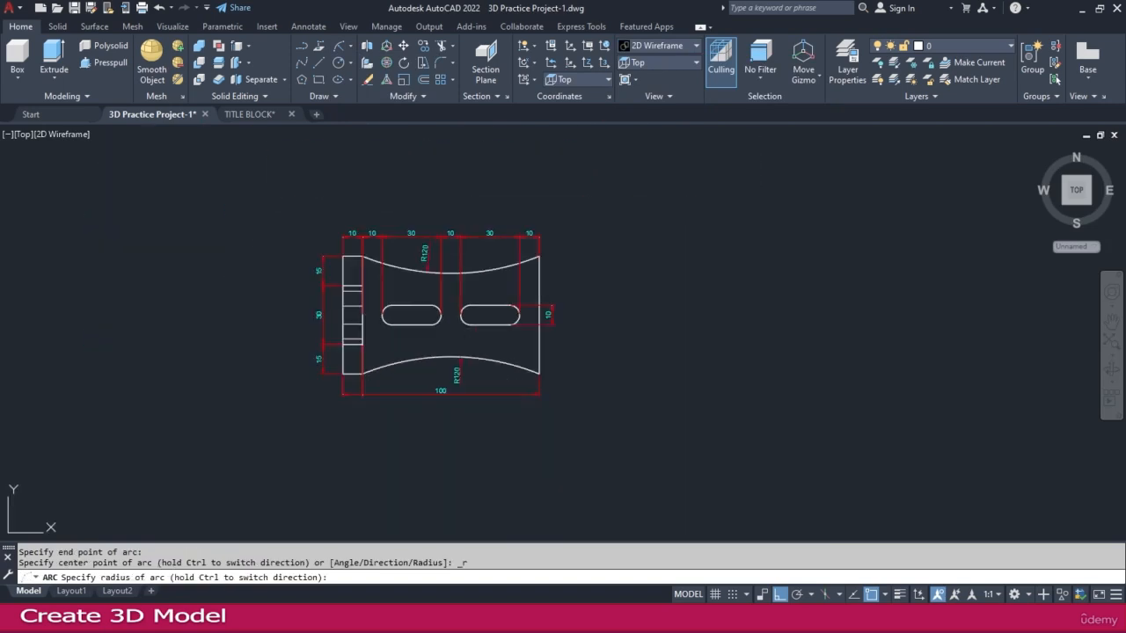
scroll(464, 370, "down", 3)
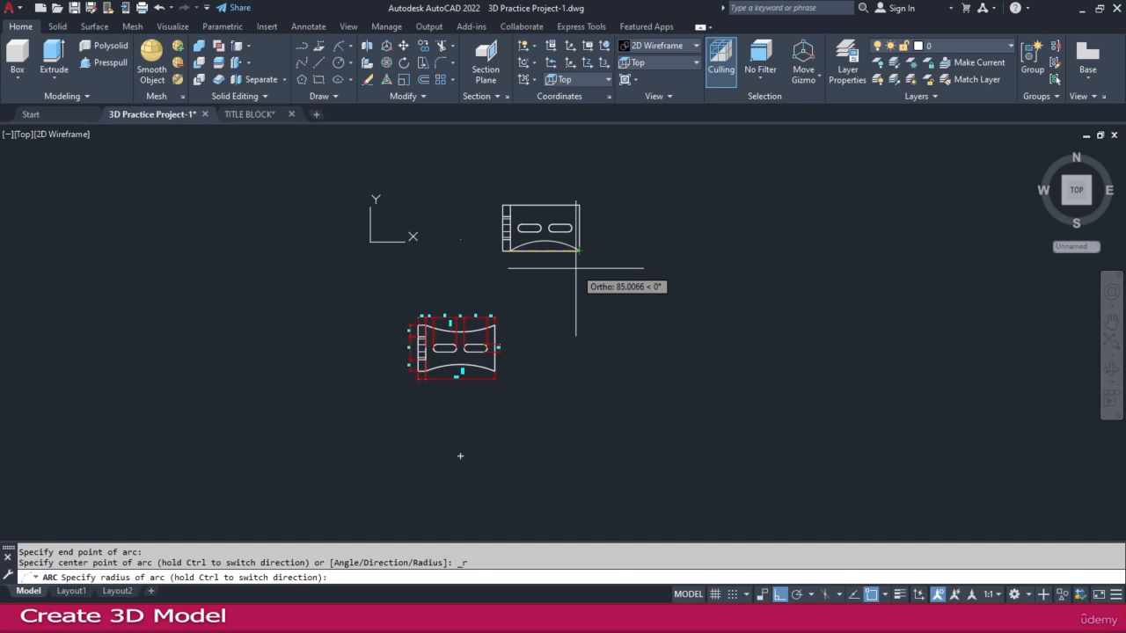
key("Return")
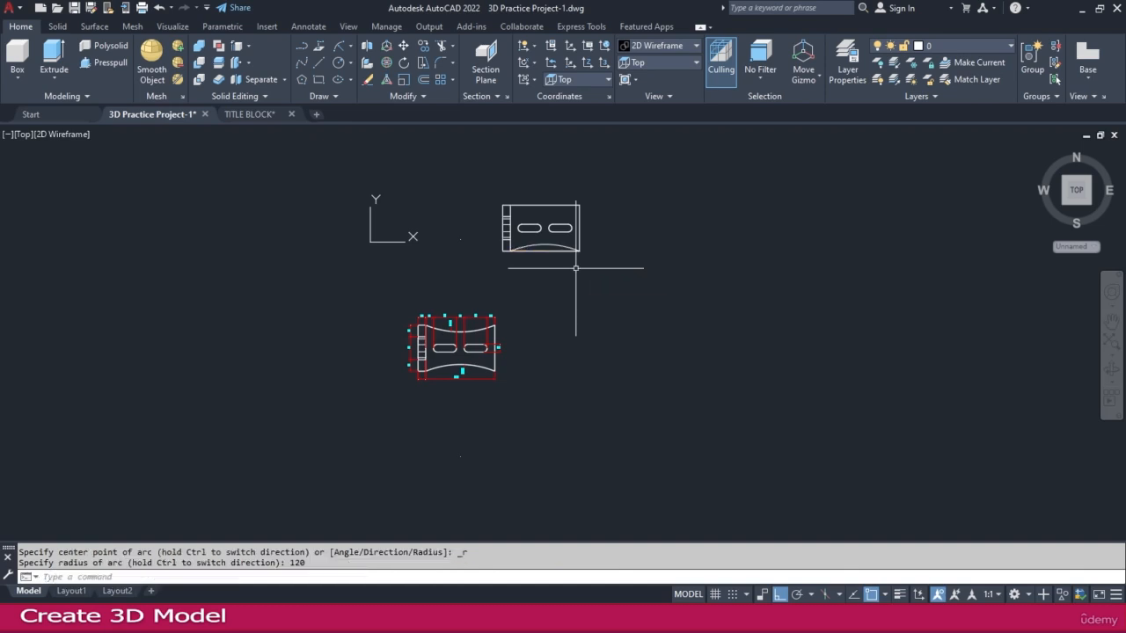
Step: Mirror the arc to the opposite long edge about a horizontal line through the midpoint of the base's free end, keeping the original
scroll(562, 246, "up", 5)
middle_click_drag(565, 238, 556, 294)
key("Escape")
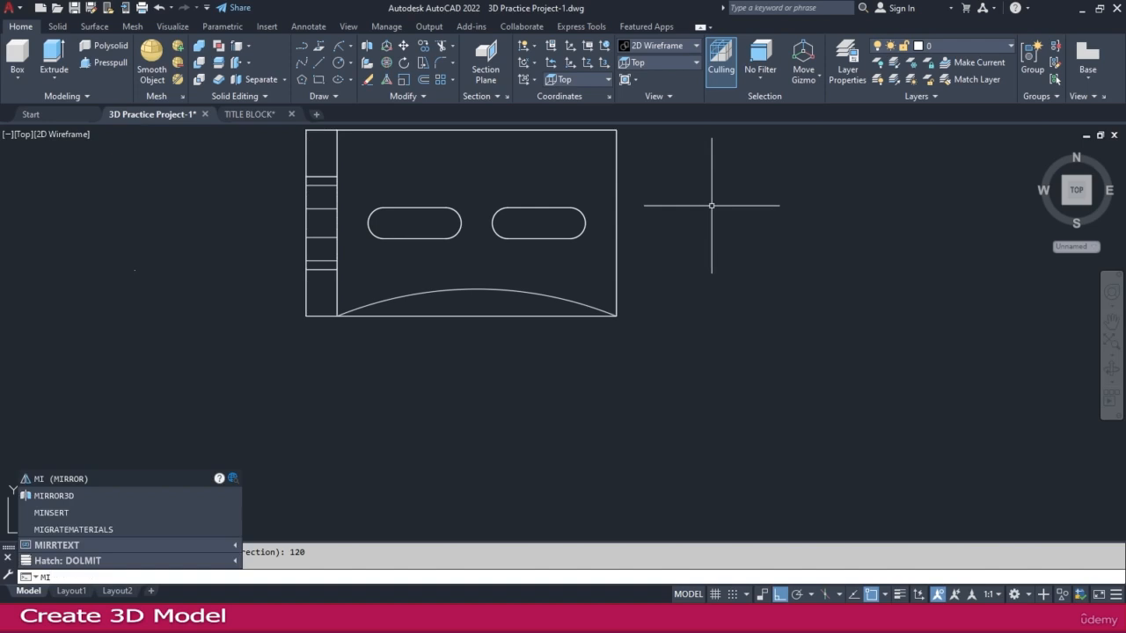
key("Return")
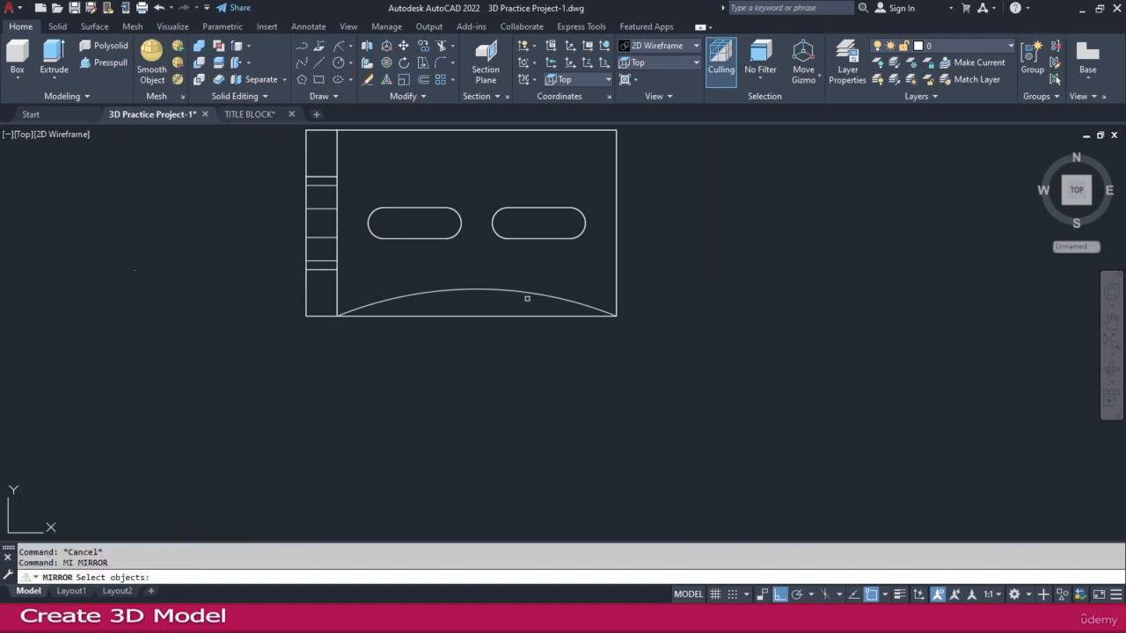
left_click(521, 280)
left_click(490, 295)
key("Return")
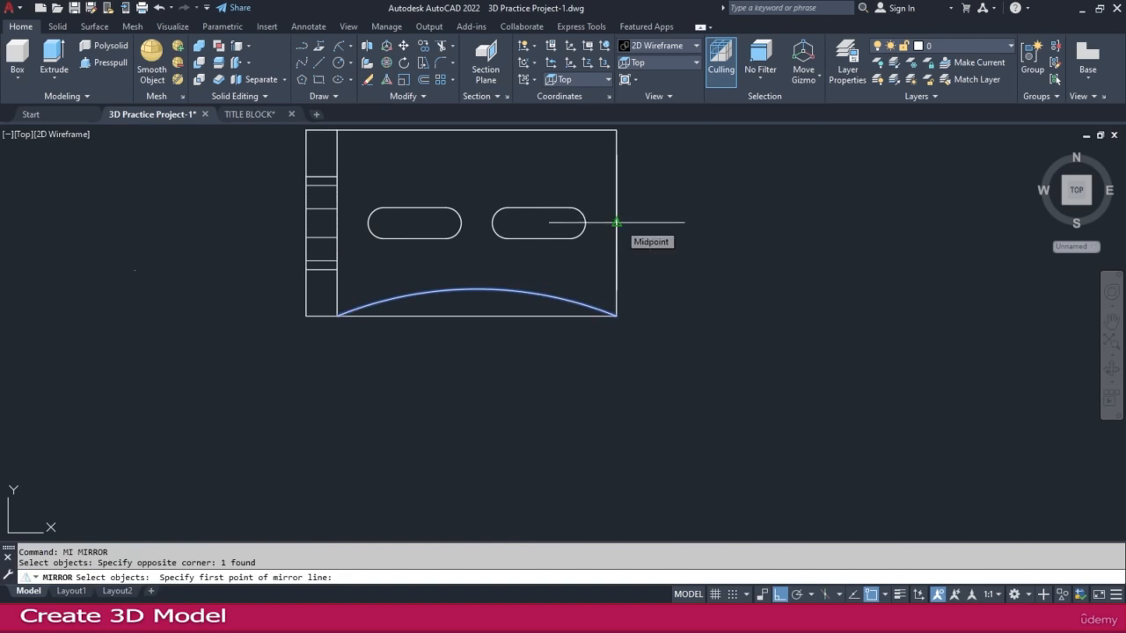
left_click(617, 223)
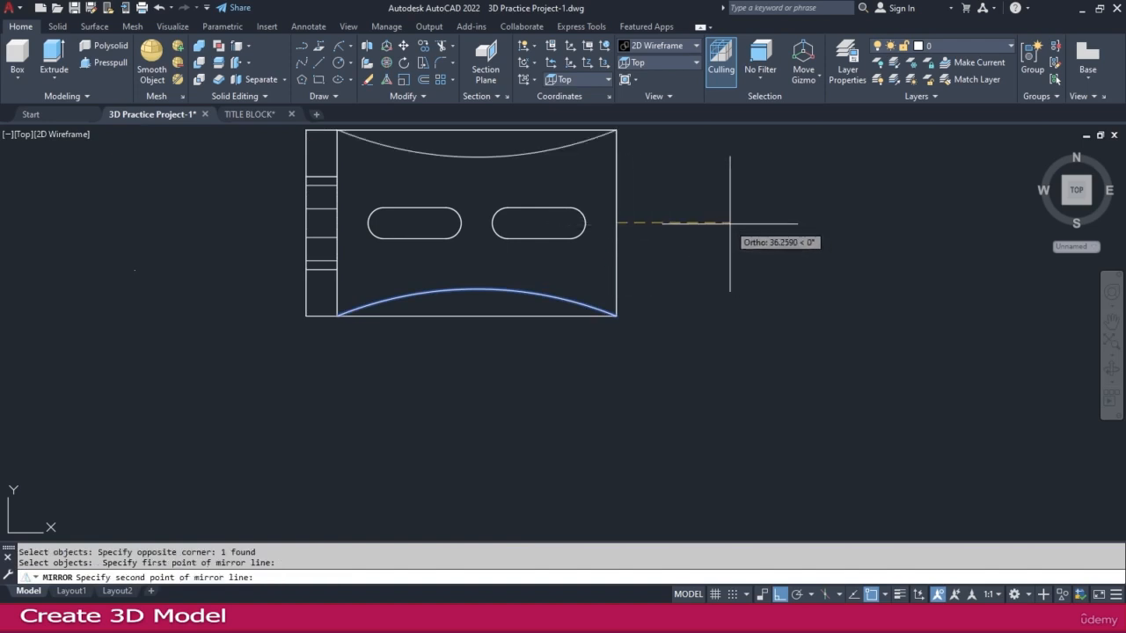
left_click(729, 223)
key("Return")
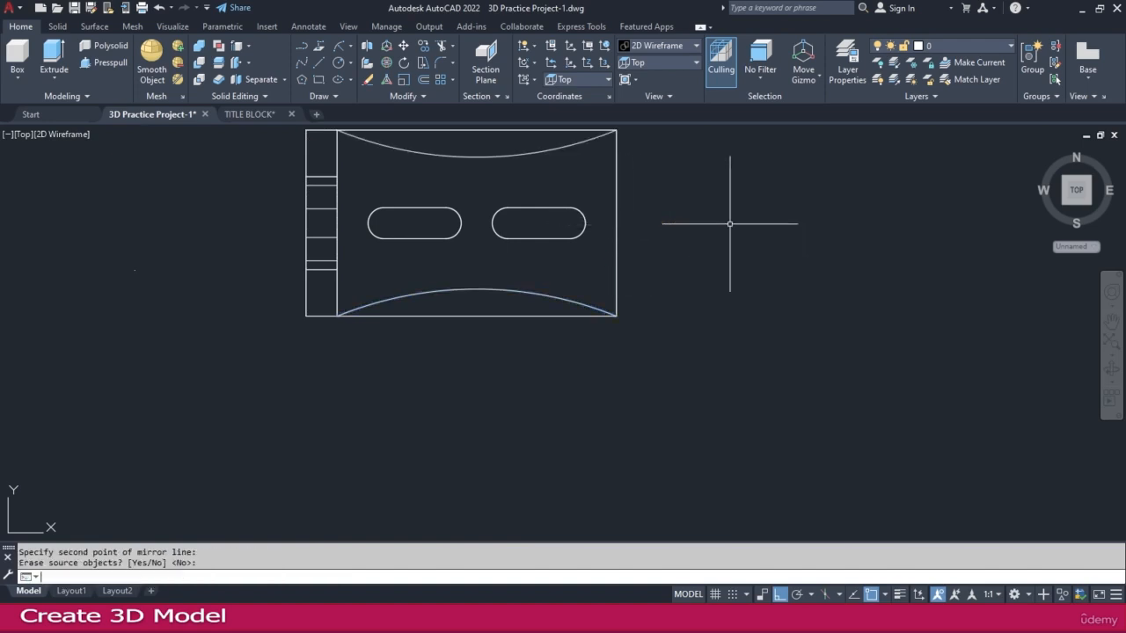
Step: Switch to the SE Isometric view, orbit to show the bracket's underside, and set the visual style to Realistic
left_click(660, 62)
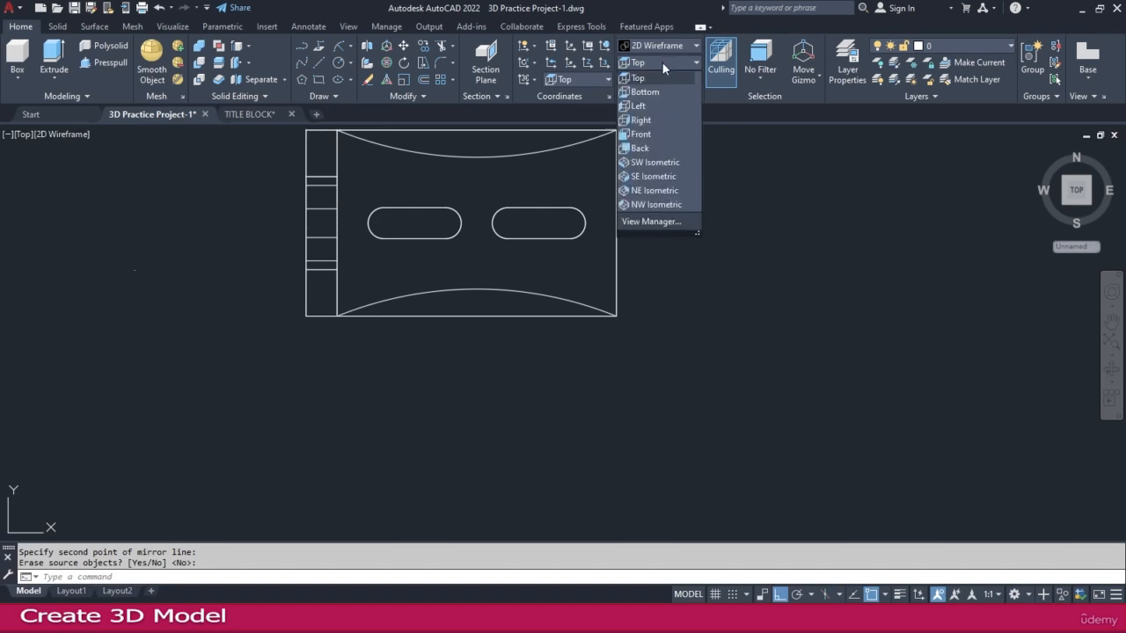
left_click(662, 177)
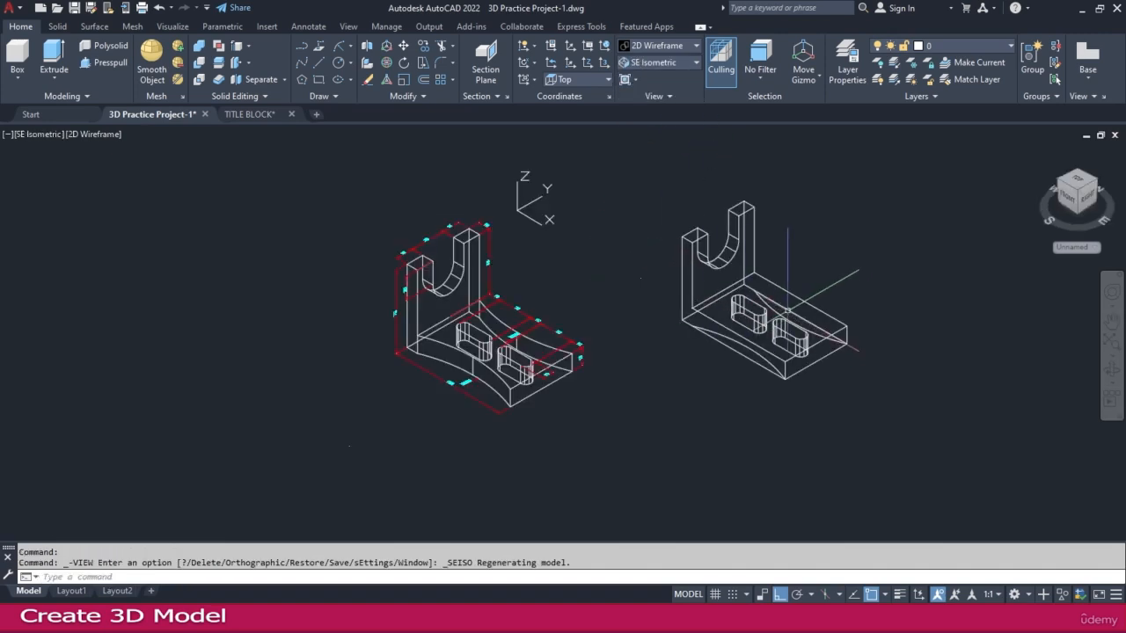
middle_click_drag(767, 284, 763, 191, "shift")
left_click(670, 46)
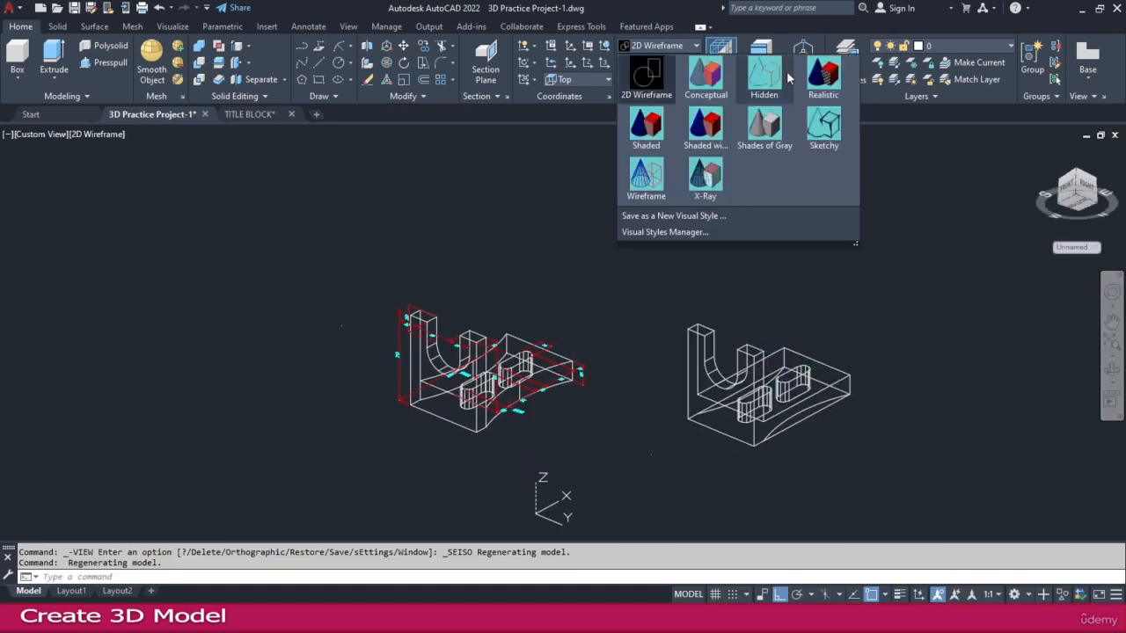
left_click(814, 84)
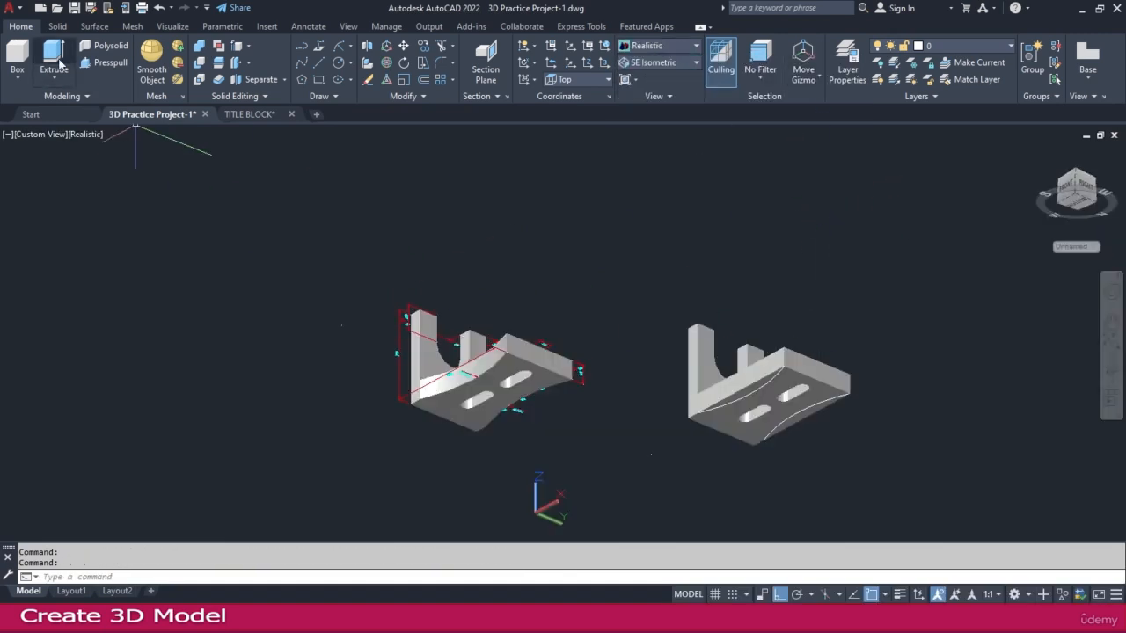
Step: Presspull both arc-bounded side areas together with the Multiple option, from the underside up through the base, to cut the curved sides
left_click(103, 64)
scroll(744, 376, "up", 5)
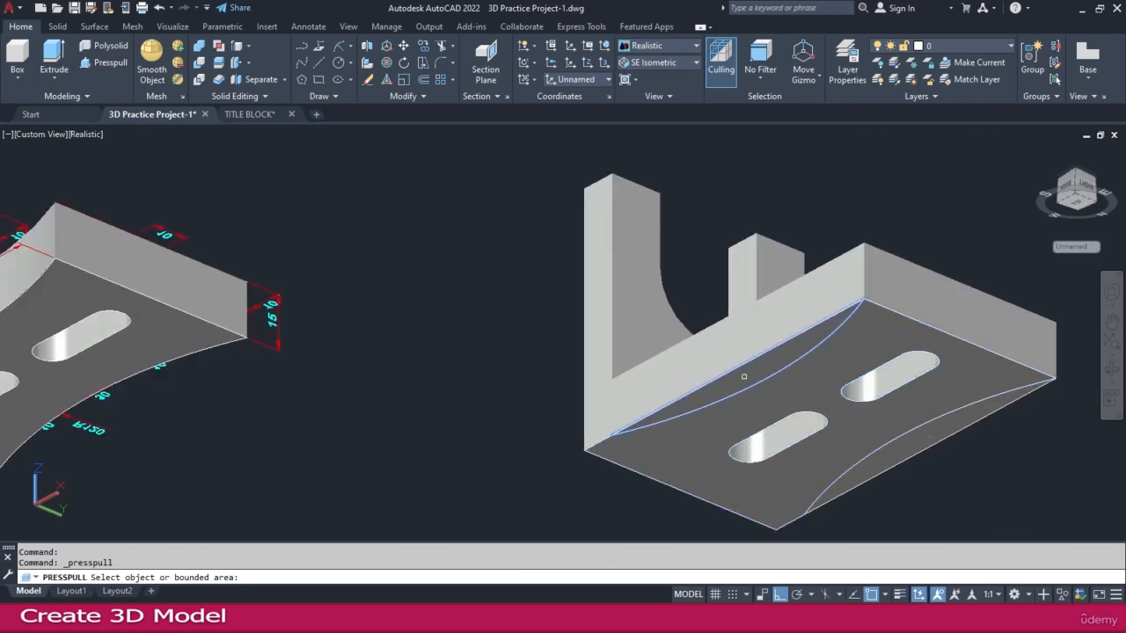
left_click(749, 396)
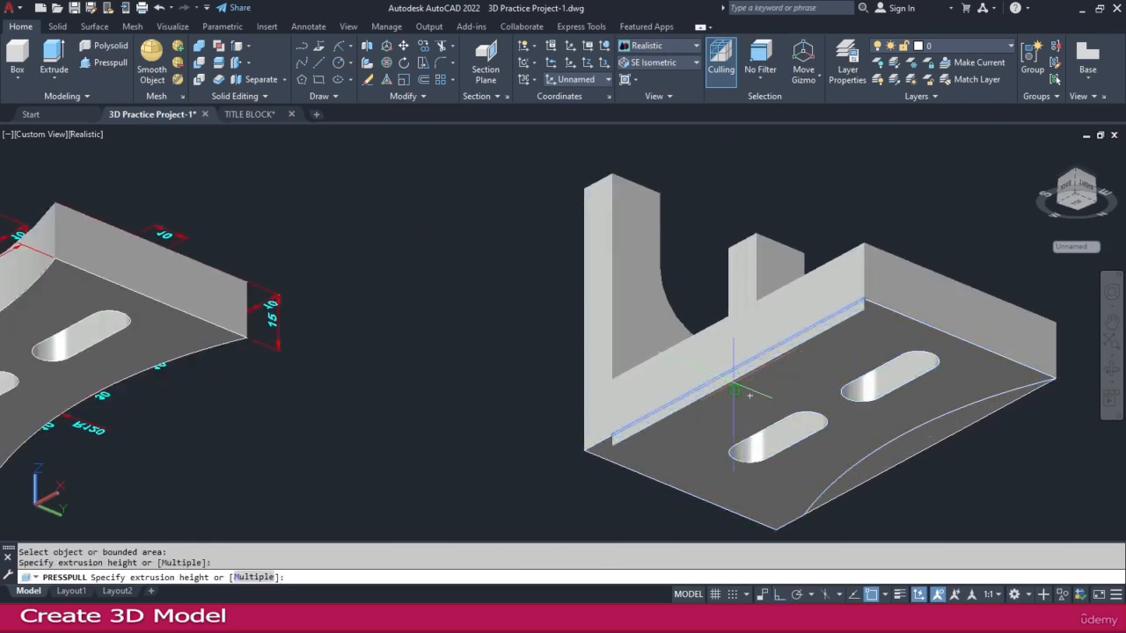
left_click(264, 579)
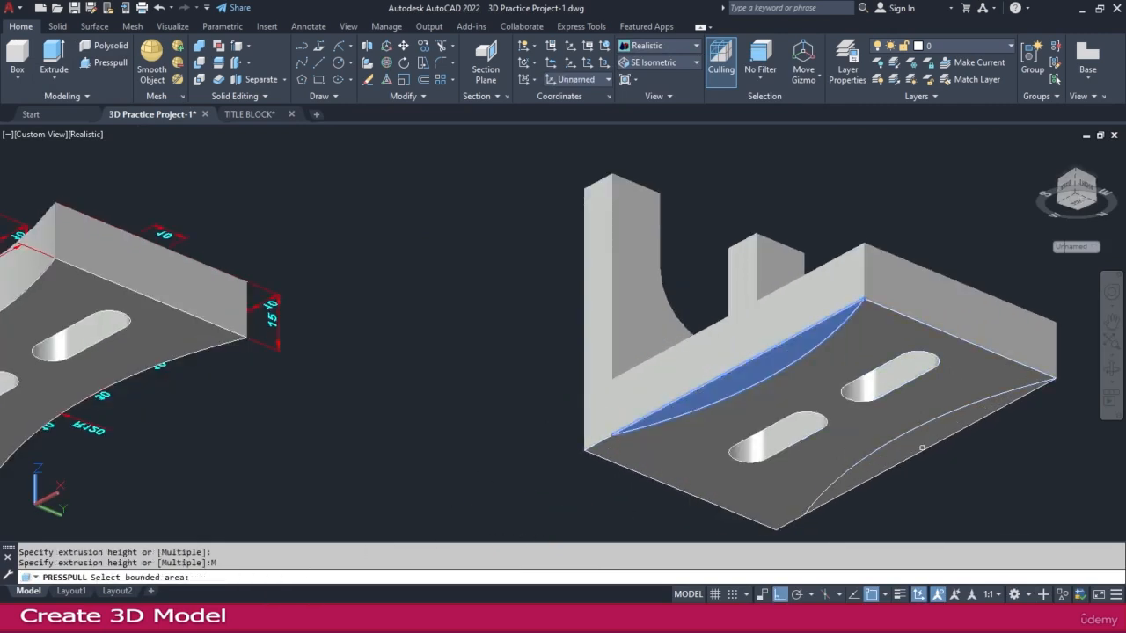
left_click(918, 446)
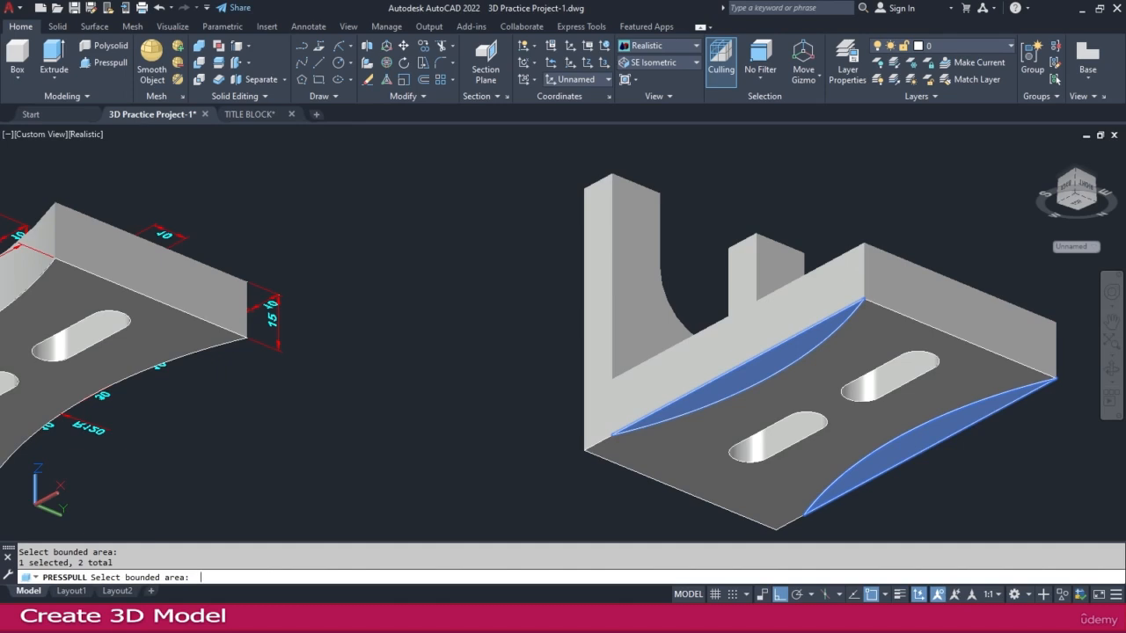
key("Return")
scroll(919, 466, "down", 4)
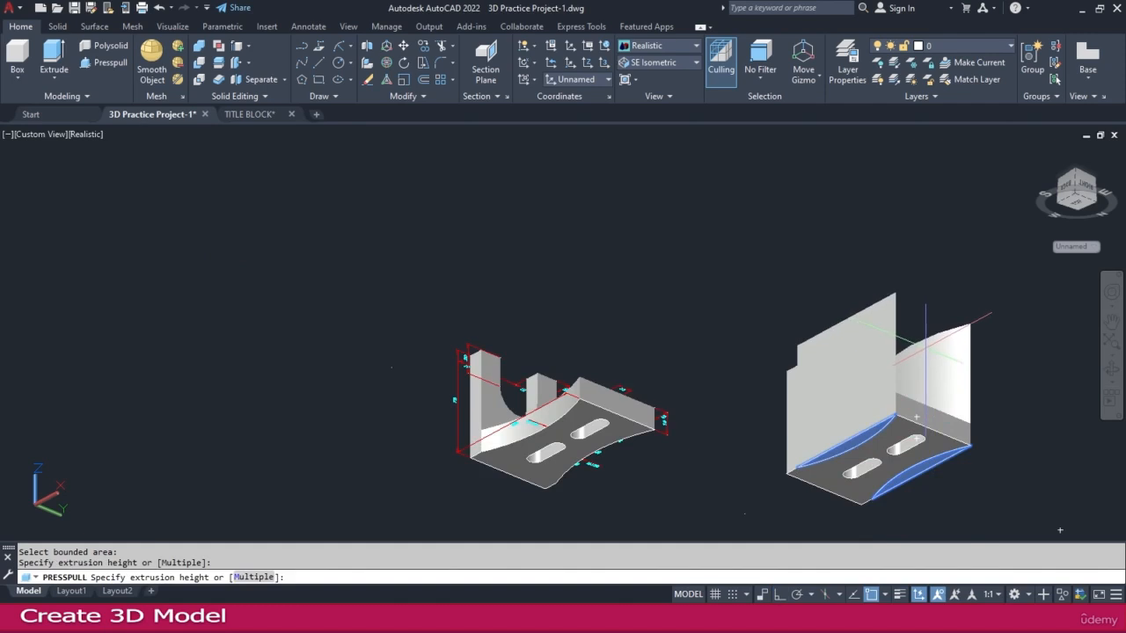
left_click(915, 417)
Step: Delete the two leftover arcs on the base's underside and orbit back to see the brackets from above
middle_click_drag(891, 464, 845, 413, "shift")
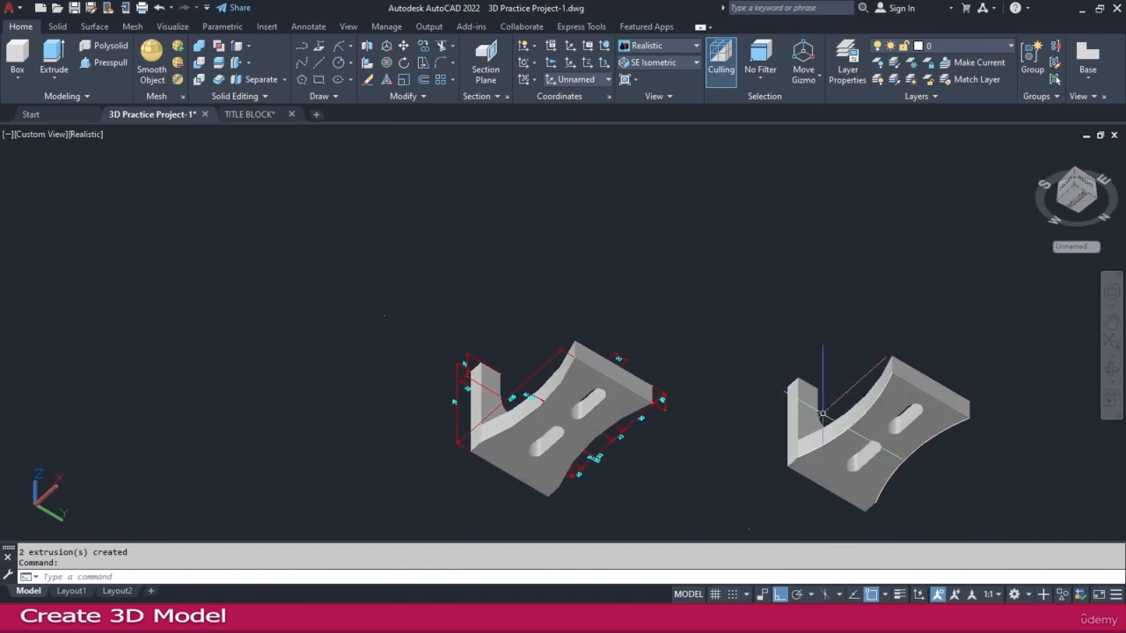
left_click(794, 349)
left_click(1007, 508)
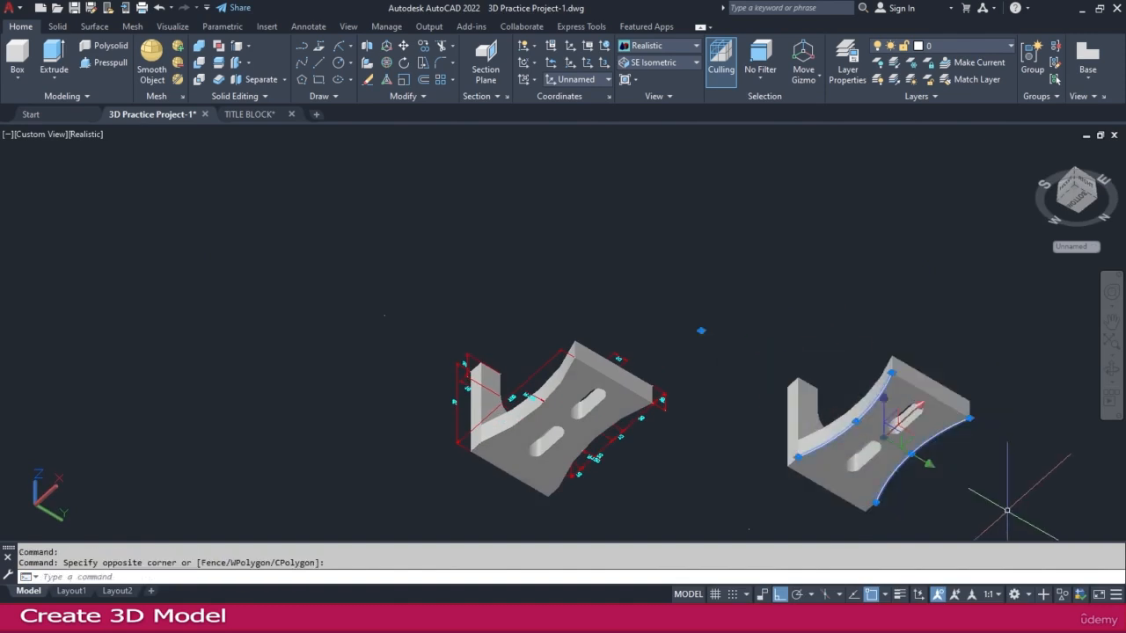
key("Delete")
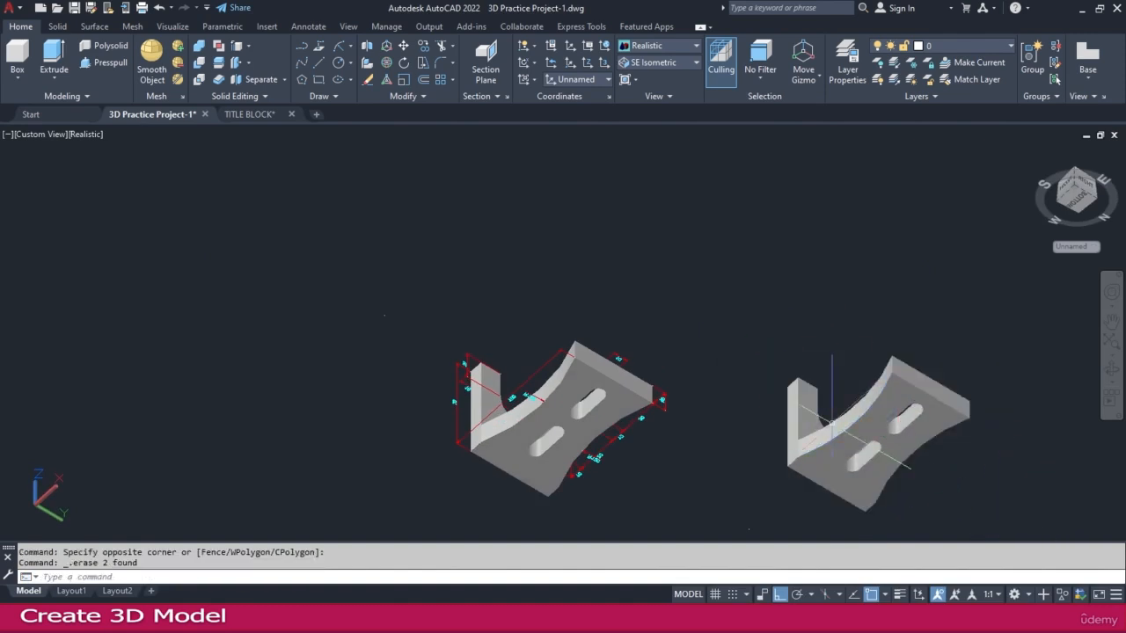
mouse_move(794, 359)
middle_mouse_down("shift")
mouse_move(809, 475)
mouse_move(854, 440)
mouse_move(738, 379)
mouse_move(737, 393)
middle_mouse_up("shift")
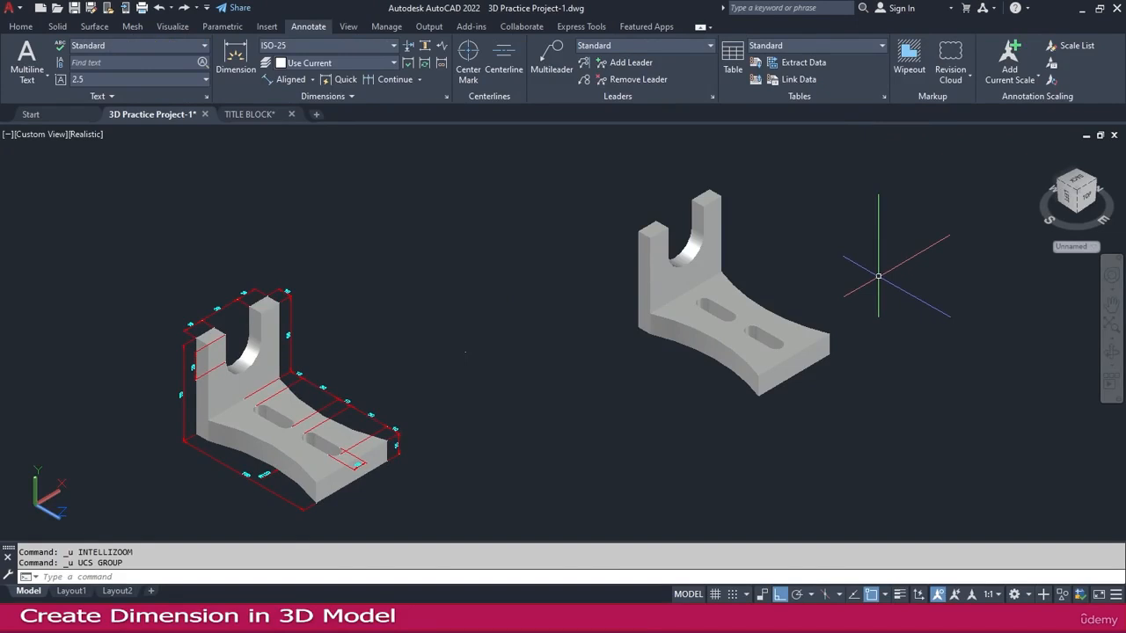
left_click(19, 29)
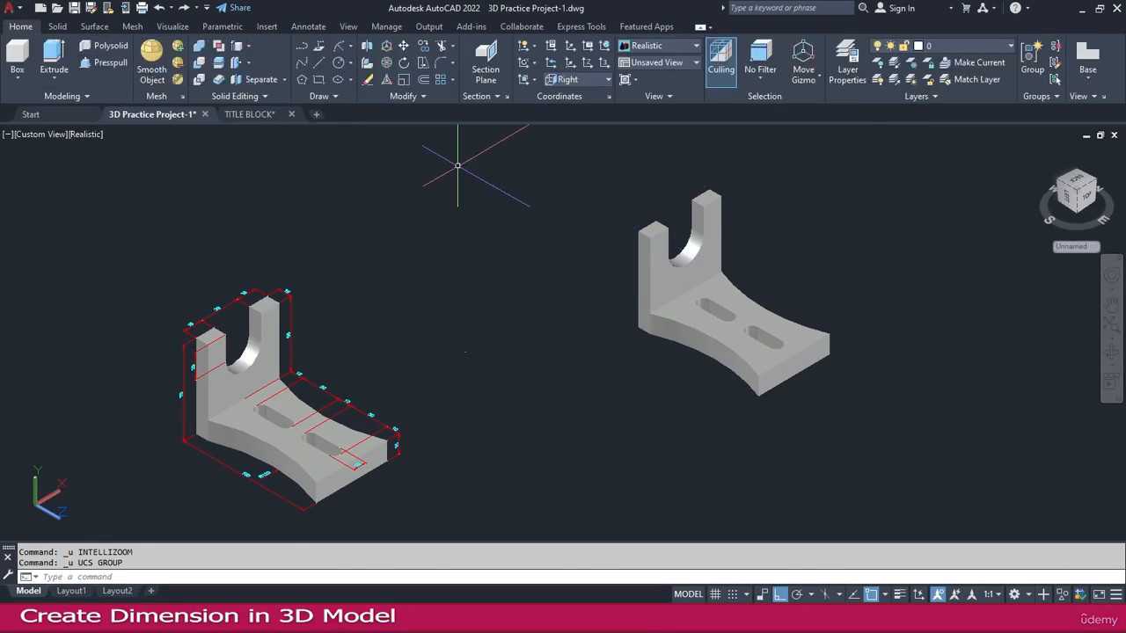
left_click(534, 81)
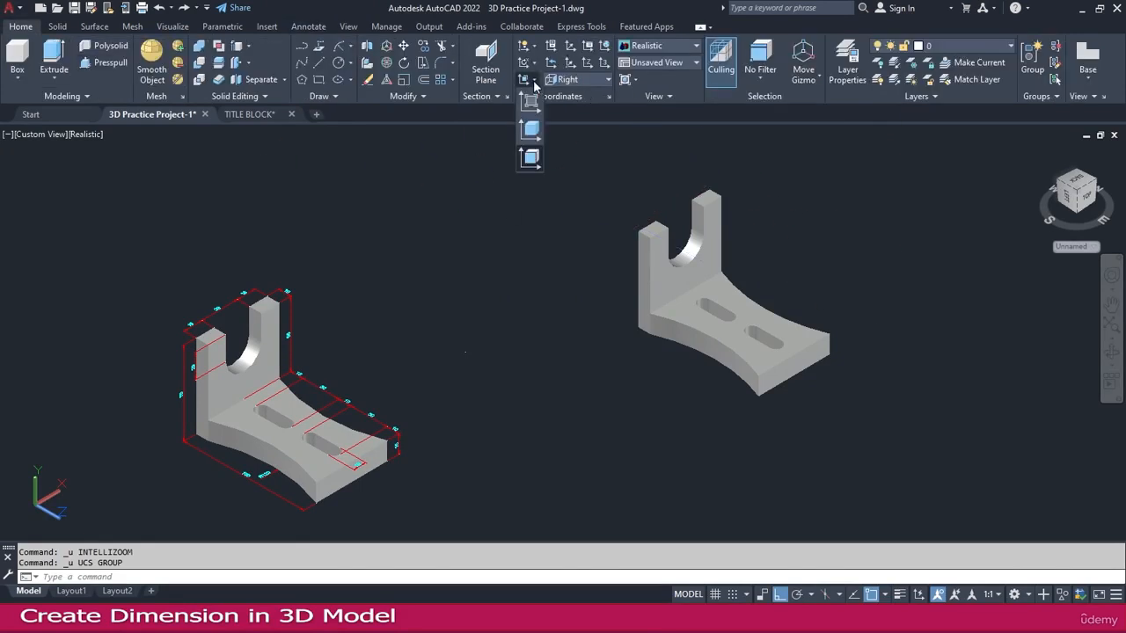
left_click(531, 160)
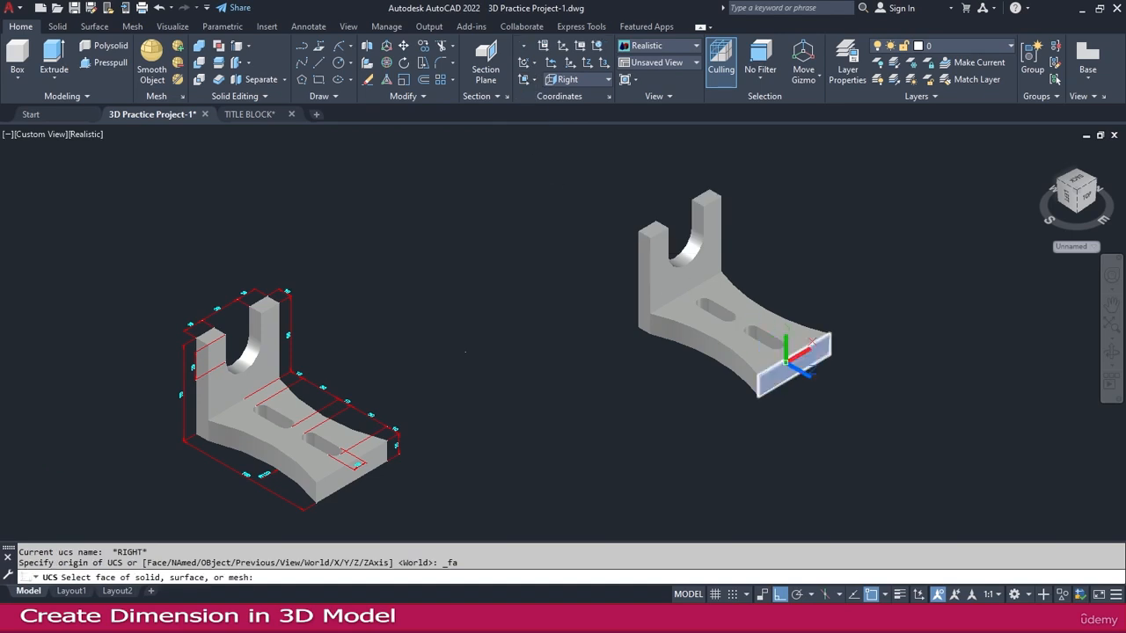
left_click(758, 352)
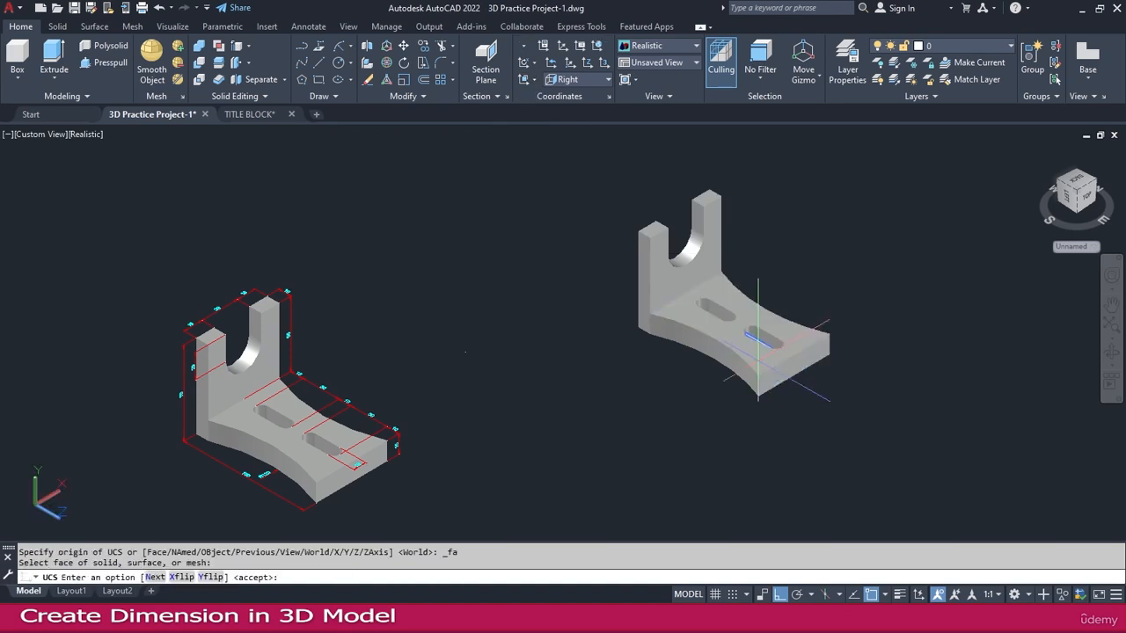
scroll(758, 352, "up", 2)
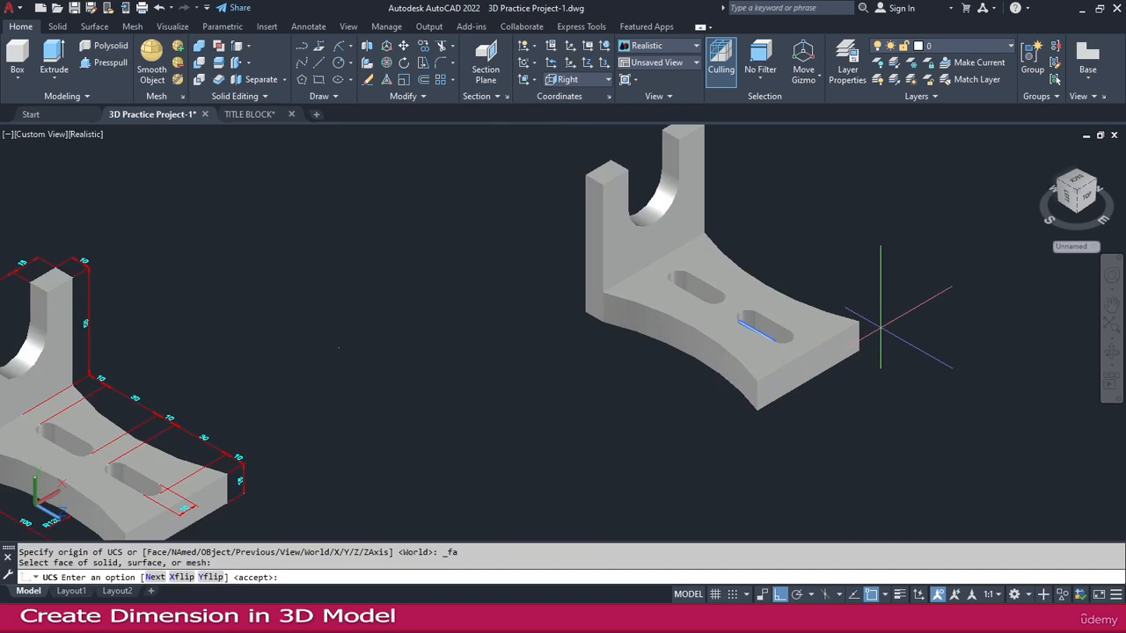
key("Escape")
left_click(587, 80)
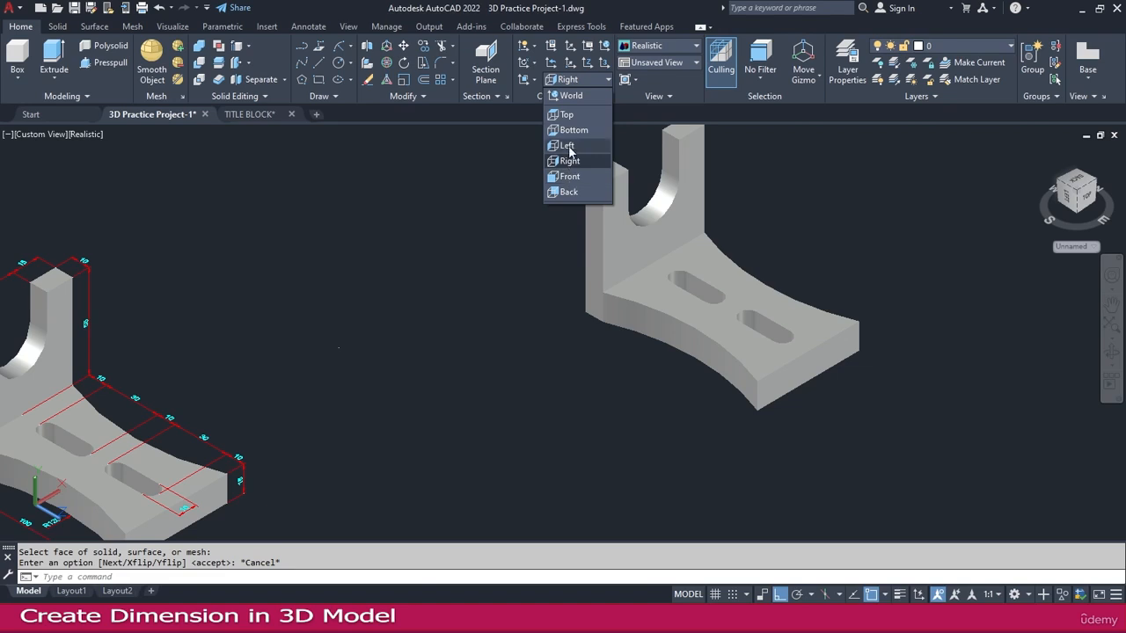
key("Escape")
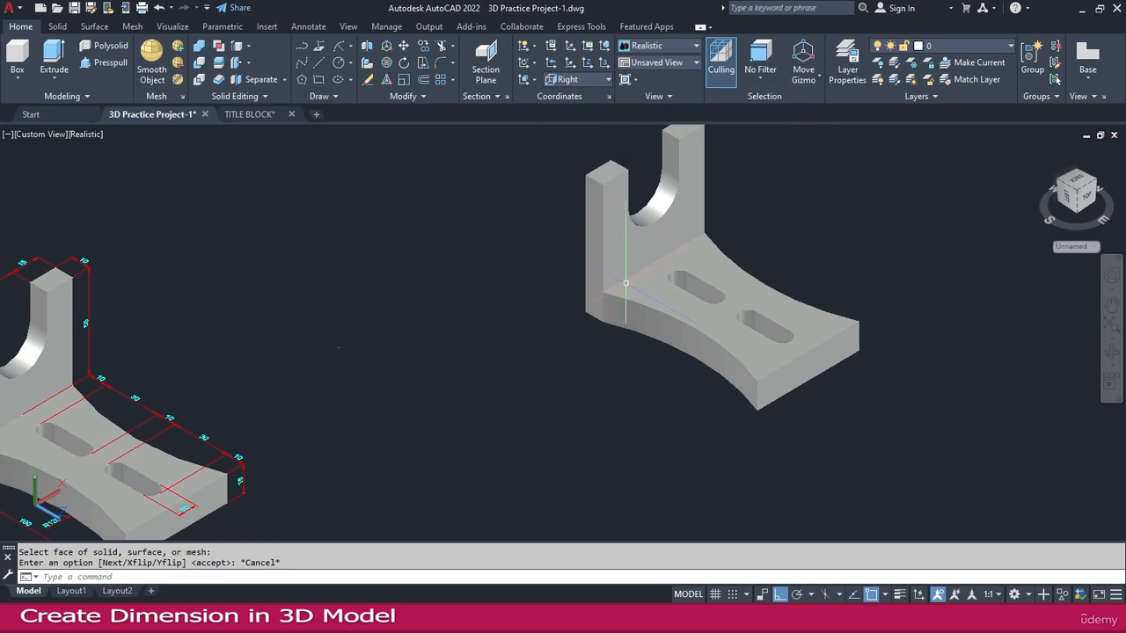
Step: Set the user coordinate system to the preset Top orientation, with both brackets in view
scroll(624, 283, "down", 2)
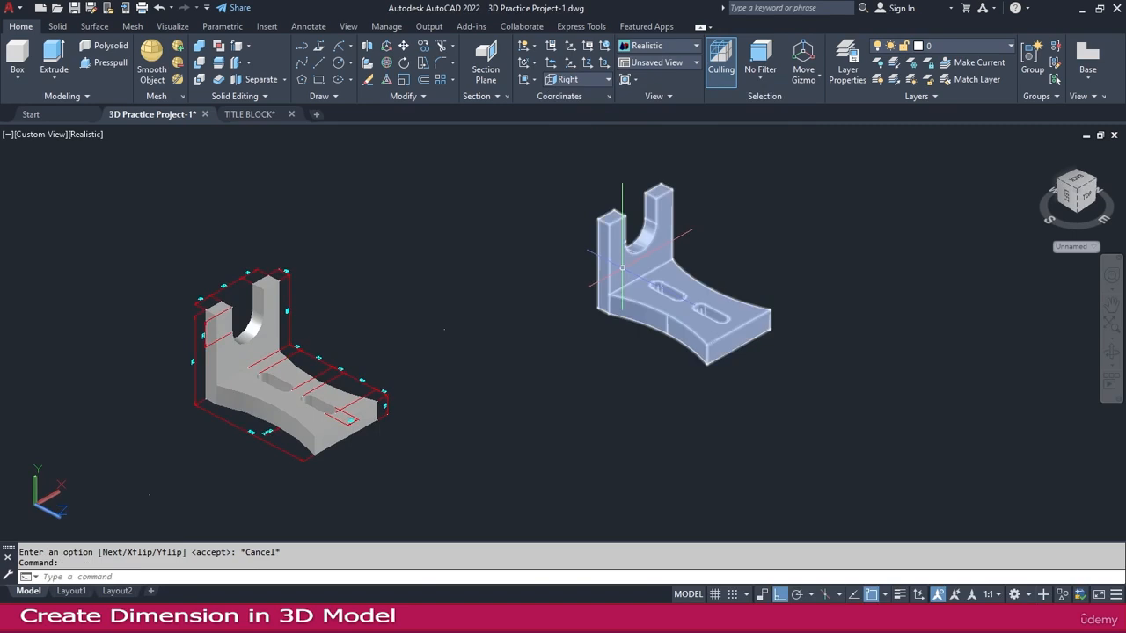
left_click(584, 83)
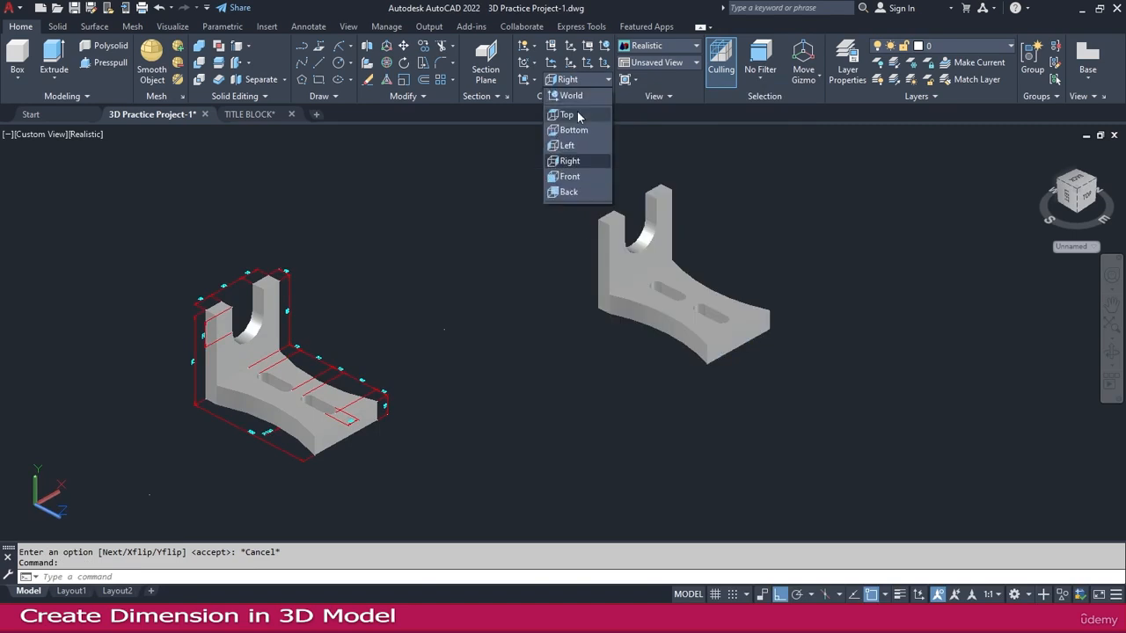
left_click(578, 116)
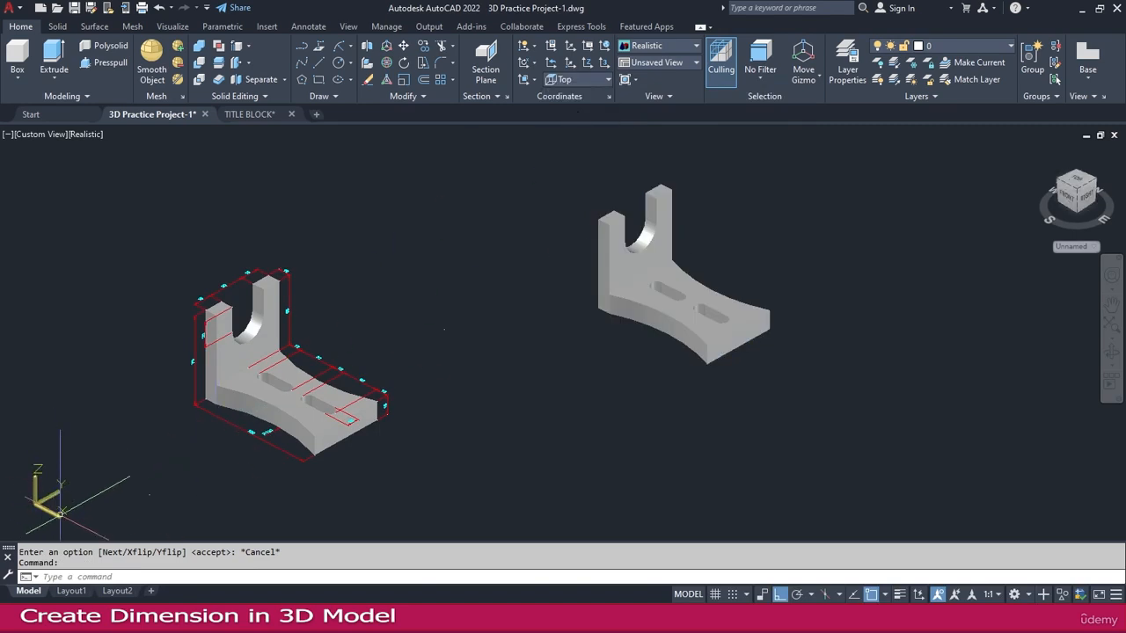
Step: Move the UCS origin to the undimensioned bracket's bottom outer corner, at the foot of the upright plate on the front side
left_click(573, 62)
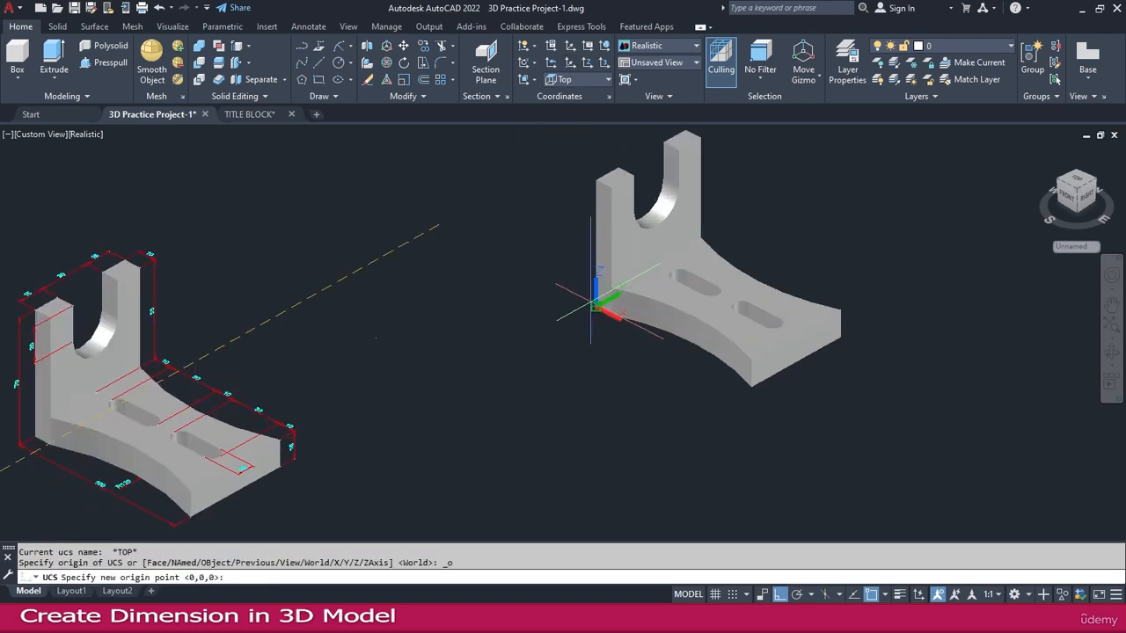
left_click(601, 307)
scroll(617, 322, "up", 3)
middle_click_drag(632, 334, 576, 355, "shift")
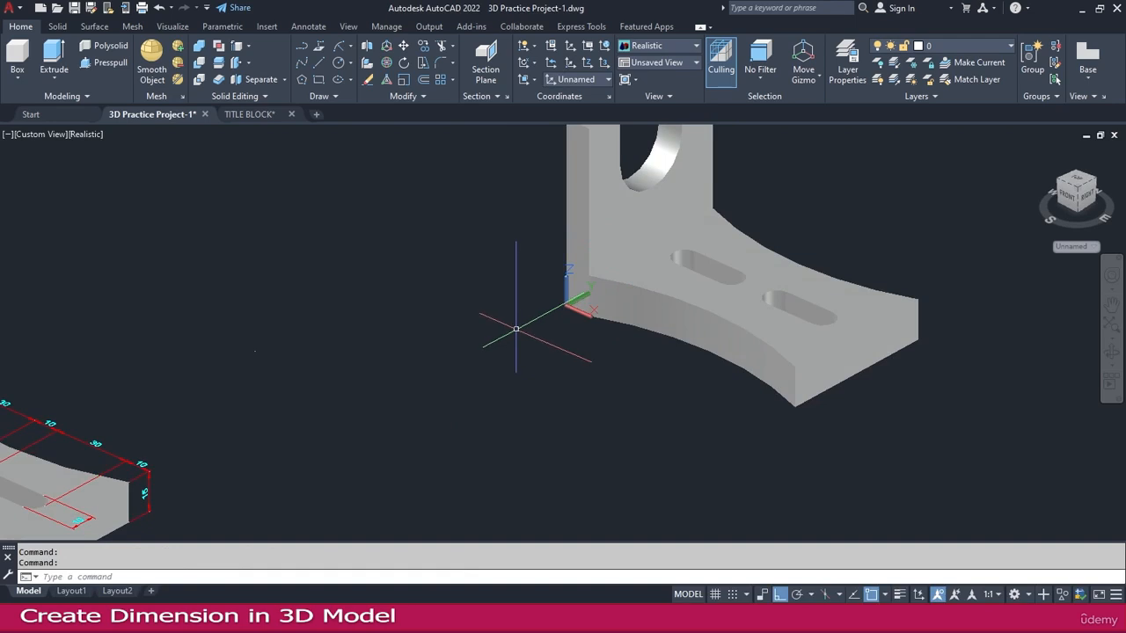
Step: Add an aligned dimension for the base's full length along its front bottom side, offset slightly outward from the bracket
left_click(308, 26)
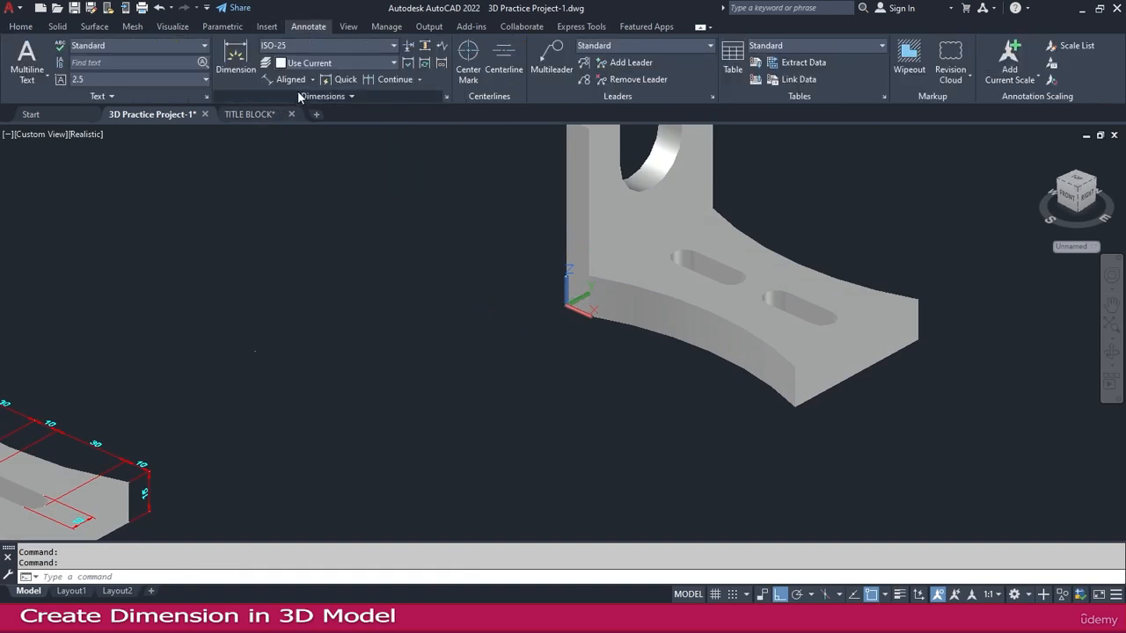
left_click(312, 79)
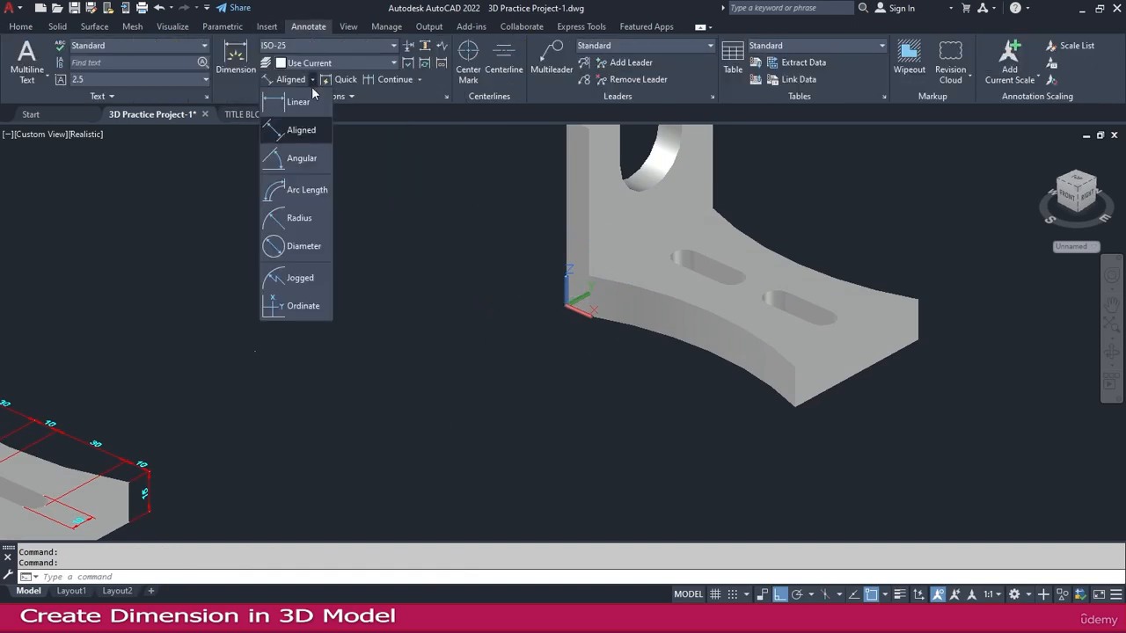
left_click(301, 130)
left_click(794, 407)
left_click(566, 305)
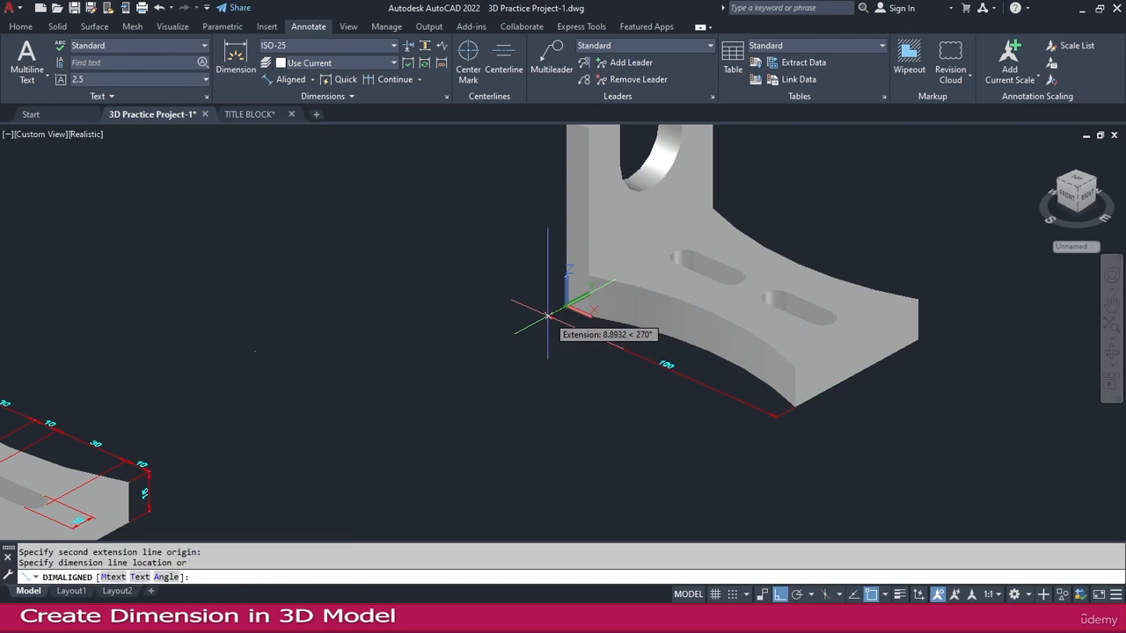
left_click(547, 314)
scroll(773, 427, "down", 2)
middle_click_drag(773, 427, 762, 438, "shift")
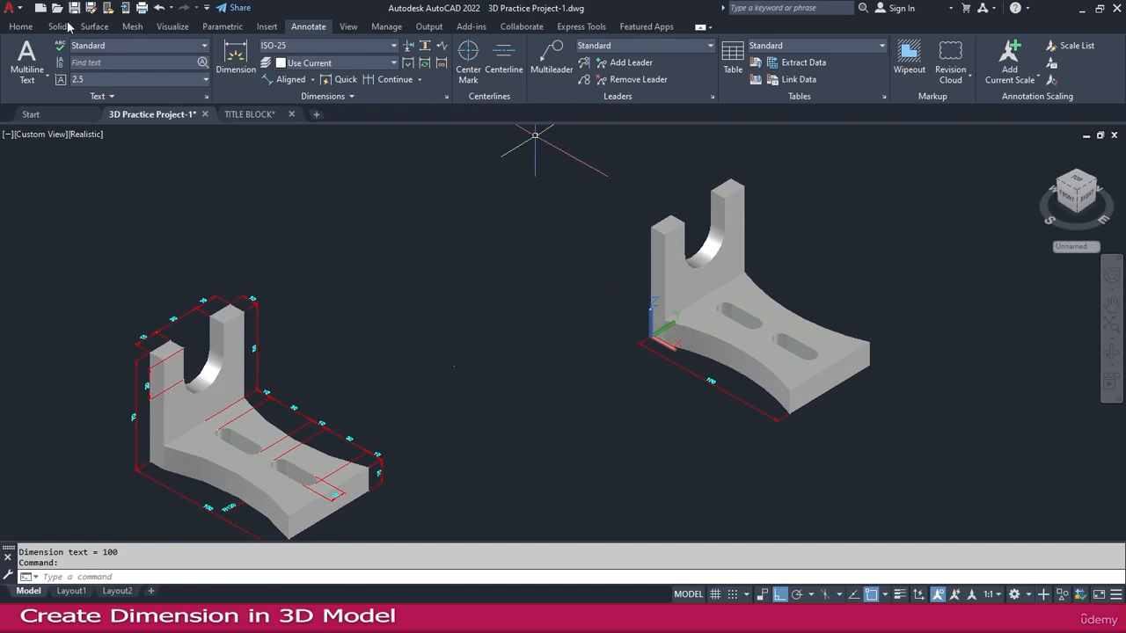
Step: Move the UCS origin to the top outer corner of the upright plate's front arm
left_click(22, 27)
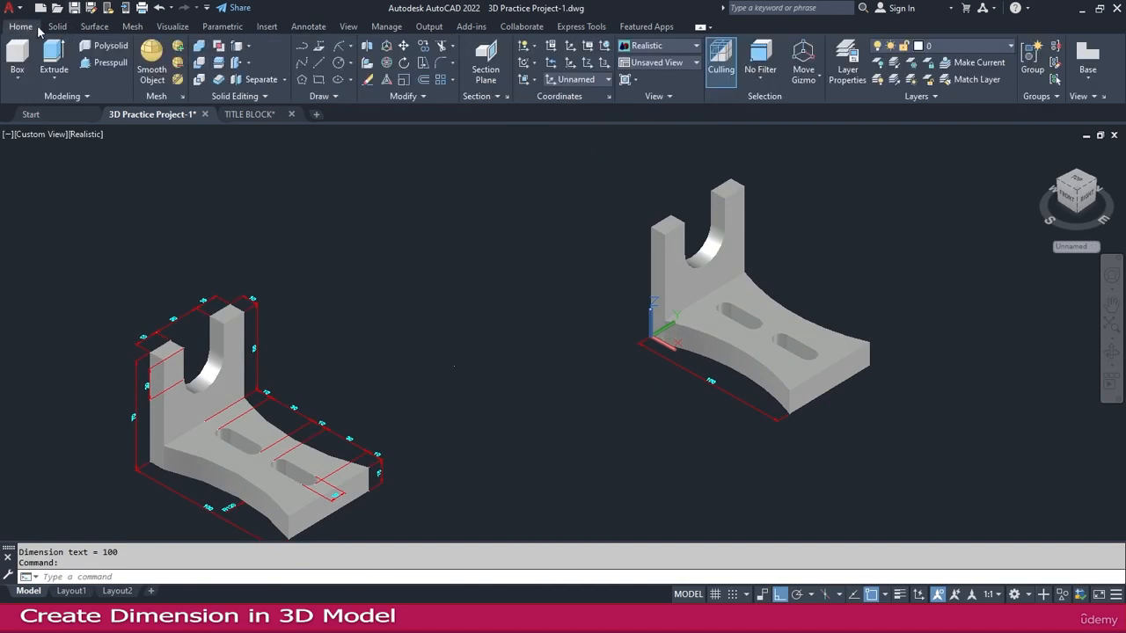
left_click(571, 64)
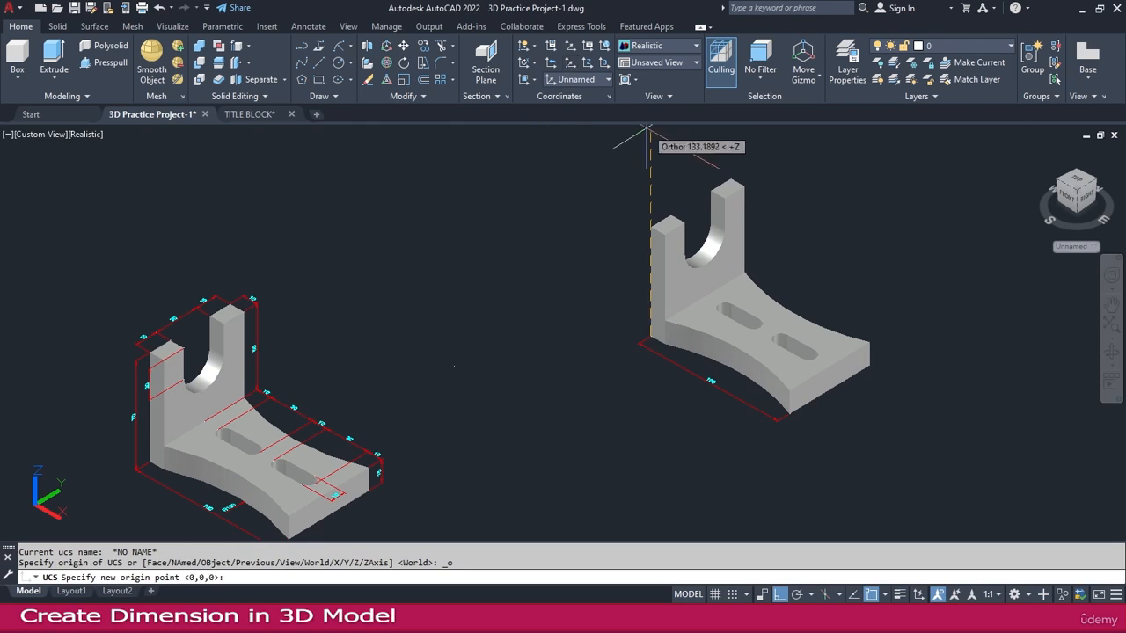
left_click(651, 226)
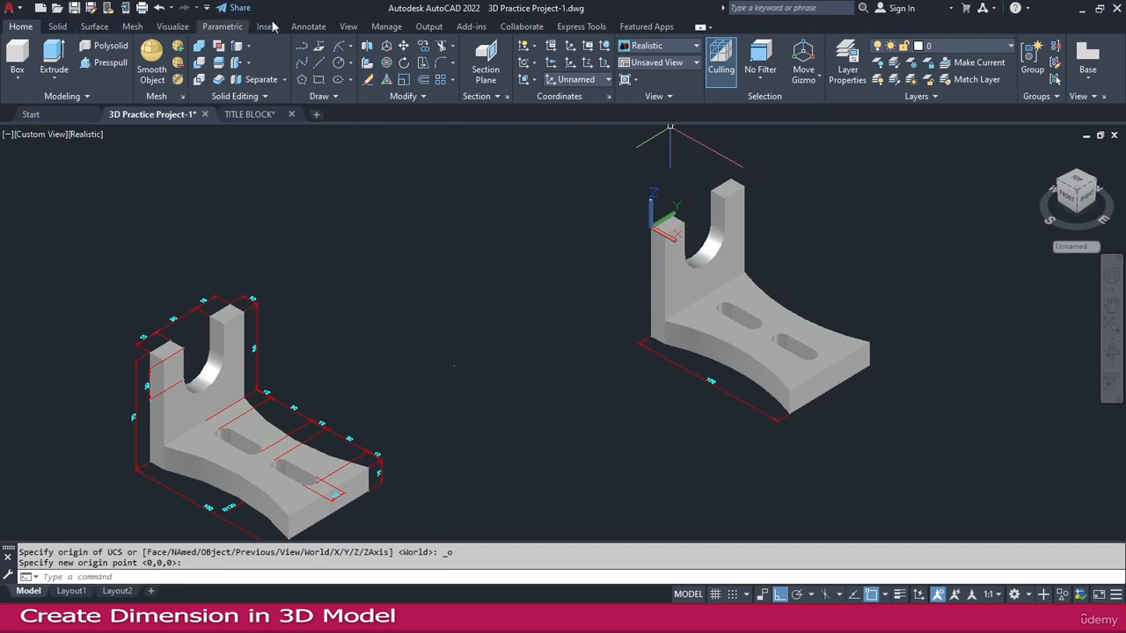
Step: Add an aligned dimension for the upright plate's thickness on top of the rear arm, offset outward along Y
left_click(307, 28)
left_click(284, 81)
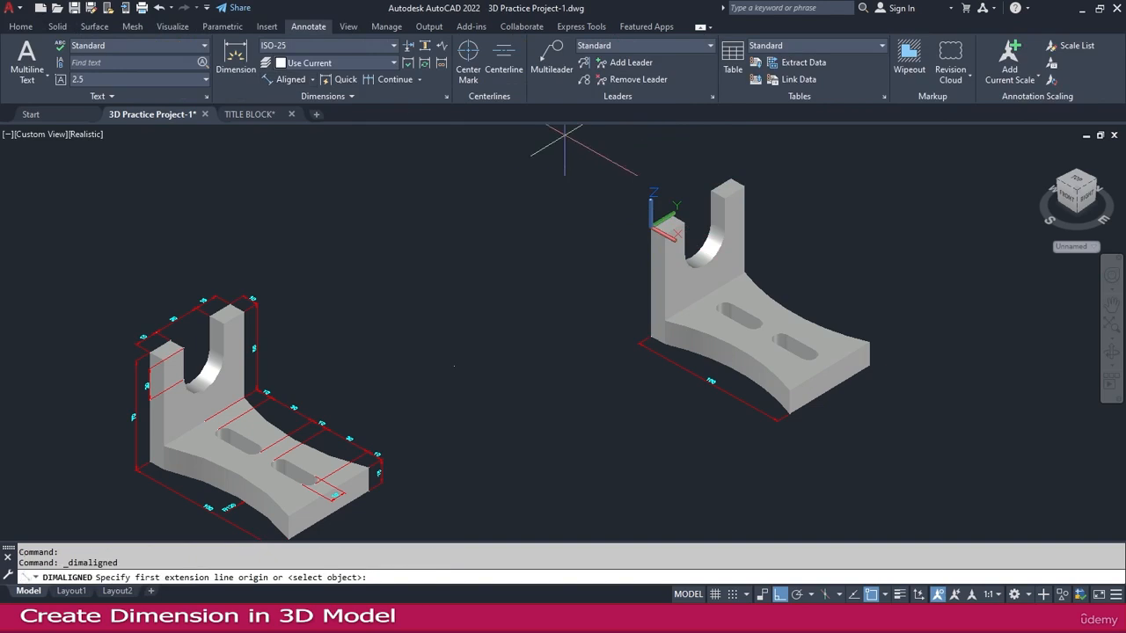
scroll(737, 204, "up", 5)
left_click(740, 212)
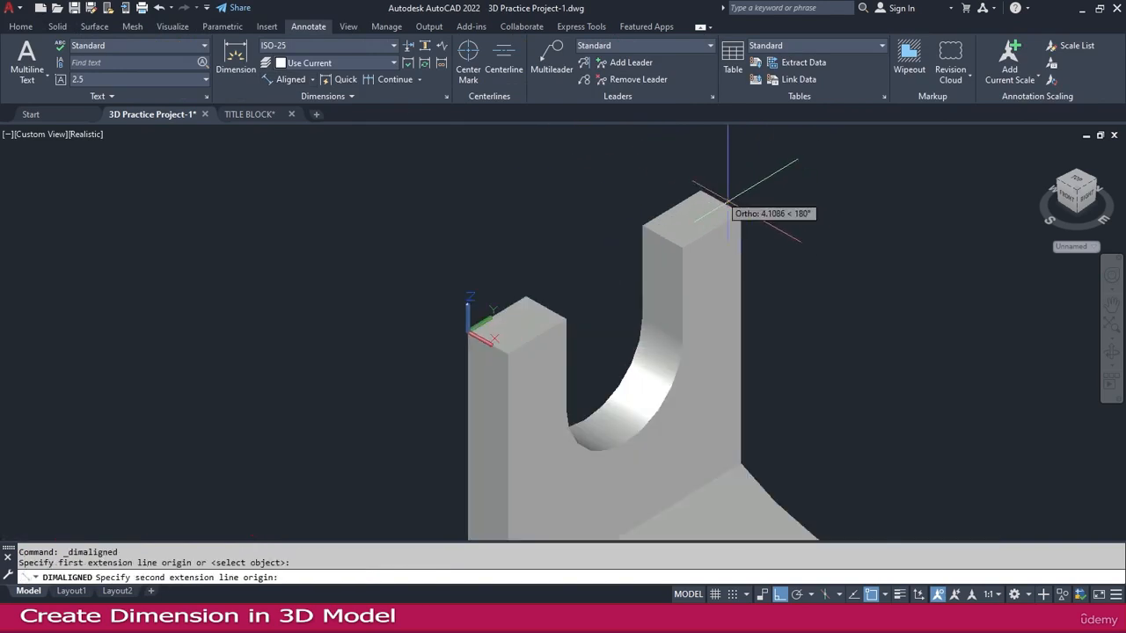
left_click(701, 191)
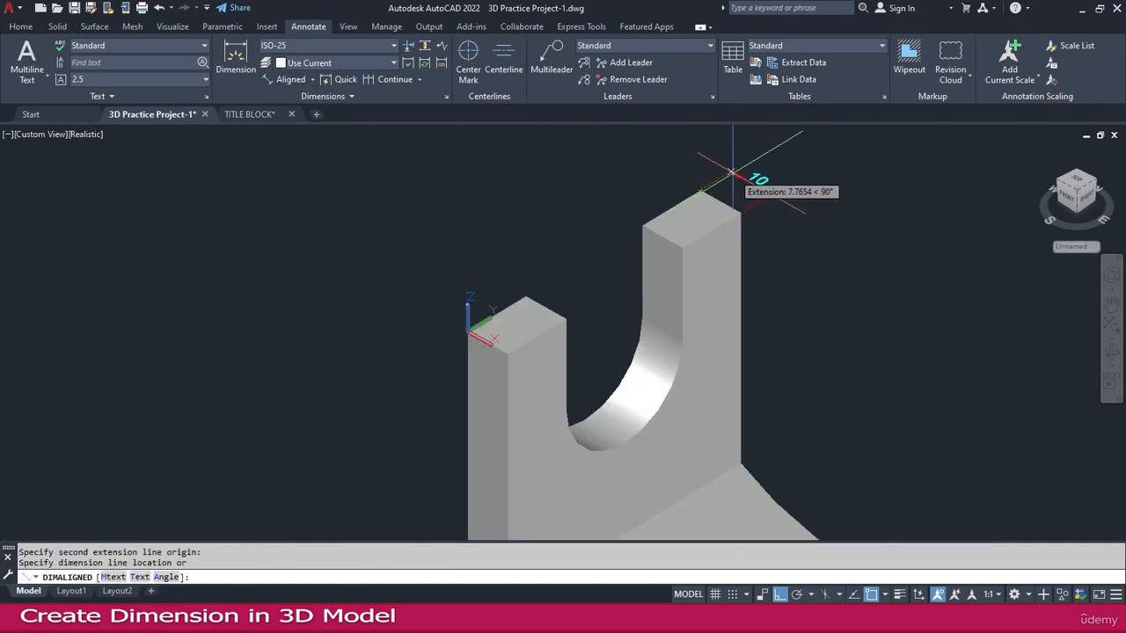
left_click(733, 173)
scroll(854, 188, "down", 5)
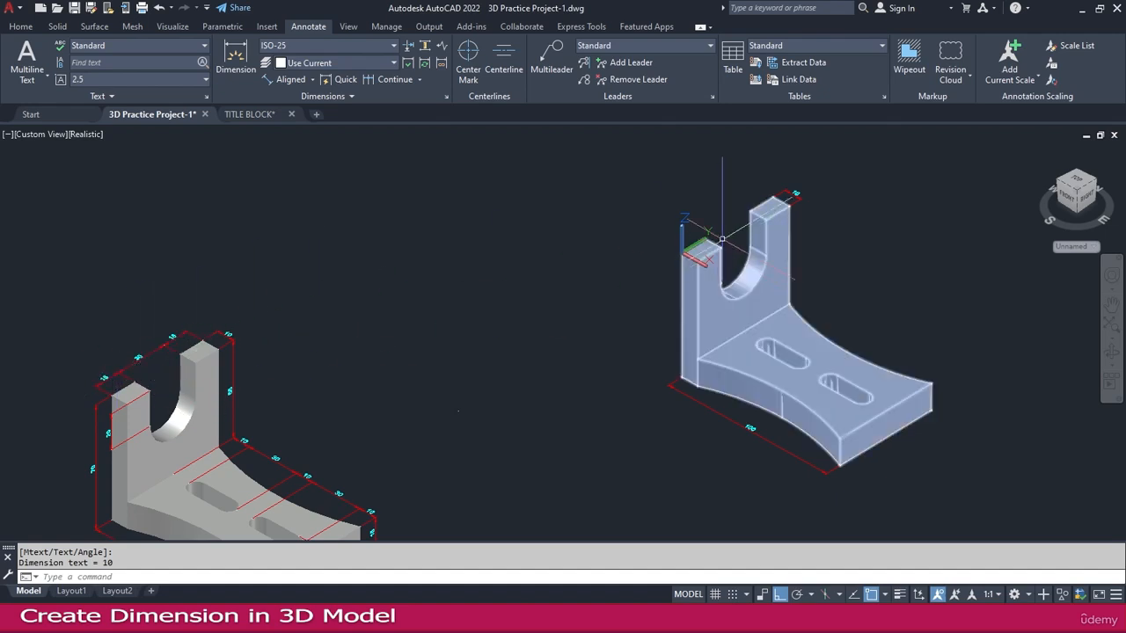
Step: Dimension the top back edge of the front arm with an aligned dimension by selecting the edge, placed behind the plate
scroll(682, 244, "up", 4)
key("Return")
key("Return")
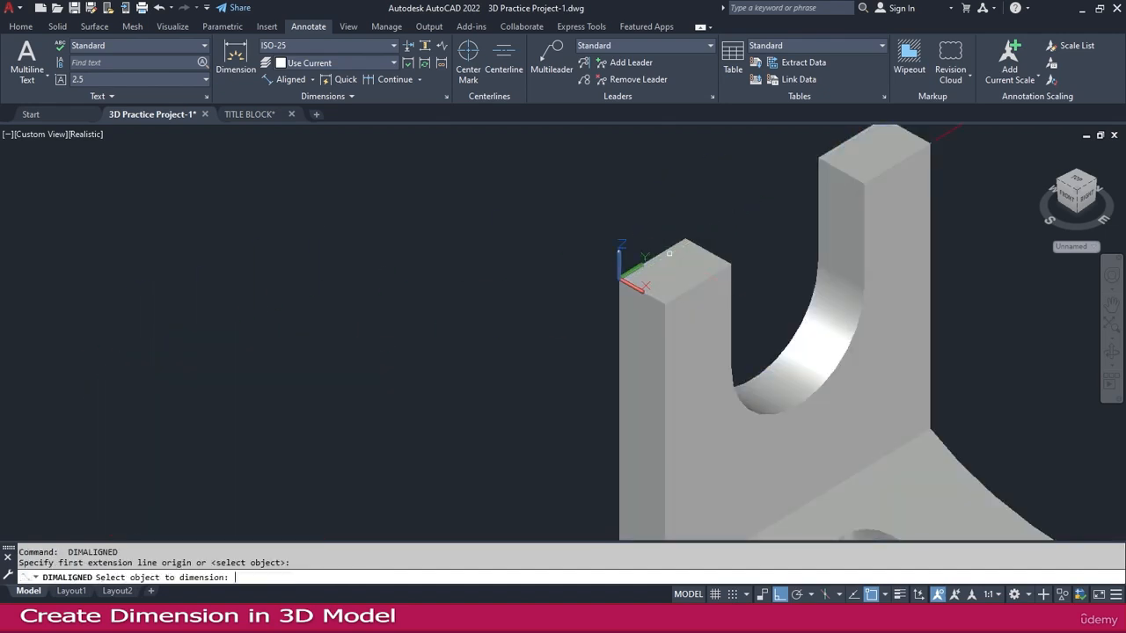
left_click(666, 251)
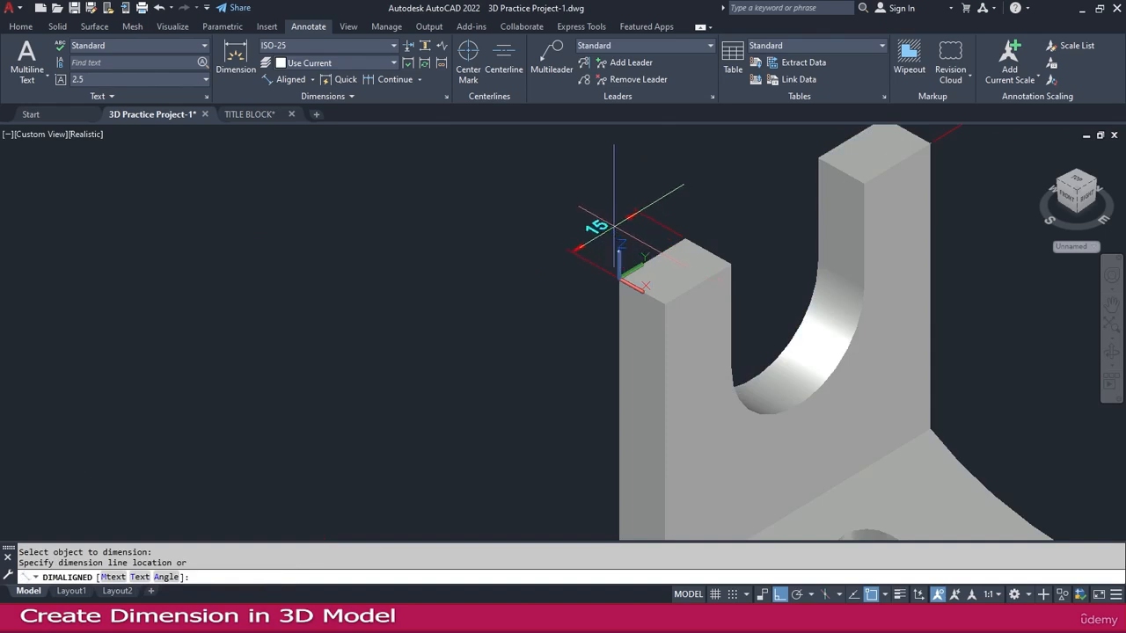
left_click(605, 226)
key("Return")
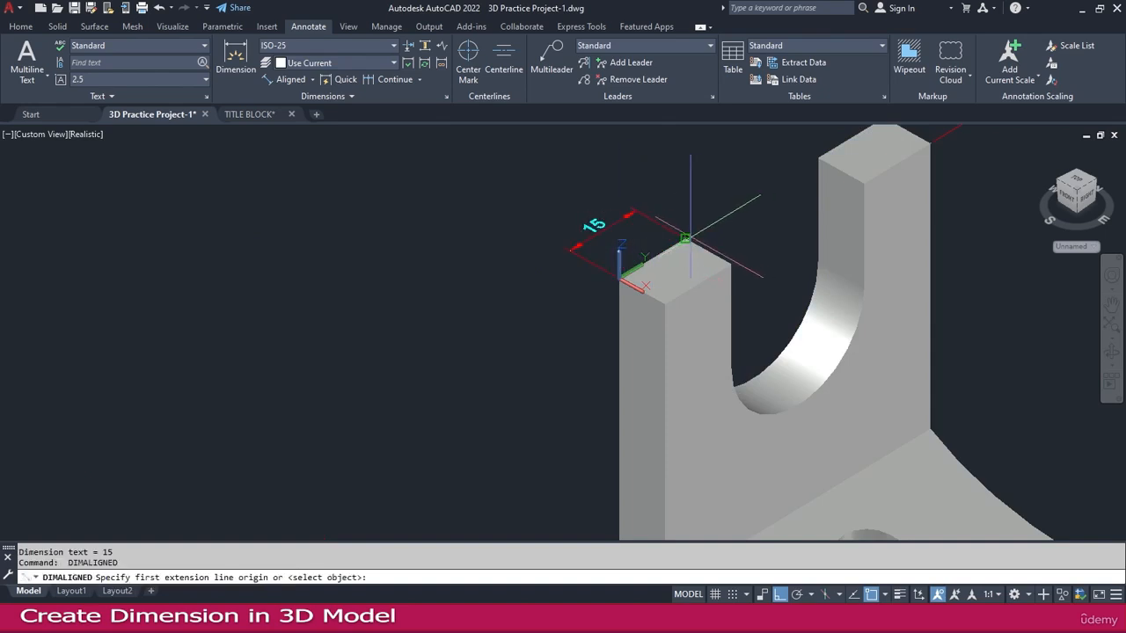
left_click(685, 238)
left_click(807, 164)
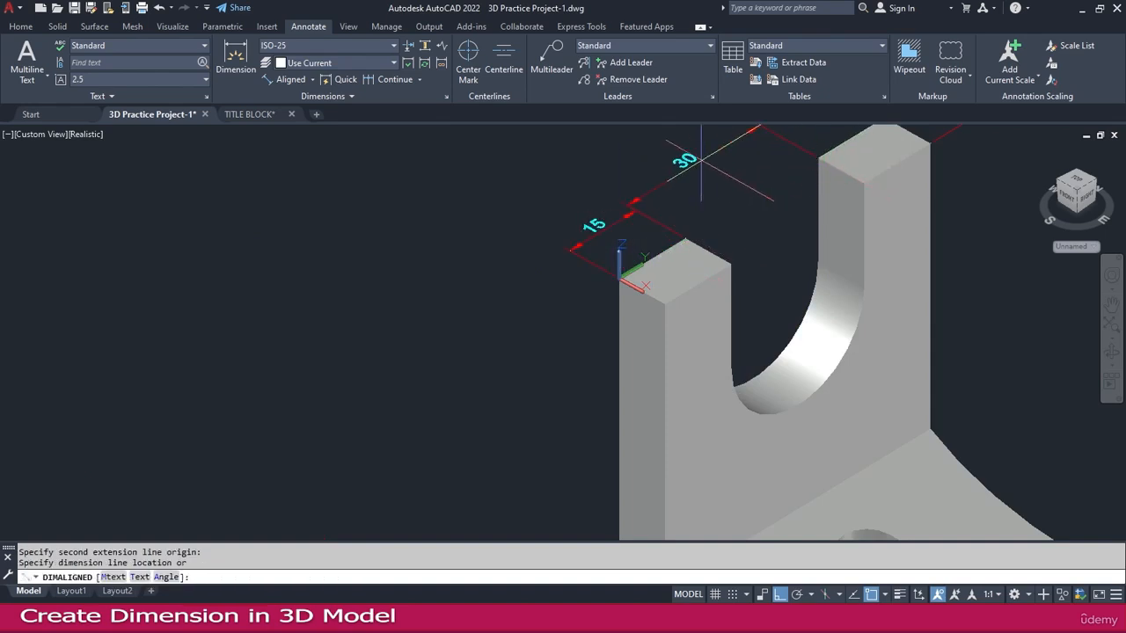
scroll(639, 211, "up", 3)
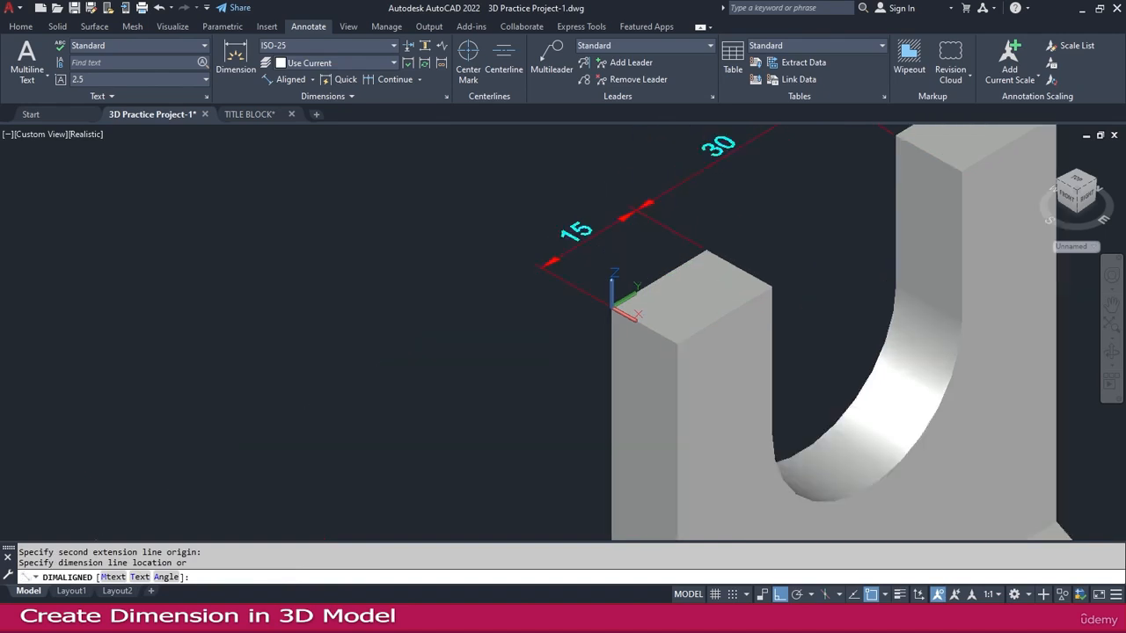
scroll(635, 209, "up", 3)
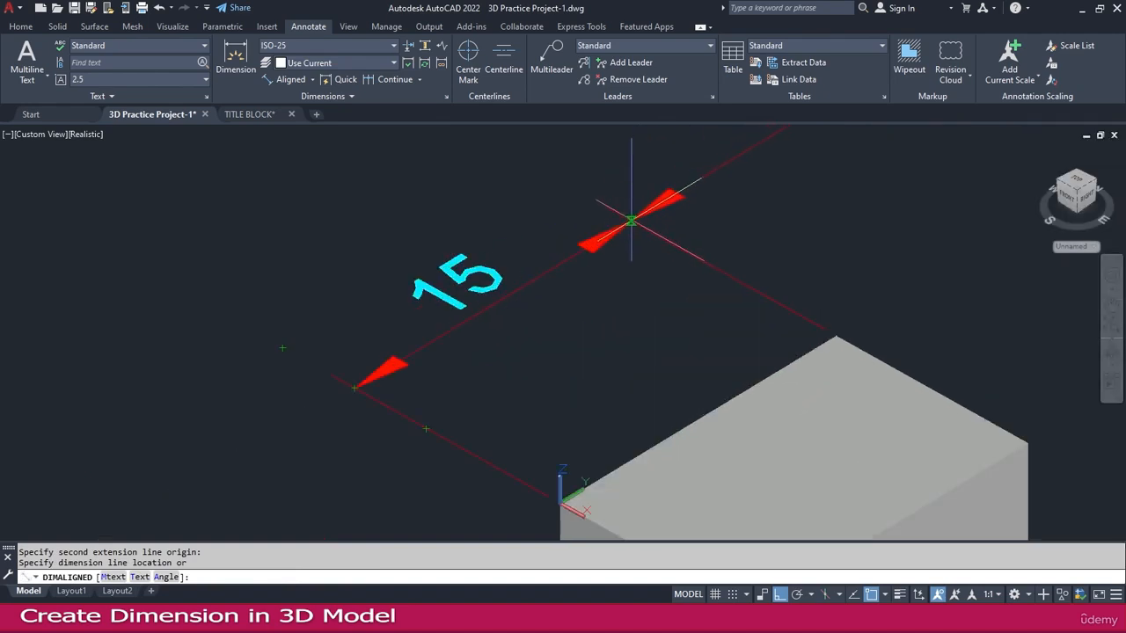
scroll(630, 220, "up", 2)
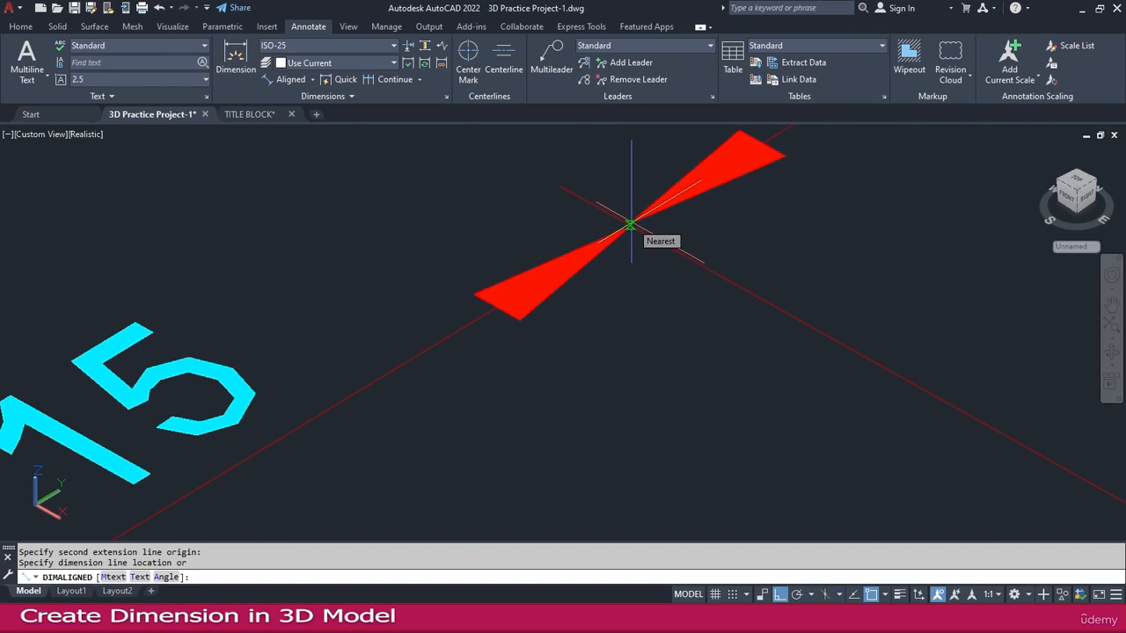
right_click(630, 226, "shift")
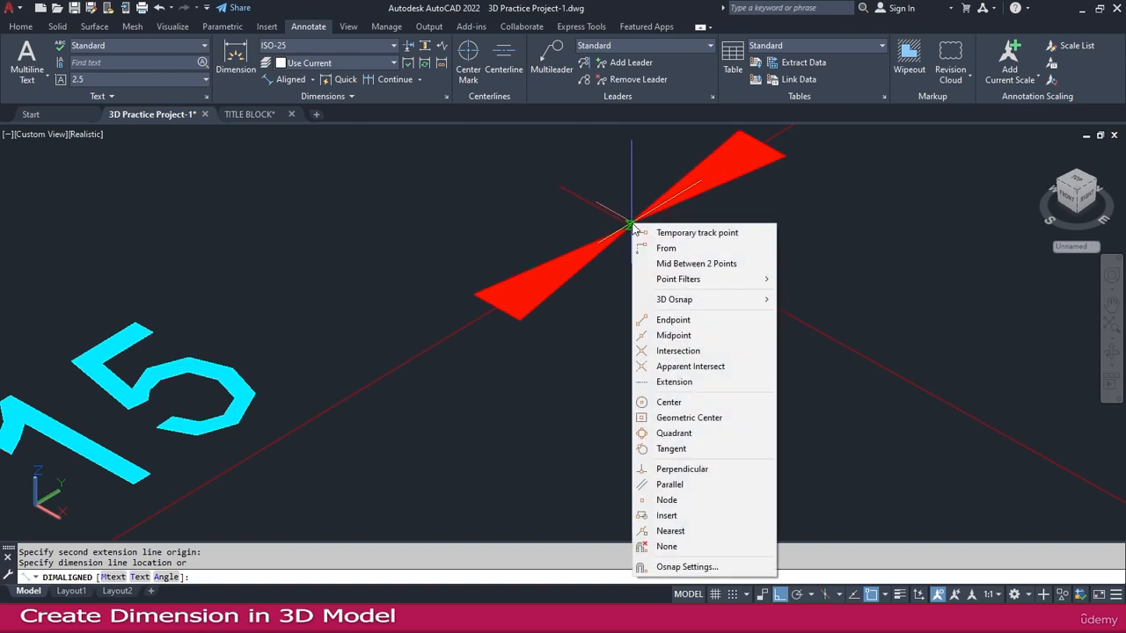
left_click(674, 320)
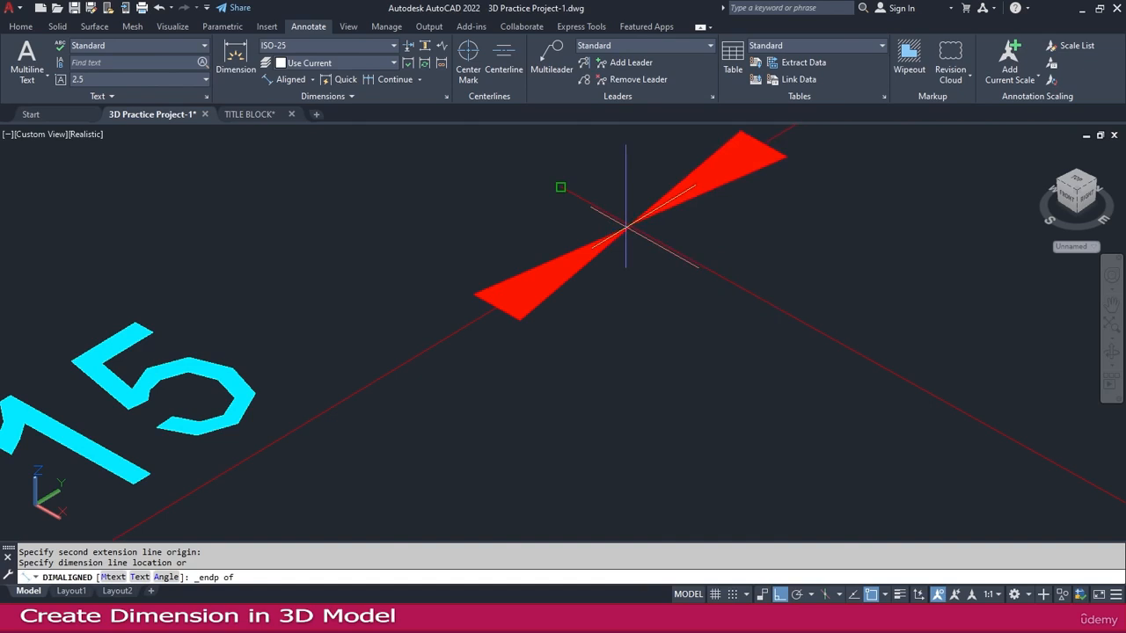
scroll(627, 227, "down", 4)
key("Escape")
Step: Continue the front arm's width dimension across the U-cut opening and the rear arm's width to form a chain
left_click(648, 222)
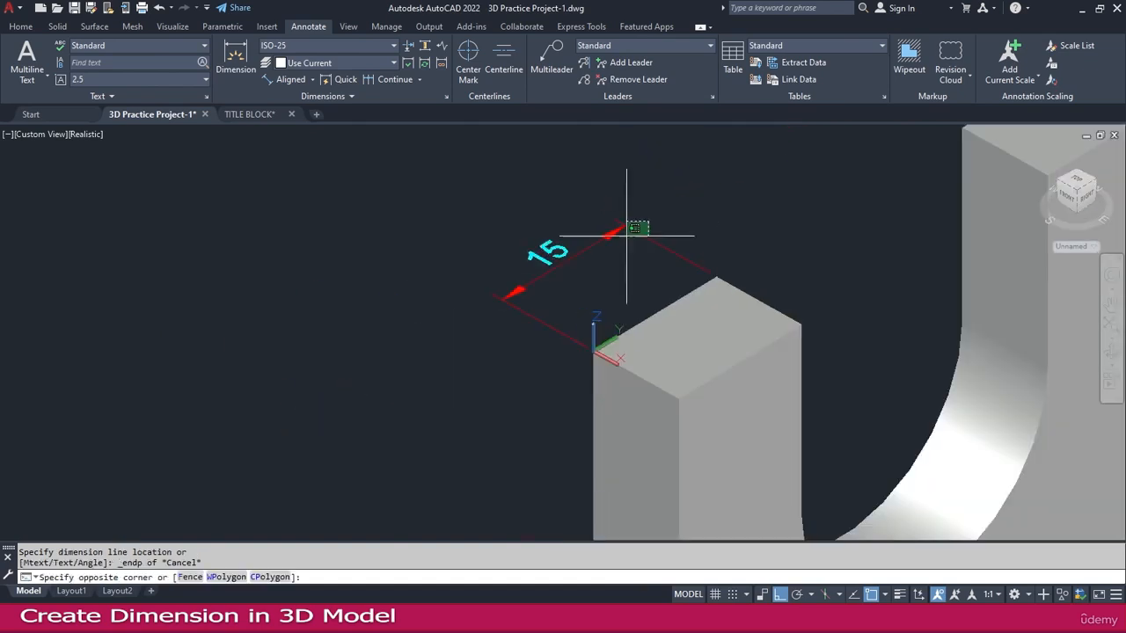
left_click(627, 234)
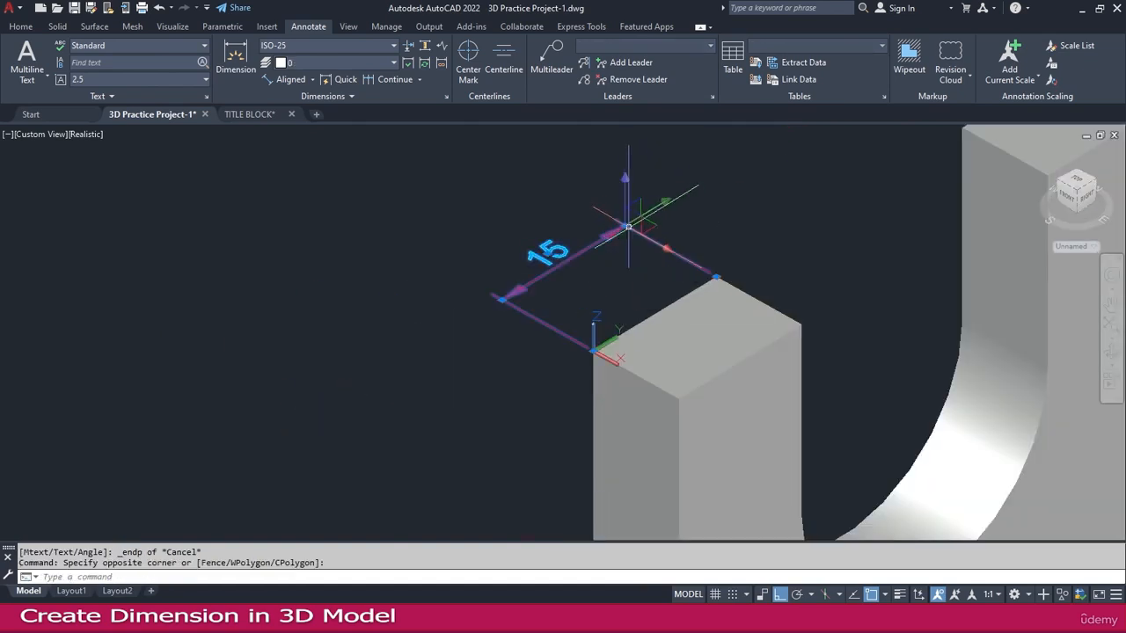
mouse_move(625, 227)
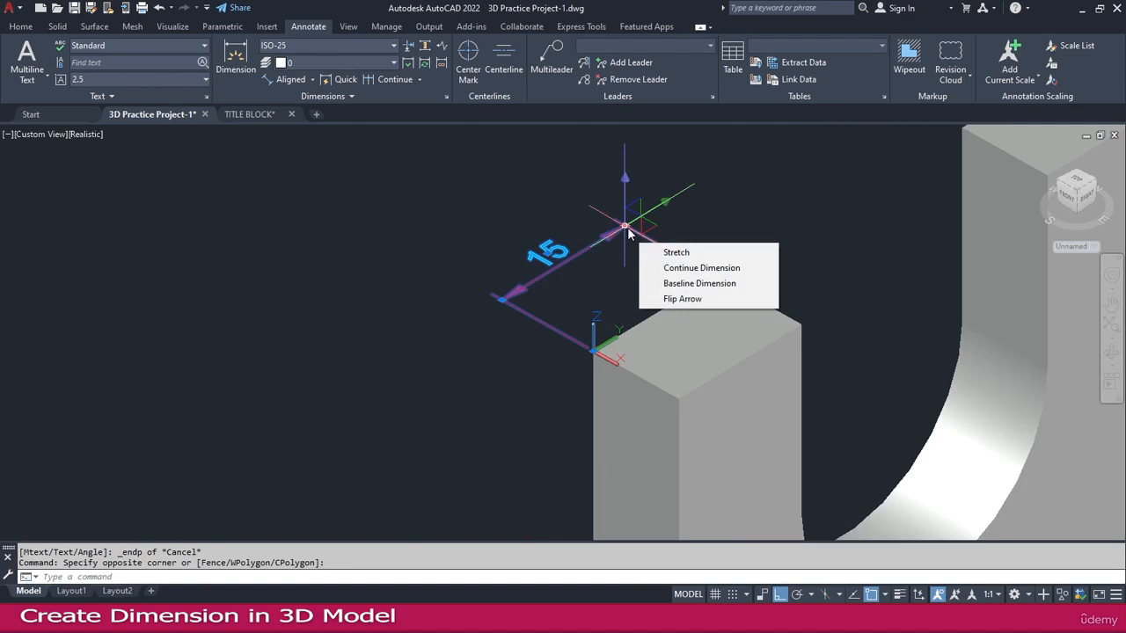
left_click(691, 268)
scroll(729, 252, "down", 2)
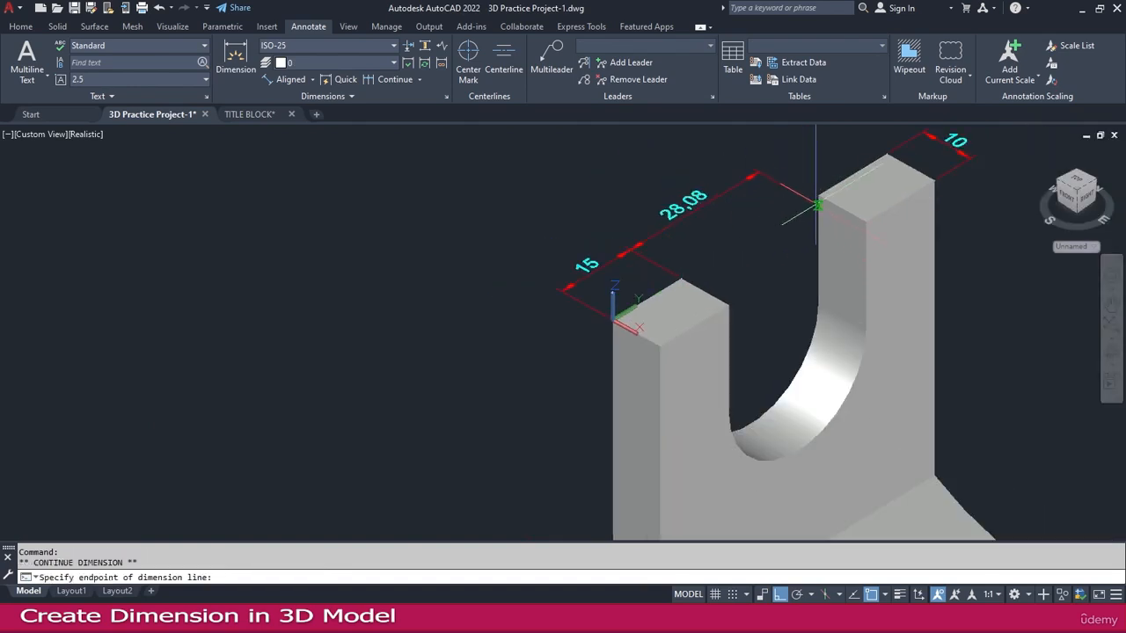
left_click(818, 196)
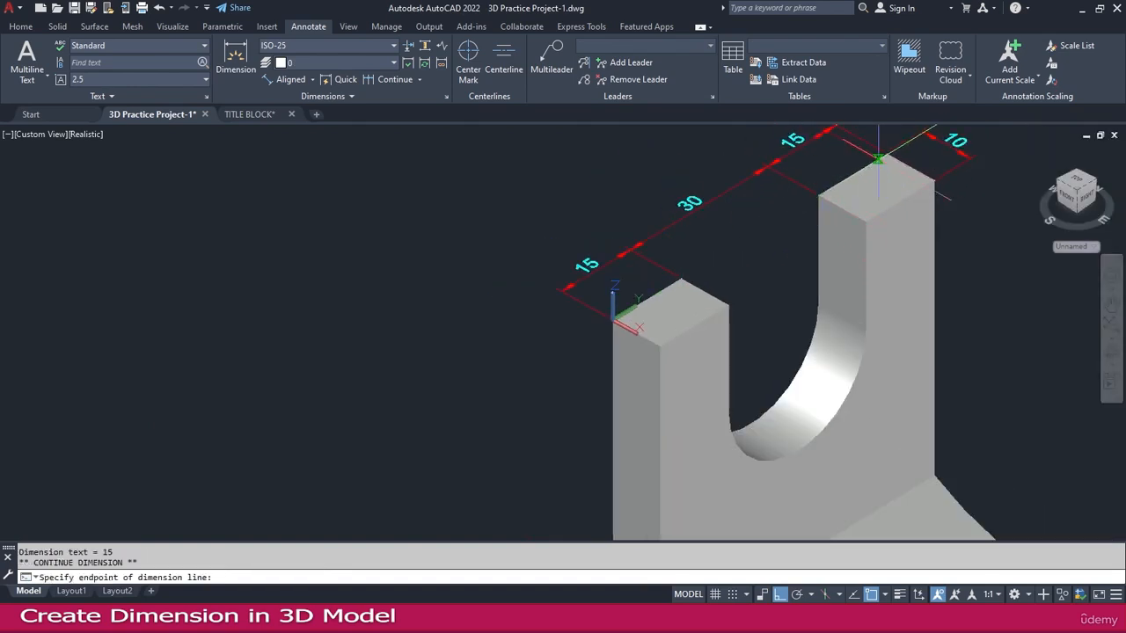
scroll(754, 191, "down", 5)
key("Escape")
scroll(613, 285, "up", 2)
key("Escape")
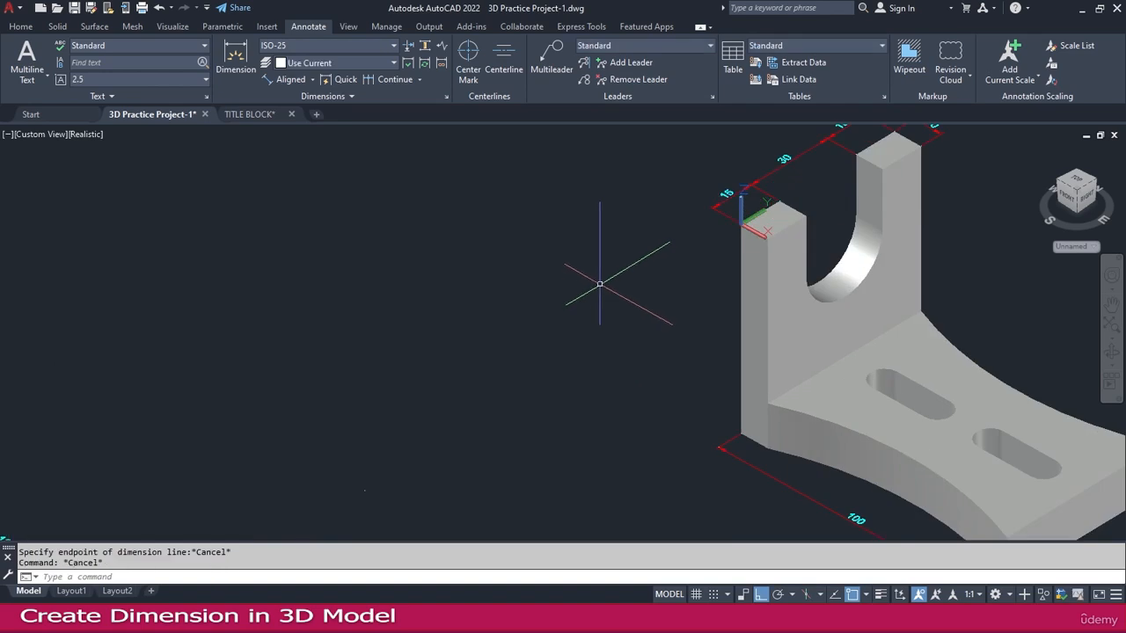
Step: Move the UCS origin to the rear corner where the upright plate meets the top face of the base
scroll(599, 284, "down", 3)
middle_click_drag(304, 335, 290, 306)
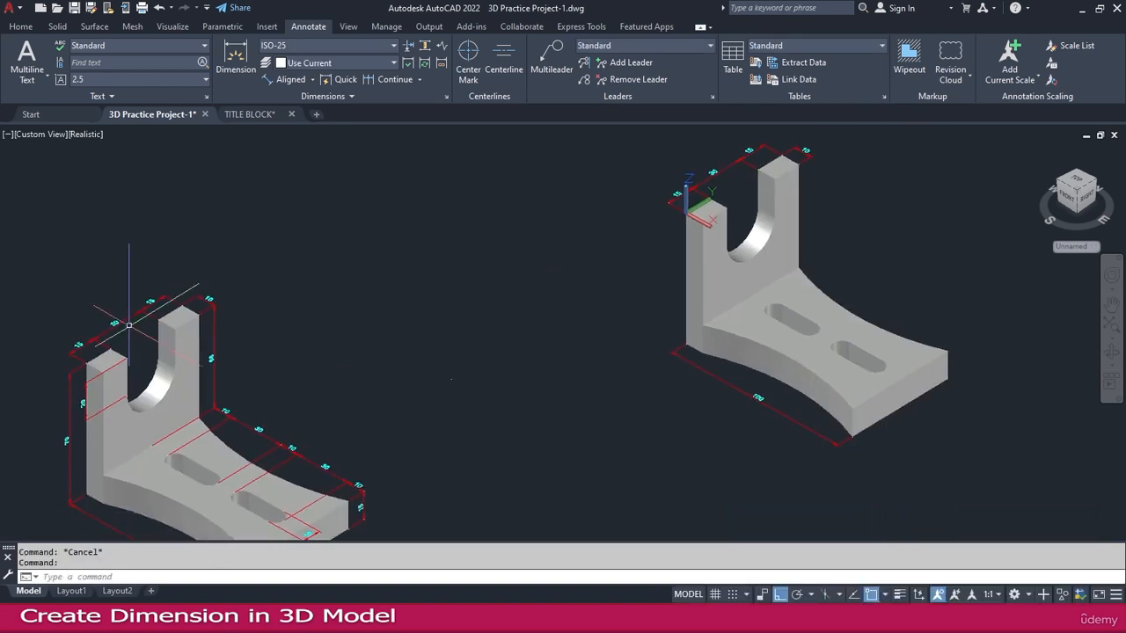
middle_click_drag(317, 418, 294, 367)
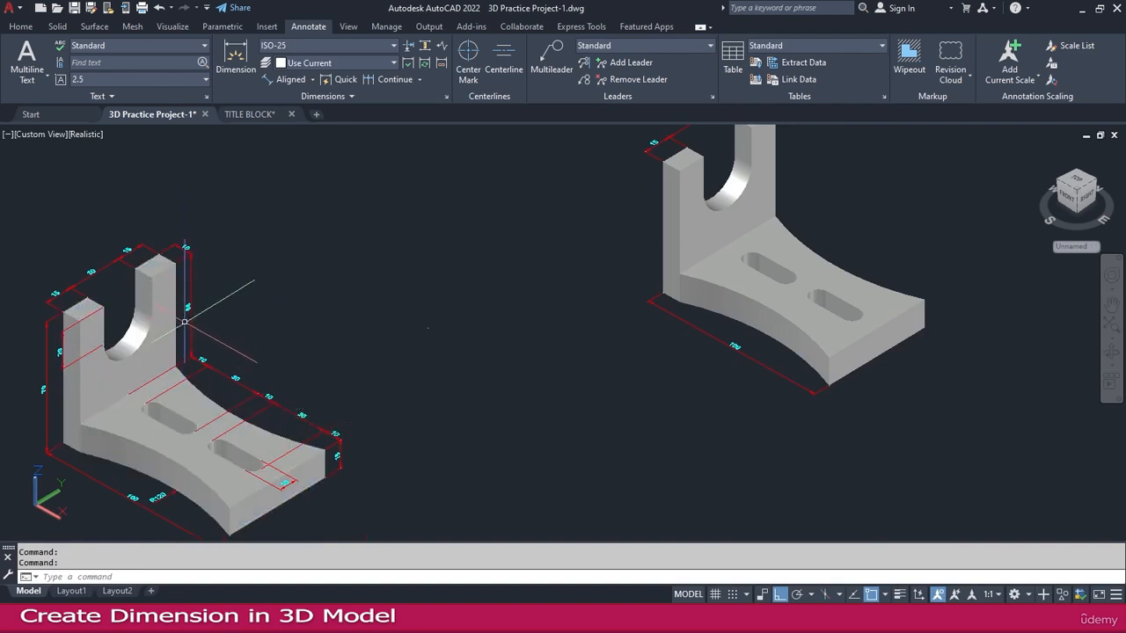
middle_click_drag(494, 281, 364, 364)
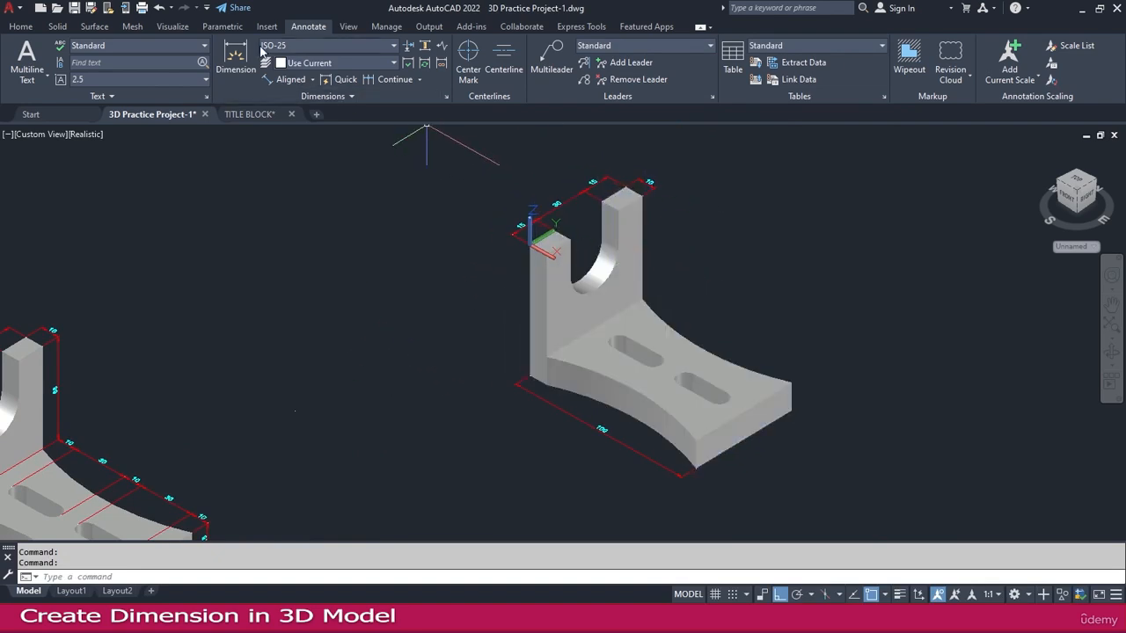
left_click(21, 27)
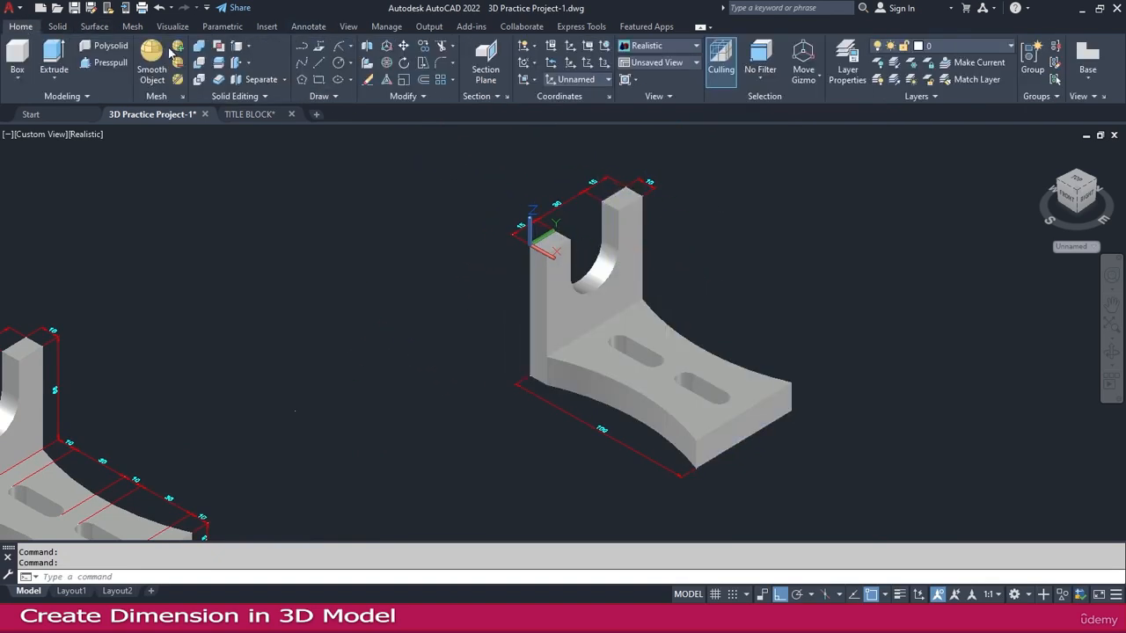
left_click(570, 63)
scroll(670, 295, "up", 3)
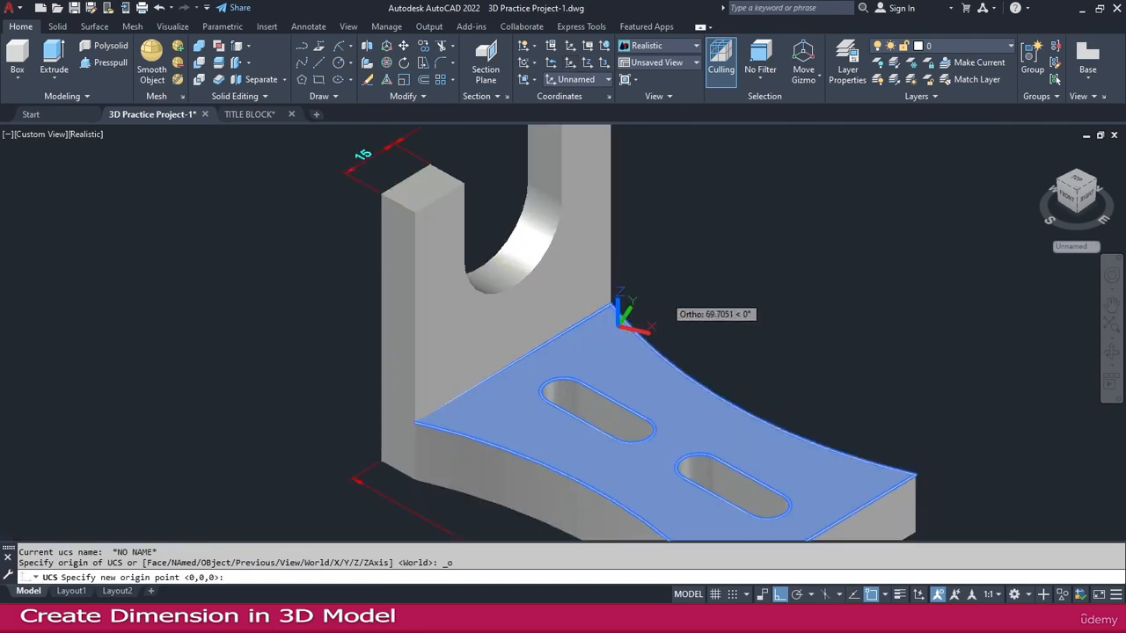
left_click(613, 304)
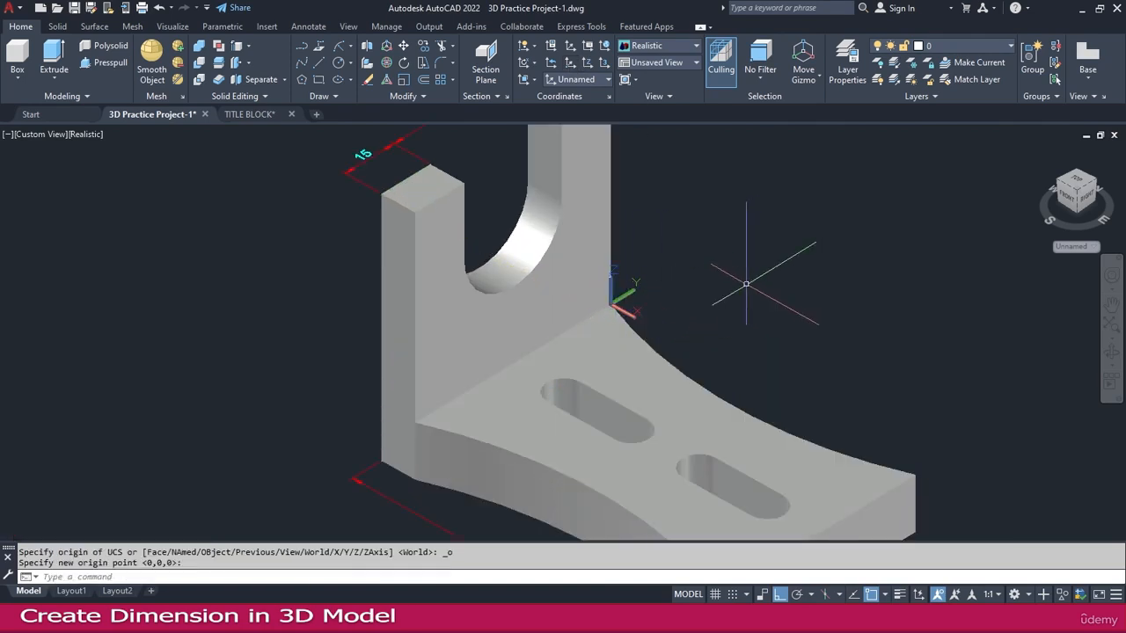
scroll(687, 290, "up", 1)
scroll(618, 286, "down", 3)
scroll(618, 286, "down", 2)
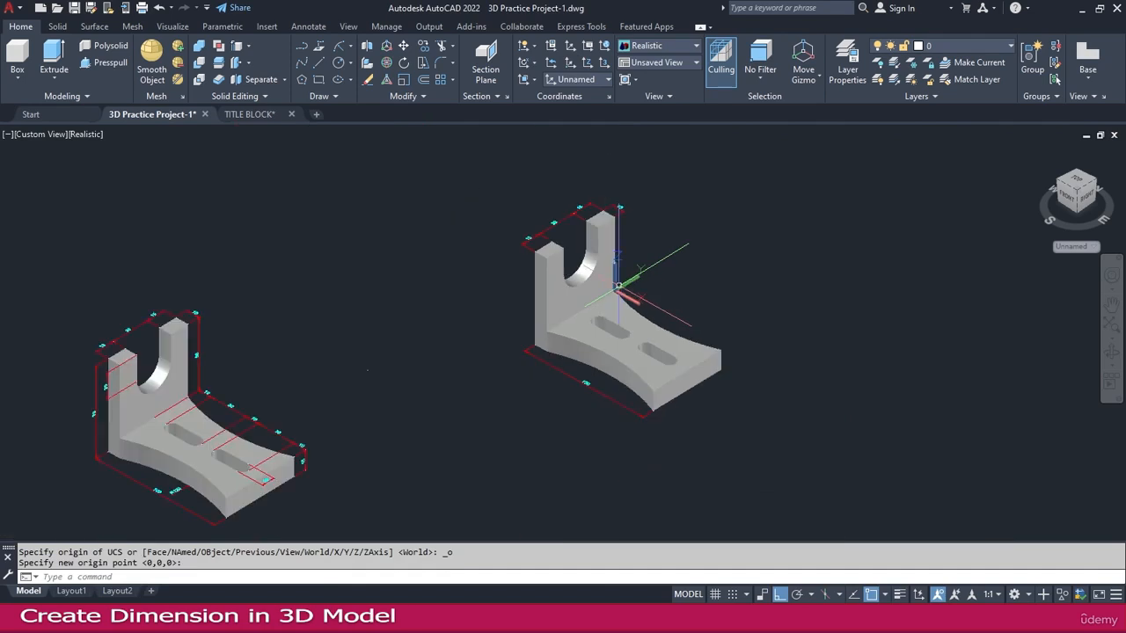
Step: Add an aligned dimension from the upright plate's inner face to the near end of the first slot, placed beyond the base's rear edge
scroll(202, 406, "up", 5)
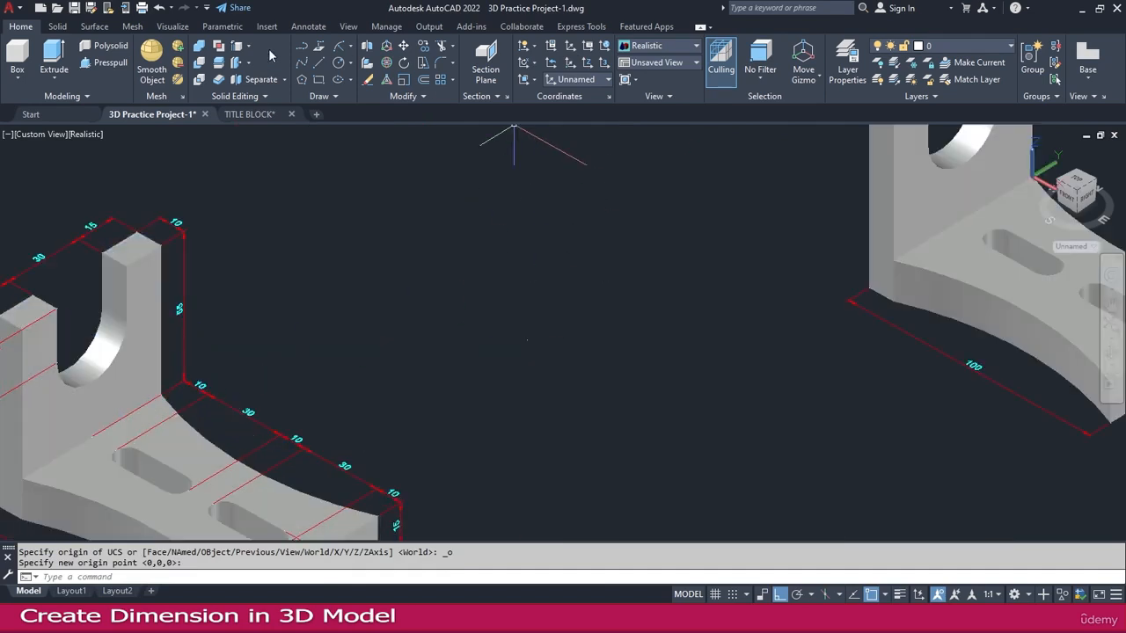
left_click(309, 27)
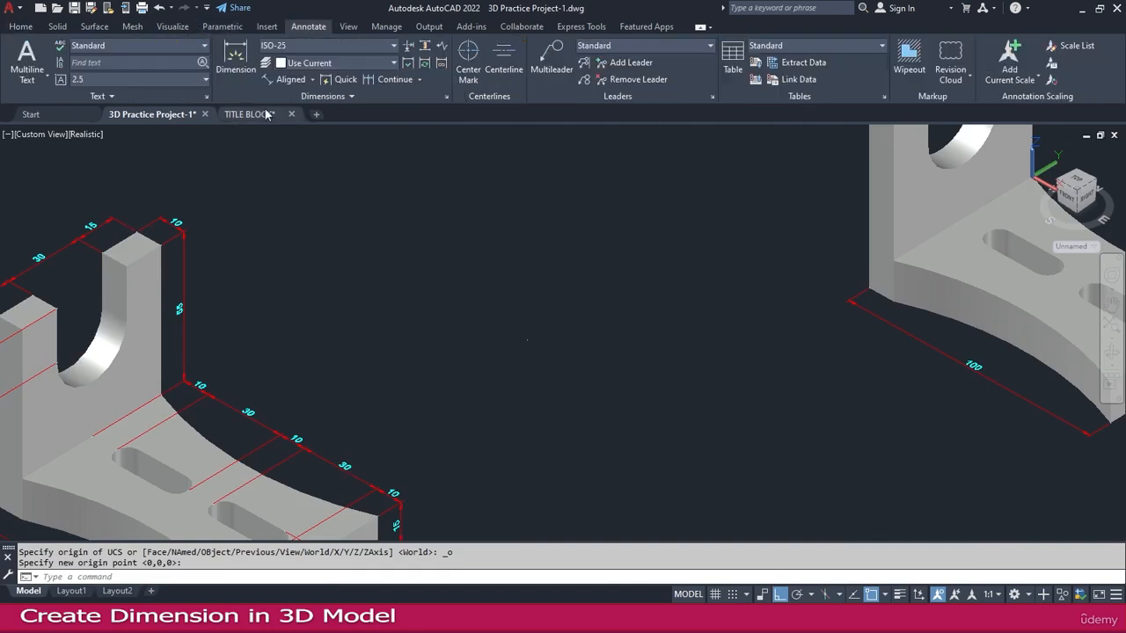
left_click(278, 80)
middle_click_drag(916, 279, 659, 333)
scroll(691, 292, "up", 2)
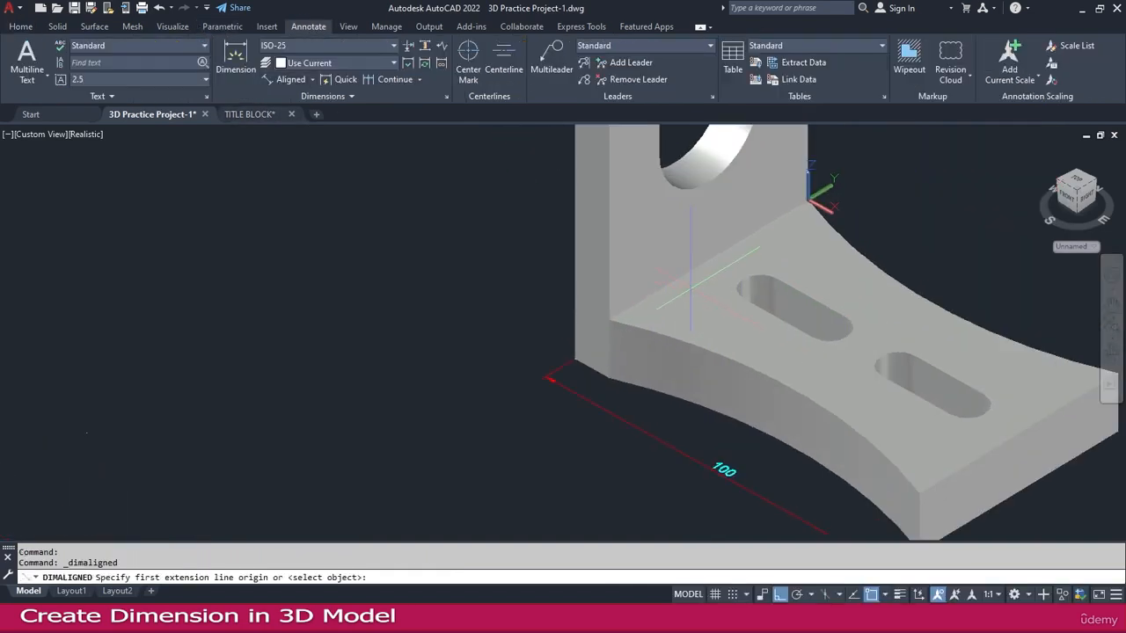
left_click(709, 260)
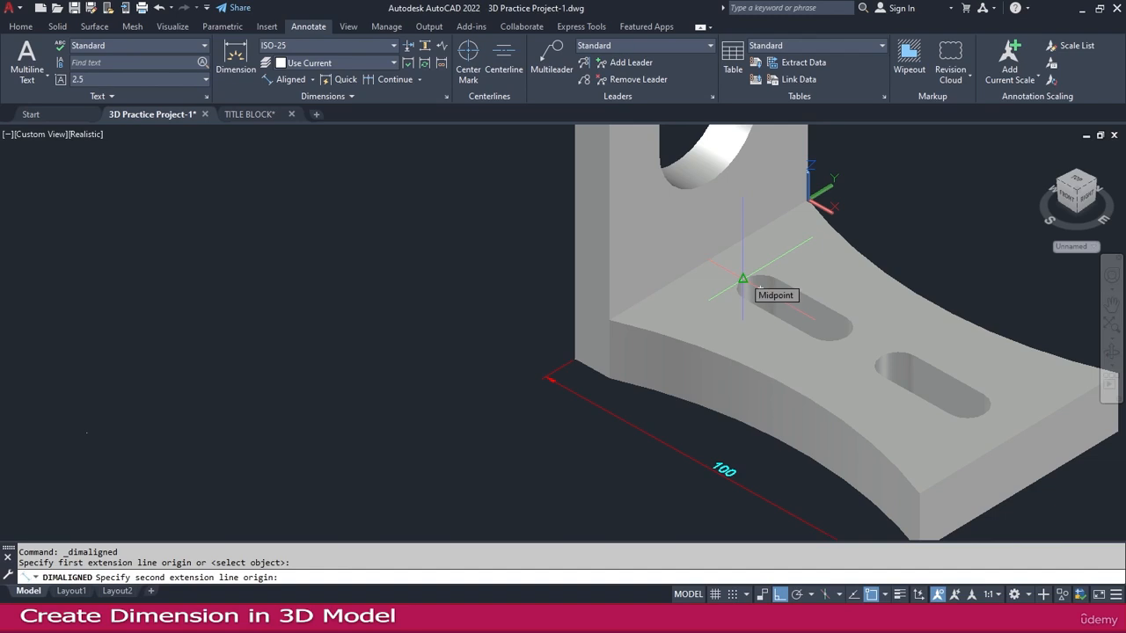
left_click(742, 280)
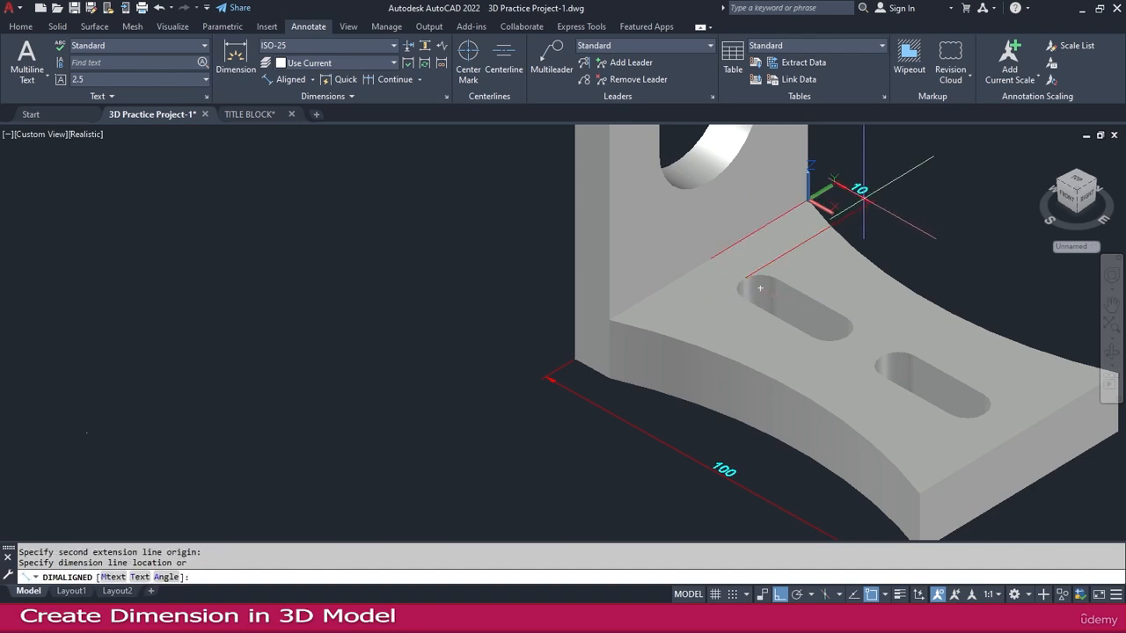
left_click(864, 199)
middle_click_drag(871, 206, 750, 258)
Step: Continue that dimension as a chain across the first slot, the gap between slots, the second slot and out to the base's end corner
left_click(765, 270)
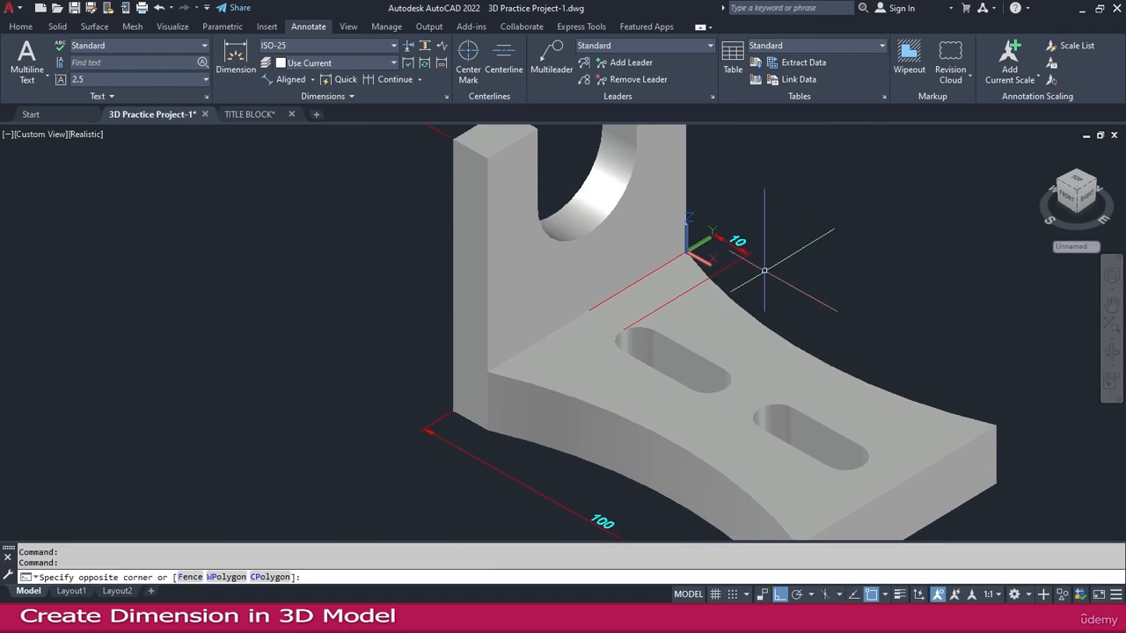
left_click(747, 246)
mouse_move(752, 261)
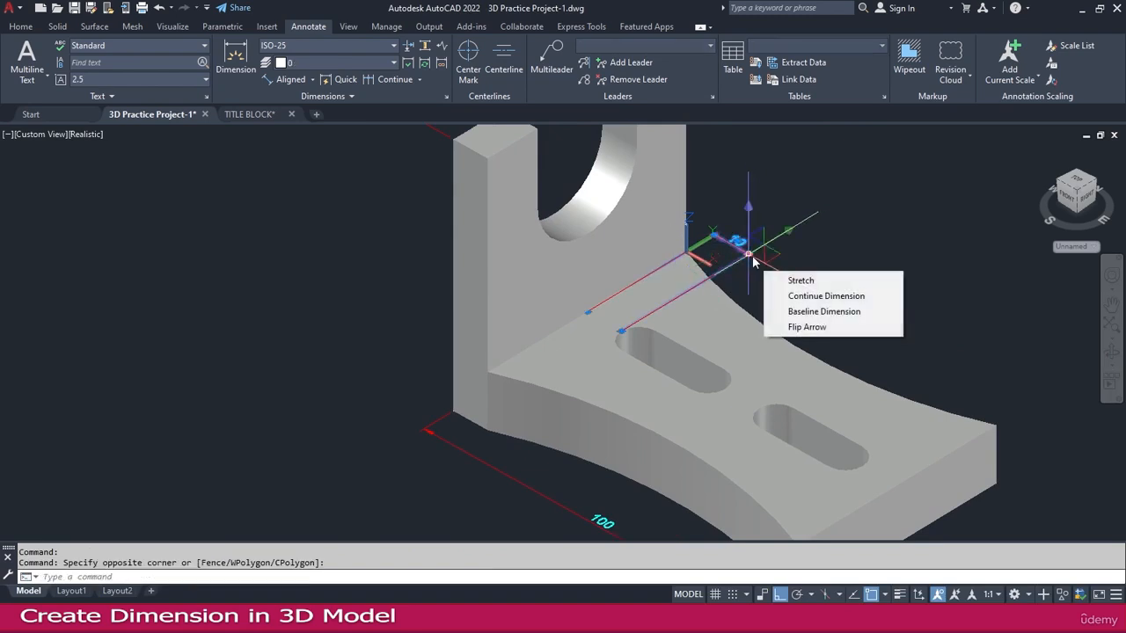
left_click(820, 298)
scroll(725, 374, "up", 2)
left_click(714, 387)
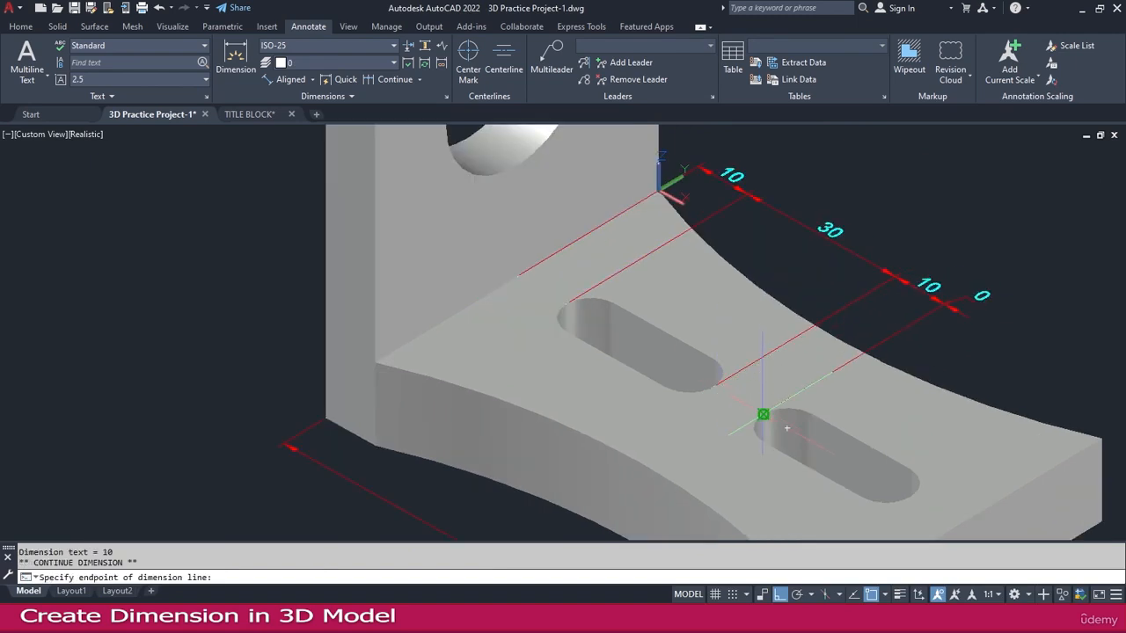
left_click(920, 493)
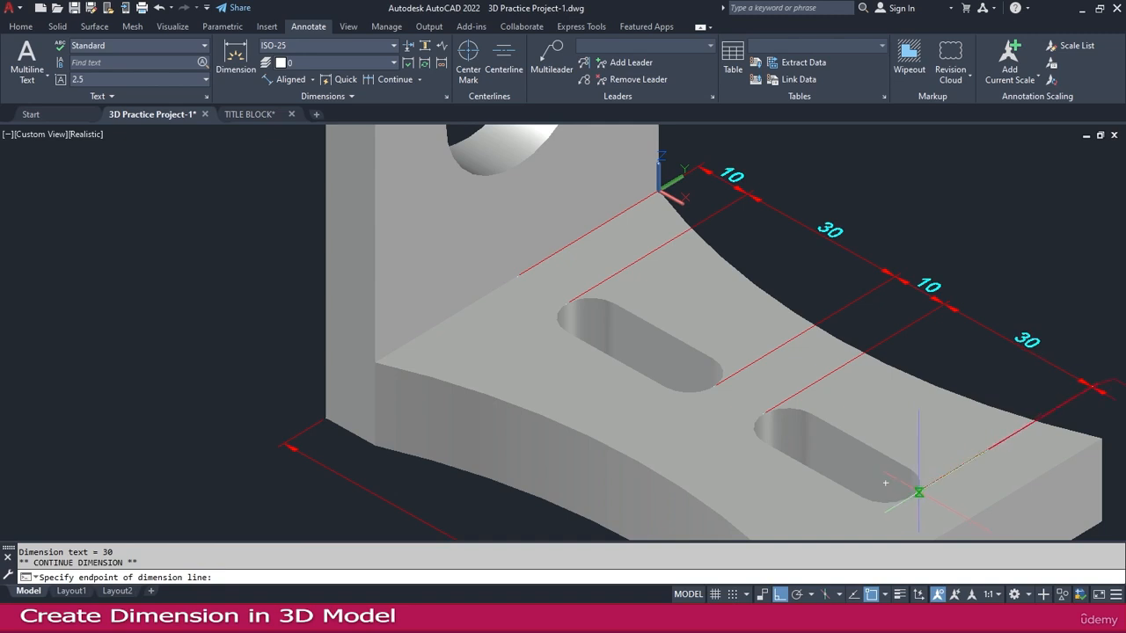
left_click(1102, 438)
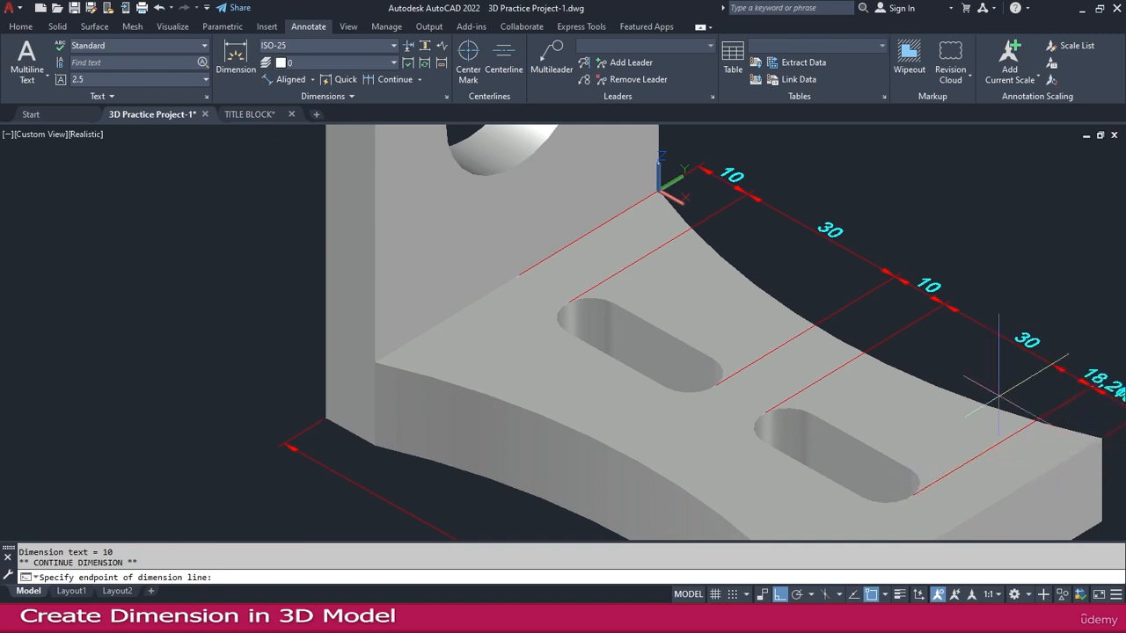
scroll(1086, 422, "down", 3)
key("Escape")
scroll(1056, 414, "down", 5)
key("Escape")
scroll(950, 291, "down", 2)
scroll(682, 421, "up", 4)
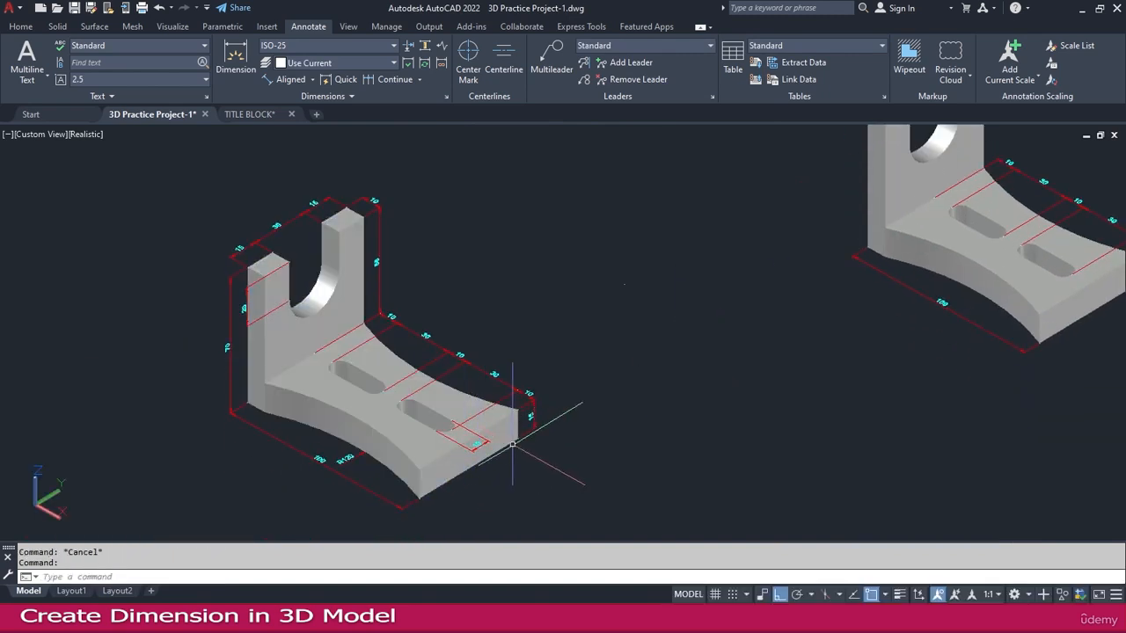
Step: Add an aligned dimension for the second slot's width, placed on the base's top face toward its free end
left_click(291, 80)
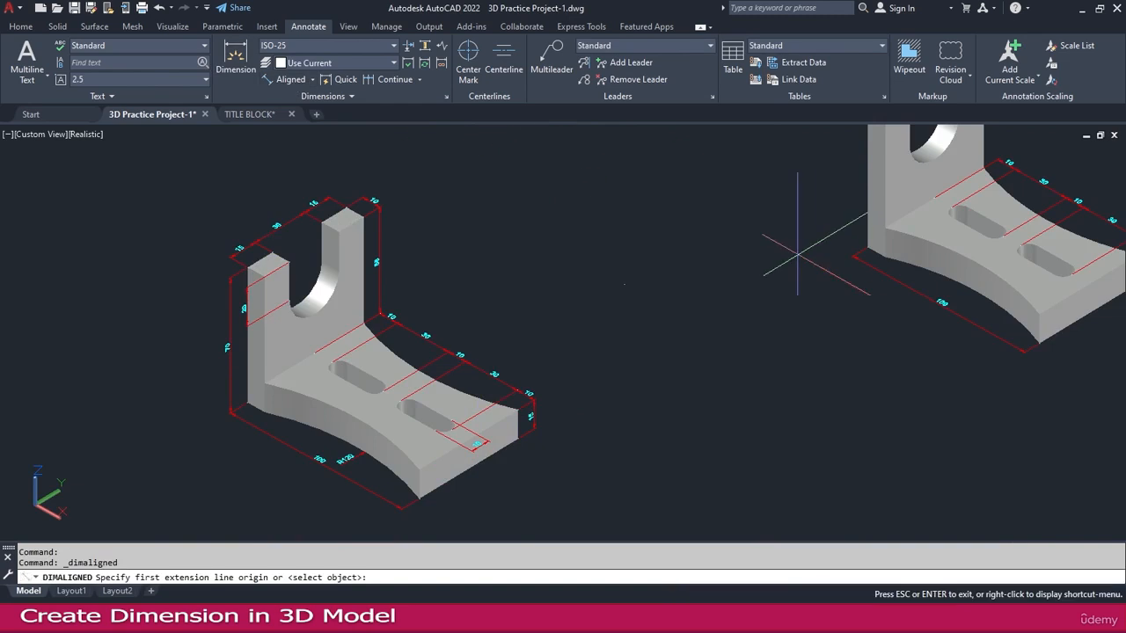
scroll(862, 264, "down", 2)
scroll(867, 231, "up", 5)
left_click(848, 238)
left_click(797, 264)
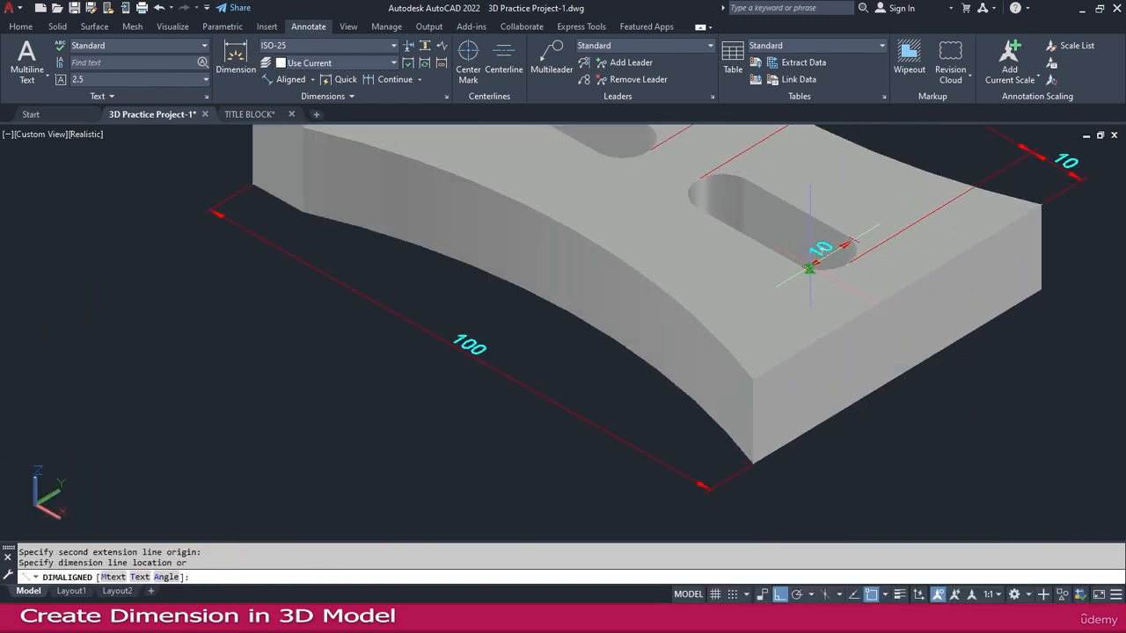
left_click(922, 314)
scroll(919, 313, "down", 6)
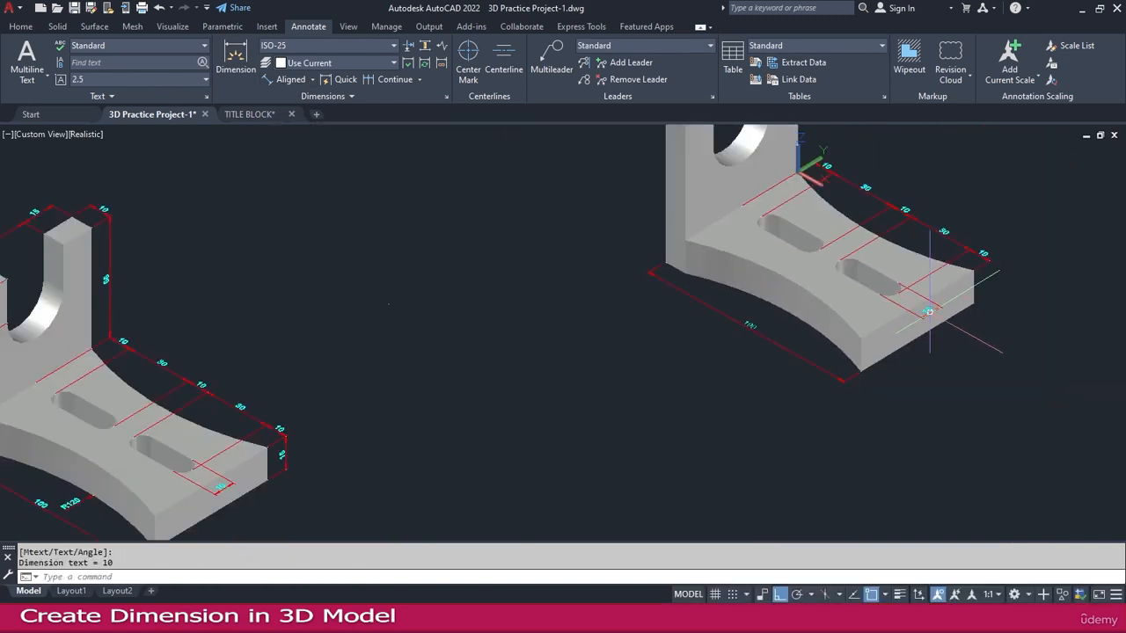
key("Escape")
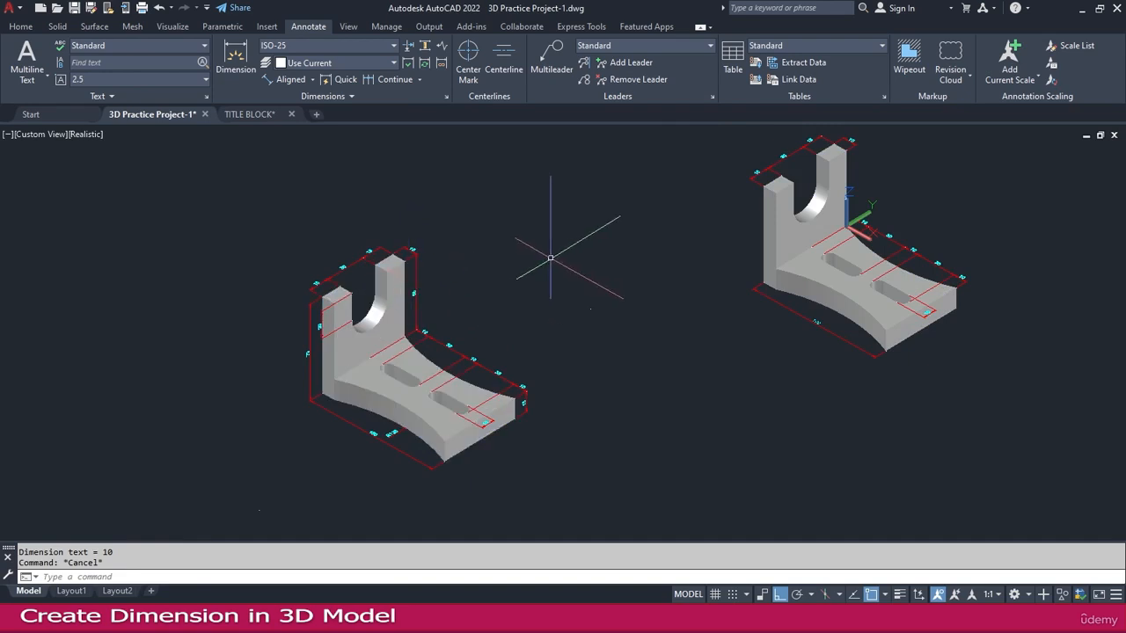
Step: Set the UCS to the preset Right orientation
left_click(21, 28)
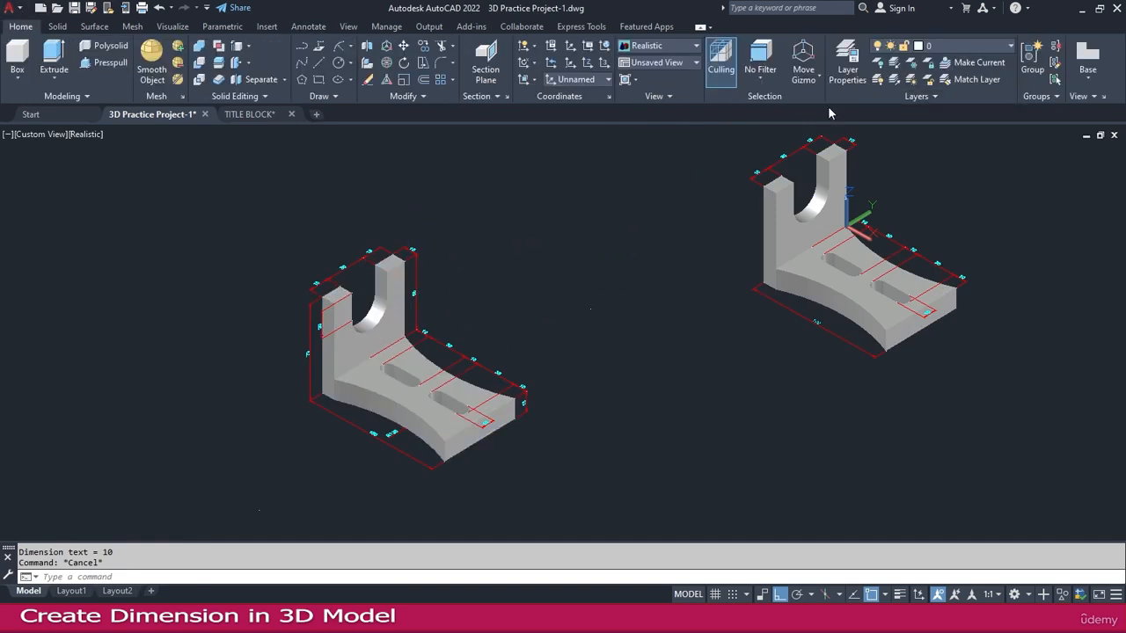
left_click(348, 28)
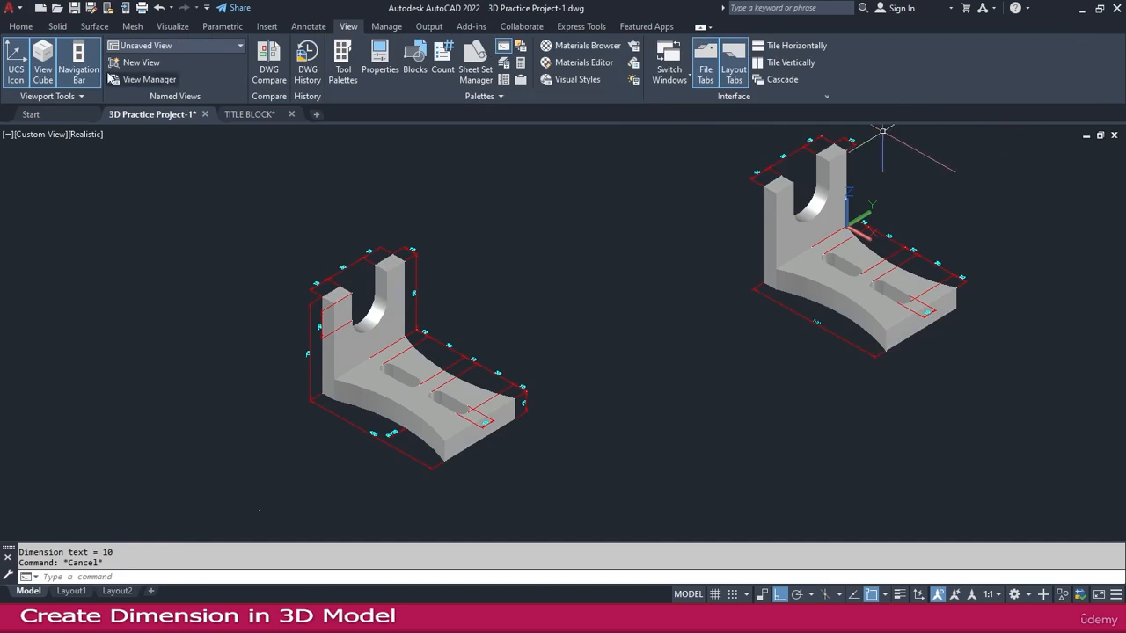
key("Escape")
left_click(21, 27)
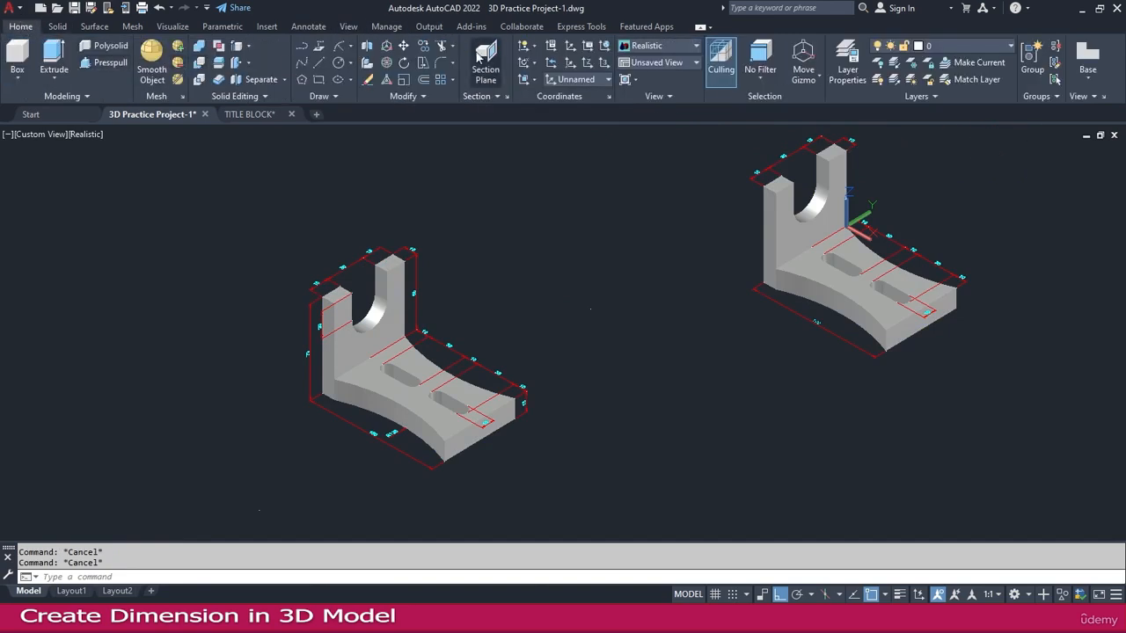
left_click(594, 79)
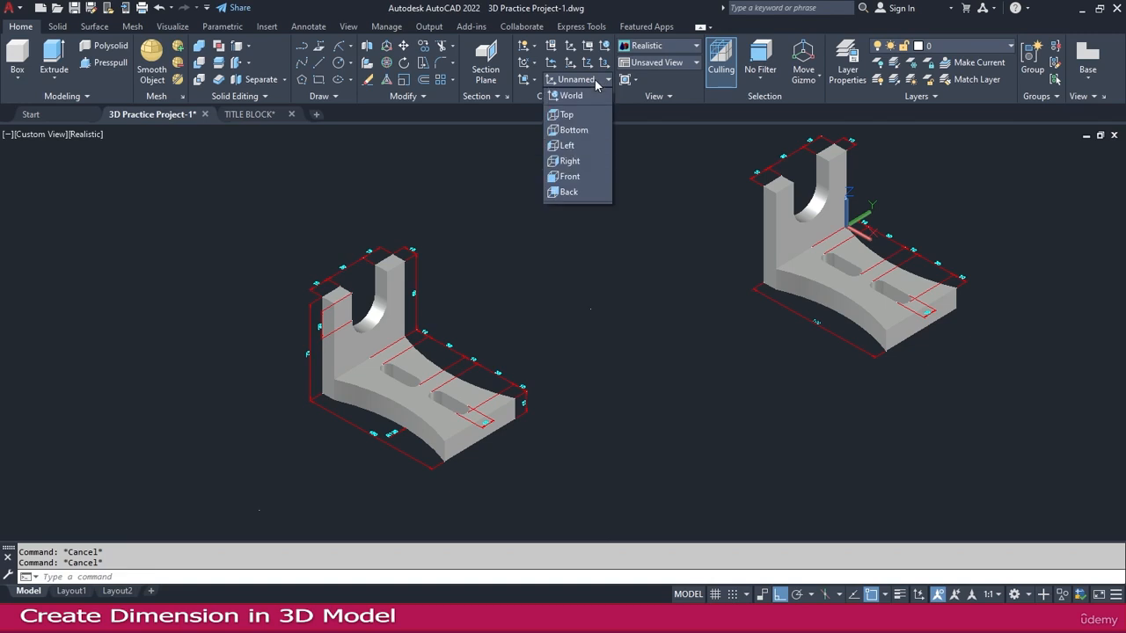
left_click(568, 162)
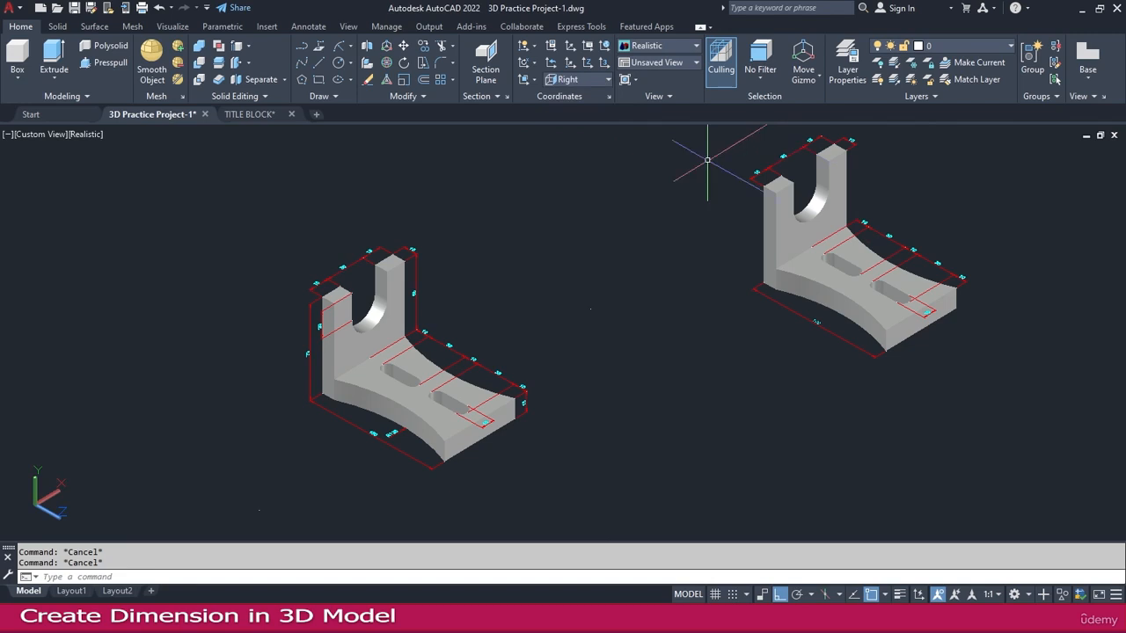
middle_click_drag(767, 221, 752, 220)
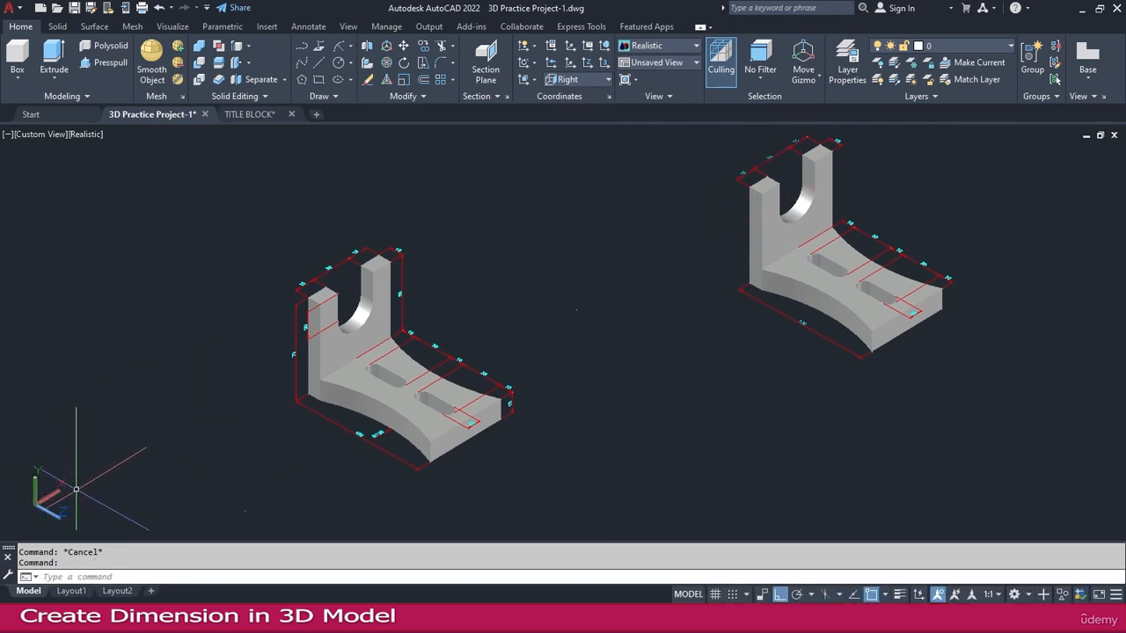
Step: Move the UCS origin to the front corner where the upright plate's inner face meets the base's top face
left_click(570, 66)
scroll(763, 248, "up", 3)
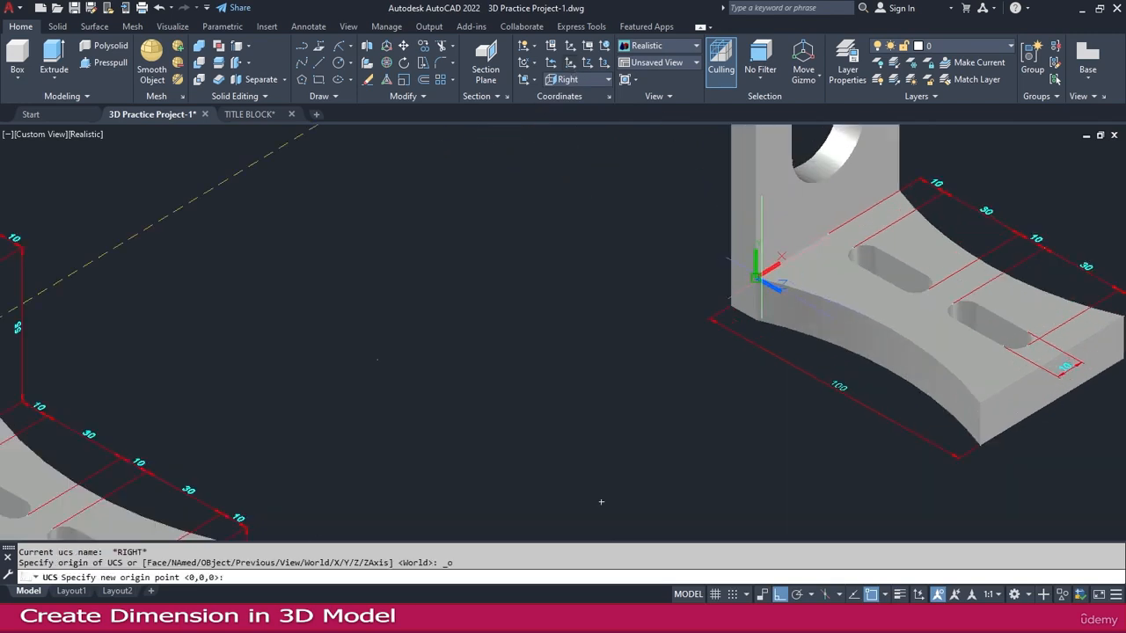
left_click(755, 280)
middle_click_drag(755, 280, 506, 396)
scroll(507, 397, "down", 3)
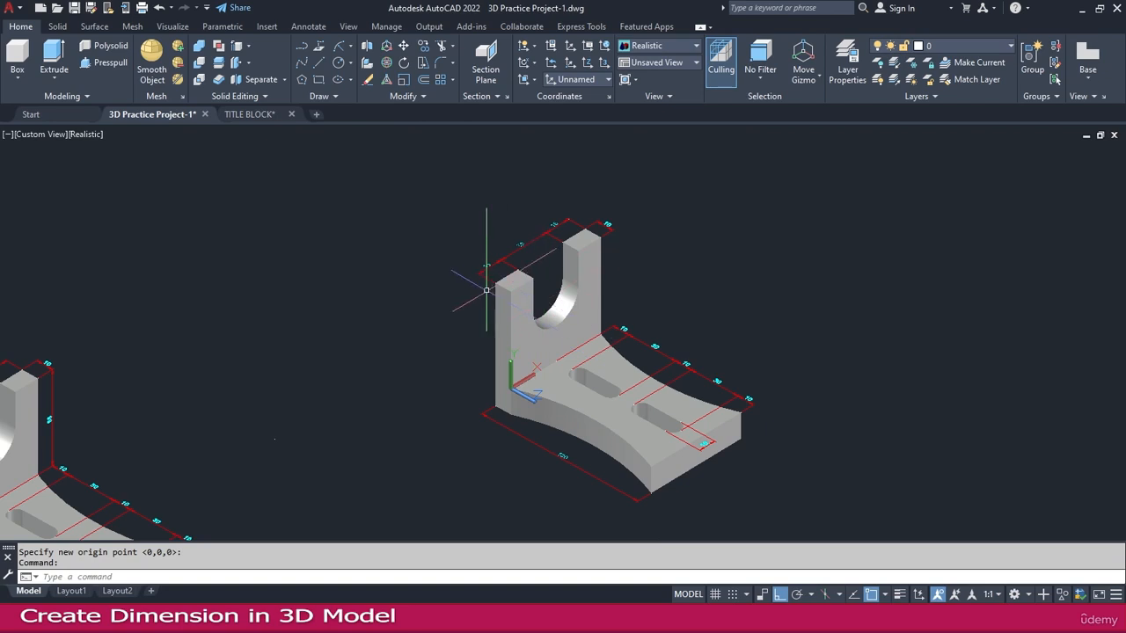
Step: Add a vertical aligned dimension from the rear arm's top corner down to the base's top face, ending at the start of the slot dimension chain
scroll(519, 319, "down", 2)
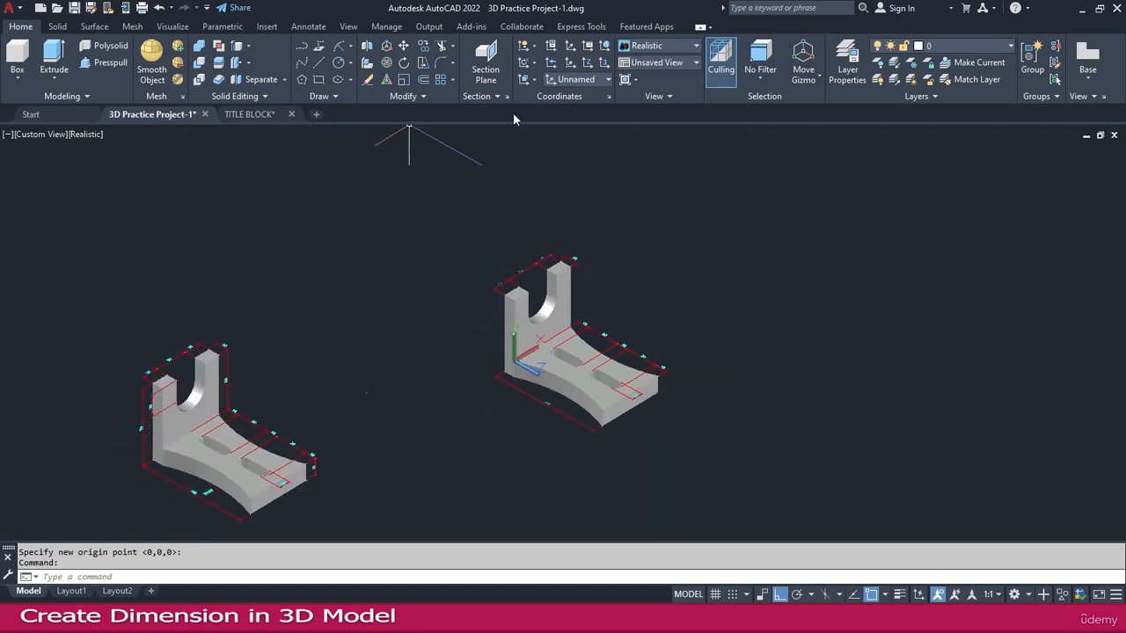
left_click(304, 28)
left_click(293, 77)
scroll(624, 334, "up", 3)
scroll(596, 285, "up", 2)
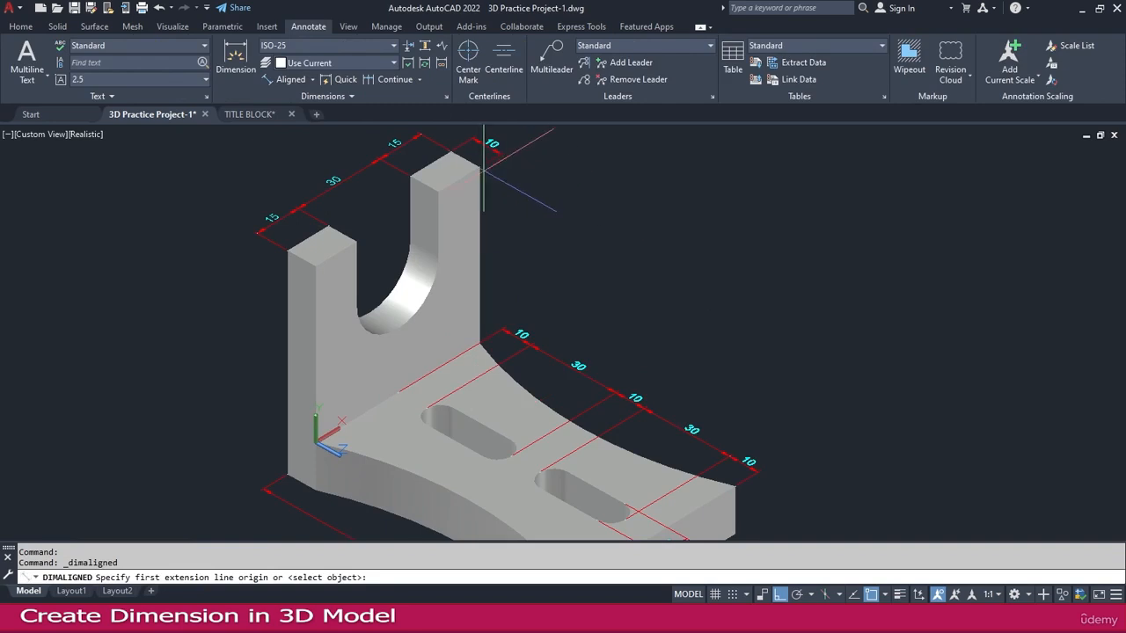
left_click(479, 165)
scroll(493, 343, "up", 2)
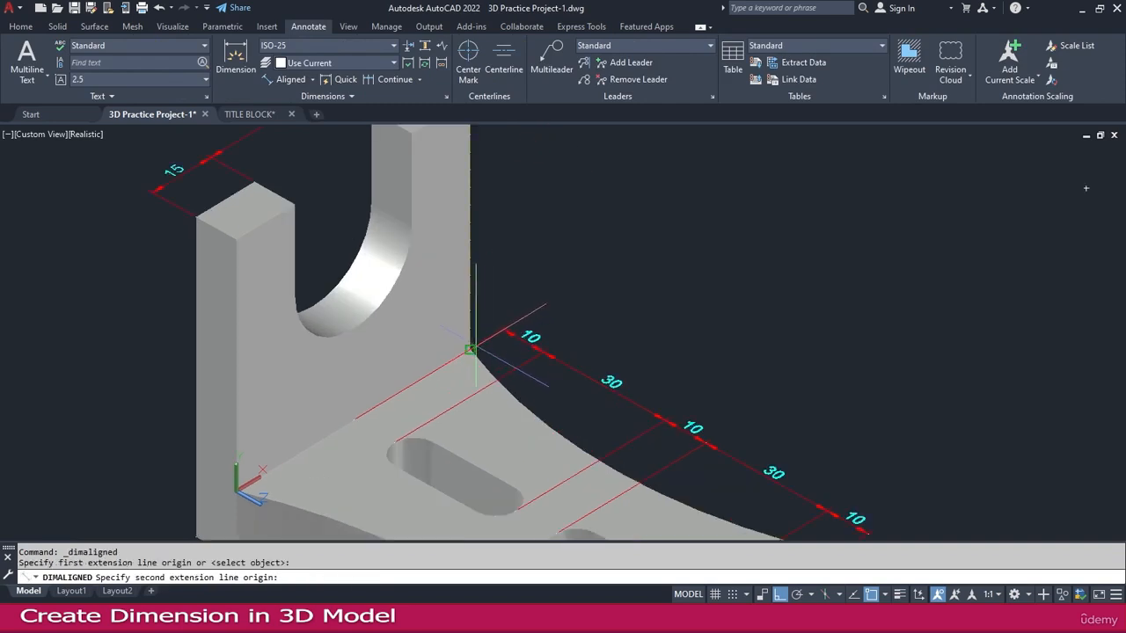
left_click(470, 350)
scroll(507, 327, "up", 6)
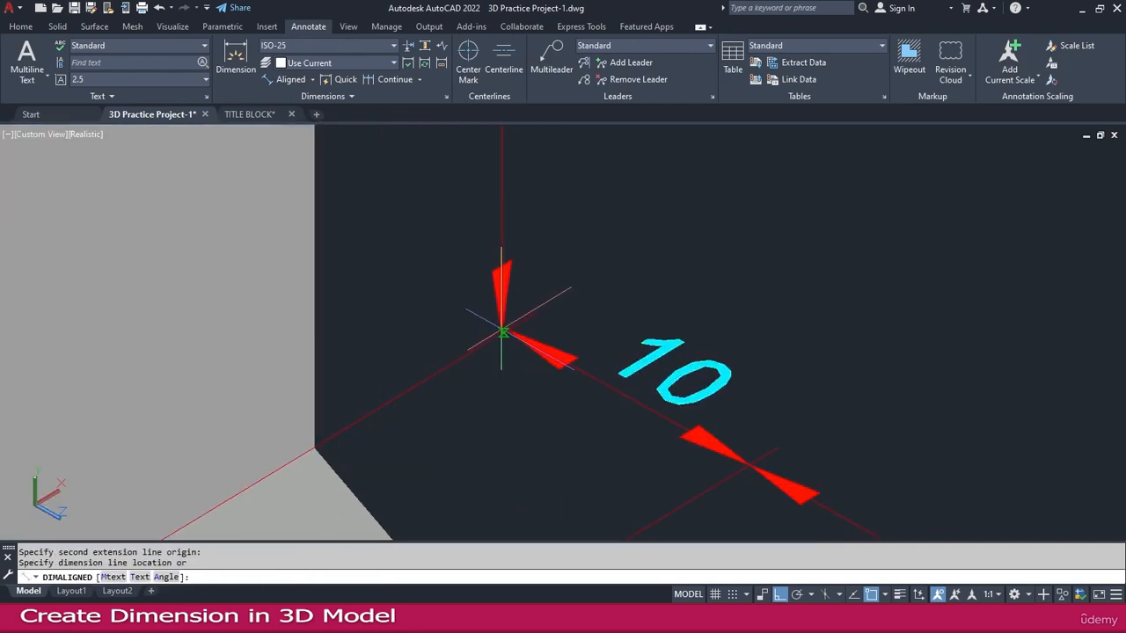
left_click(507, 331)
scroll(528, 370, "down", 8)
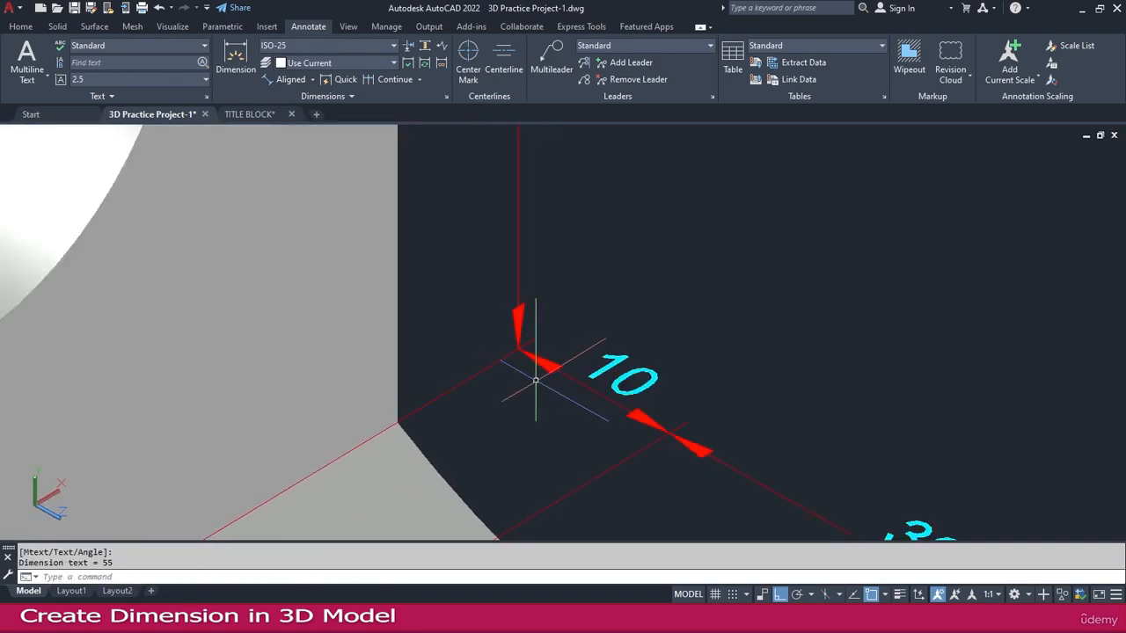
middle_click_drag(423, 386, 529, 297)
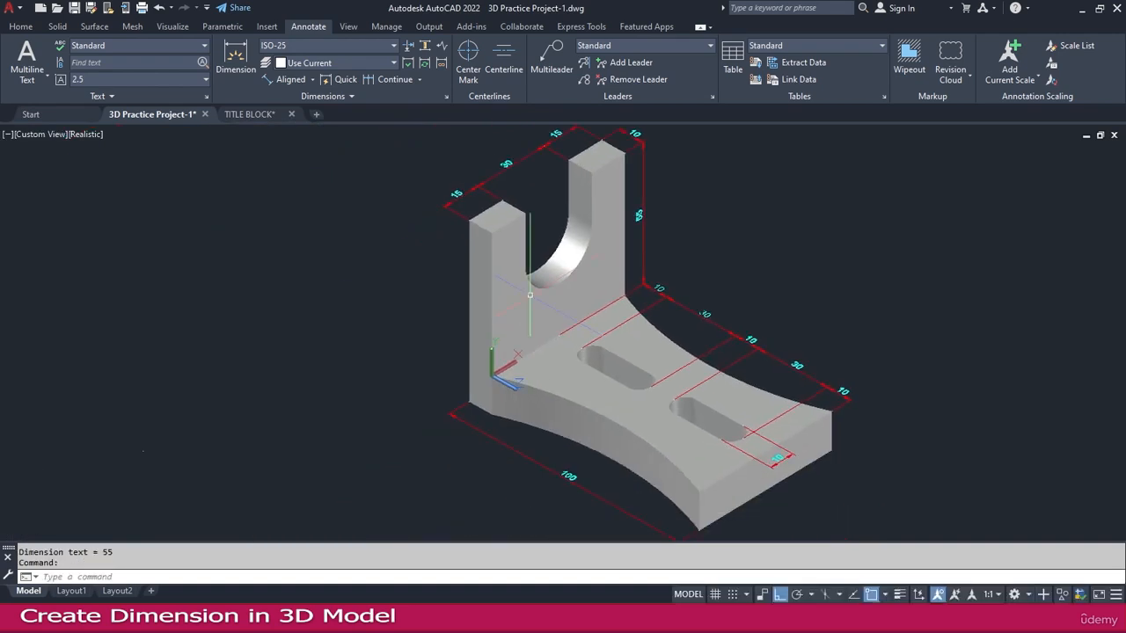
scroll(528, 297, "down", 2)
middle_click_drag(221, 406, 526, 327)
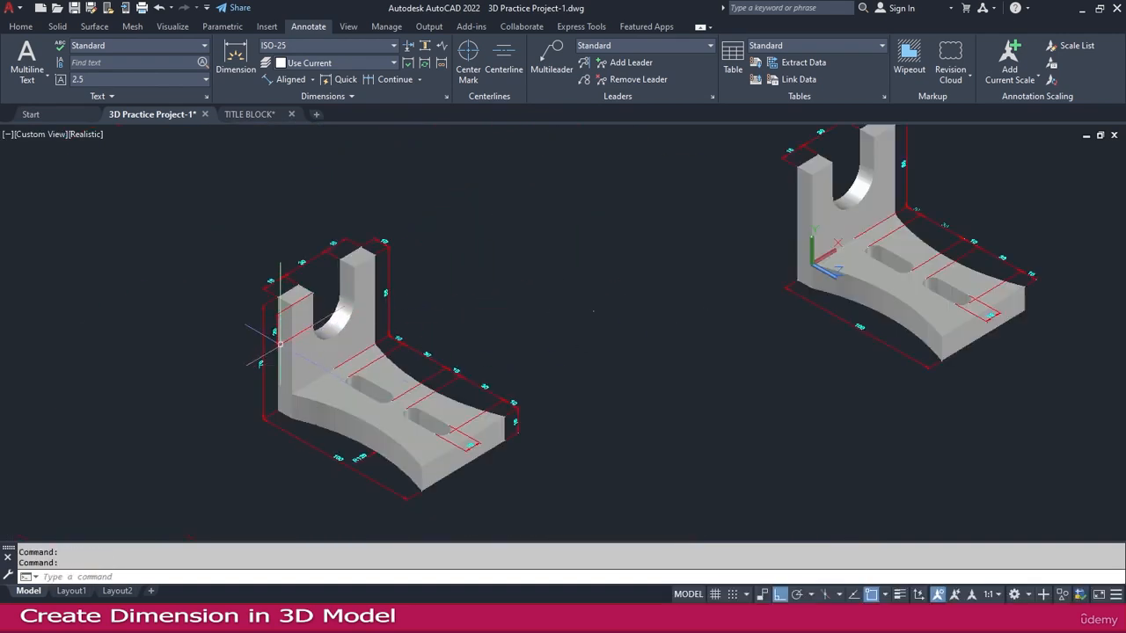
Step: Add an aligned dimension for the straight vertical side of the U-shaped cutout on the second bracket's upright
scroll(283, 343, "up", 1)
middle_click_drag(845, 224, 539, 381)
scroll(849, 221, "up", 2)
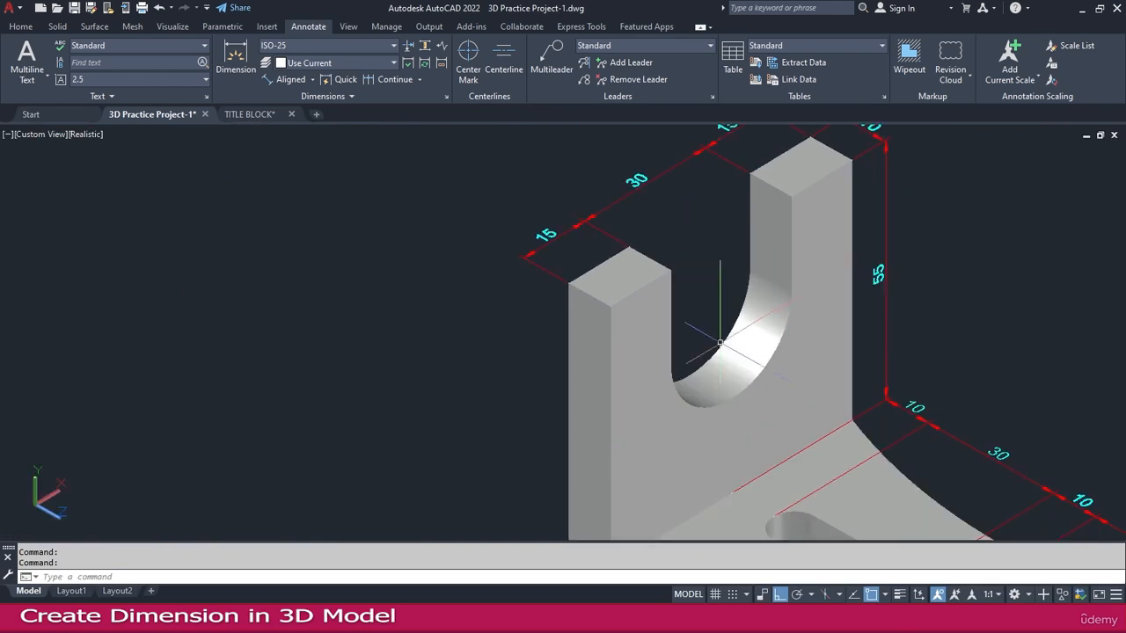
key("Return")
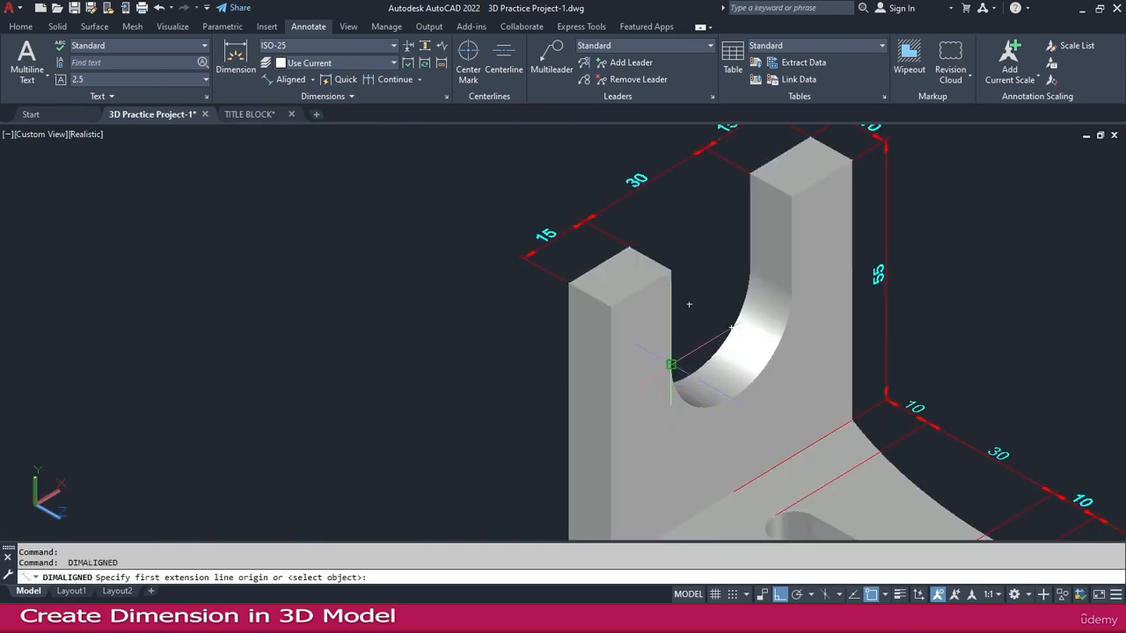
left_click(670, 364)
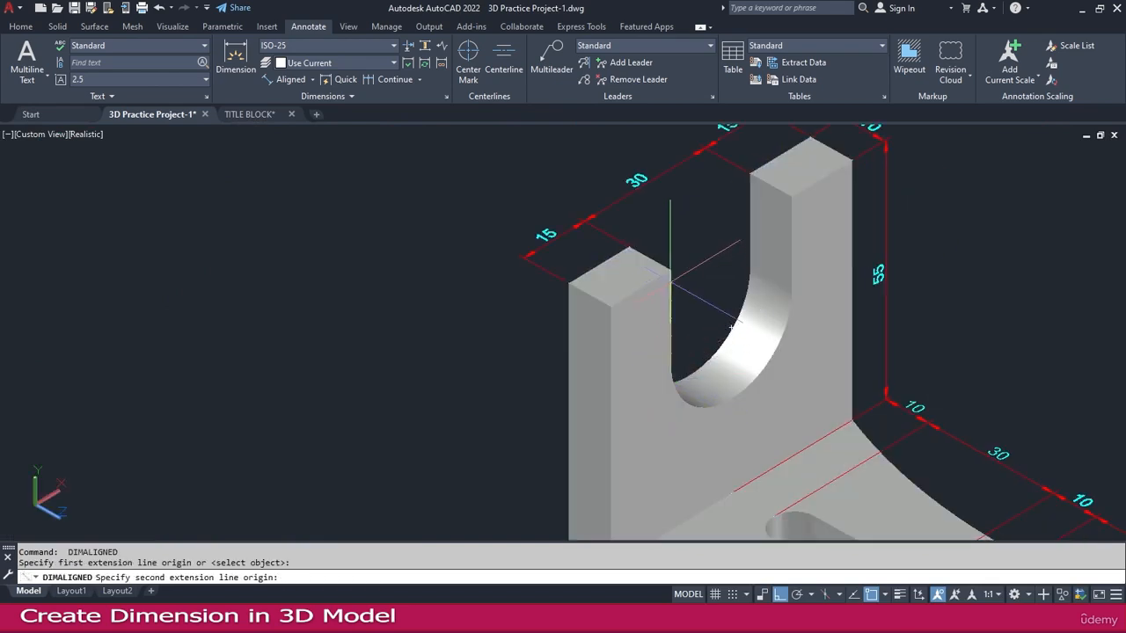
left_click(670, 270)
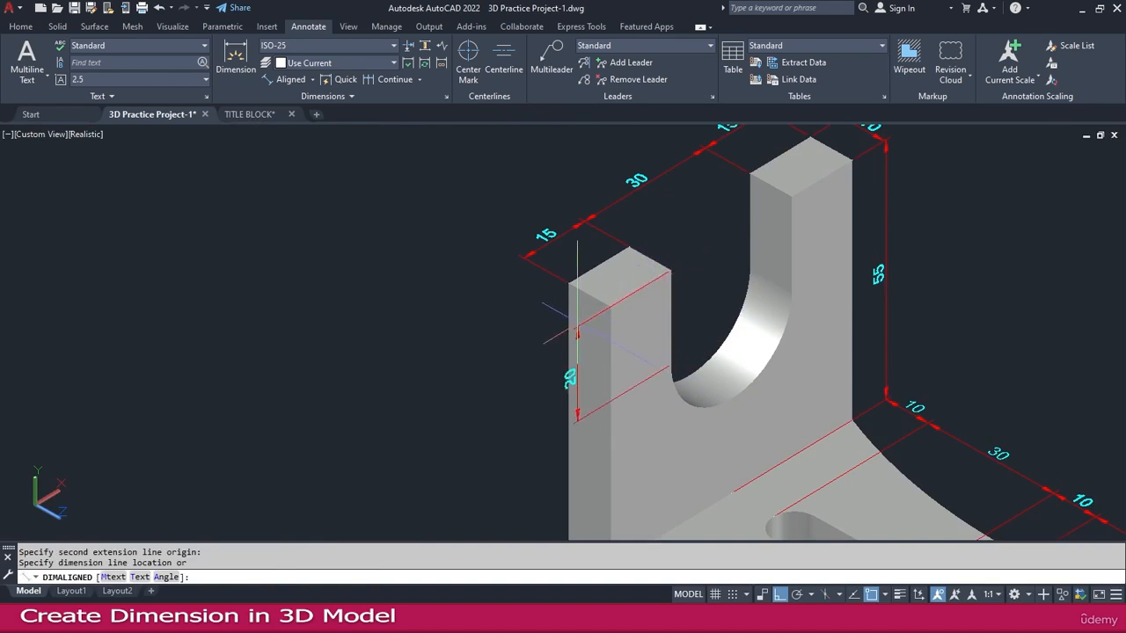
scroll(577, 332, "up", 2)
left_click(576, 333)
key("Return")
scroll(573, 268, "down", 1)
left_click(565, 263)
scroll(568, 264, "down", 3)
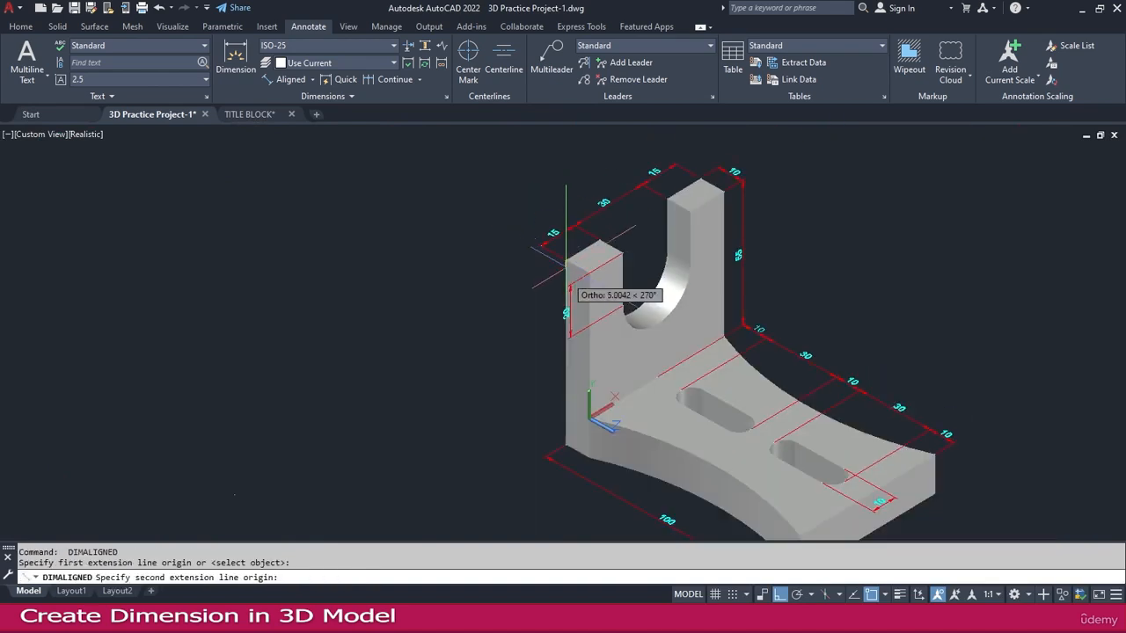
left_click(565, 445)
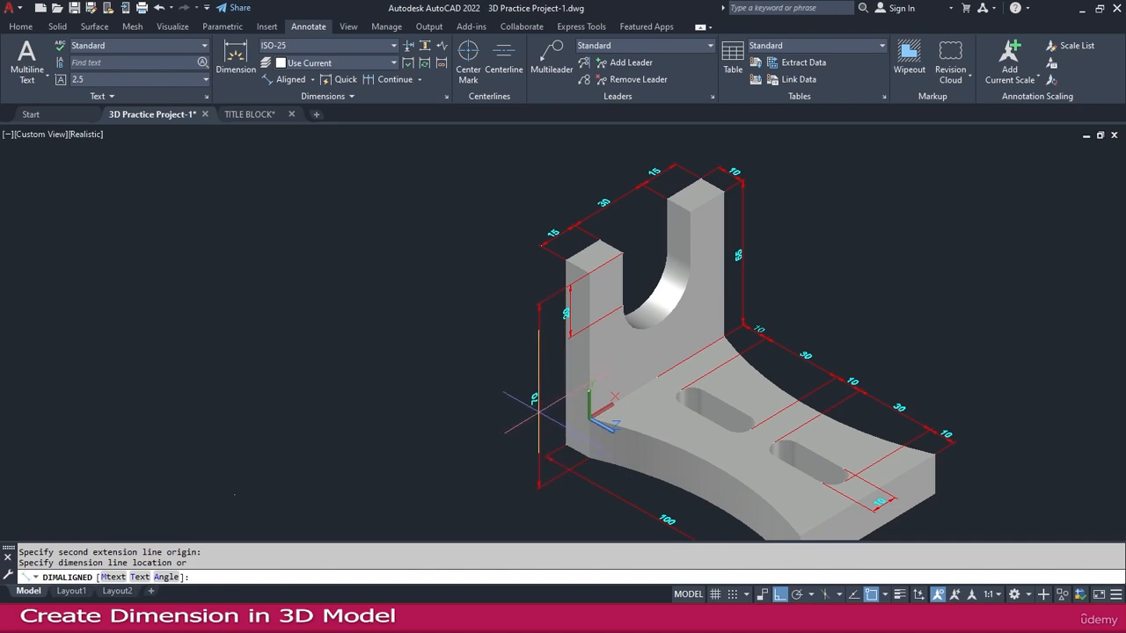
key("Escape")
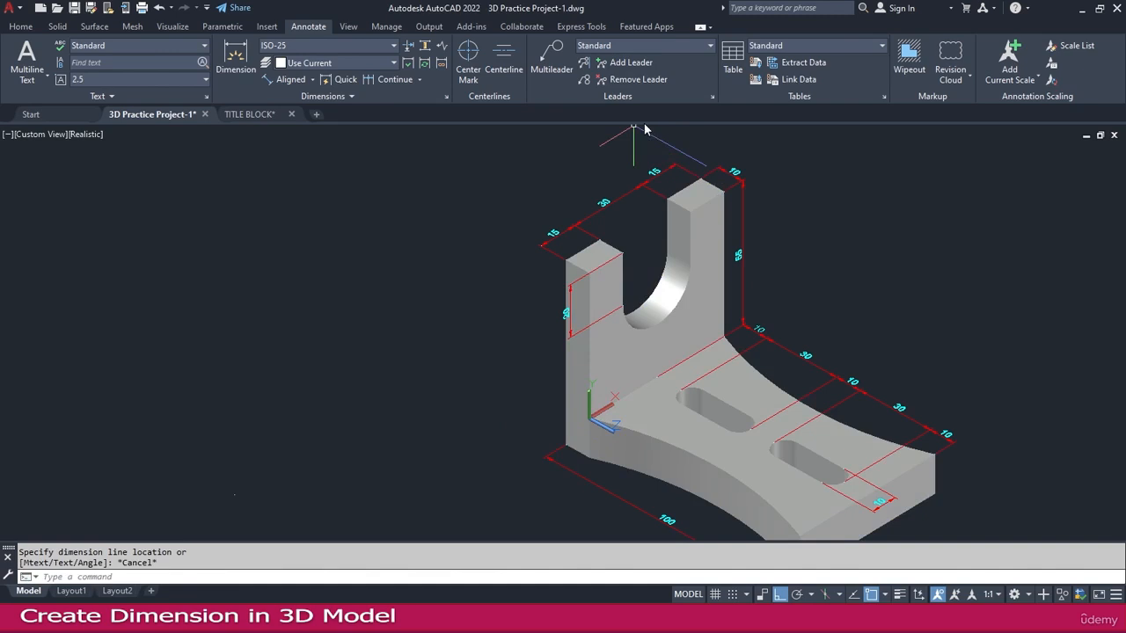
Step: Move the UCS origin to the lower rear corner of the bracket's upright
left_click(21, 27)
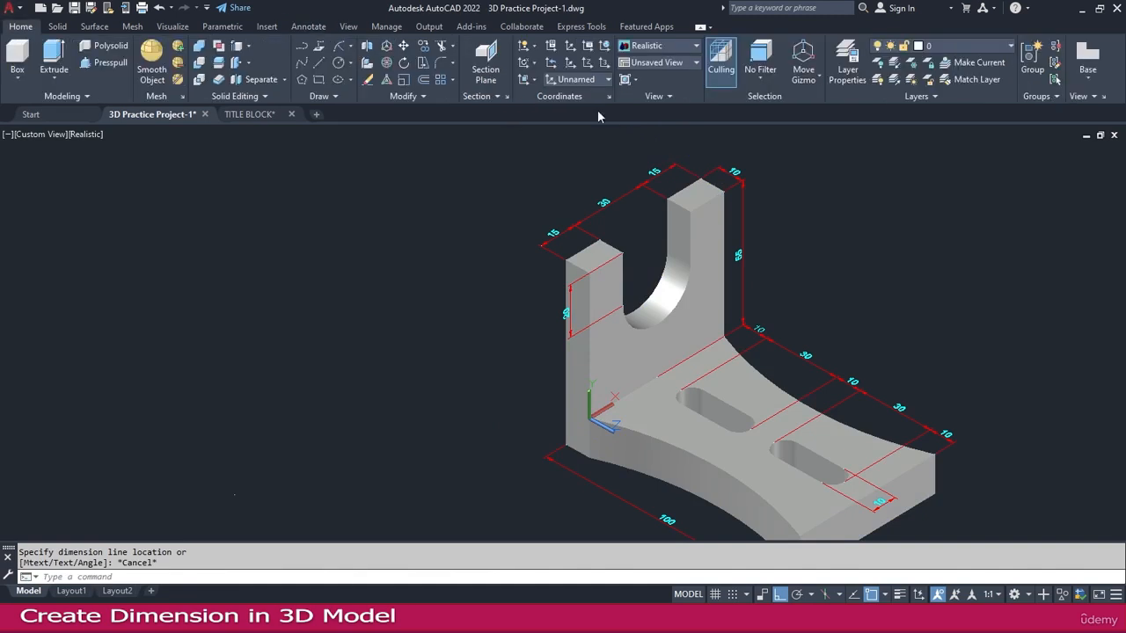
left_click(572, 66)
left_click(564, 434)
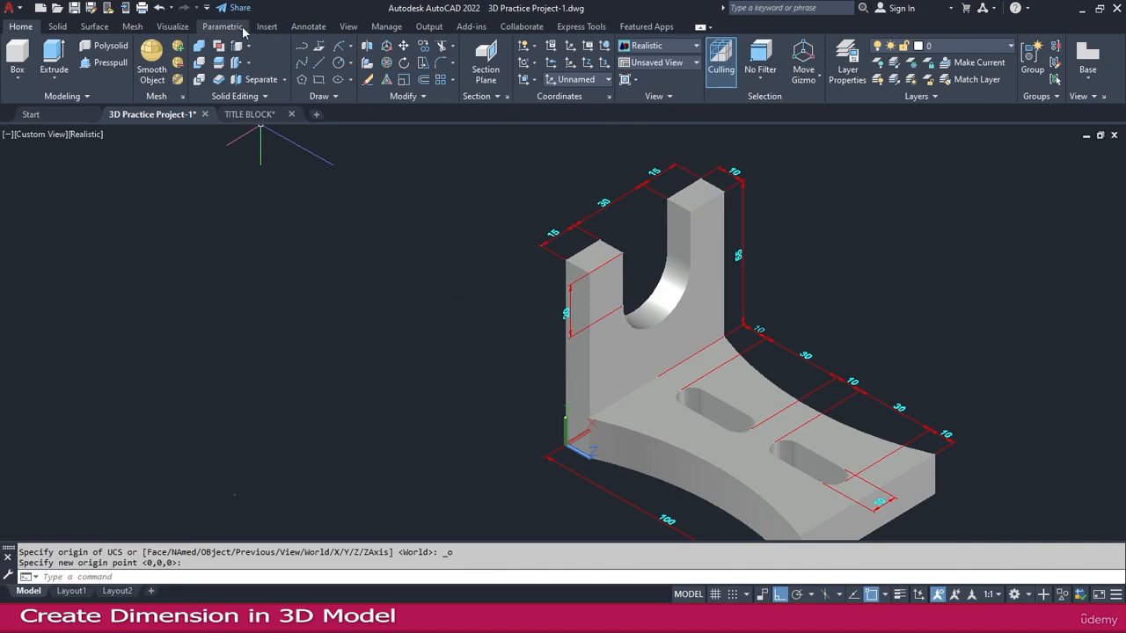
Step: Add an aligned dimension for the upright's full height along its rear vertical edge, ending where the 100 base dimension starts
left_click(309, 26)
left_click(287, 79)
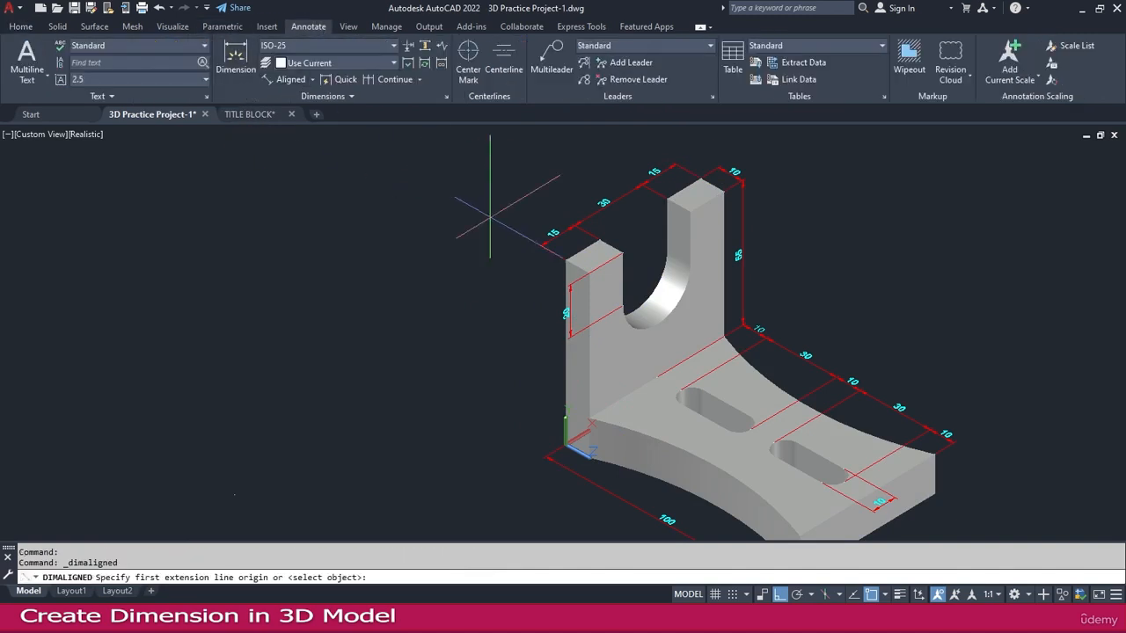
left_click(566, 262)
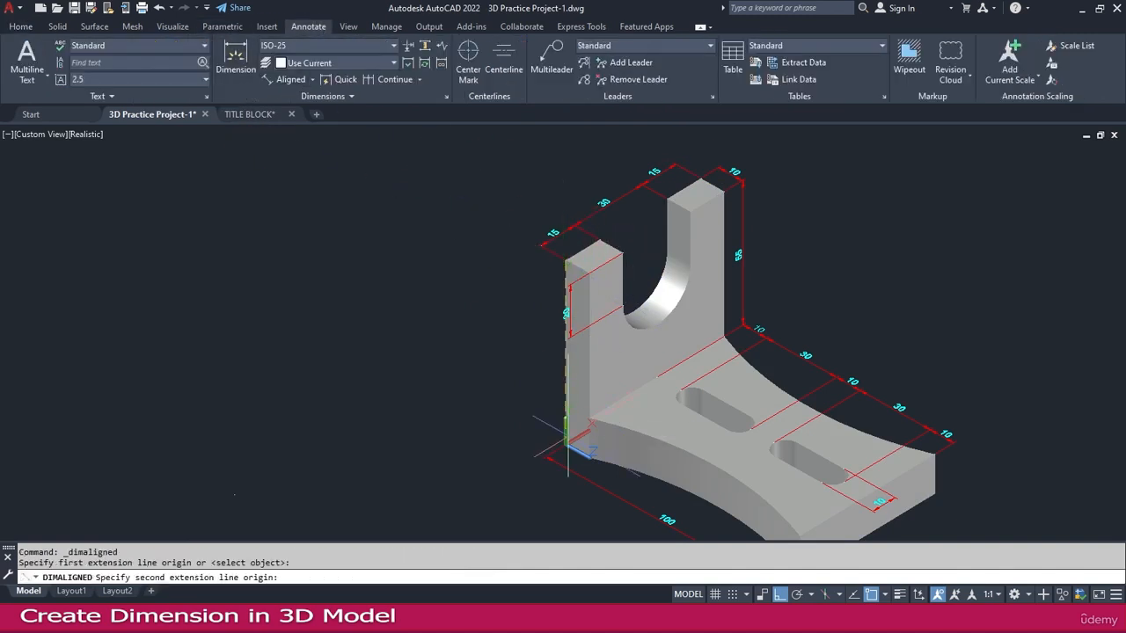
left_click(566, 445)
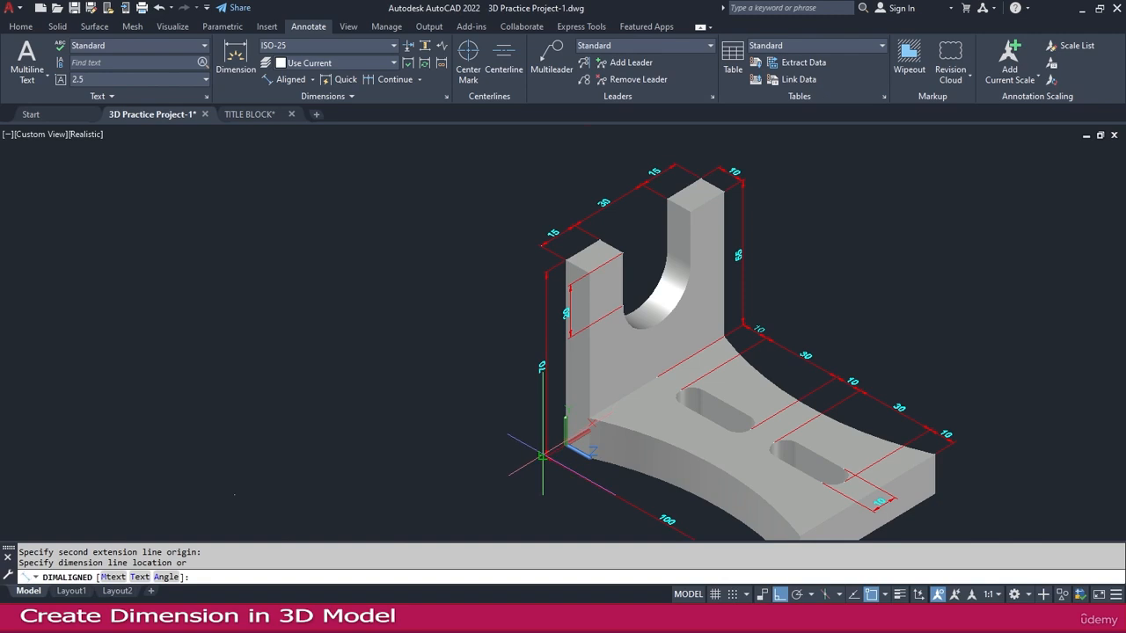
scroll(545, 457, "up", 3)
scroll(550, 453, "up", 2)
left_click(561, 434)
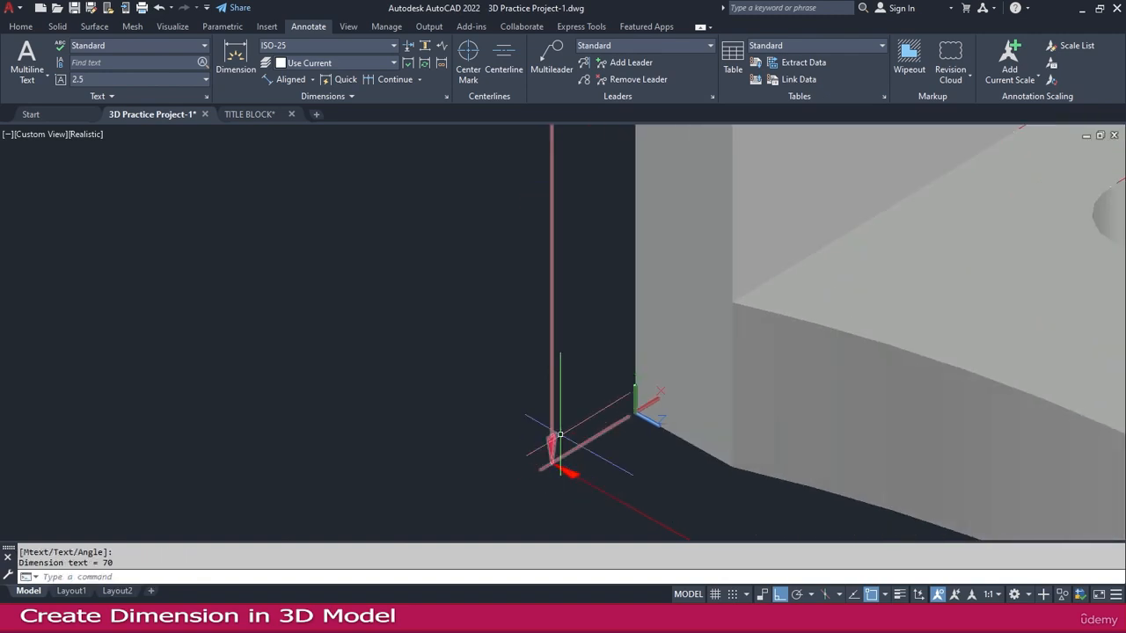
key("Escape")
scroll(510, 347, "down", 6)
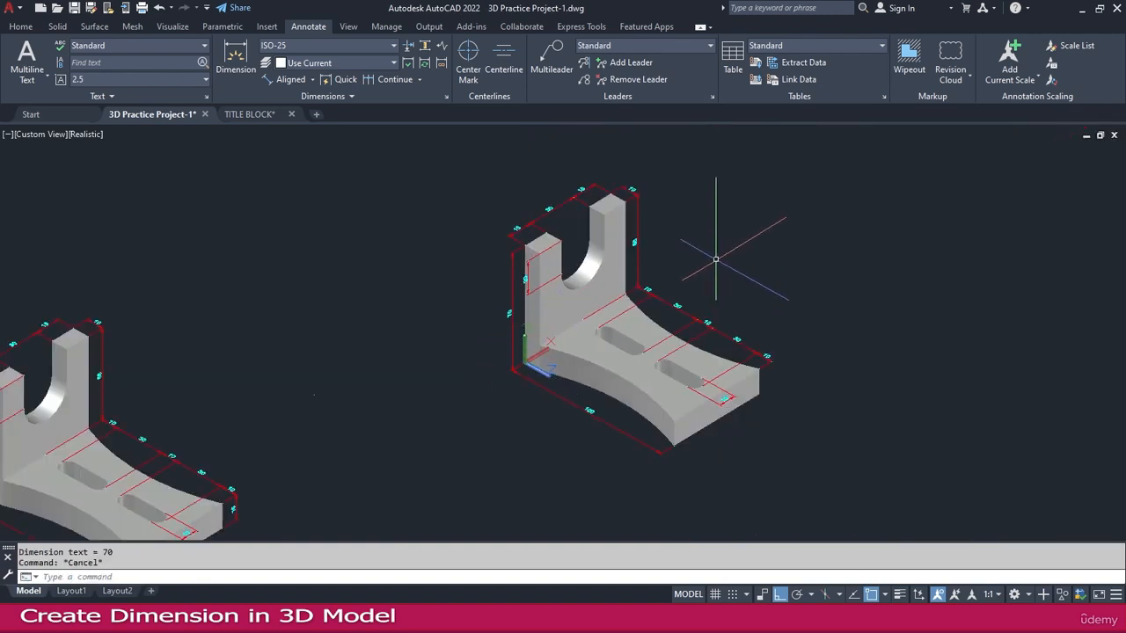
middle_click_drag(572, 358, 665, 307)
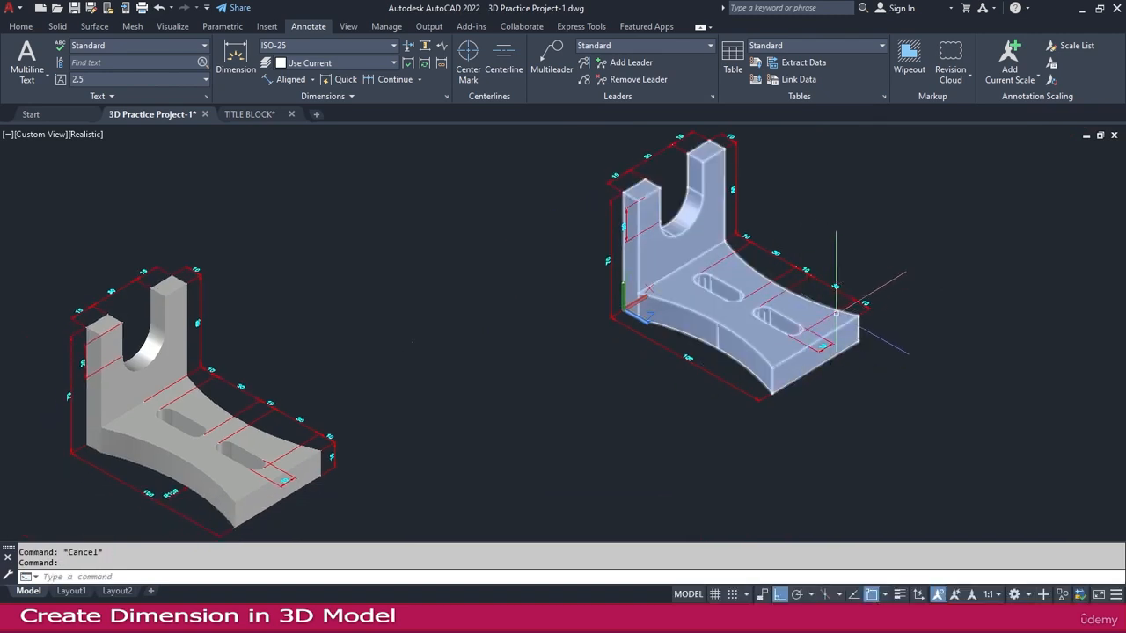
left_click_drag(704, 354, 696, 354)
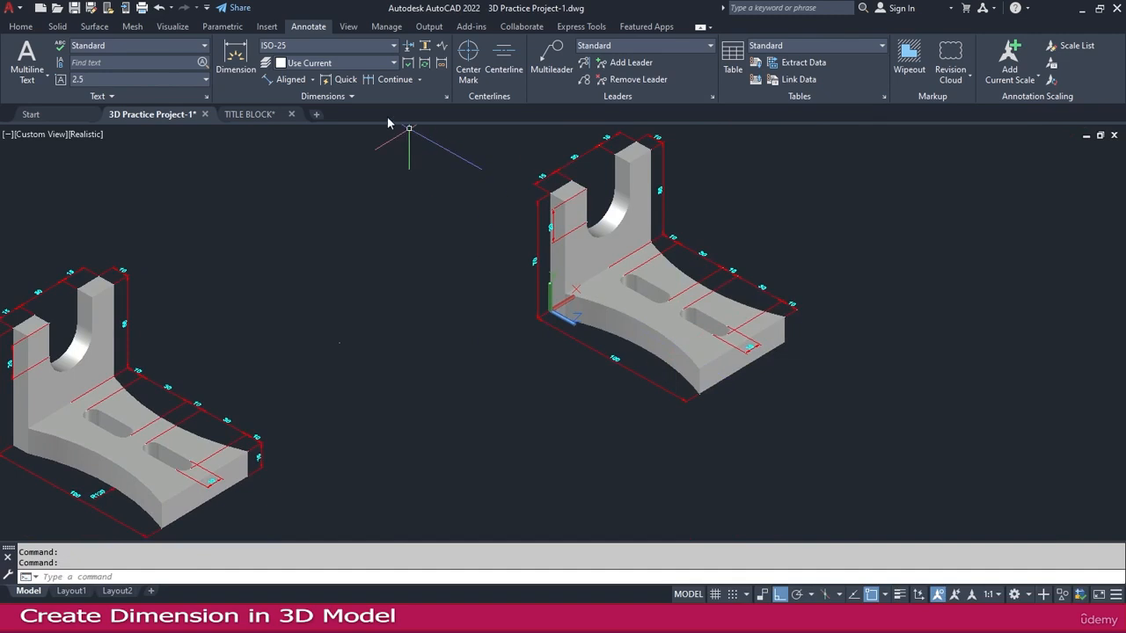
left_click(290, 79)
scroll(774, 335, "up", 4)
key("Return")
left_click(762, 353)
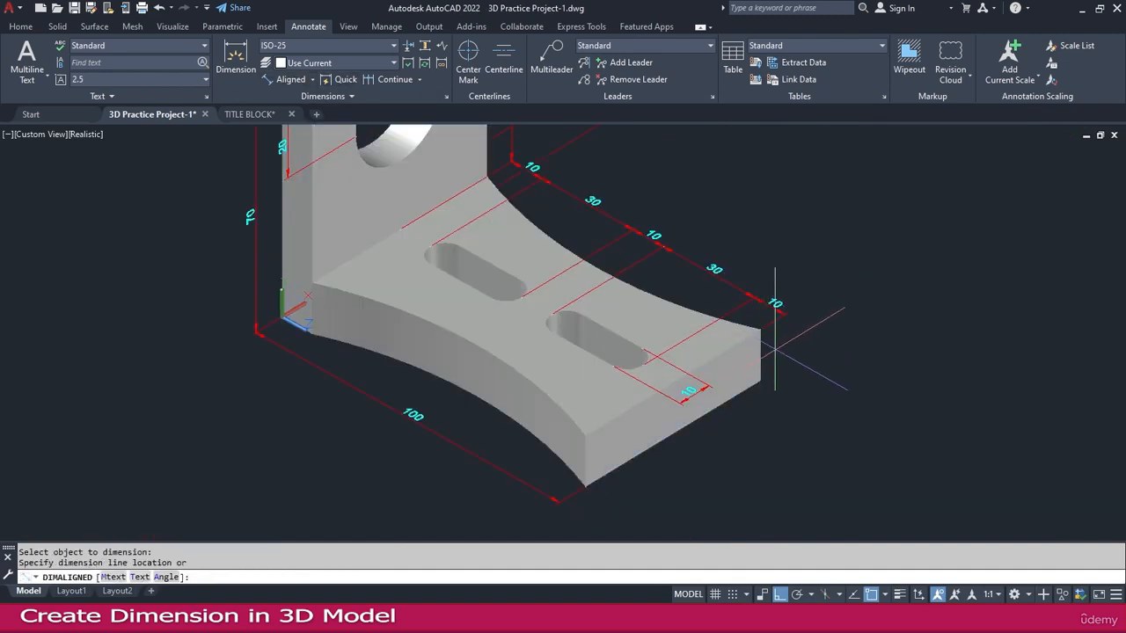
key("Escape")
scroll(774, 338, "down", 2)
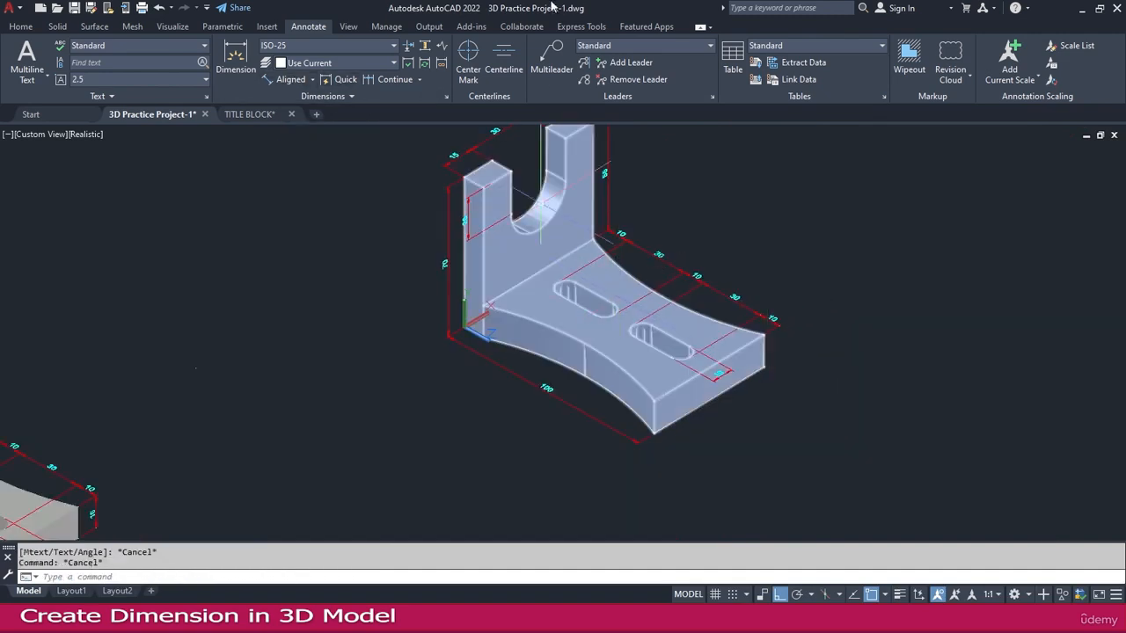
Step: Move the UCS origin to the base's lower front corner and add an aligned dimension for the thickness of the base's end face
left_click(19, 26)
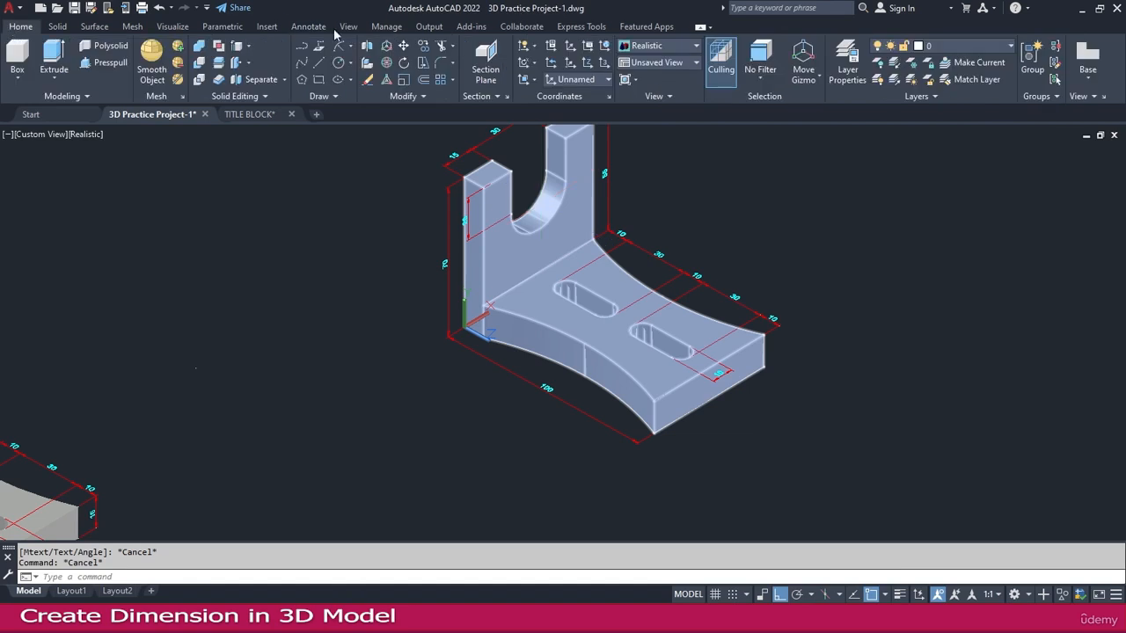
left_click(569, 67)
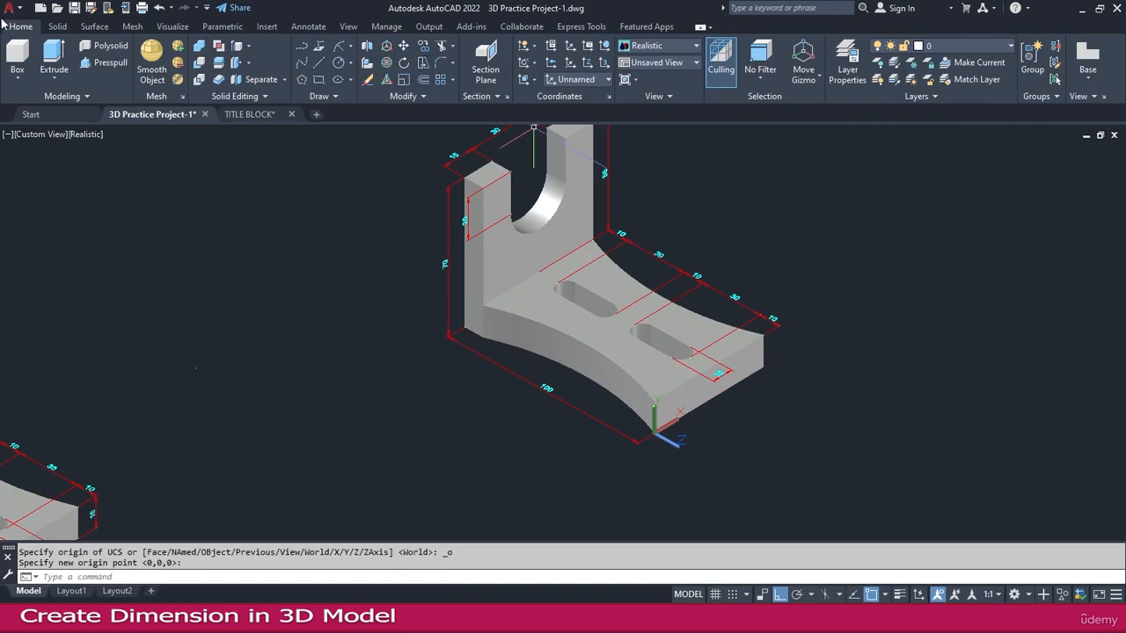
left_click(317, 28)
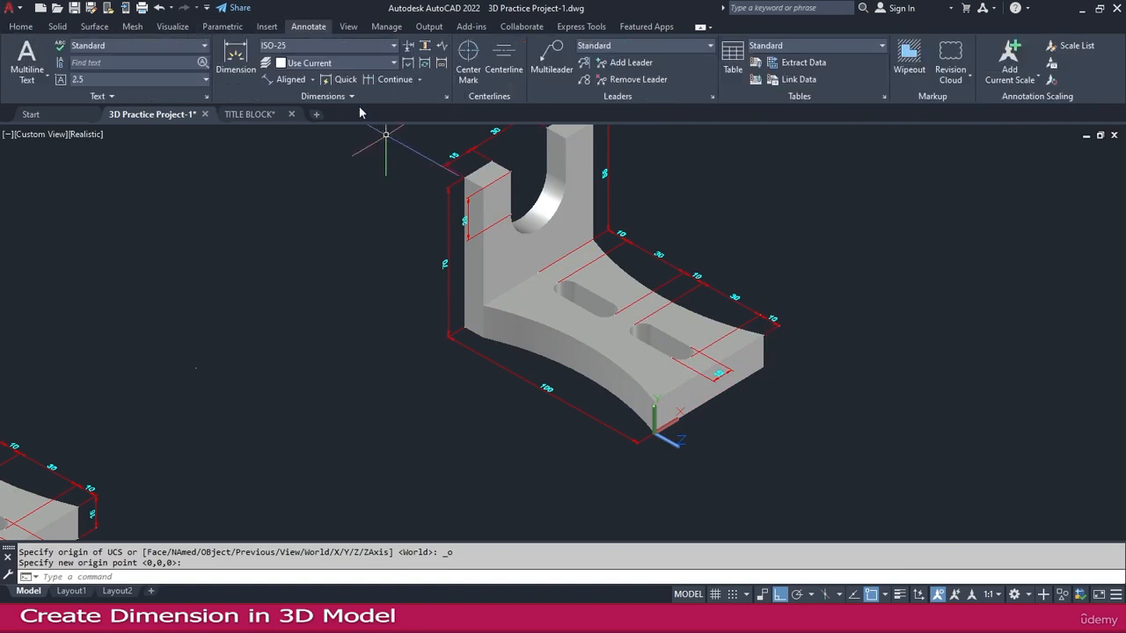
left_click(290, 79)
scroll(791, 341, "up", 3)
key("Return")
left_click(730, 368)
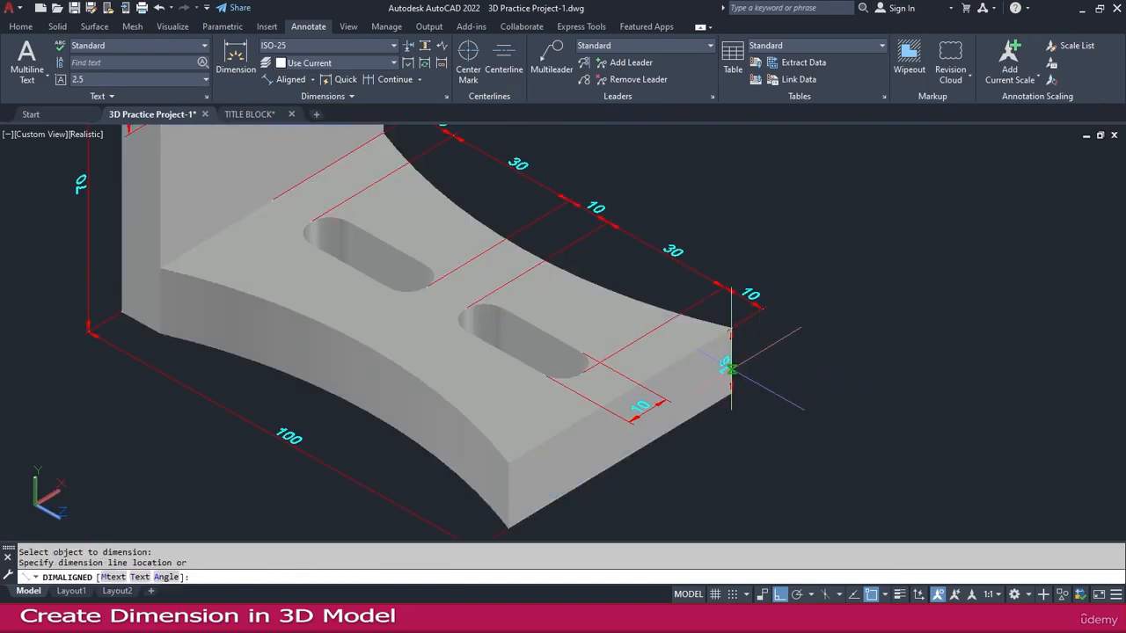
left_click(762, 309)
scroll(827, 334, "down", 5)
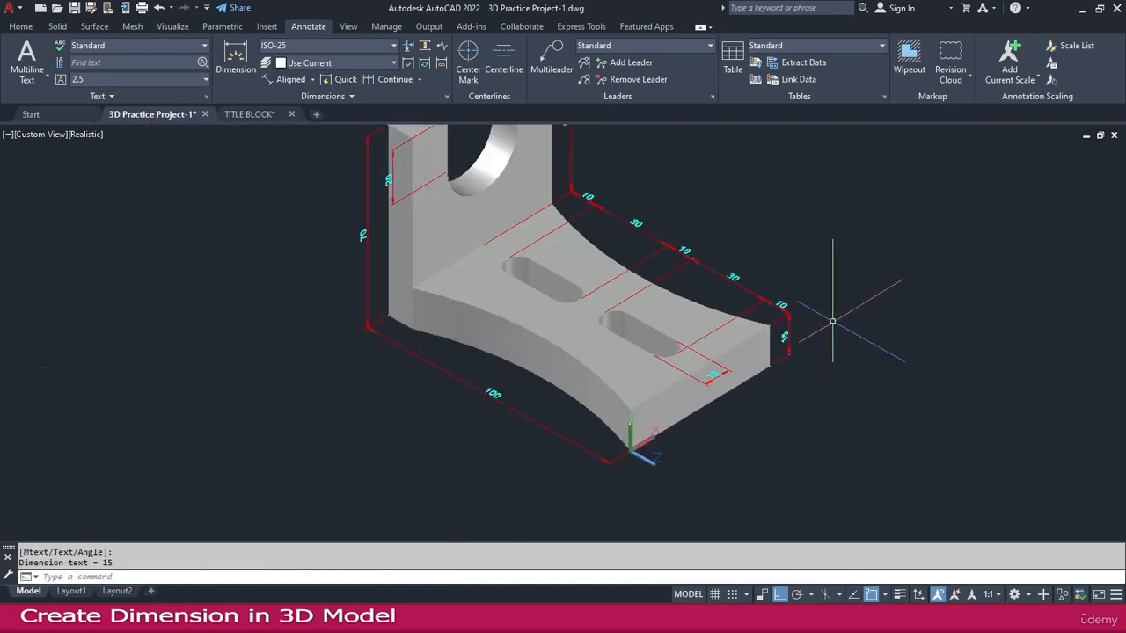
middle_click_drag(824, 297, 817, 330)
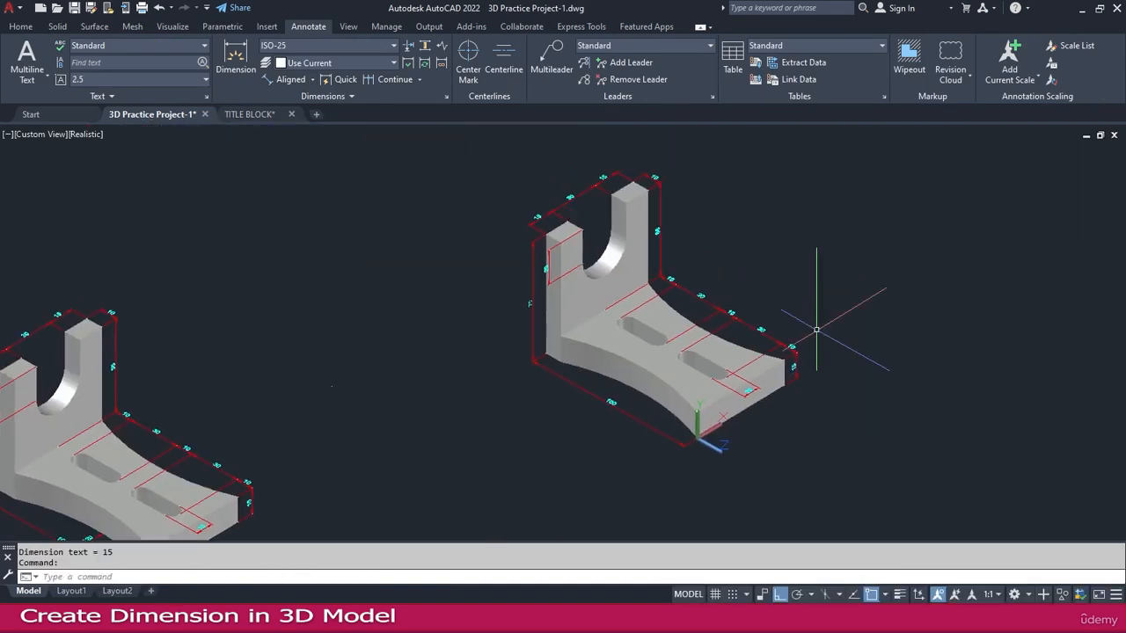
scroll(817, 331, "down", 2)
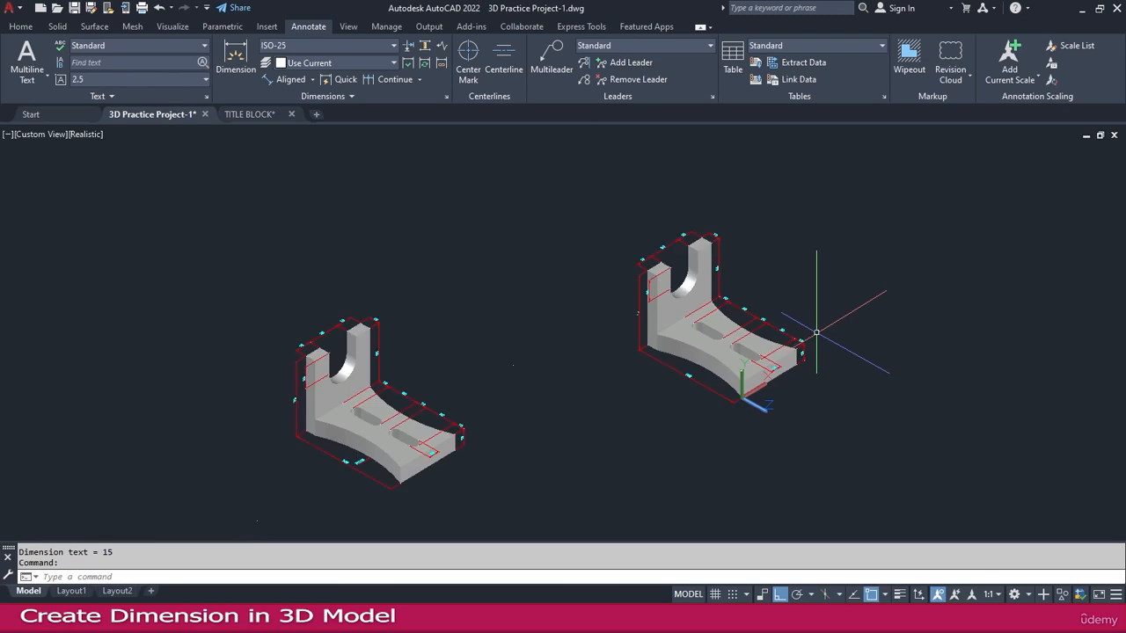
scroll(680, 376, "up", 2)
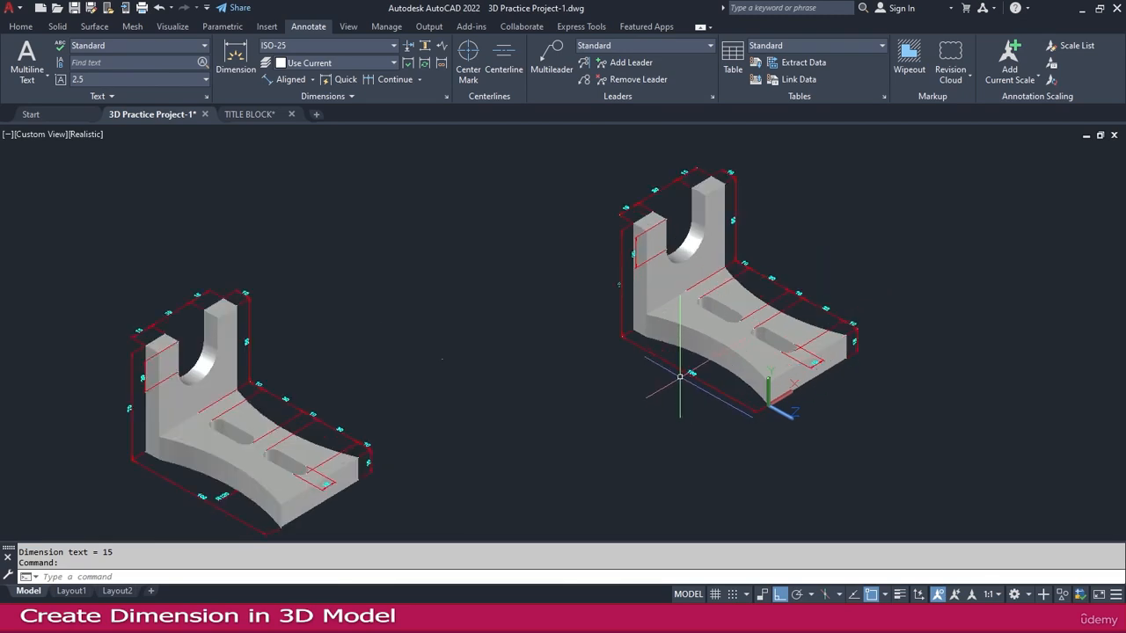
left_click(313, 80)
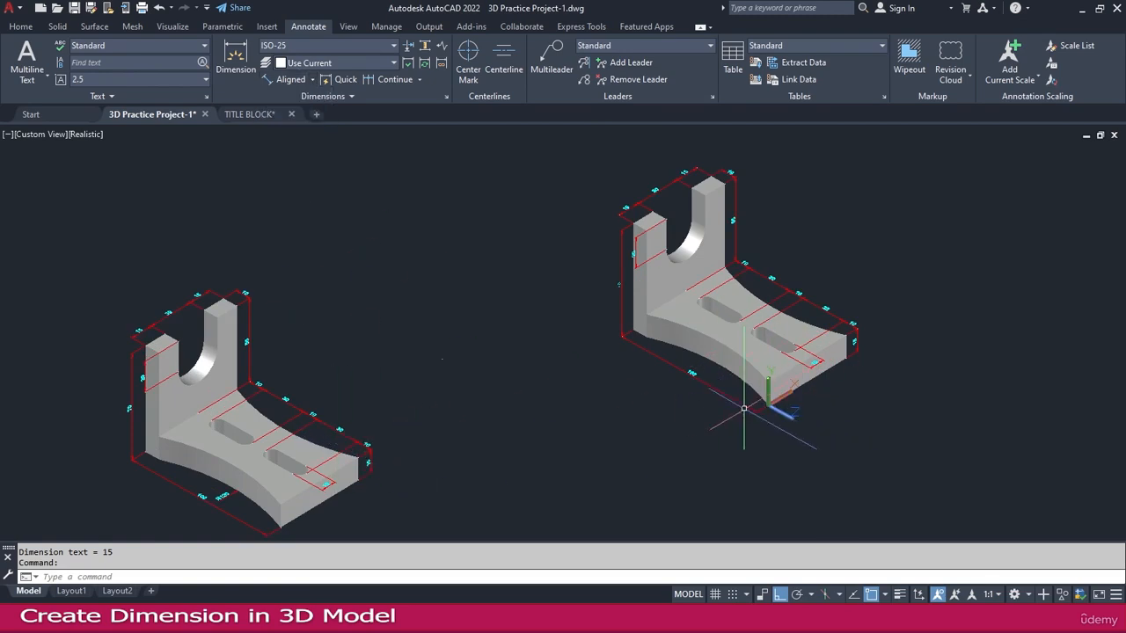
Step: Set the UCS to the Top orientation and place its origin at the lower rear corner of the bracket's upright
left_click(17, 27)
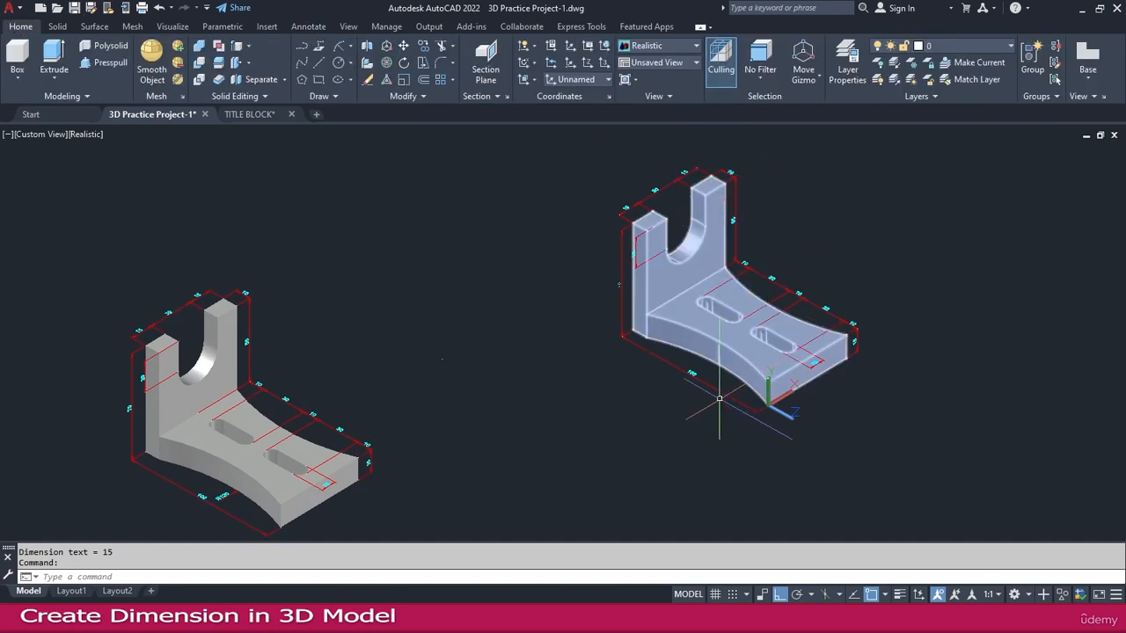
left_click(570, 81)
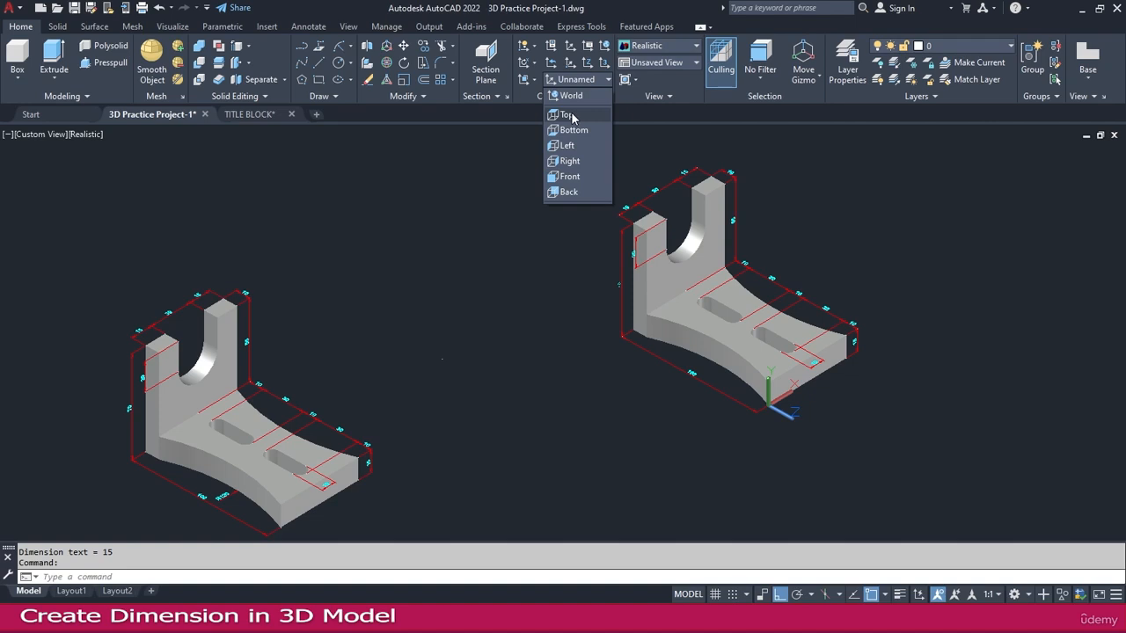
left_click(567, 115)
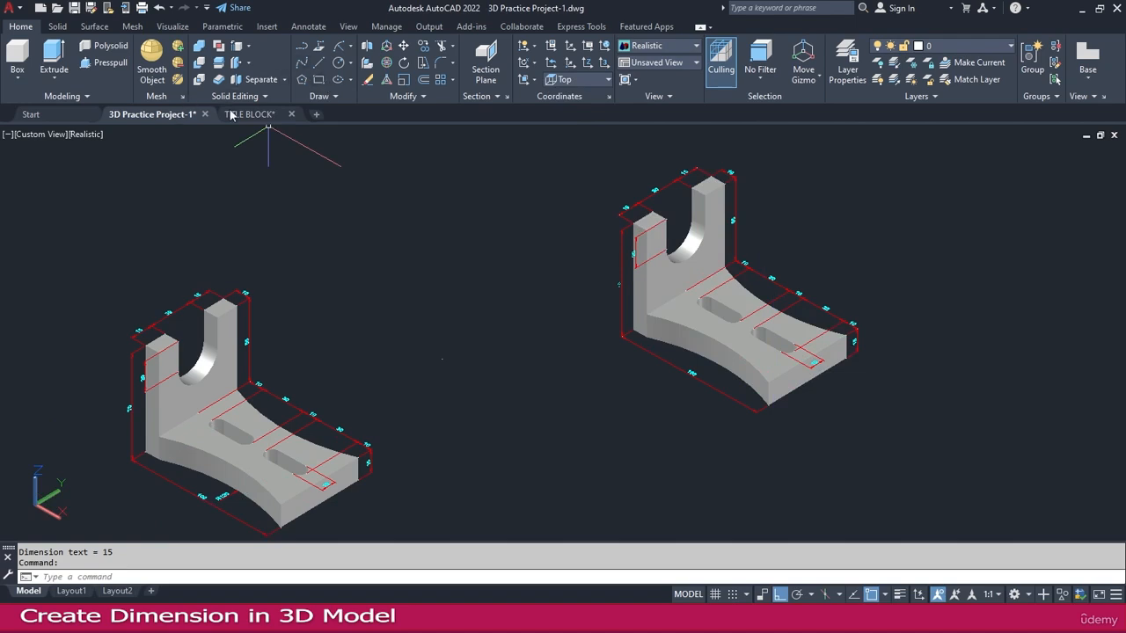
left_click(568, 68)
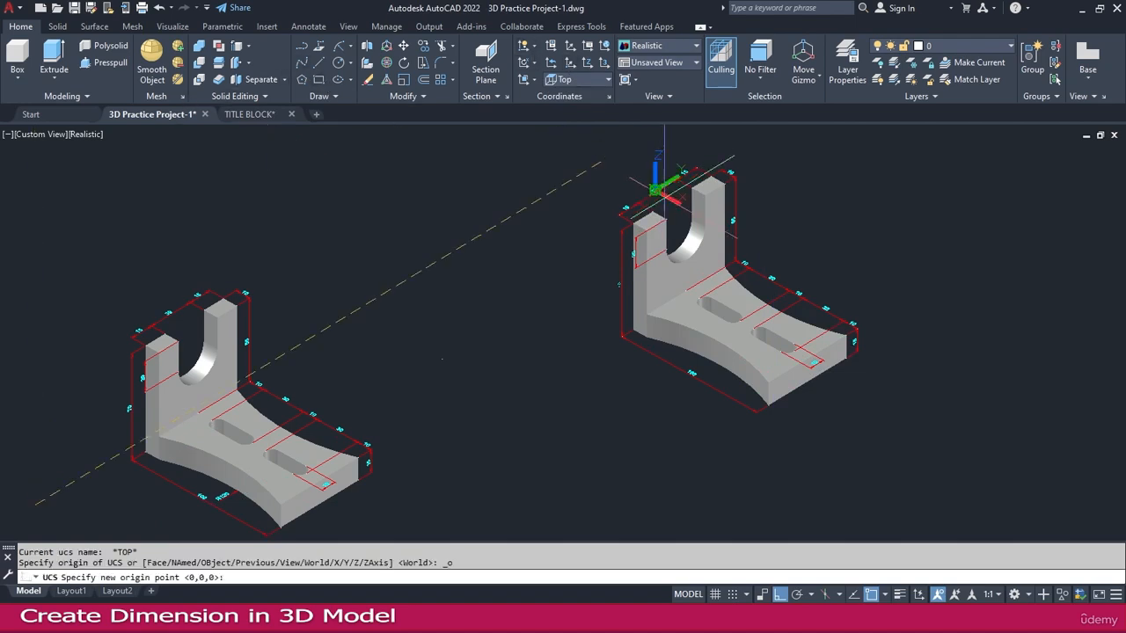
scroll(616, 352, "up", 4)
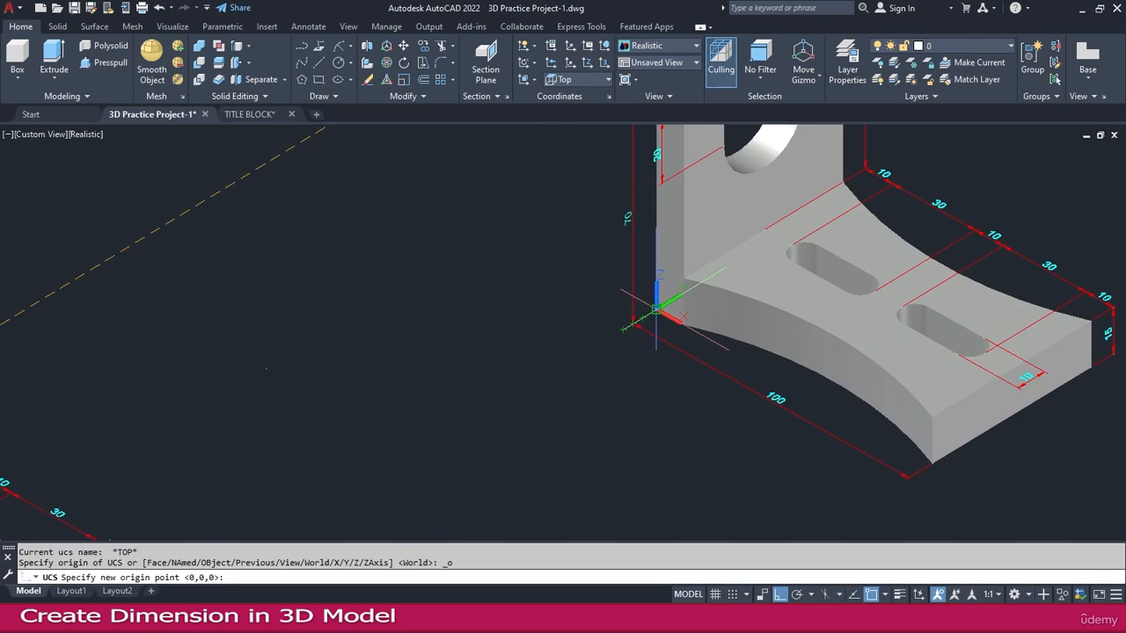
left_click(659, 308)
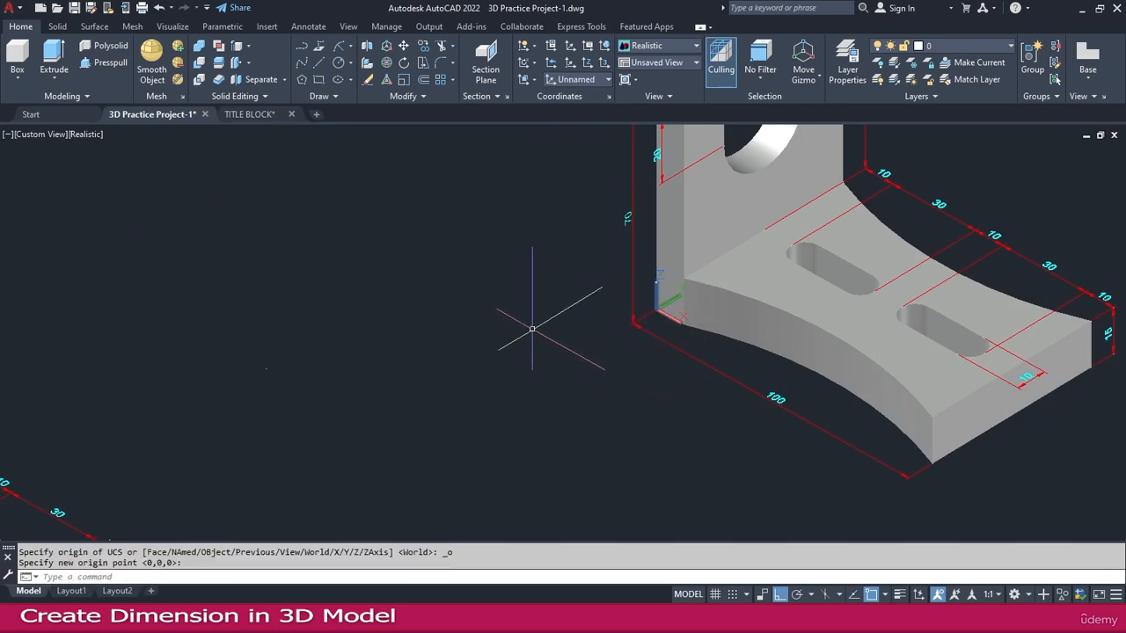
Step: Add a radius dimension to the lower curved edge on the side of the base where the 100 dimension runs
left_click(306, 26)
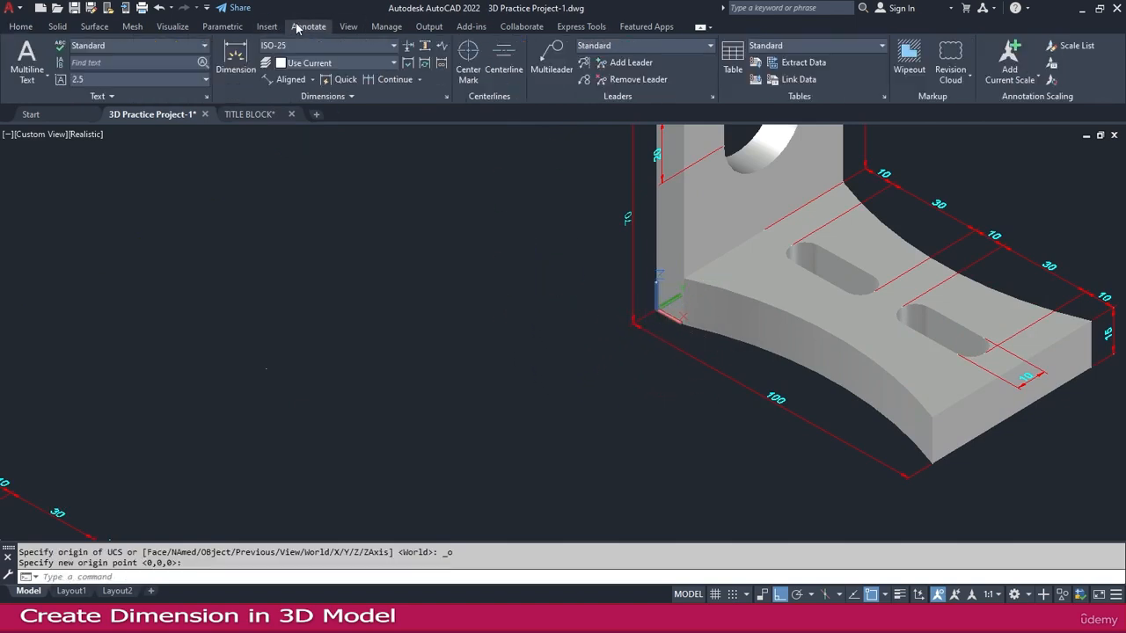
left_click(311, 79)
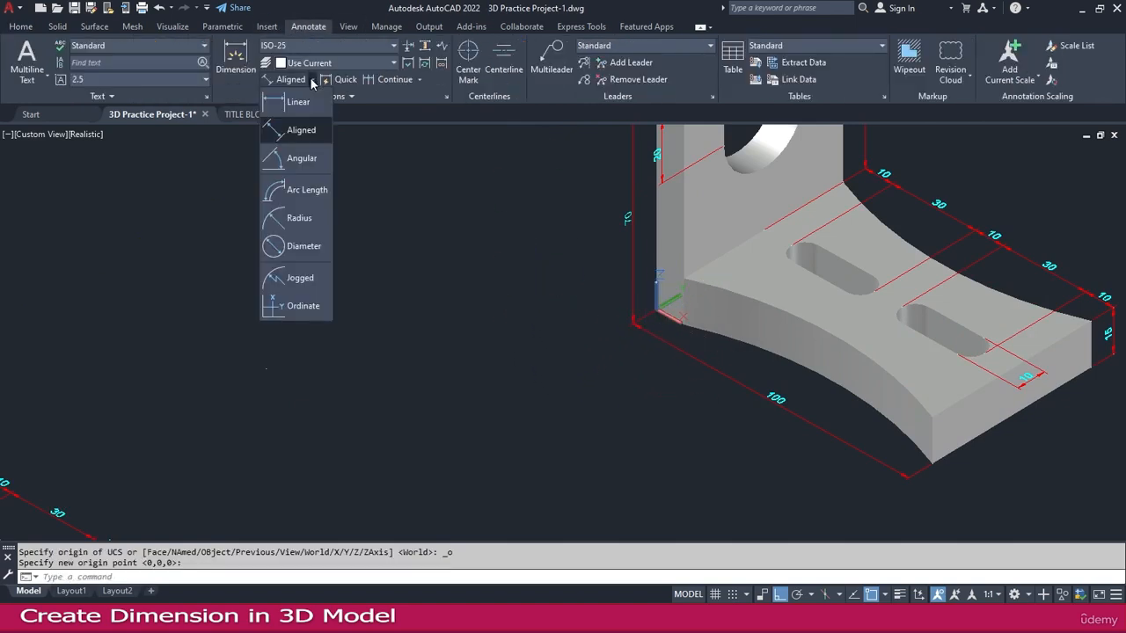
left_click(299, 220)
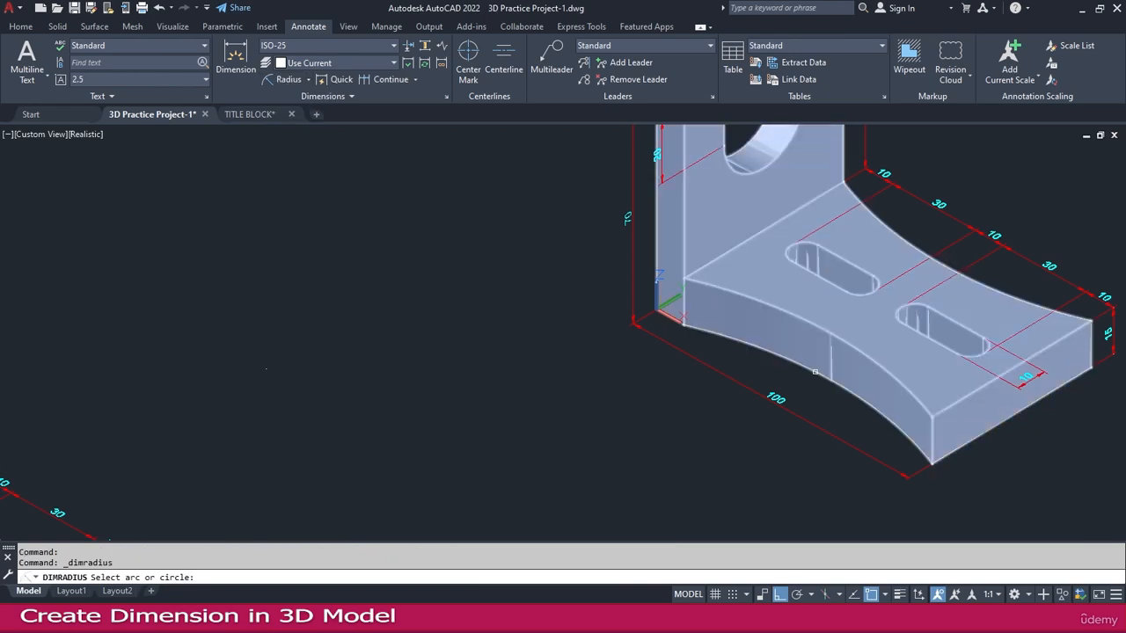
left_click(815, 372)
scroll(815, 372, "up", 4)
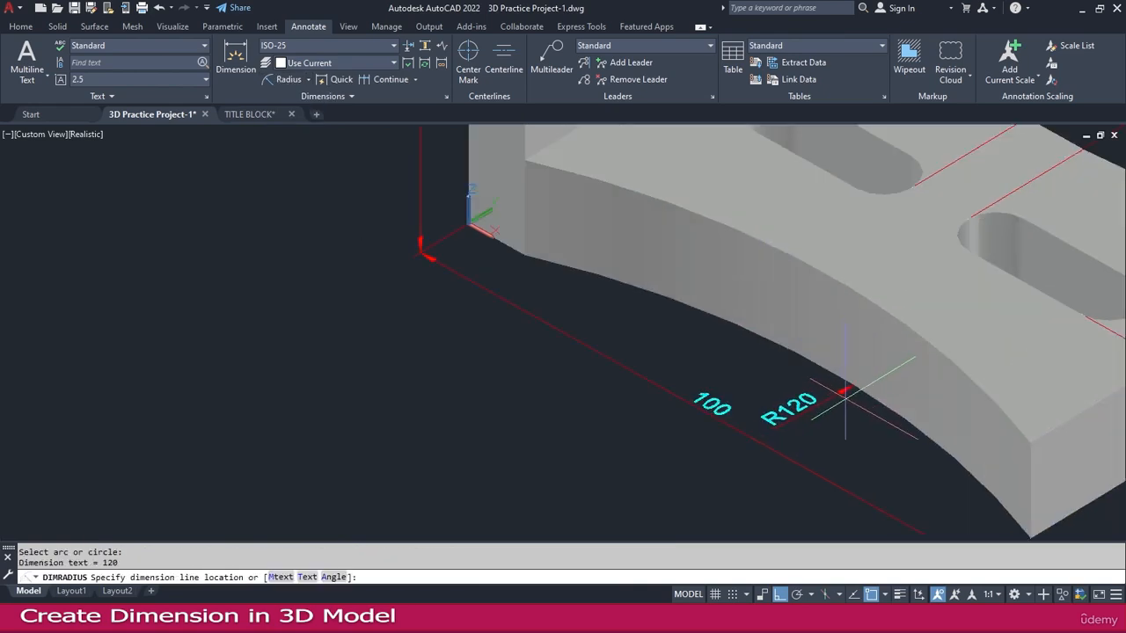
scroll(845, 398, "down", 2)
Step: Add a radius dimension to the lower curved edge on the opposite side of the base, placing it outside the bracket
middle_click_drag(794, 359, 633, 327, "shift")
scroll(618, 322, "down", 2)
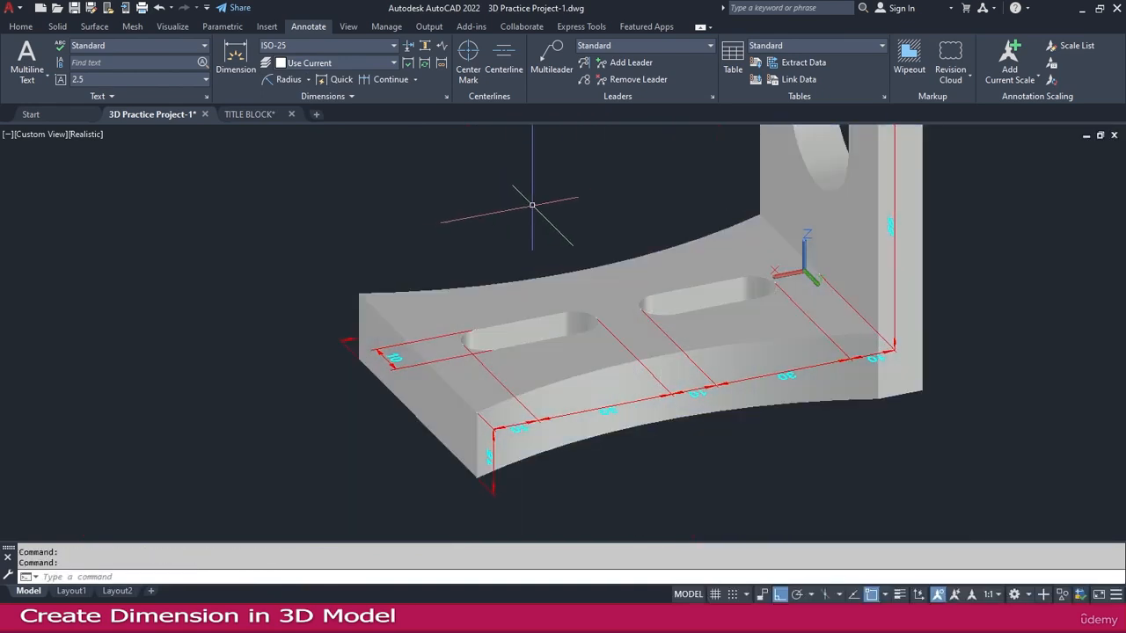
left_click(290, 81)
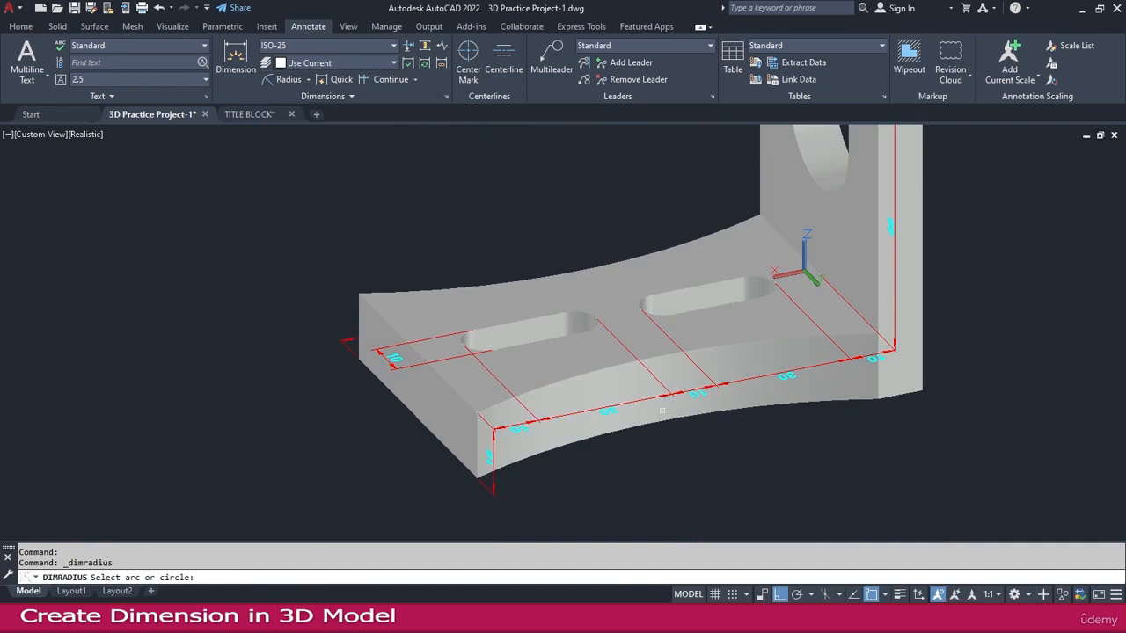
left_click(635, 428)
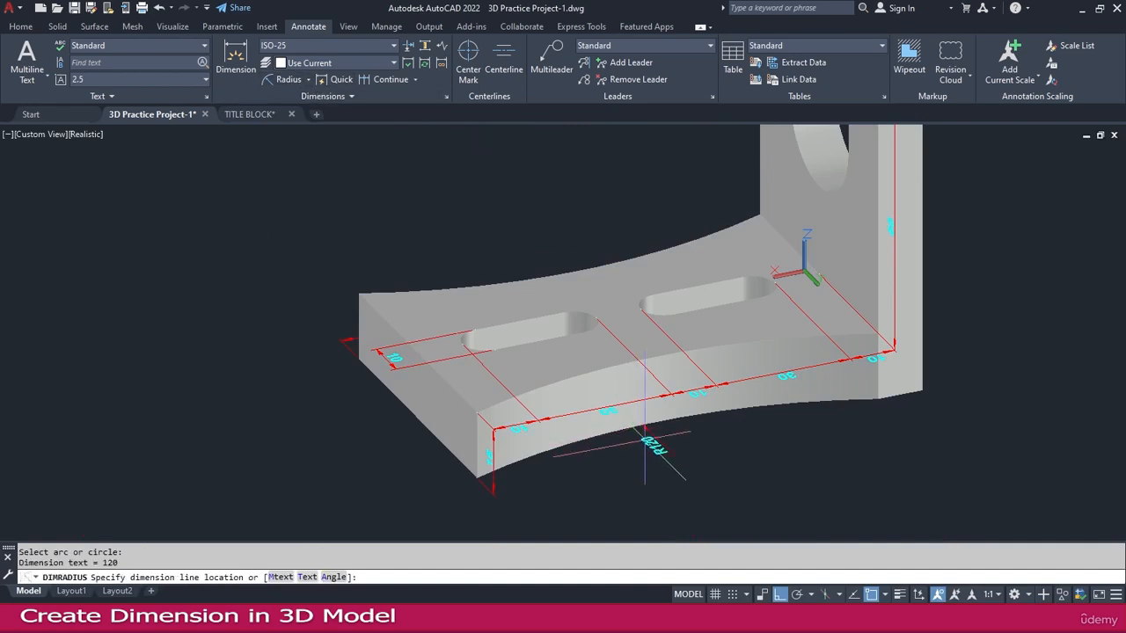
left_click(719, 437)
middle_click_drag(720, 437, 705, 376, "shift")
scroll(619, 333, "down", 5)
middle_click_drag(635, 331, 632, 315, "shift")
middle_click_drag(519, 354, 553, 331)
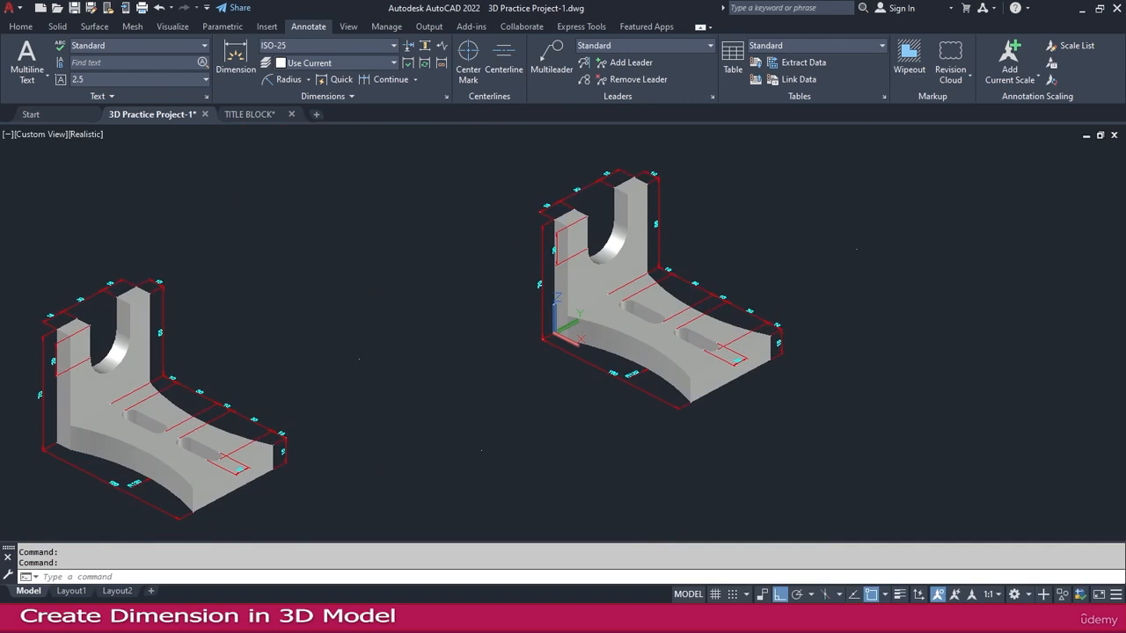
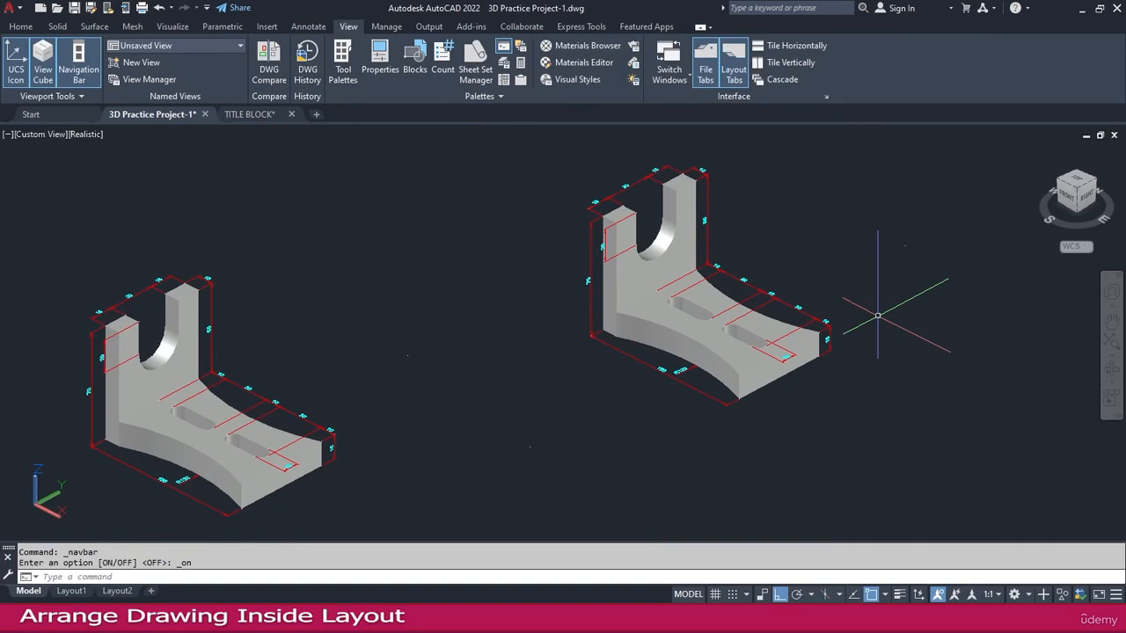
Step: Look at the A3 sheet in the TITLE BLOCK drawing and return to 3D Practice Project-1
left_click(20, 26)
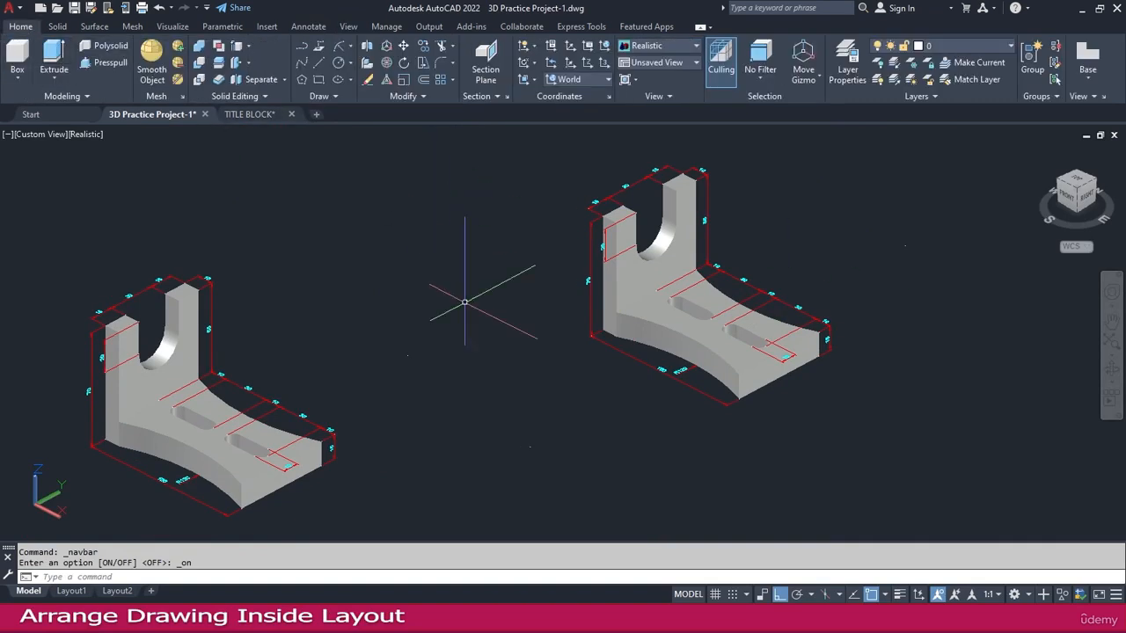
left_click(258, 114)
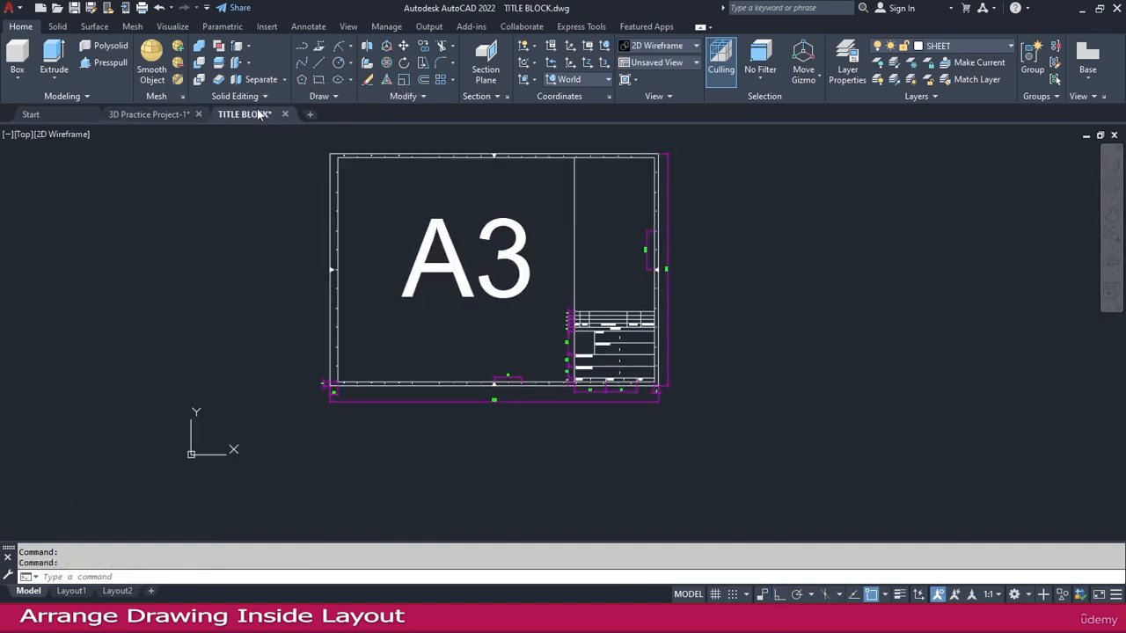
left_click(149, 114)
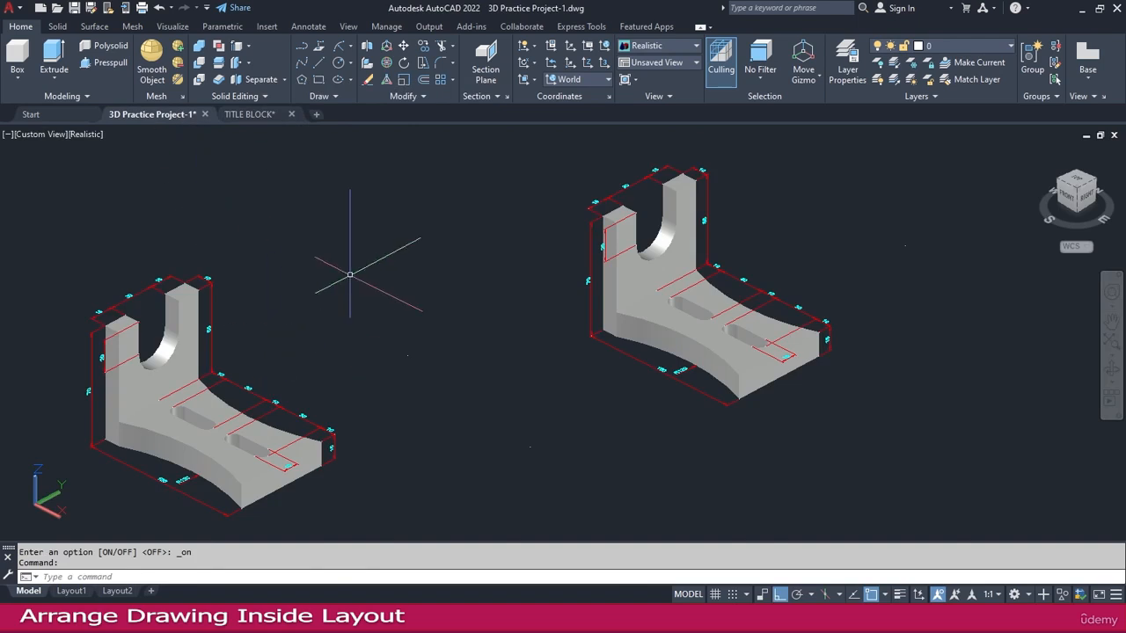
Step: Delete the first bracket copy together with its dimensions, keeping the second bracket, and fit the remaining model in view
left_click(386, 205)
left_click(88, 519)
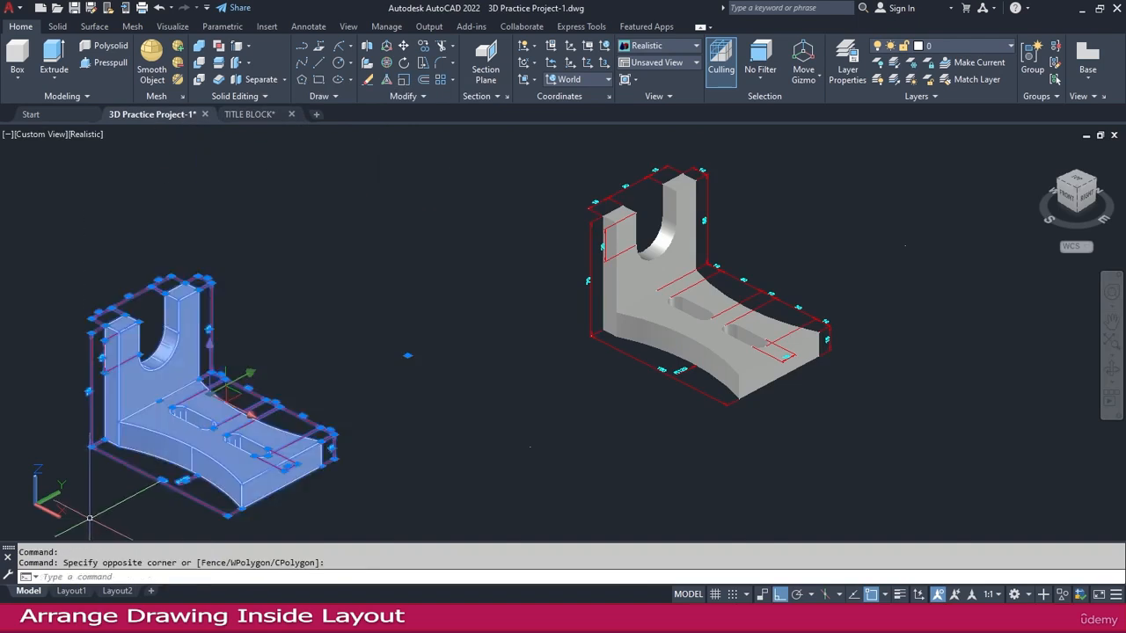
key("Delete")
middle_click_drag(576, 424, 428, 446)
scroll(789, 259, "up", 2)
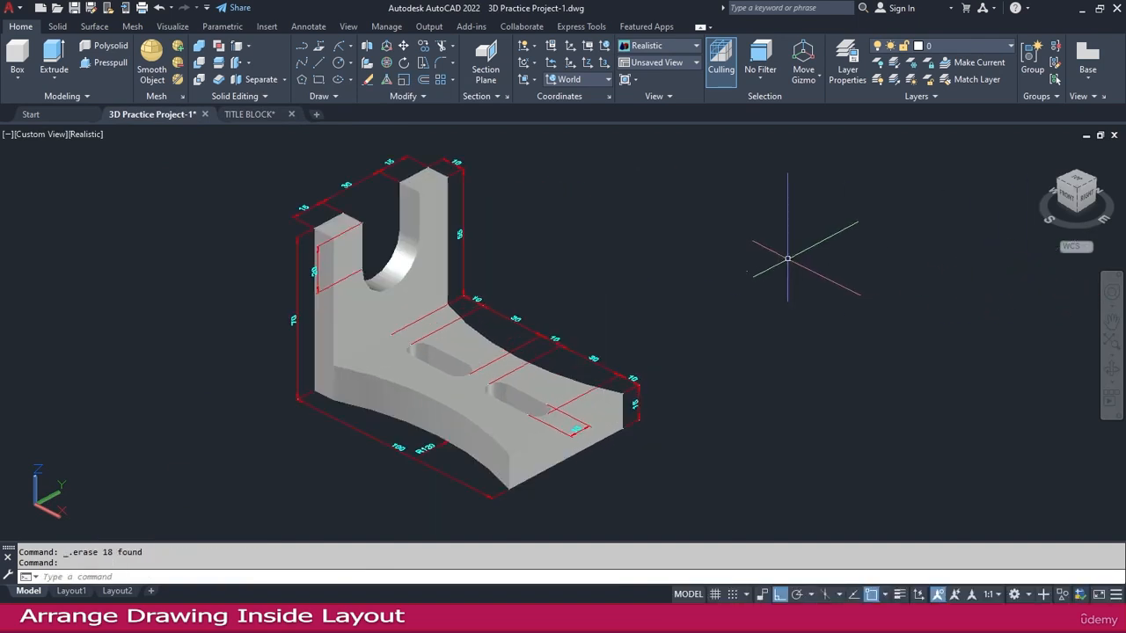
middle_click(795, 252)
middle_click(794, 251)
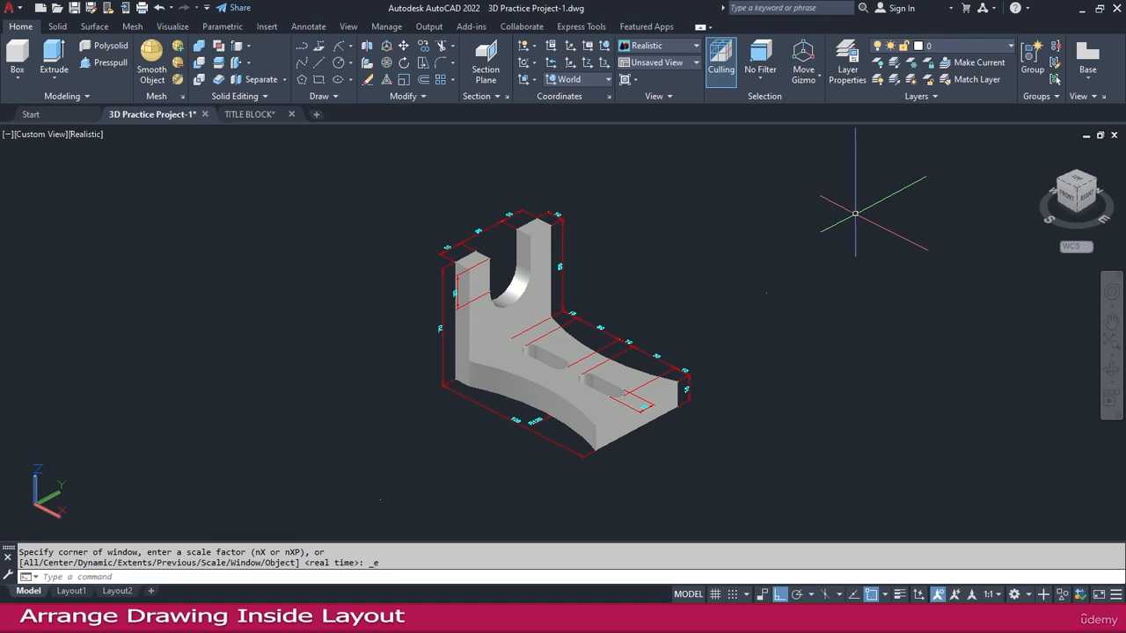
Step: Open Layout1, dismiss the Page Setup Manager and delete the default viewport from the sheet
left_click(81, 592)
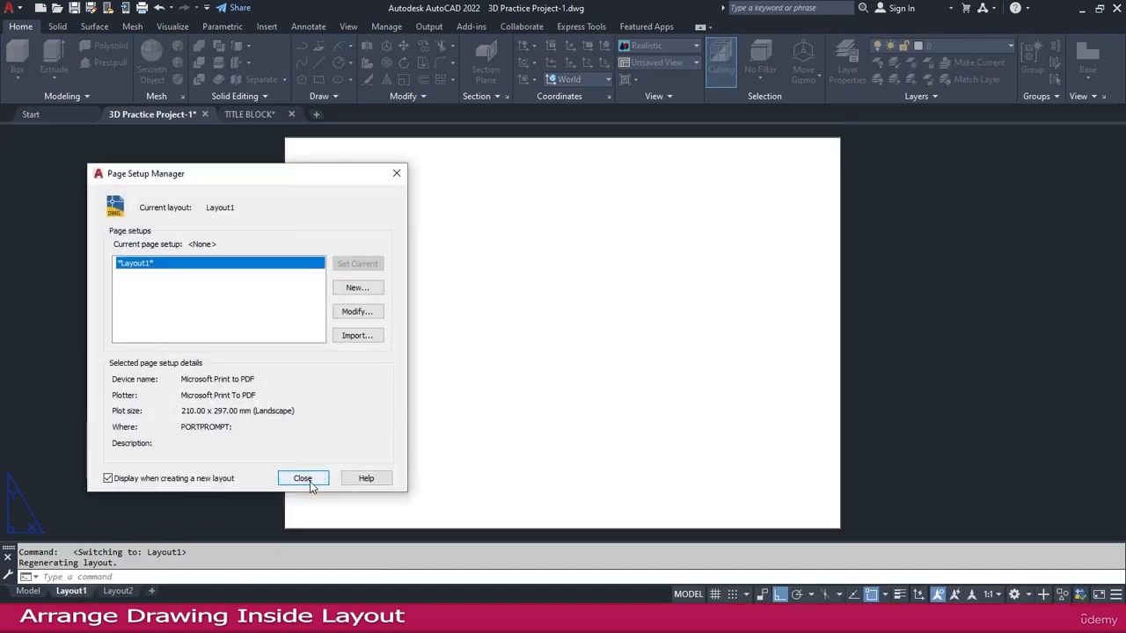
left_click(310, 481)
left_click(416, 407)
left_click(337, 407)
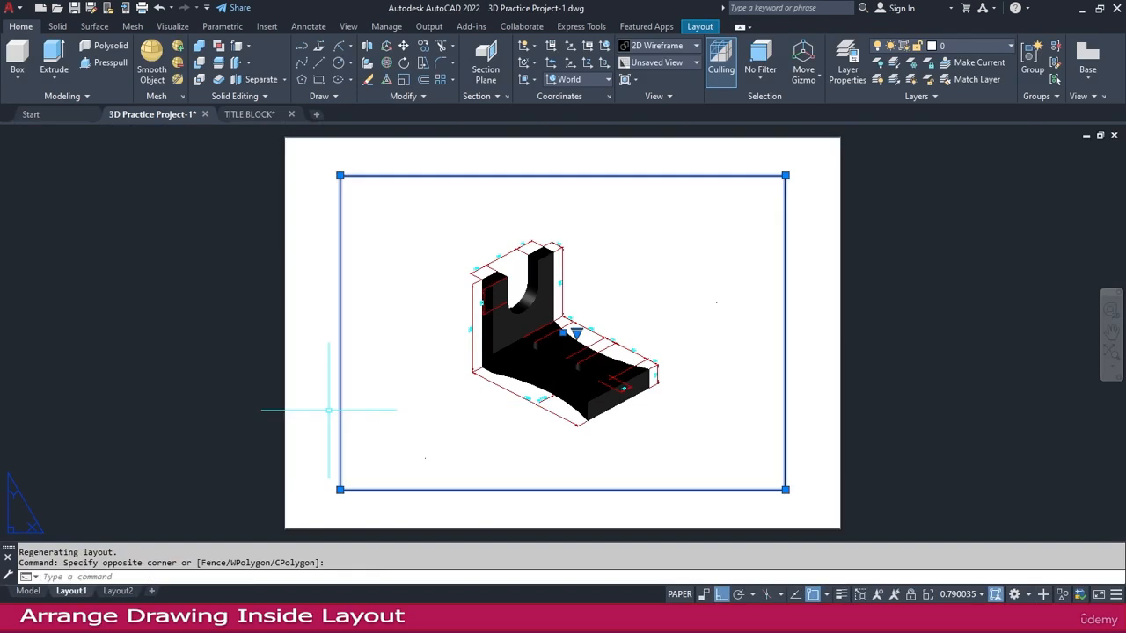
key("Delete")
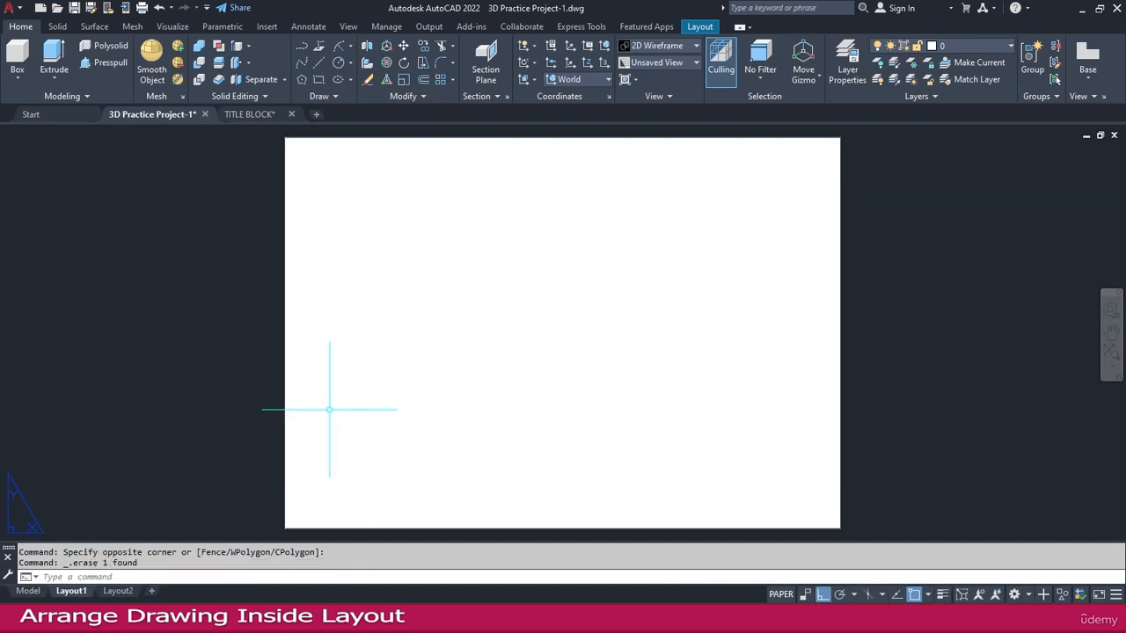
Step: Modify the Layout1 page setup to use the DWG To PDF.pc3 plotter and ISO full bleed A3 (420.00 x 297.00 MM) paper
right_click(79, 593)
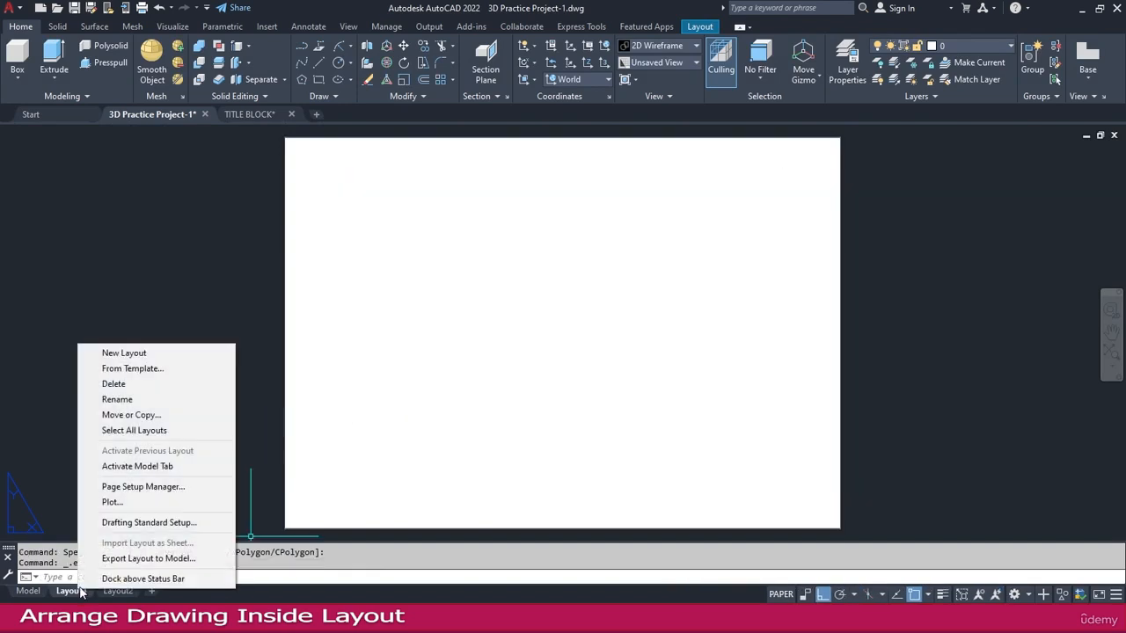
left_click(141, 487)
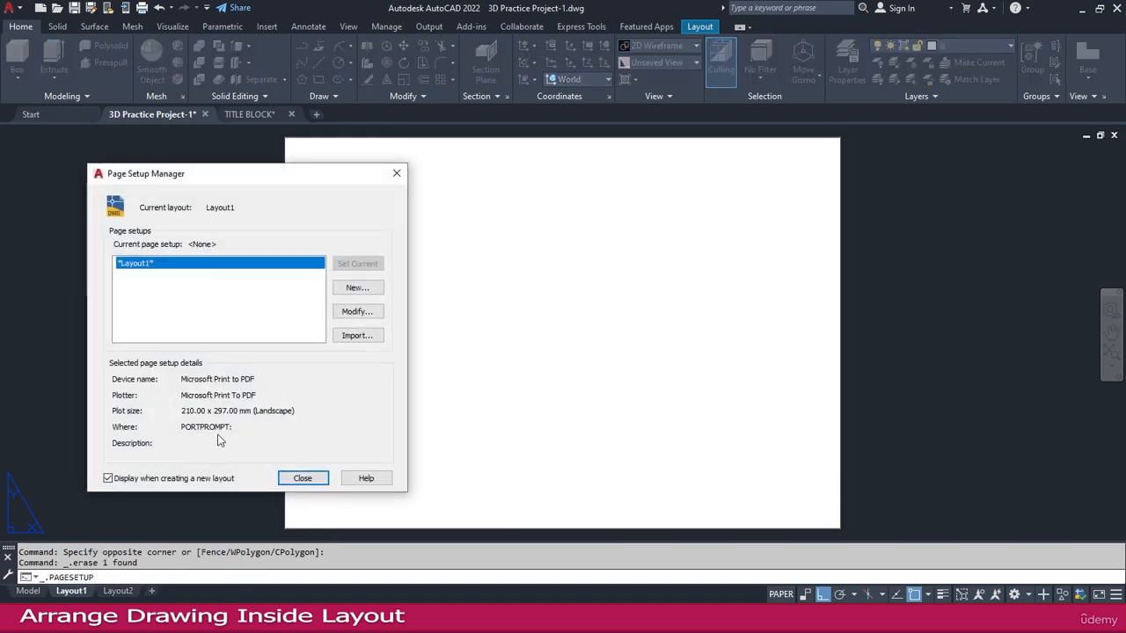
left_click(356, 311)
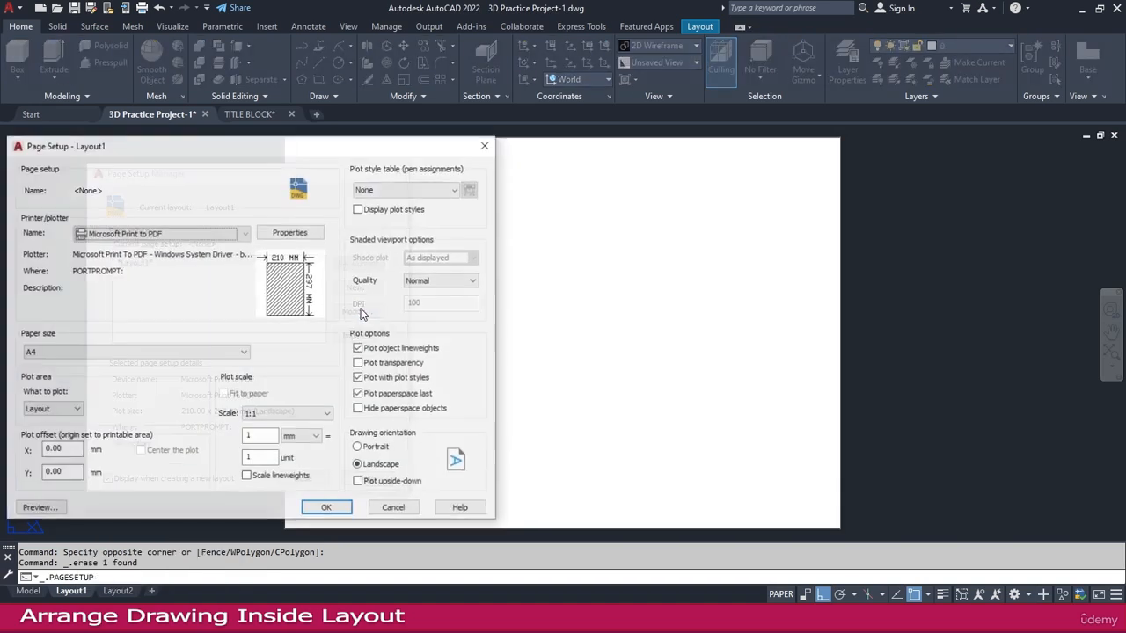
left_click(230, 234)
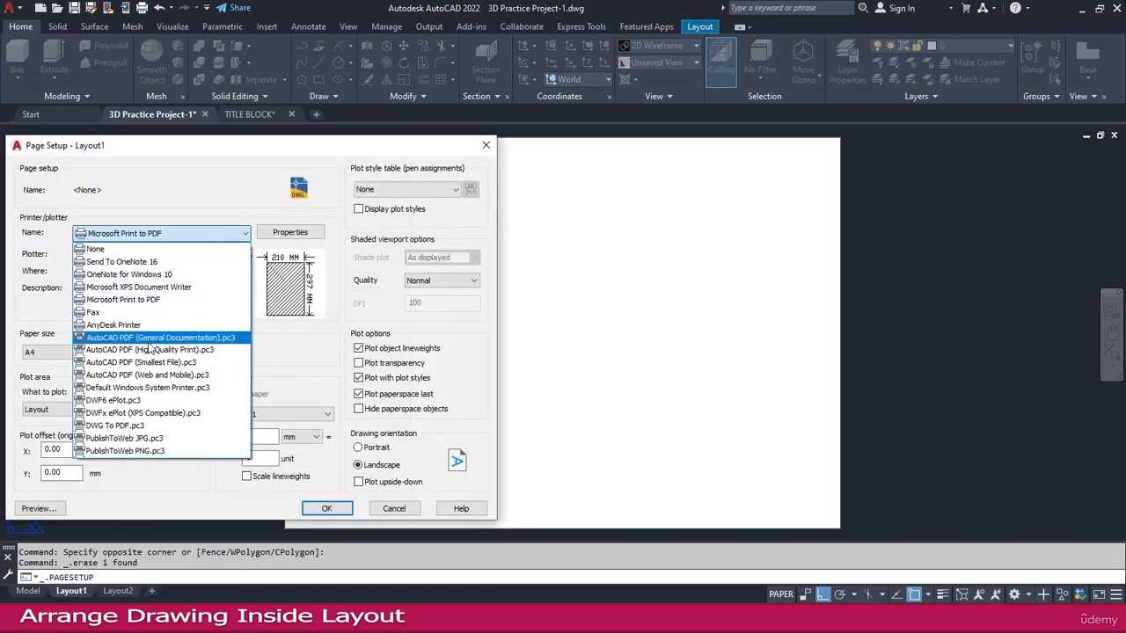
left_click(116, 425)
left_click(151, 353)
scroll(123, 264, "up", 3)
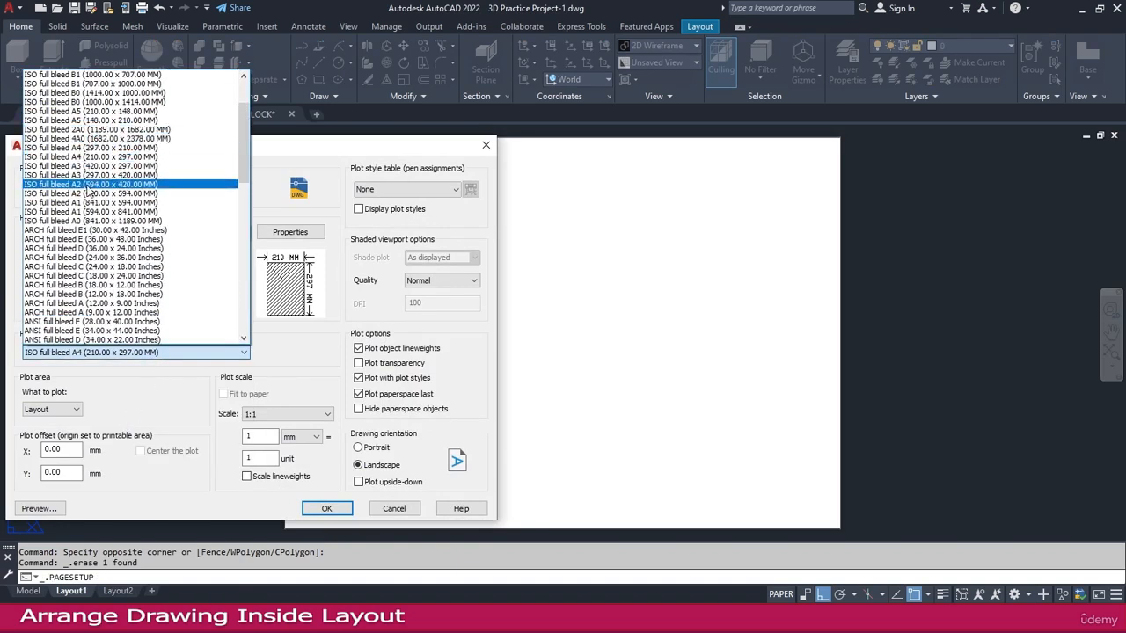
left_click(98, 175)
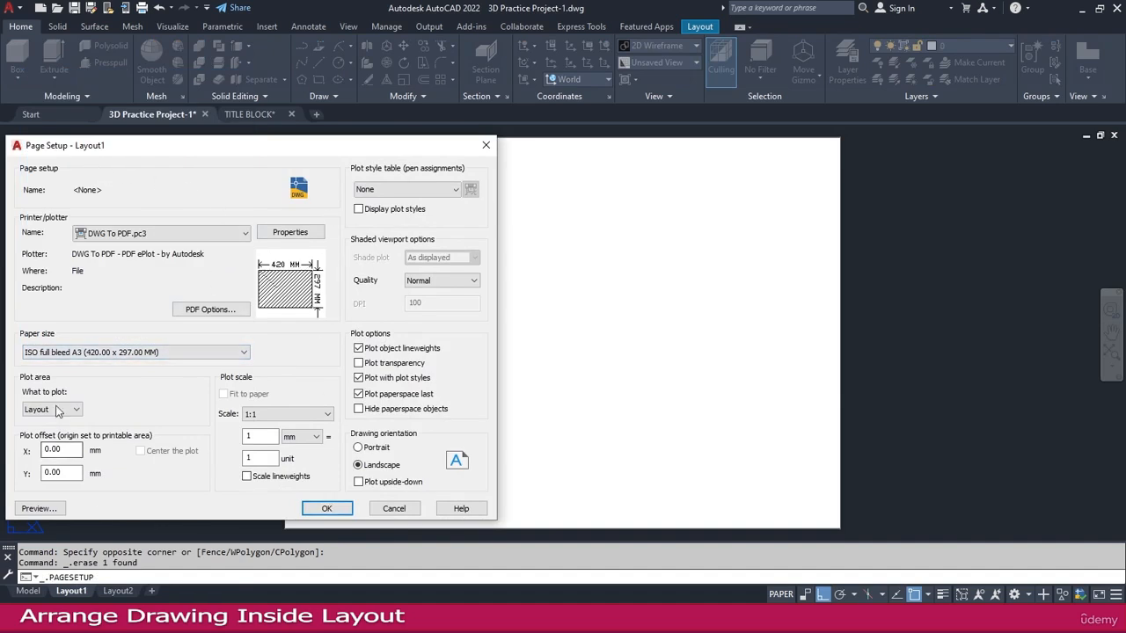
Step: Assign the monochrome.ctb plot style table to Layout1, then accept the page setup and close the manager
left_click(358, 348)
left_click(404, 189)
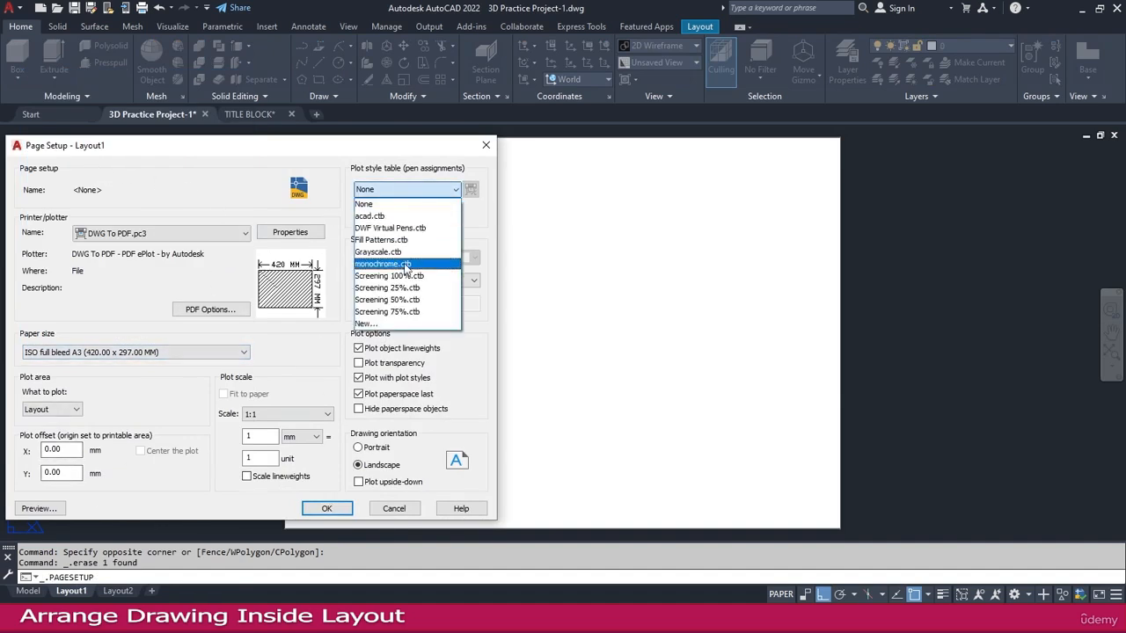
left_click(402, 259)
left_click(325, 509)
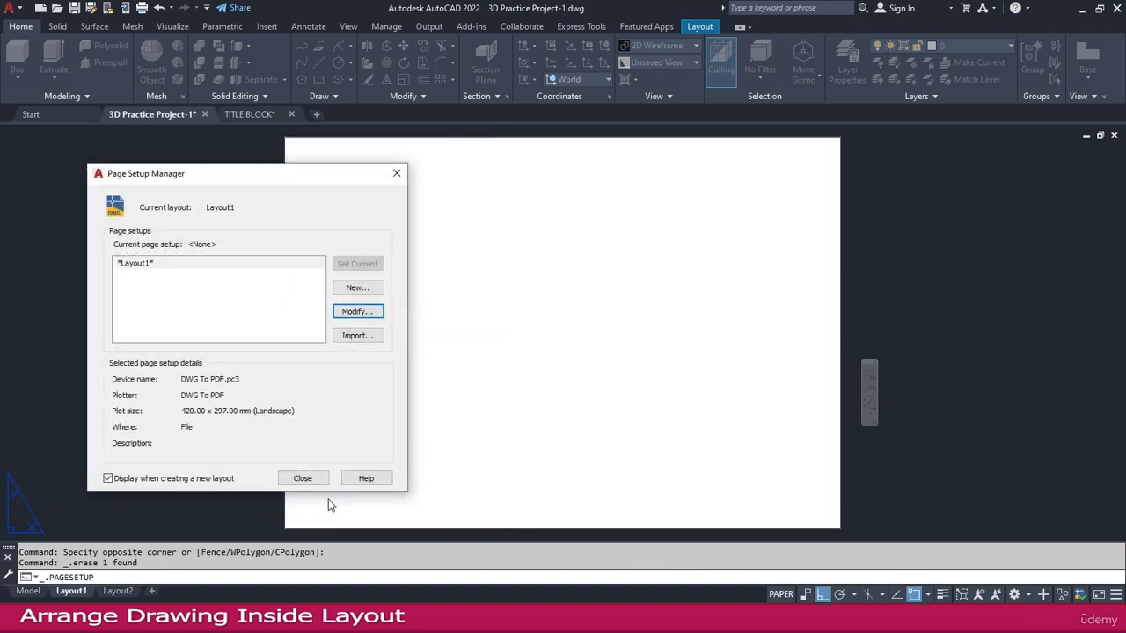
left_click(155, 268)
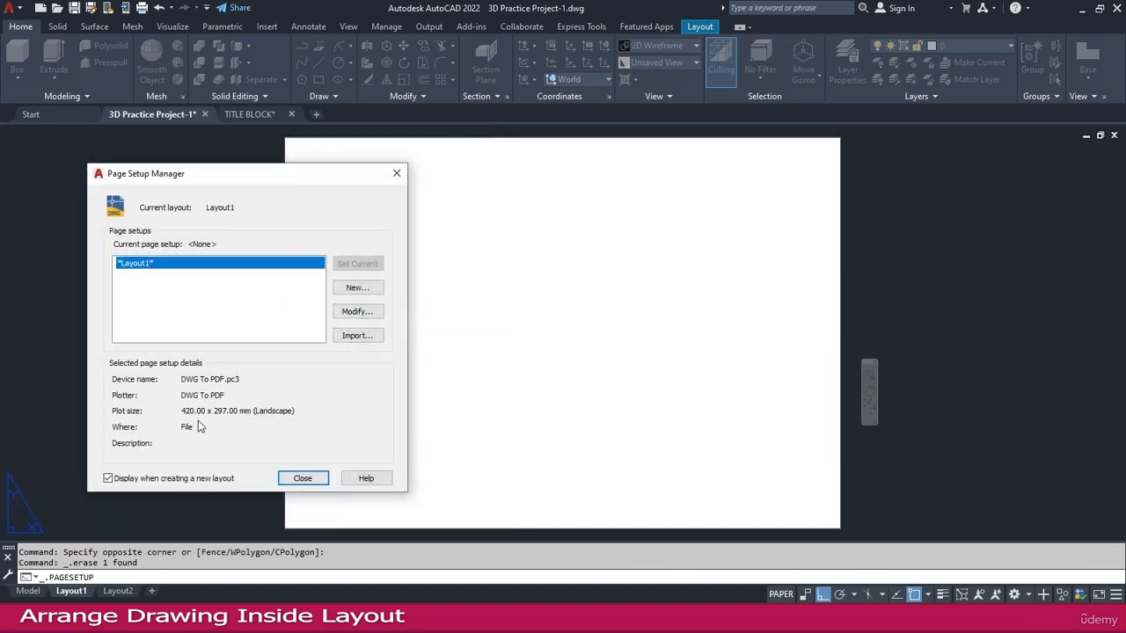
left_click(300, 480)
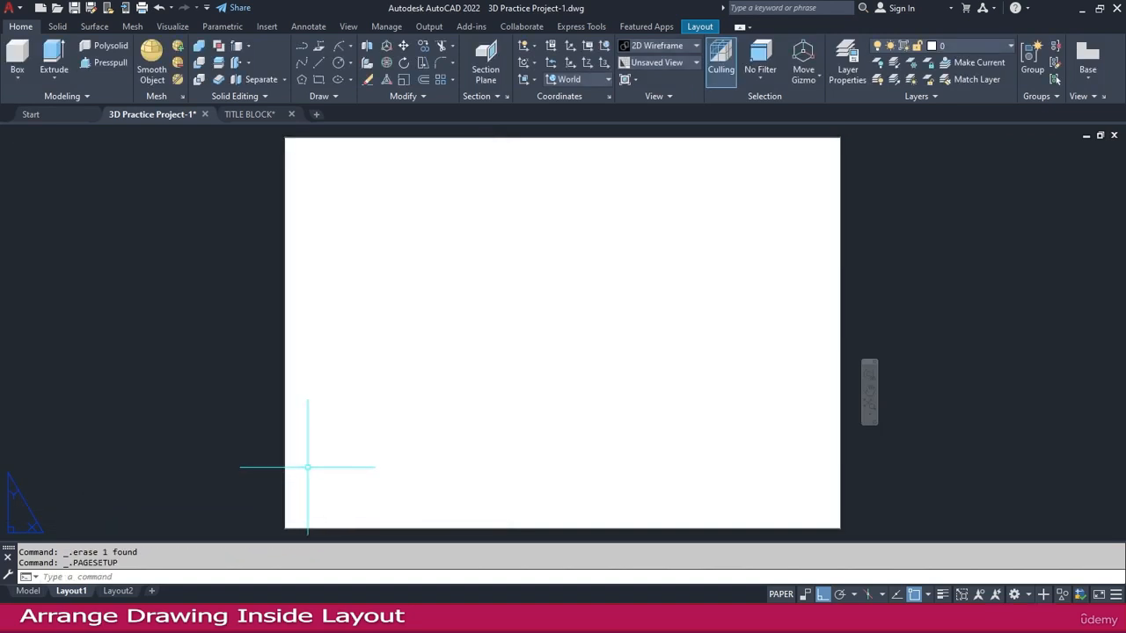
Step: Copy the A3 title block from the TITLE BLOCK drawing with its outer lower-left frame corner as base point
left_click(250, 114)
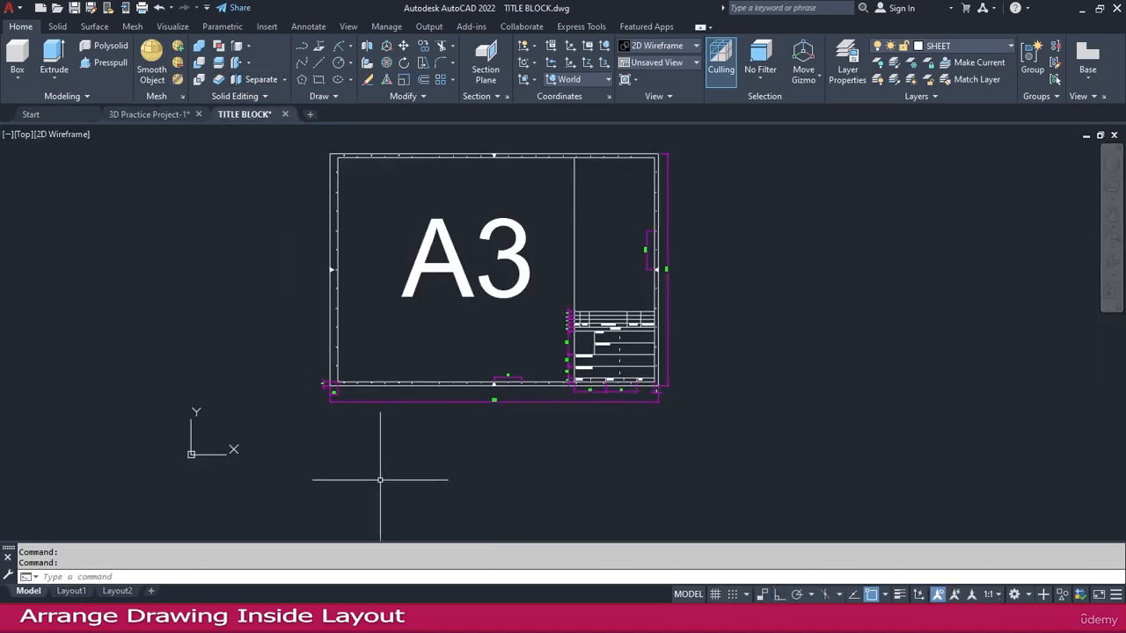
key("ctrl+shift+c")
scroll(339, 422, "up", 5)
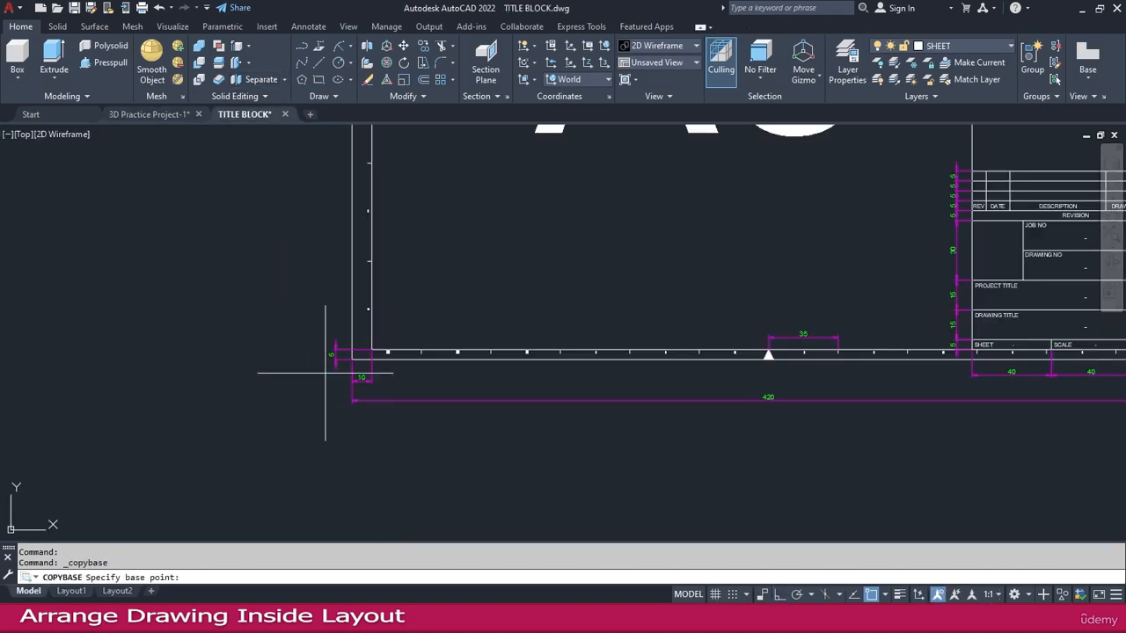
left_click(352, 358)
left_click(402, 278)
left_click(338, 283)
key("Return")
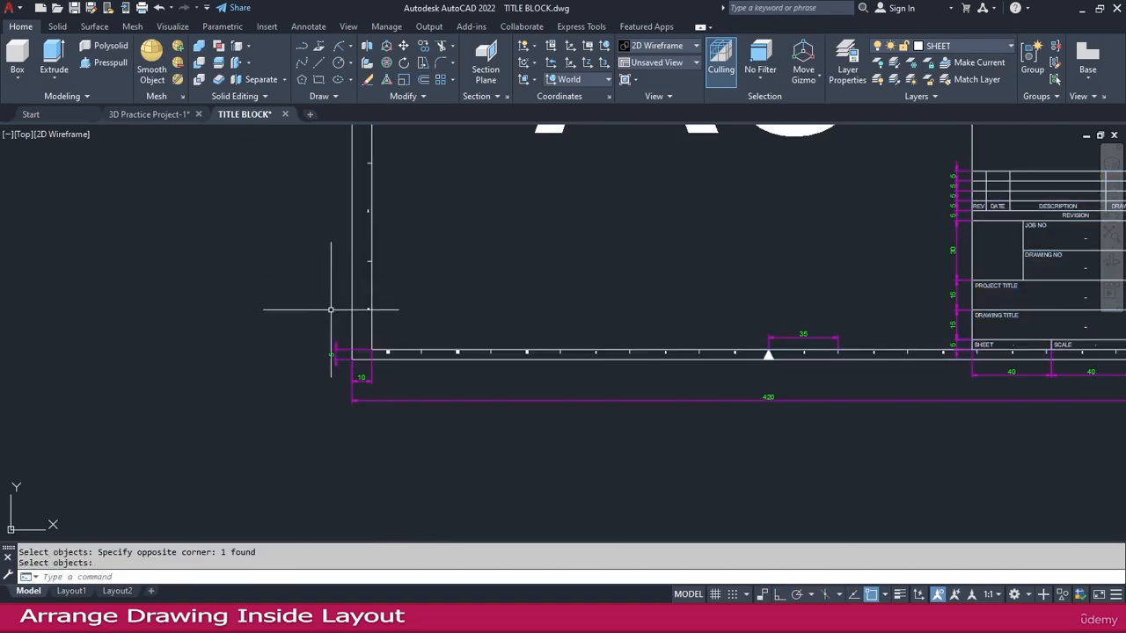
Step: Paste the title block into Layout1 of 3D Practice Project-1 at insertion point 0,0
left_click(168, 114)
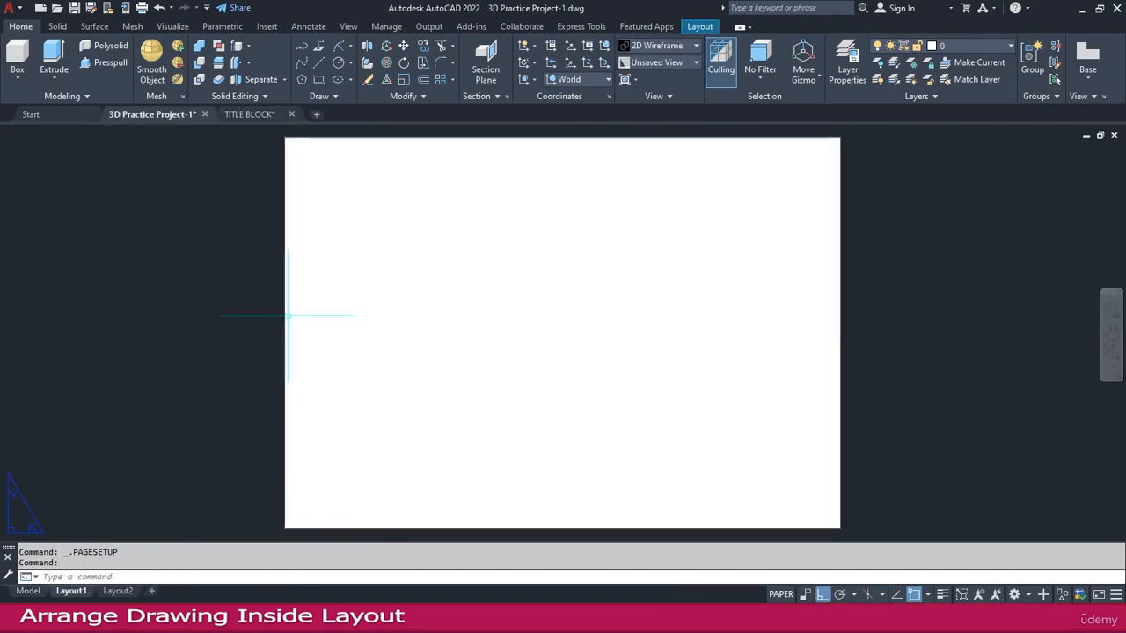
scroll(290, 315, "down", 2)
scroll(311, 347, "up", 2)
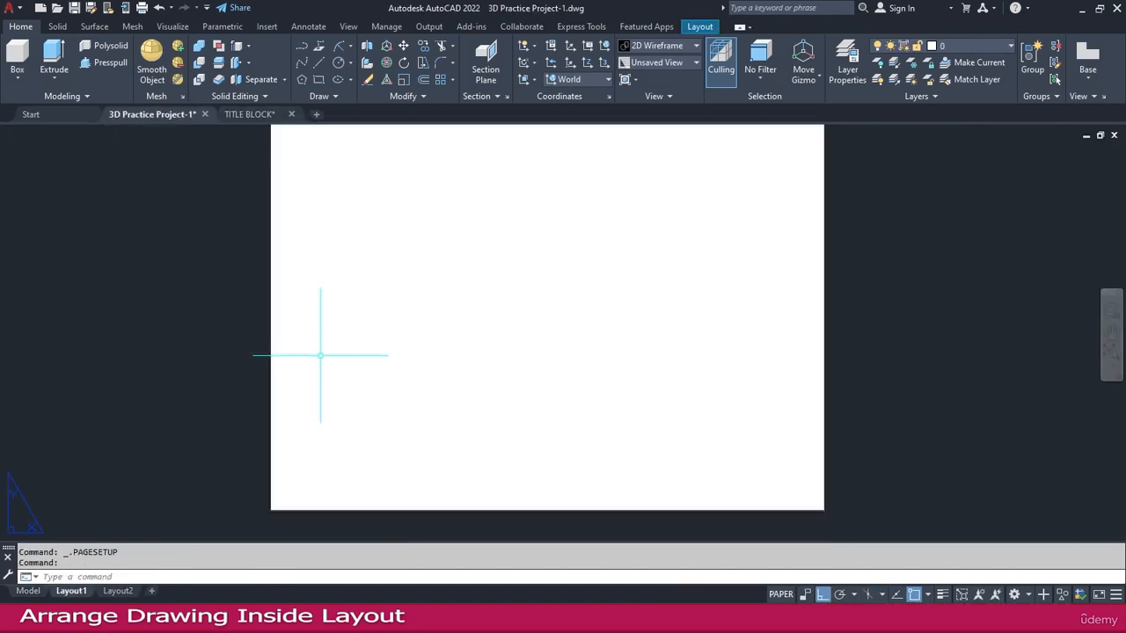
key("ctrl+v")
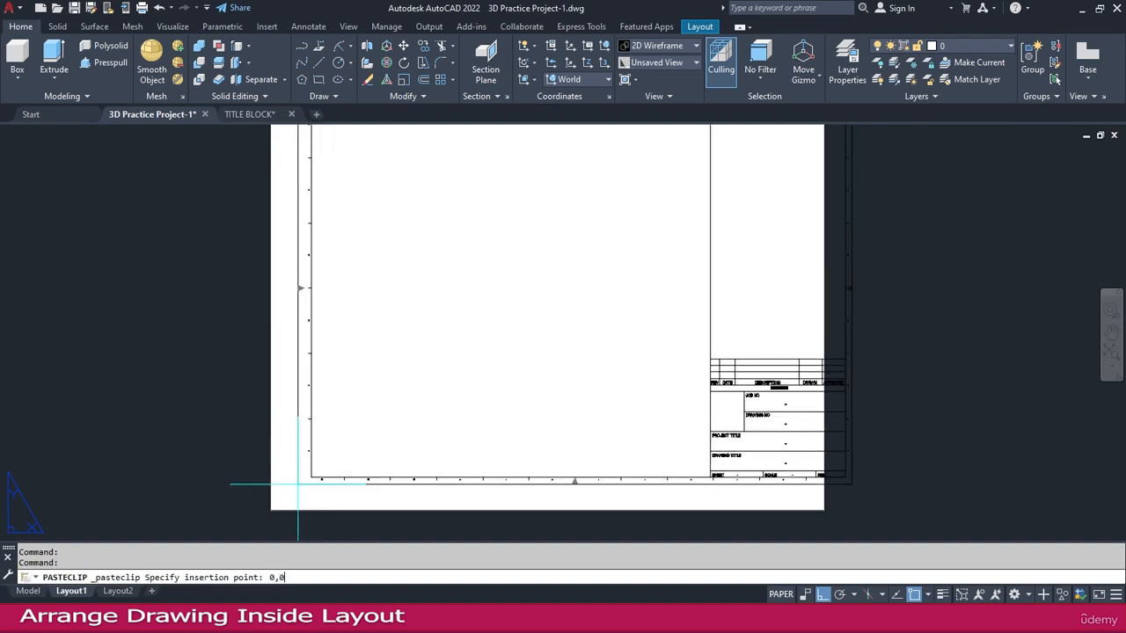
type("0,0")
key("Return")
middle_click_drag(432, 243, 425, 260)
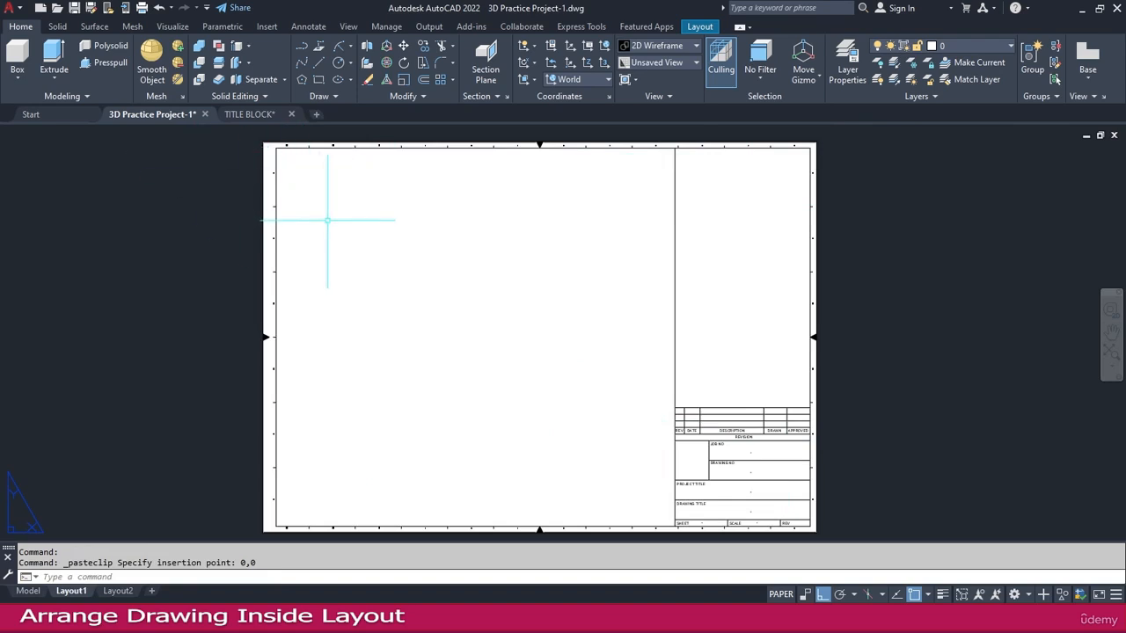
Step: Create a base view from model space at 1:1 scale, placing the bracket's L-shaped profile in the lower-left area of the sheet
left_click(700, 26)
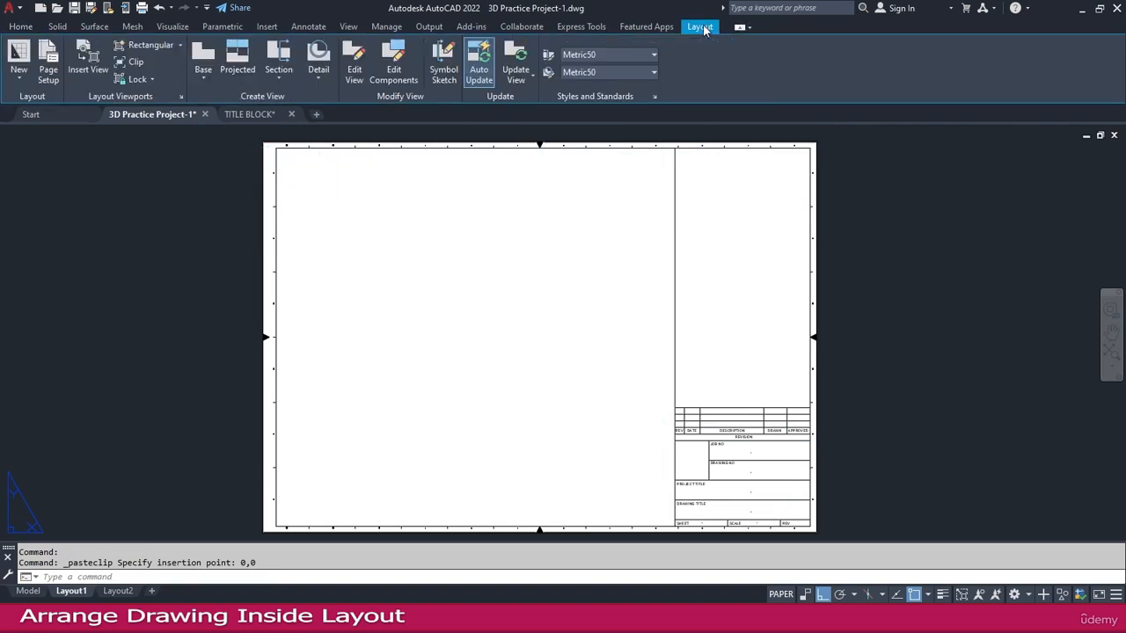
left_click(205, 78)
left_click(251, 102)
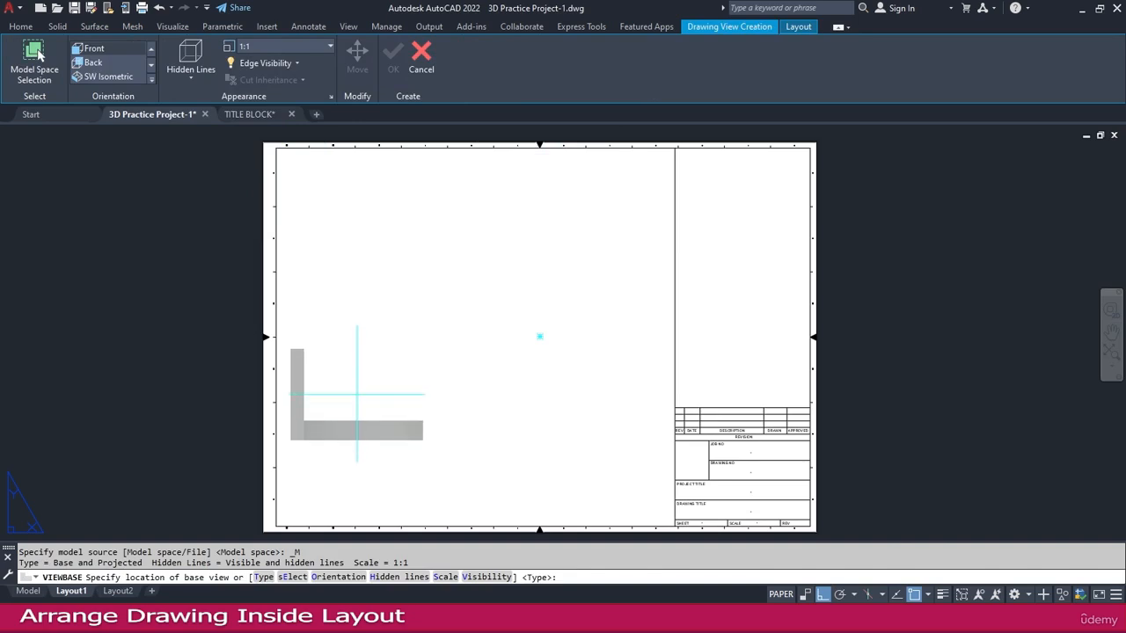
left_click(357, 395)
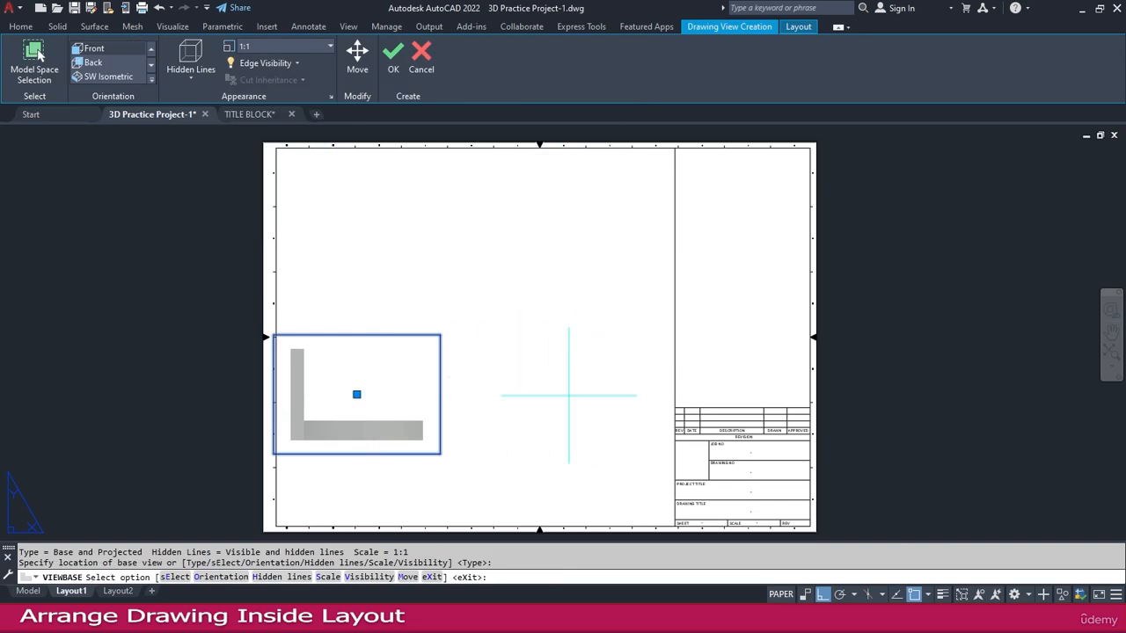
key("Return")
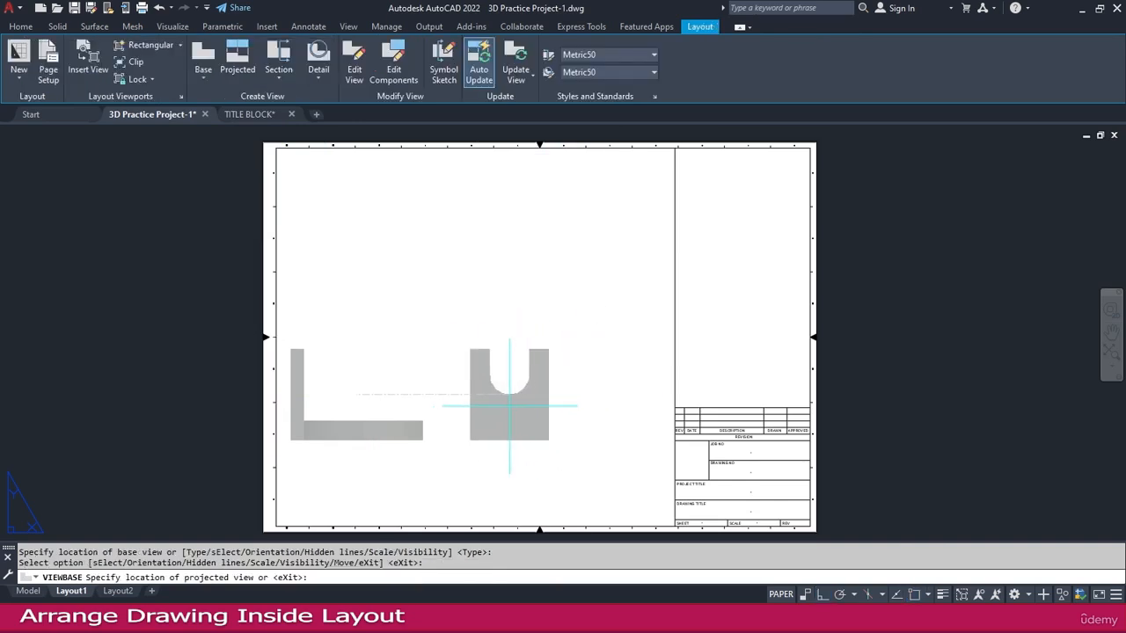
Step: Place two projected views from the base view: the U-notch side view to its right and the plan view above it
left_click(514, 405)
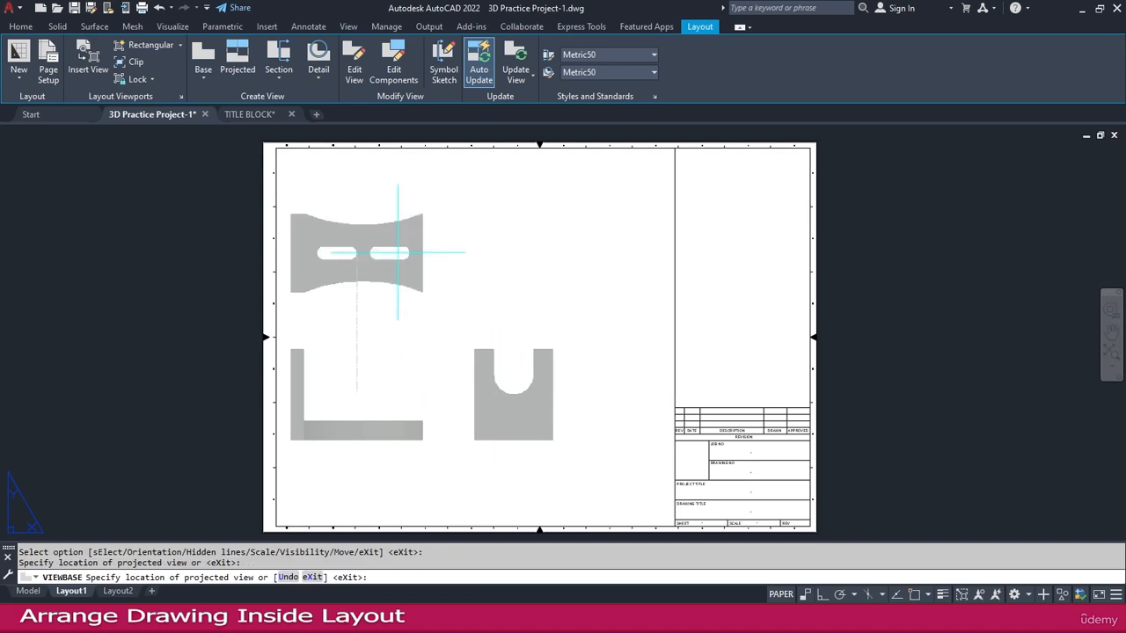
left_click(398, 255)
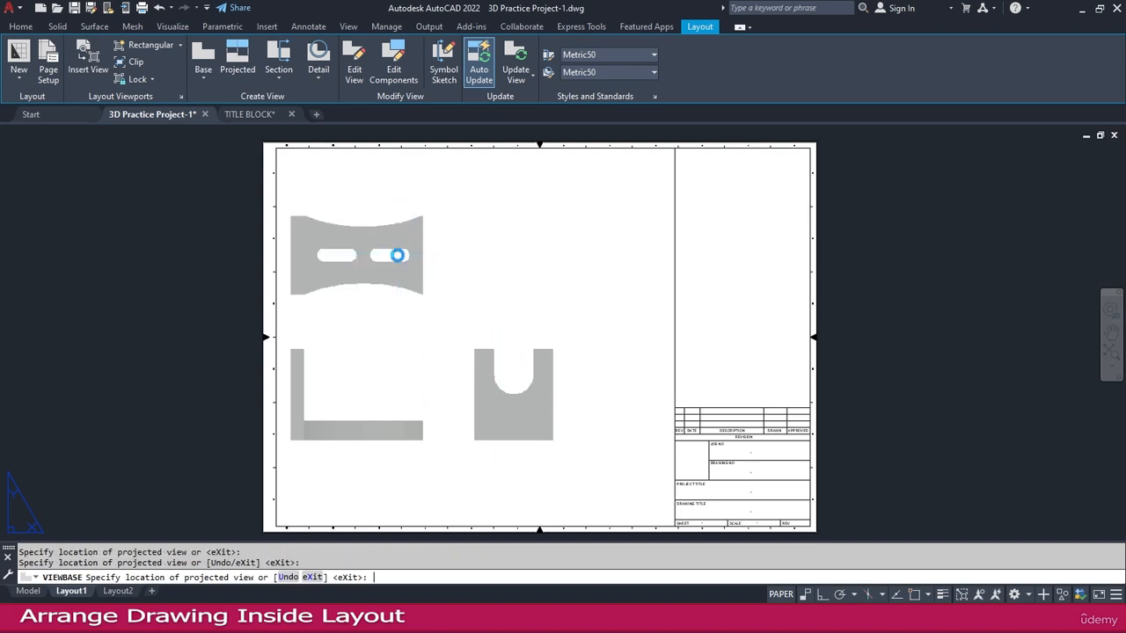
key("Return")
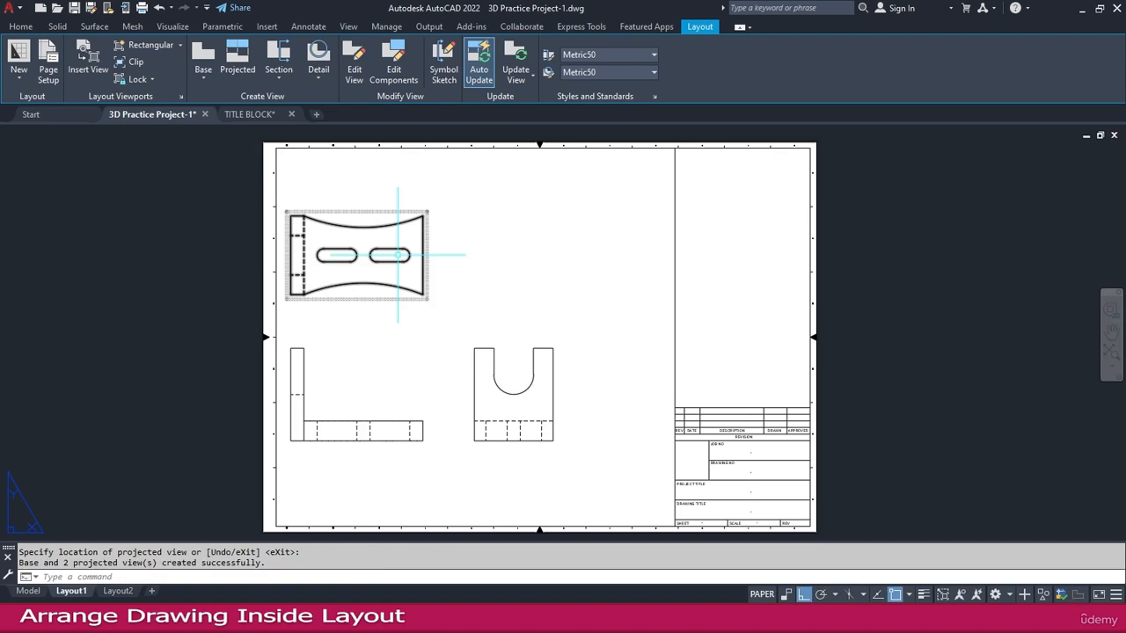
scroll(412, 414, "up", 1)
scroll(412, 414, "down", 1)
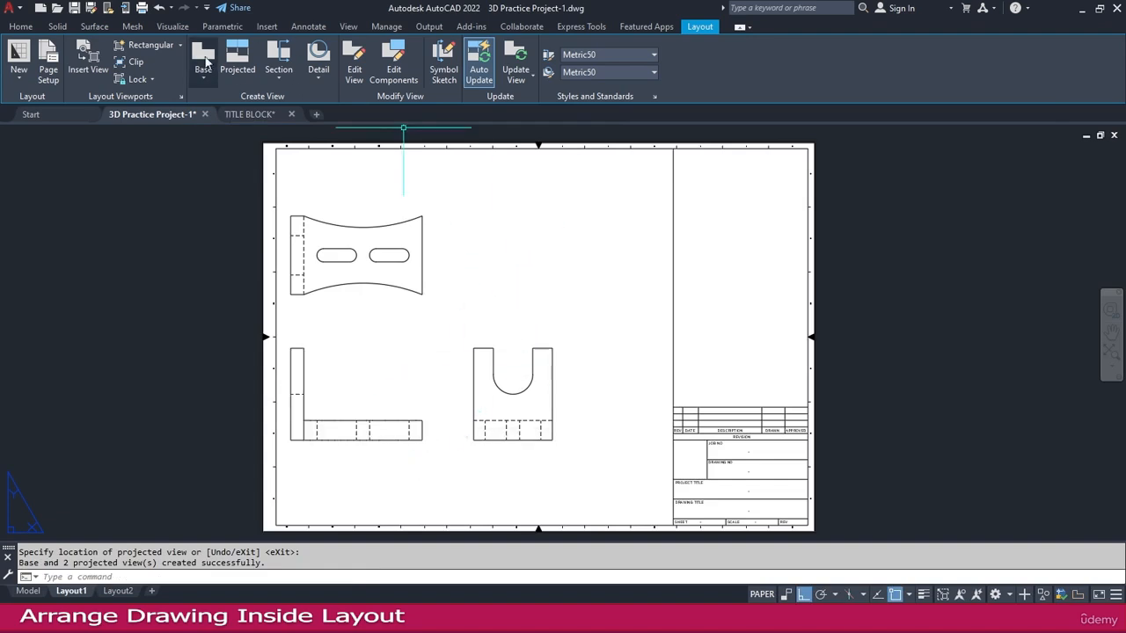
left_click(234, 58)
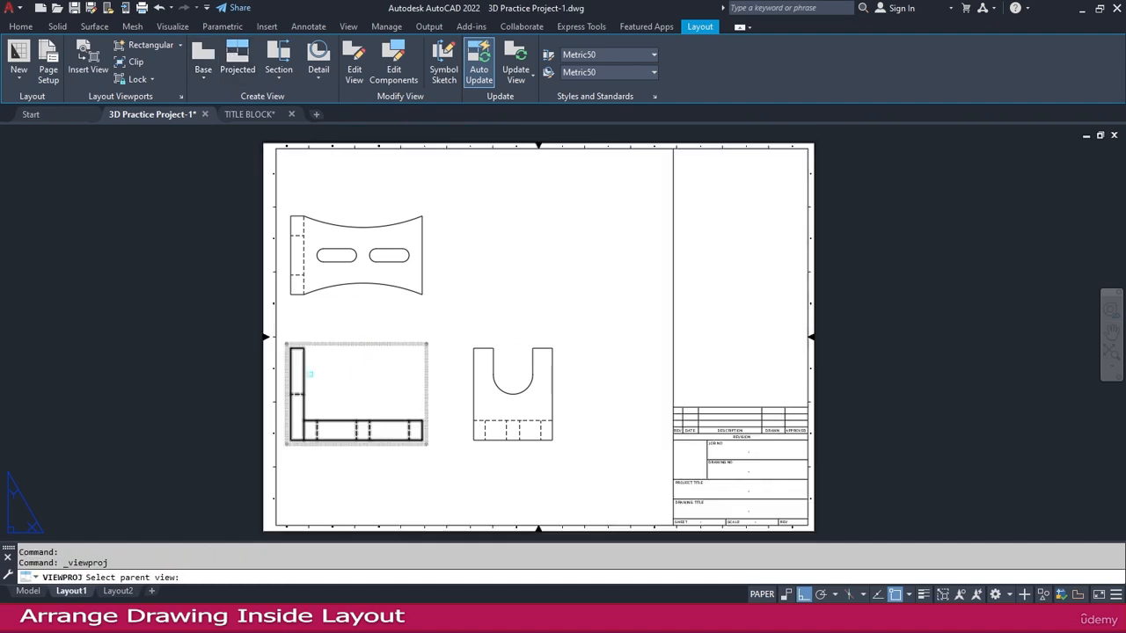
left_click(304, 369)
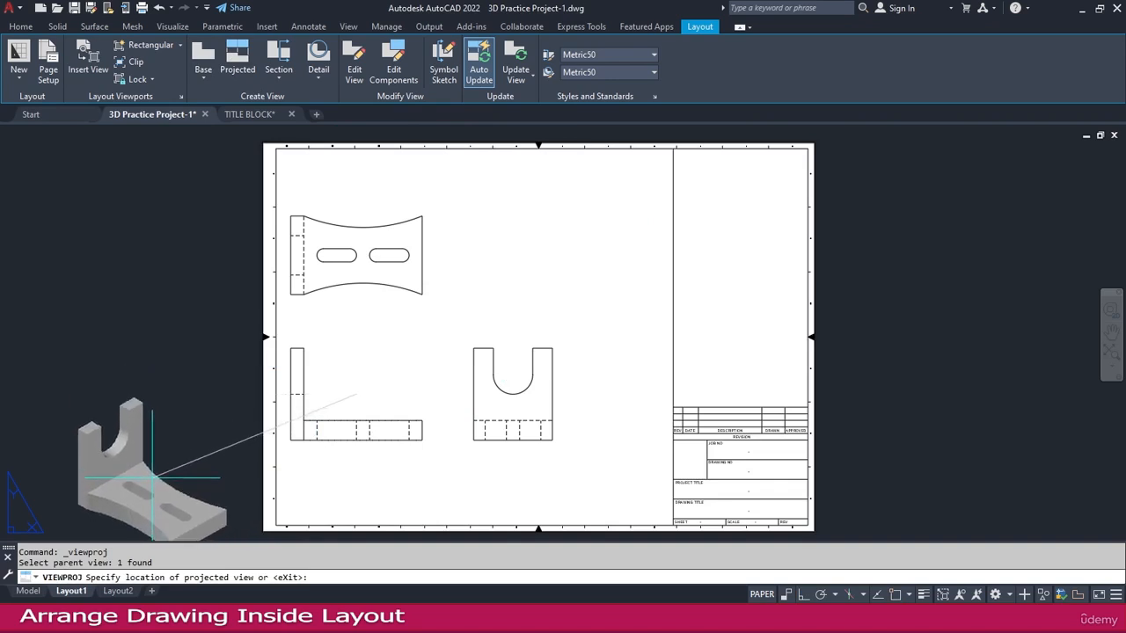
left_click(145, 465)
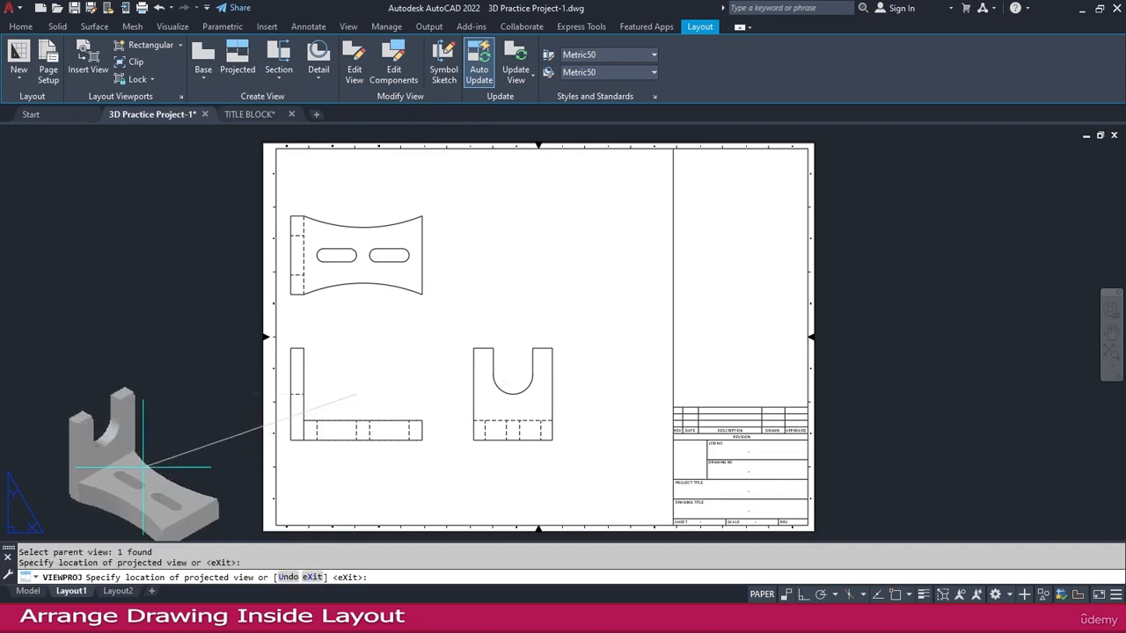
key("Escape")
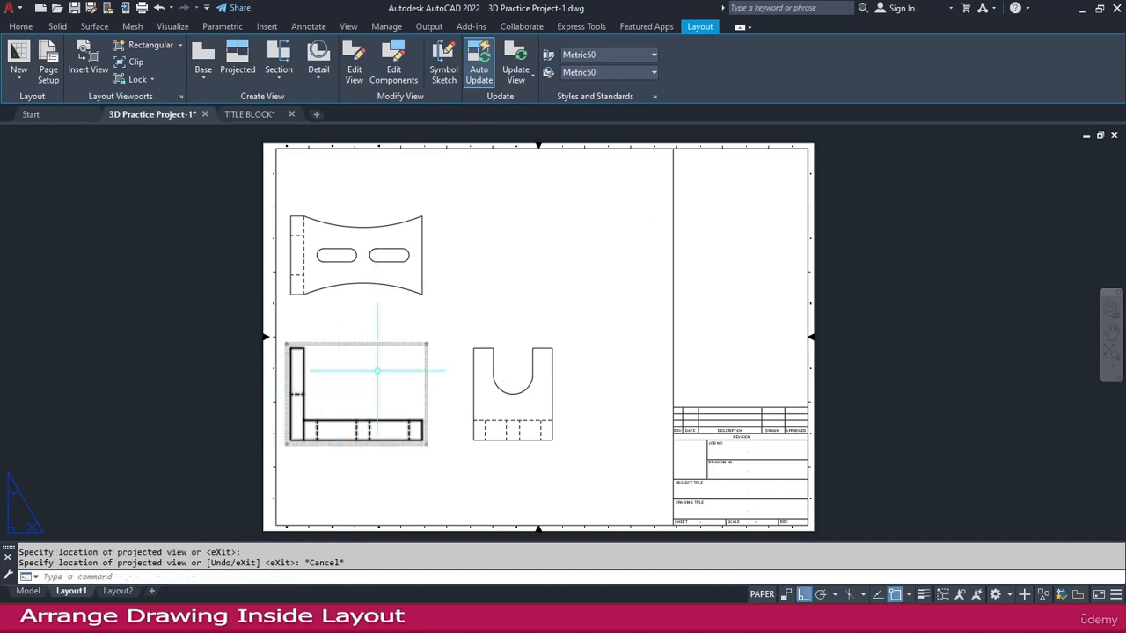
Step: Create a projected isometric view from the L-shaped base view, placing it outside the sheet beyond its lower-left side
left_click(238, 62)
left_click(396, 434)
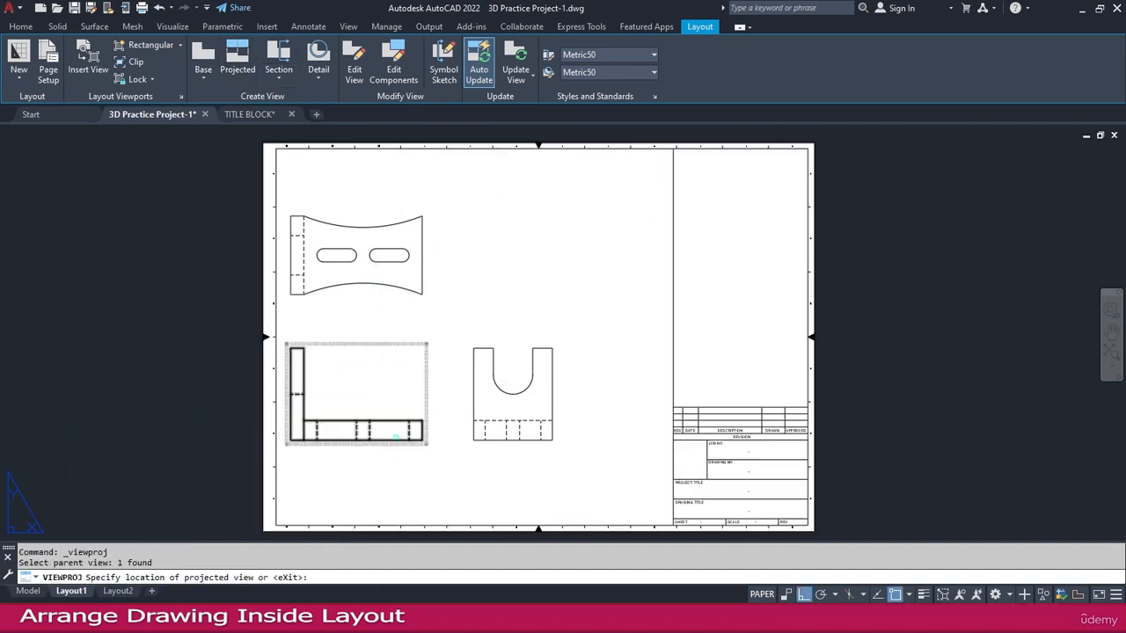
left_click(142, 446)
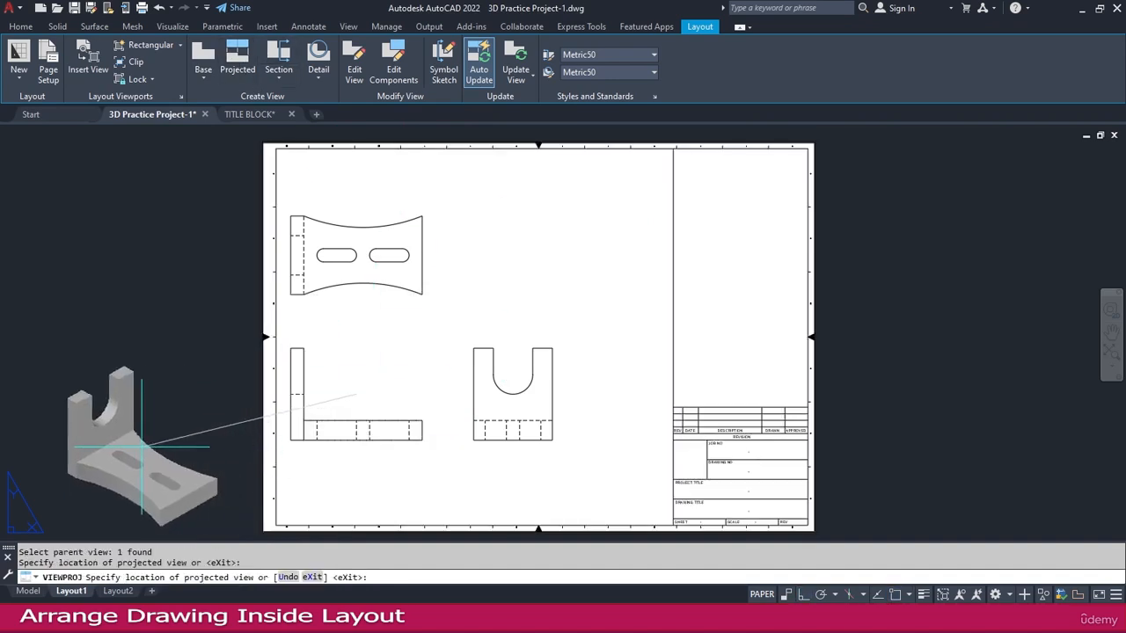
key("Return")
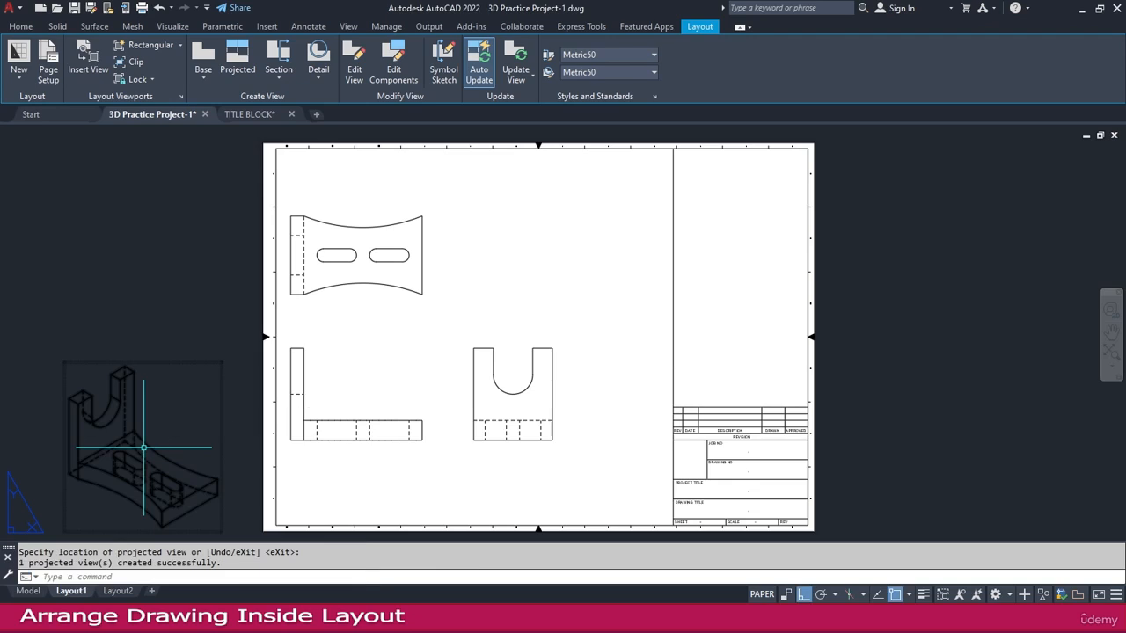
Step: Move the projected isometric view onto the sheet, beside the plan view and above the side view, with Ortho off
middle_click_drag(196, 394, 234, 322)
key("Escape")
left_click(216, 361)
left_click(167, 220)
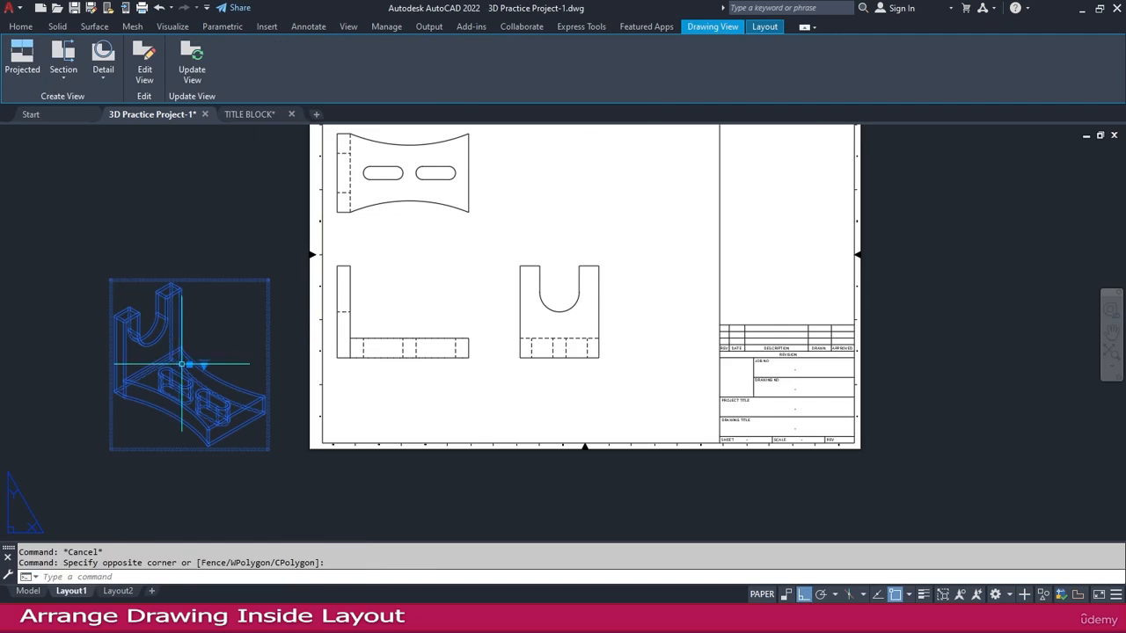
left_click(188, 368)
middle_click_drag(555, 228, 395, 331)
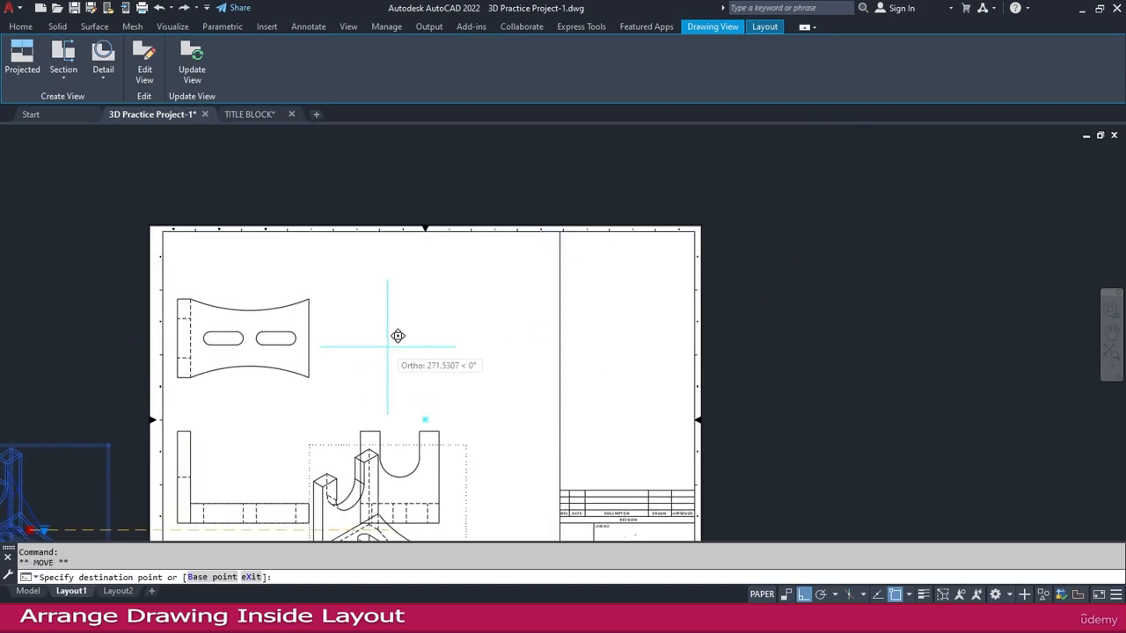
key("F8")
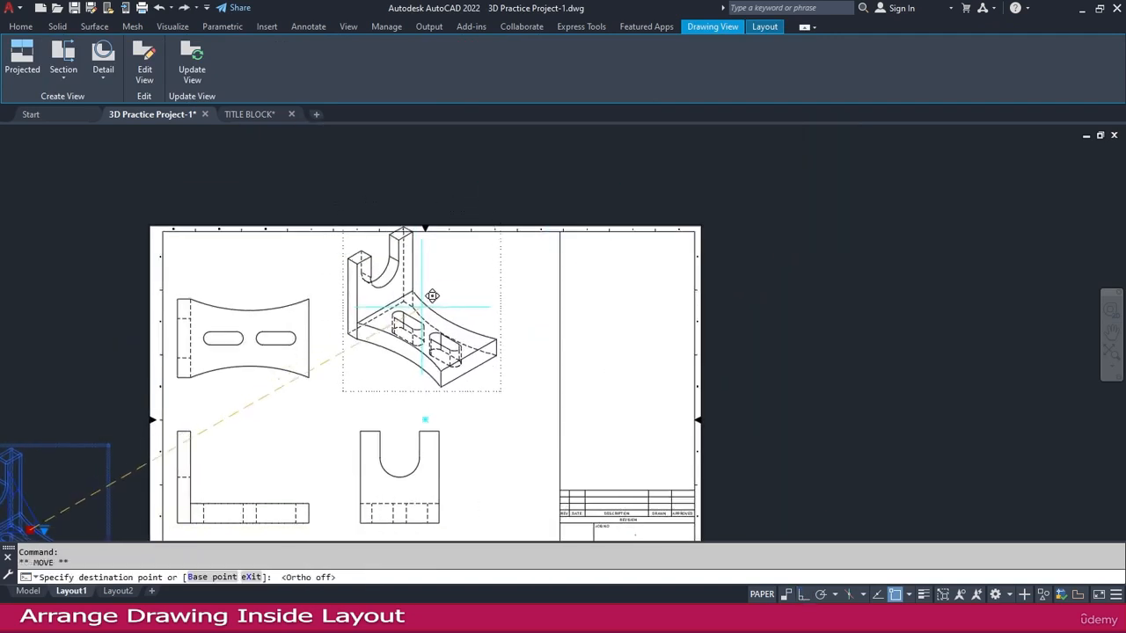
scroll(437, 329, "down", 2)
key("Escape")
scroll(502, 343, "up", 2)
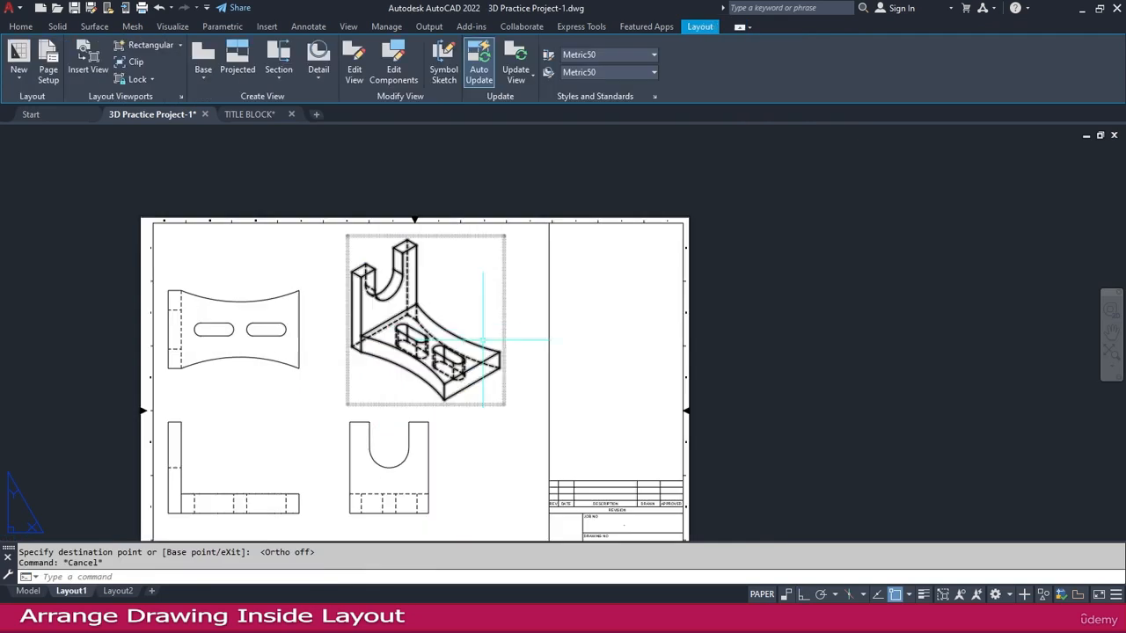
Step: Delete the projected isometric view from the sheet
left_click(526, 364)
left_click(481, 349)
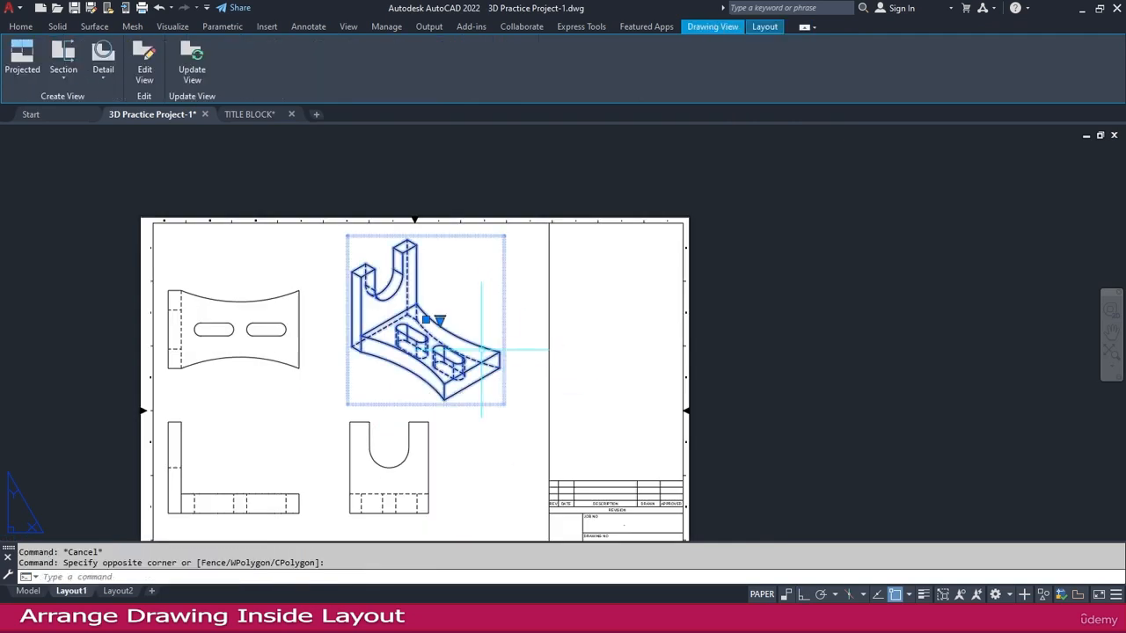
key("Delete")
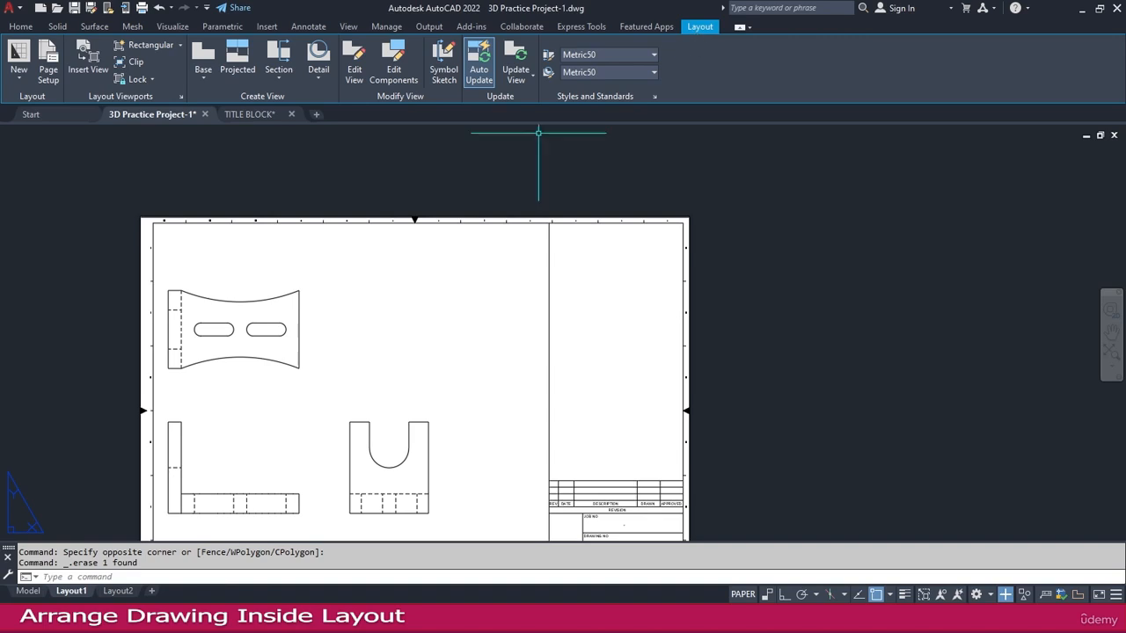
Step: Create a rectangular layout viewport in the empty area above the side view, beside the plan view
left_click(179, 44)
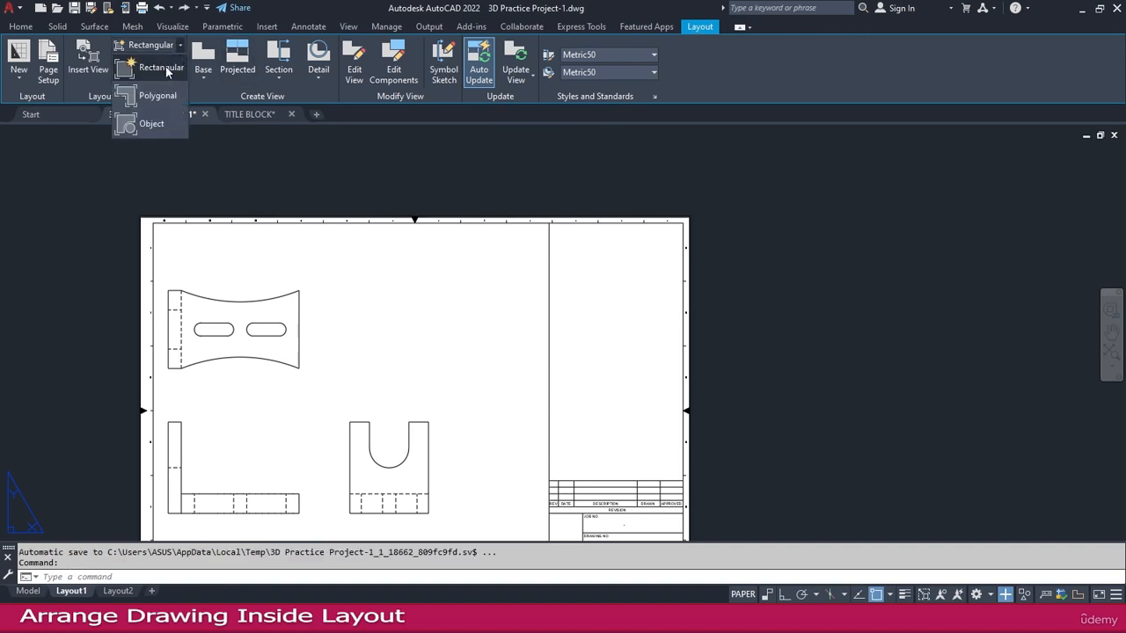
left_click(148, 45)
left_click(349, 249)
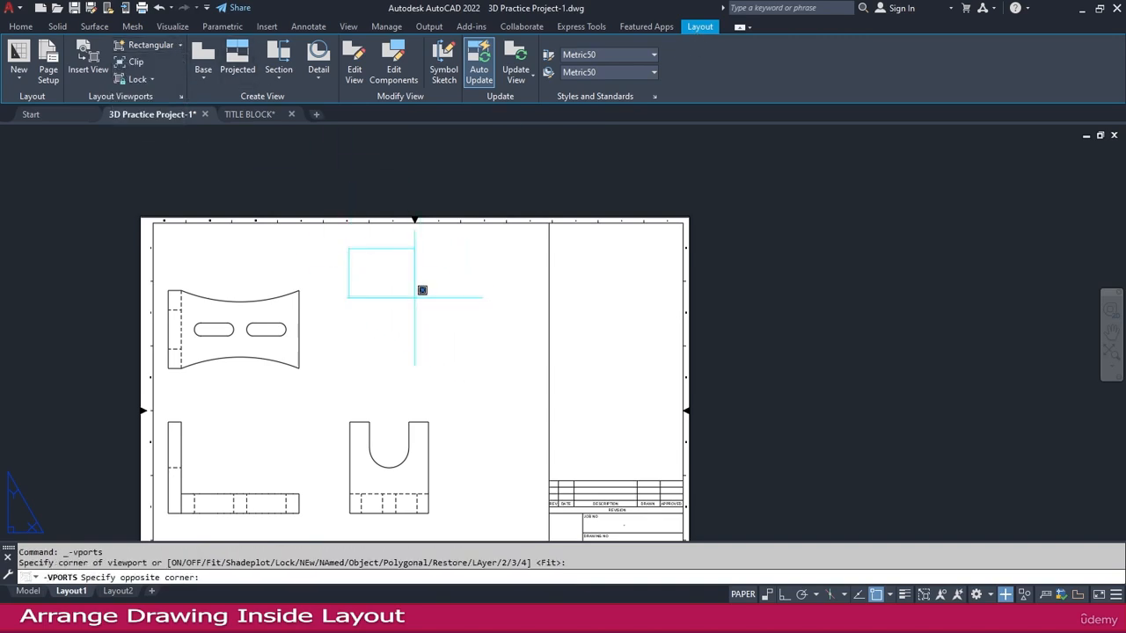
left_click(530, 393)
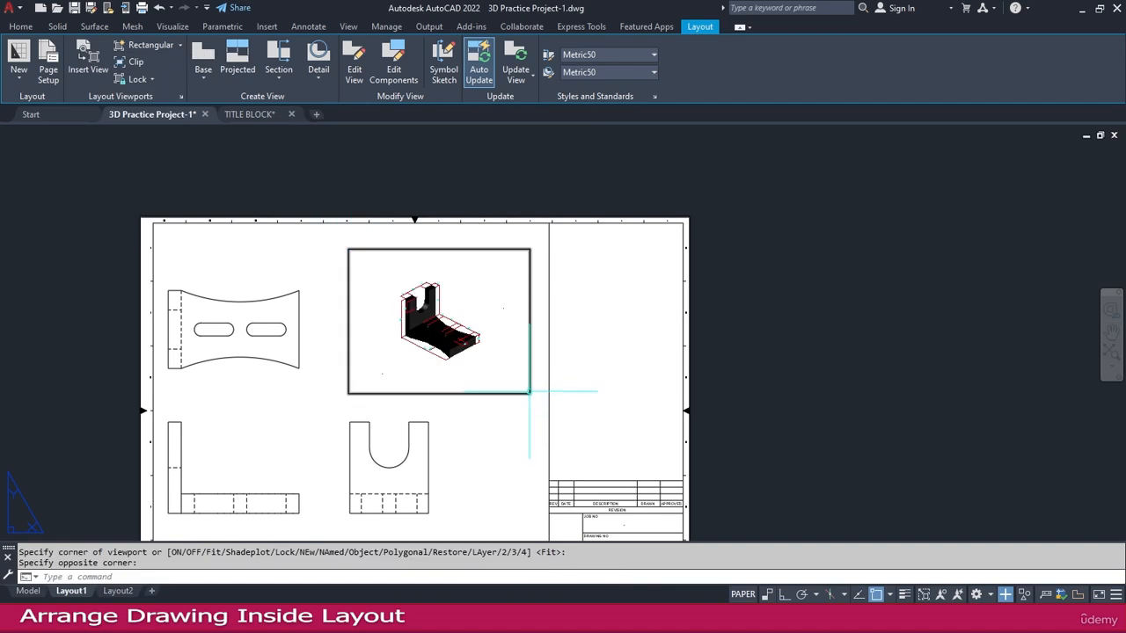
Step: Set the scale of the new isometric viewport to 1:1
scroll(452, 333, "up", 2)
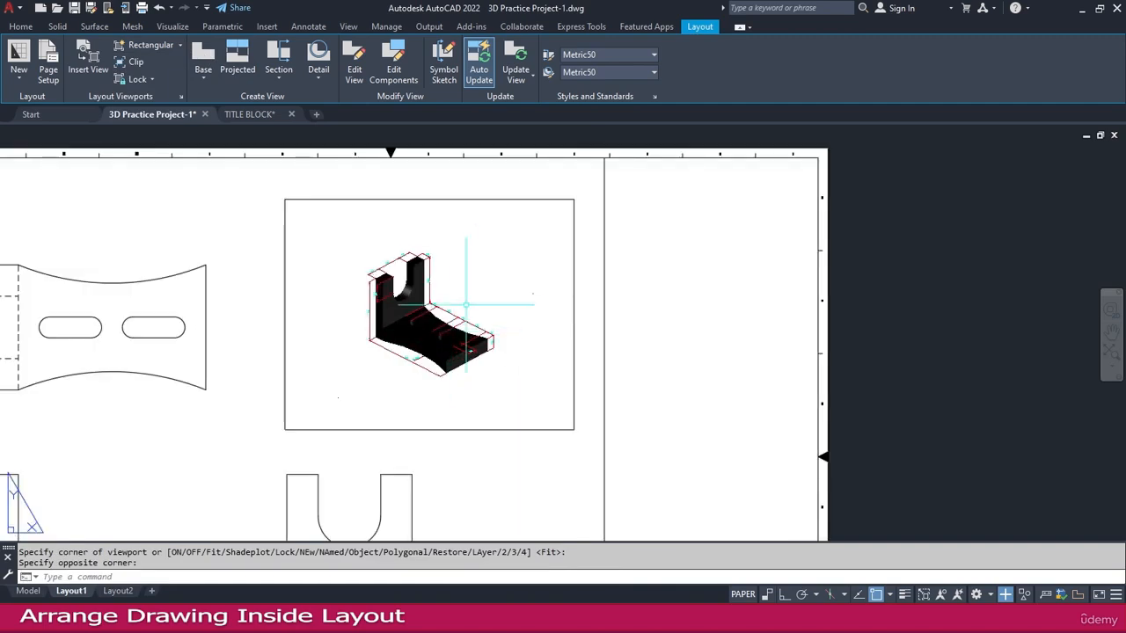
left_click(574, 238)
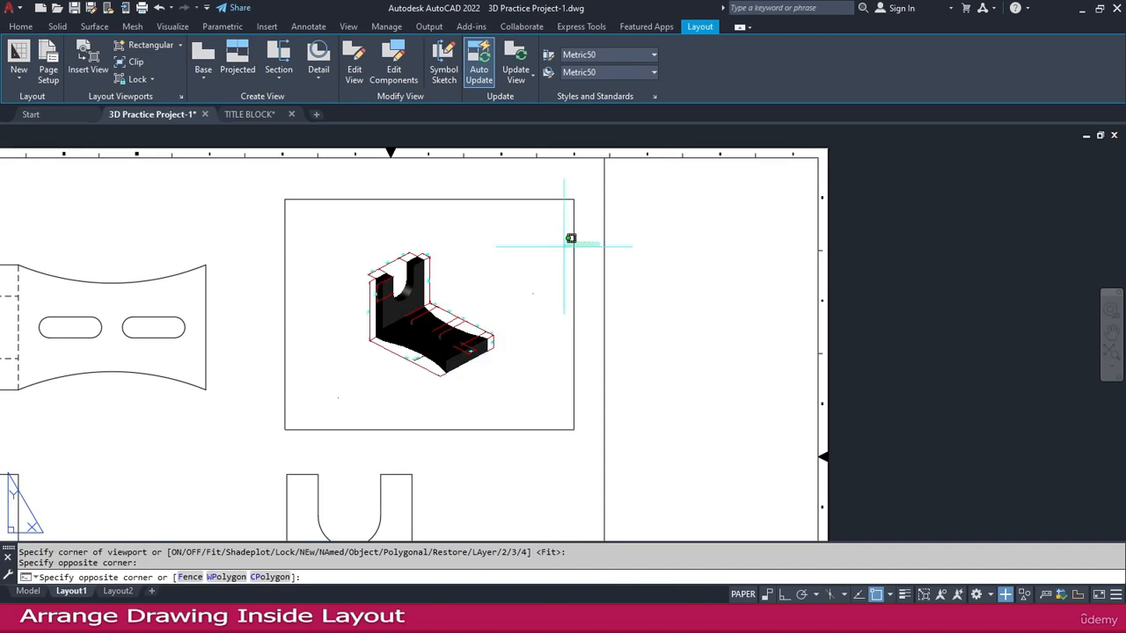
left_click(511, 244)
left_click(443, 314)
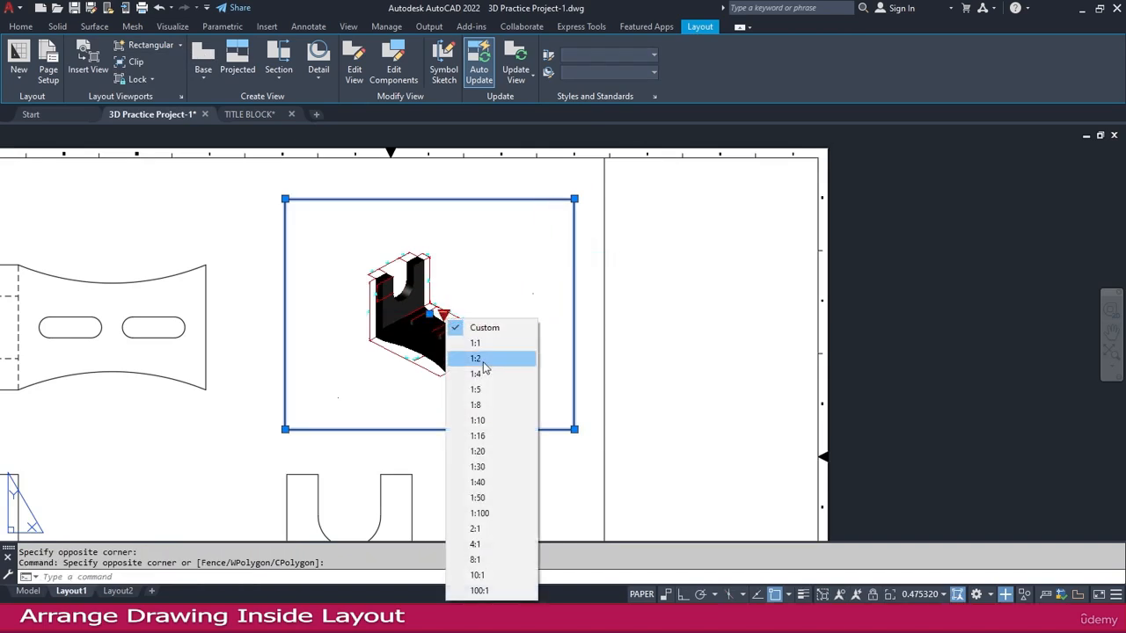
left_click(473, 343)
scroll(480, 332, "down", 2)
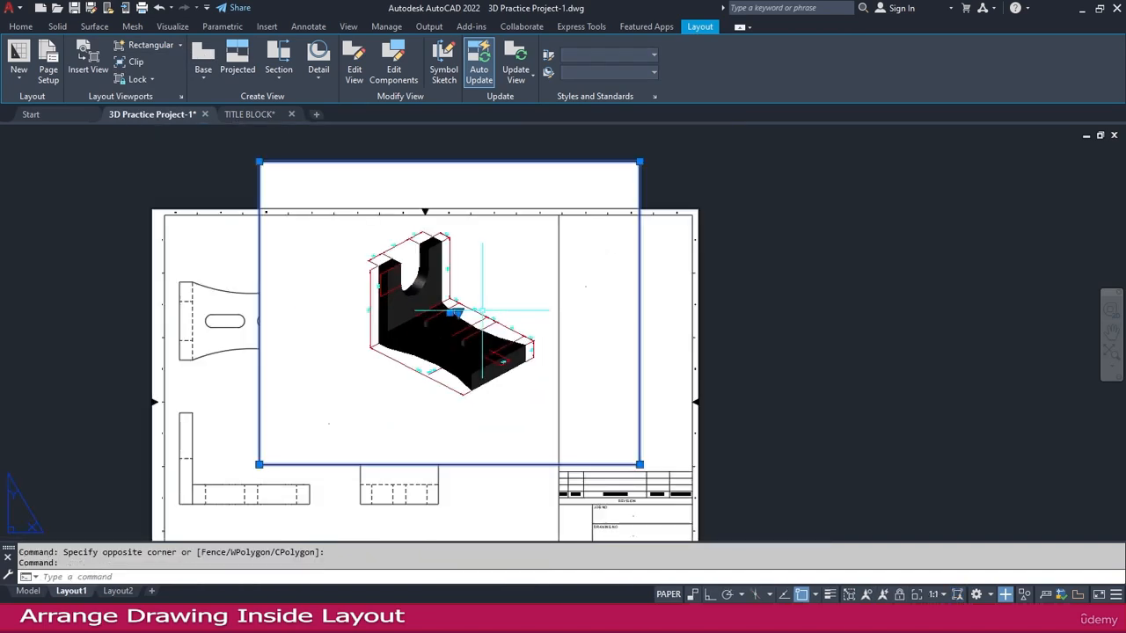
Step: Stretch the viewport's upper-right corner to the drawing frame corner and pull its lower-left corner in, clear of the plan and side views
left_click(639, 161)
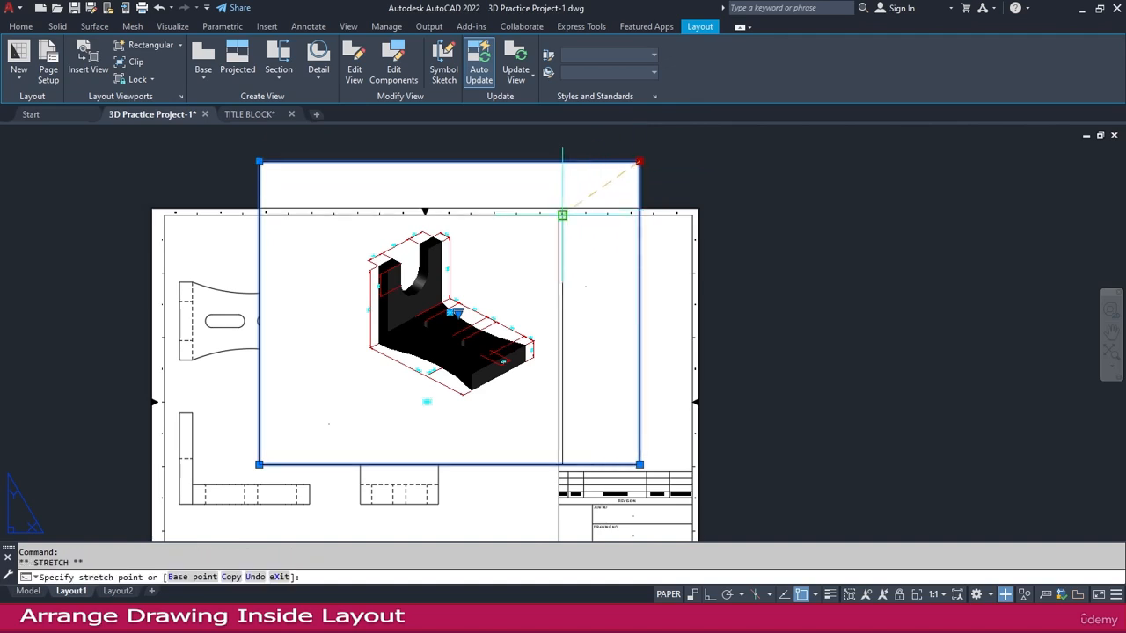
scroll(562, 213, "up", 2)
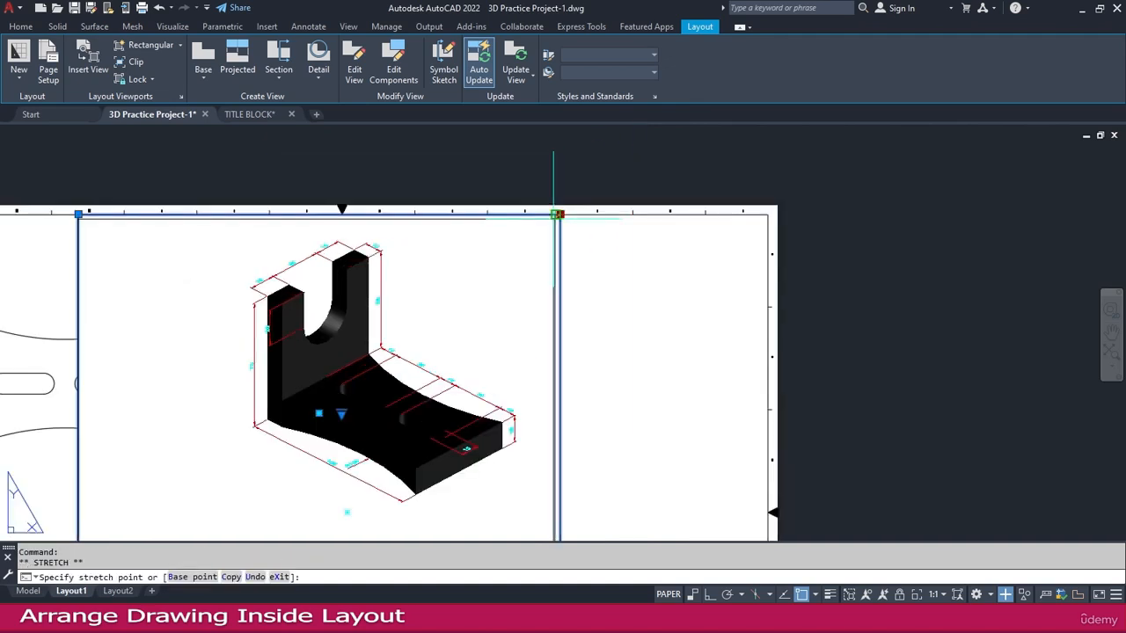
scroll(567, 192, "down", 2)
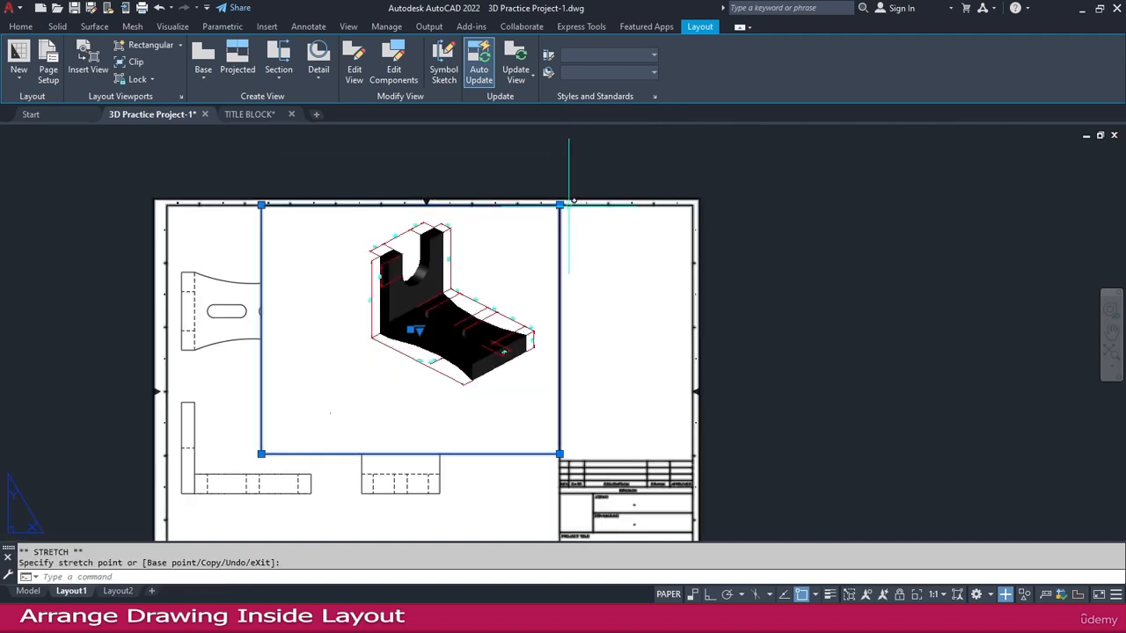
left_click(261, 454)
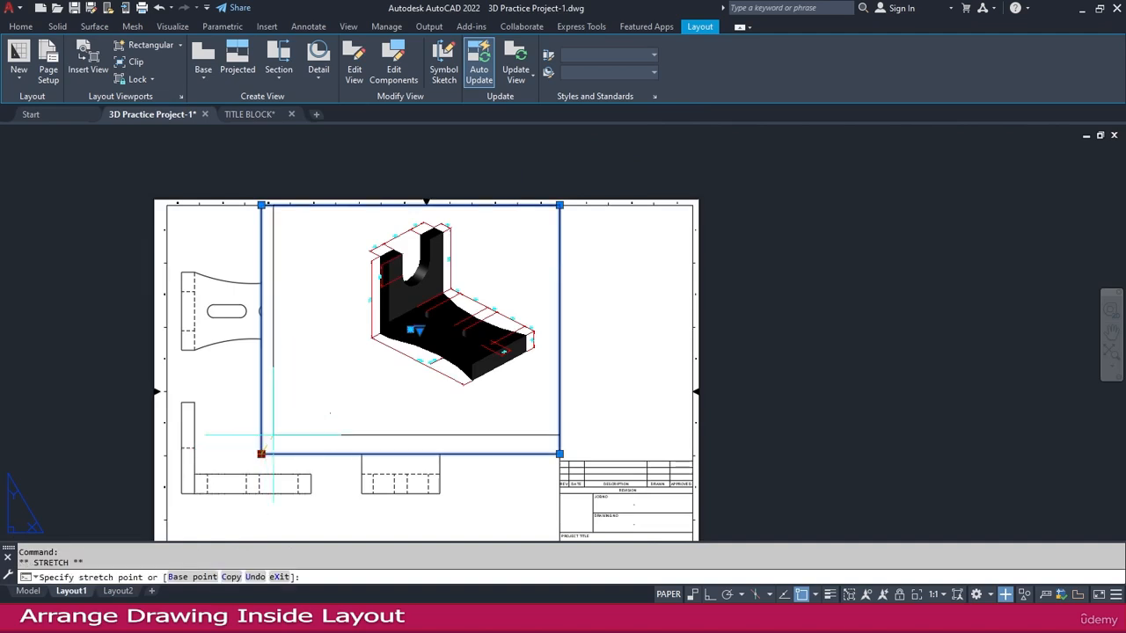
left_click(336, 394)
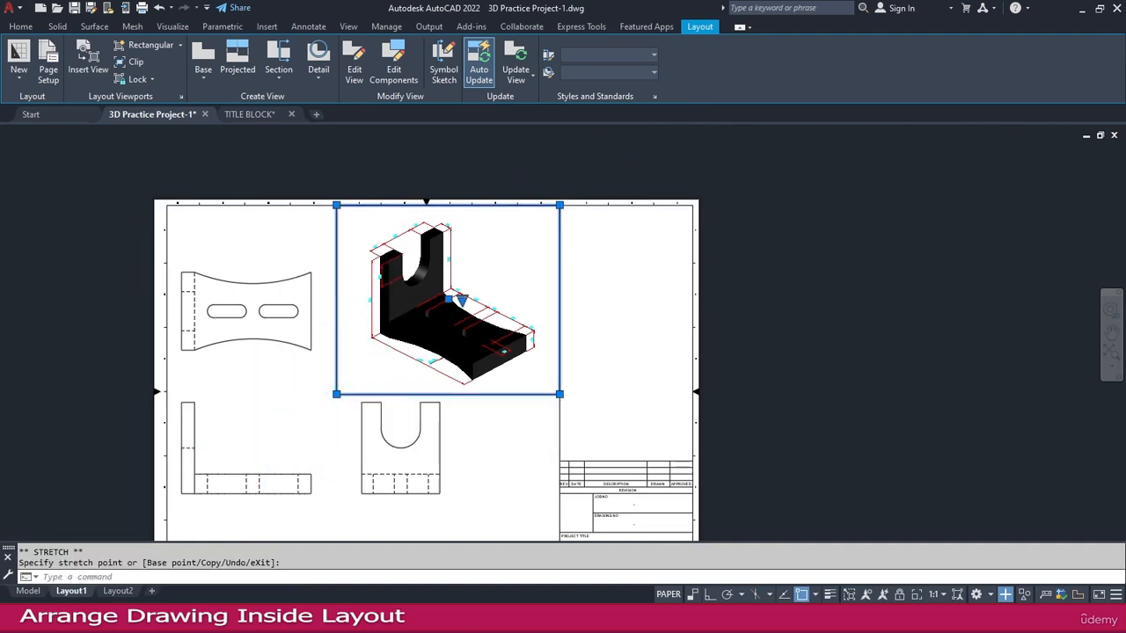
Step: Undo the last switch to paper space and the last visual style change in the isometric viewport
scroll(356, 381, "up", 2)
key("ctrl+z")
key("ctrl+z")
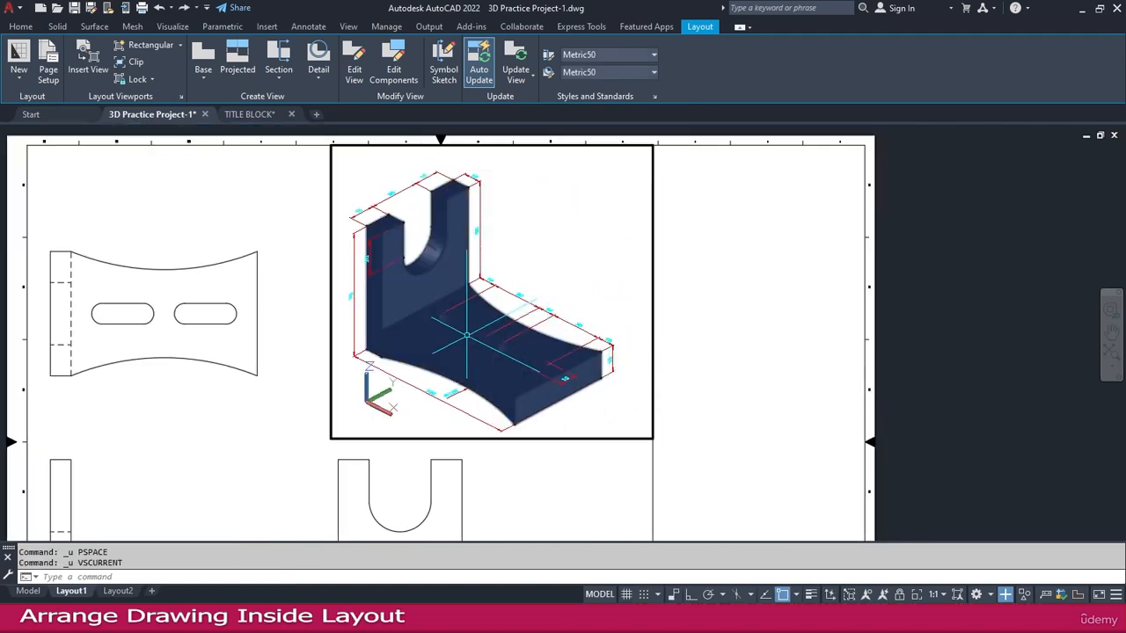
left_click(553, 251)
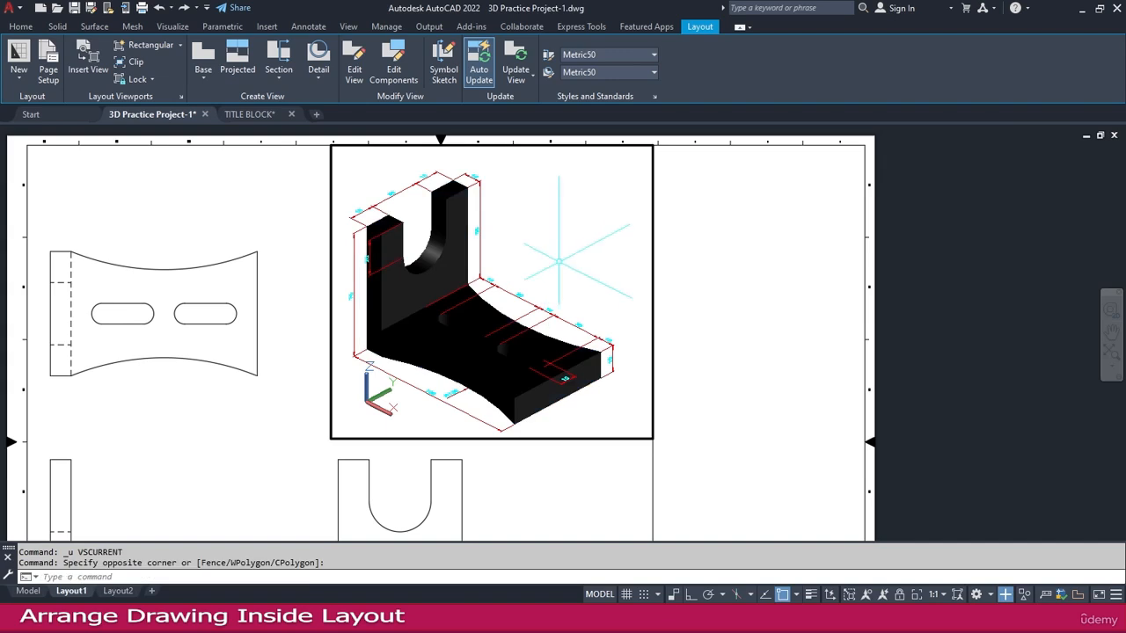
Step: Reactivate the isometric viewport and try the Hidden and Conceptual visual styles on the bracket
double_click(712, 248)
left_click(520, 211)
left_click(525, 220)
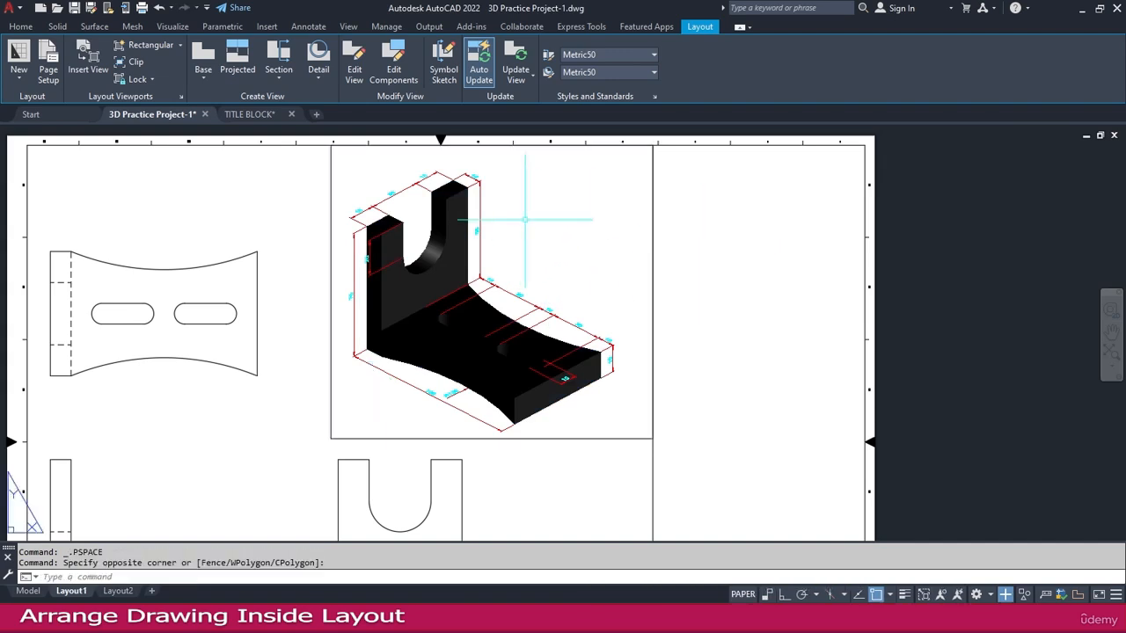
double_click(525, 220)
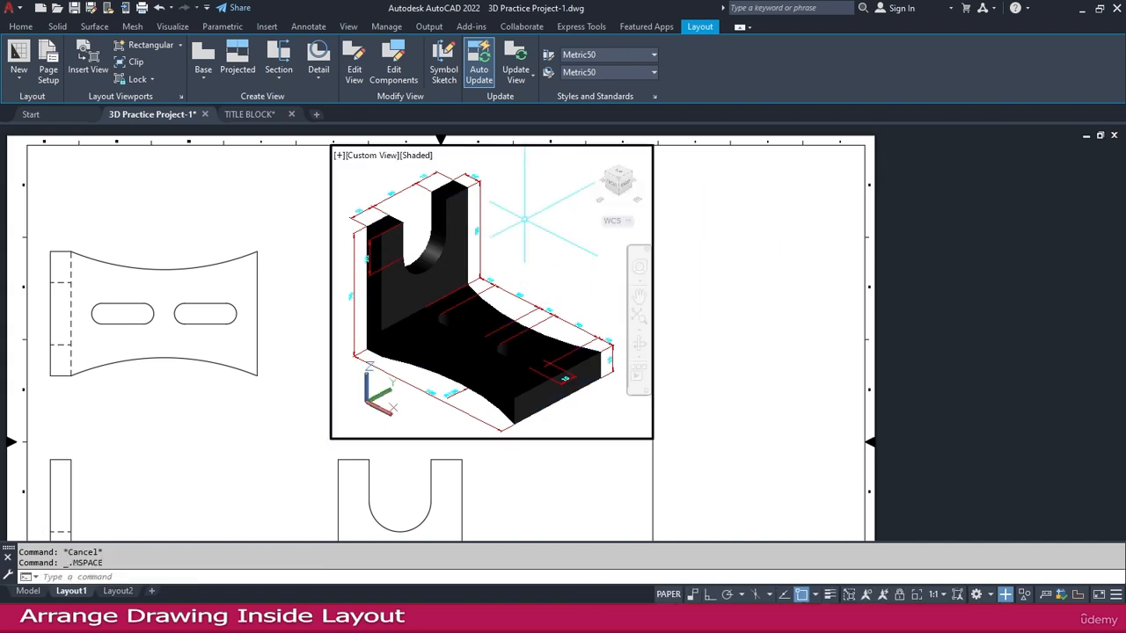
left_click(420, 158)
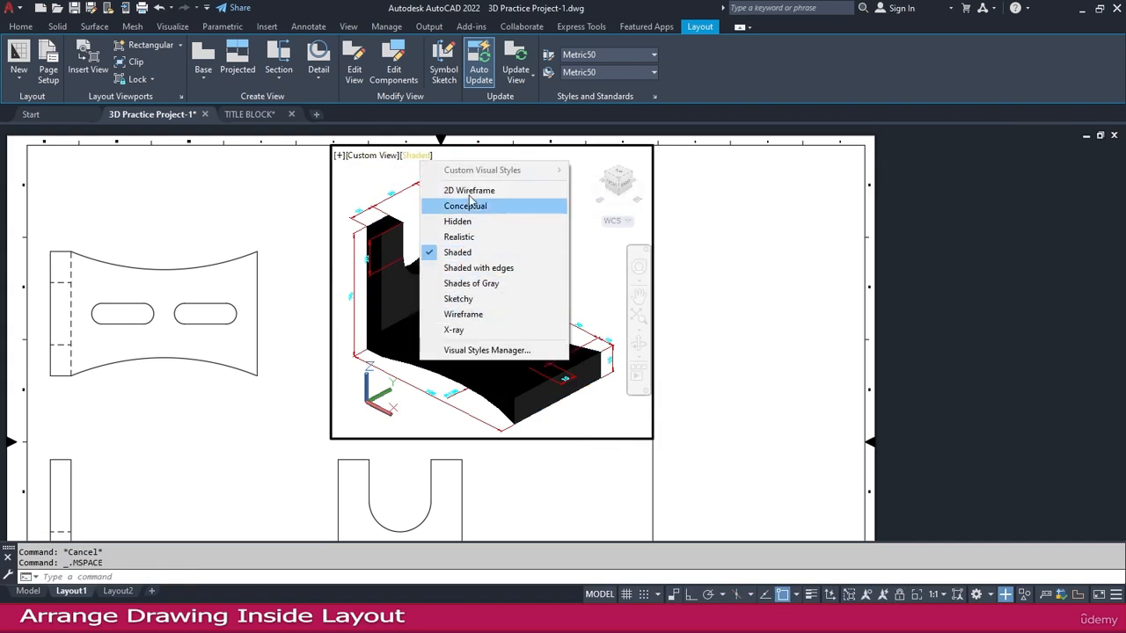
left_click(459, 222)
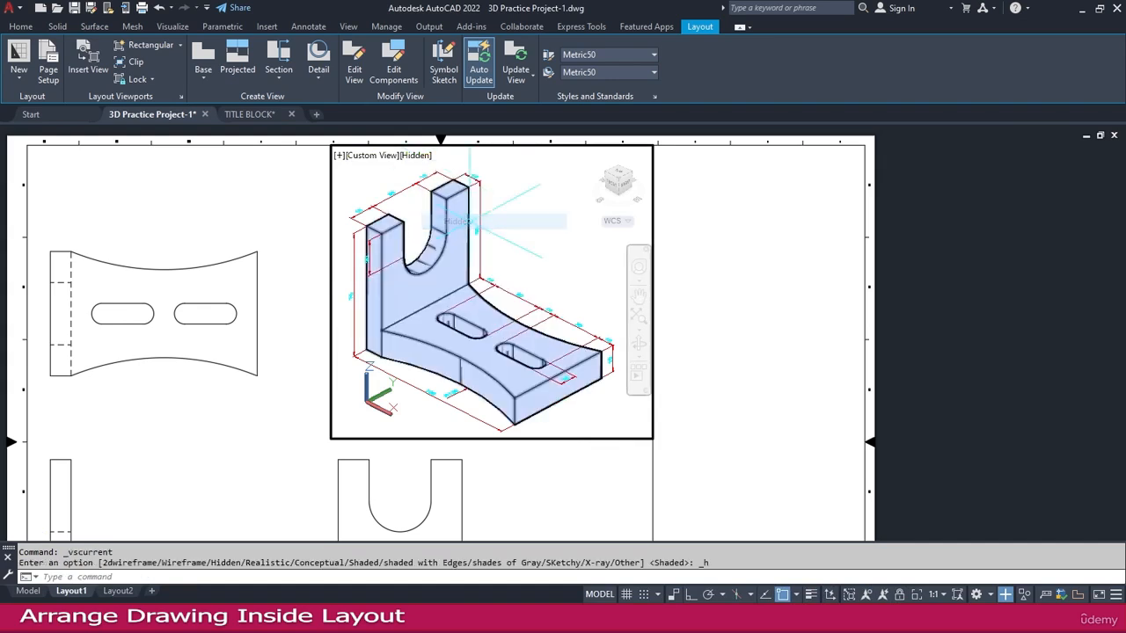
left_click(424, 157)
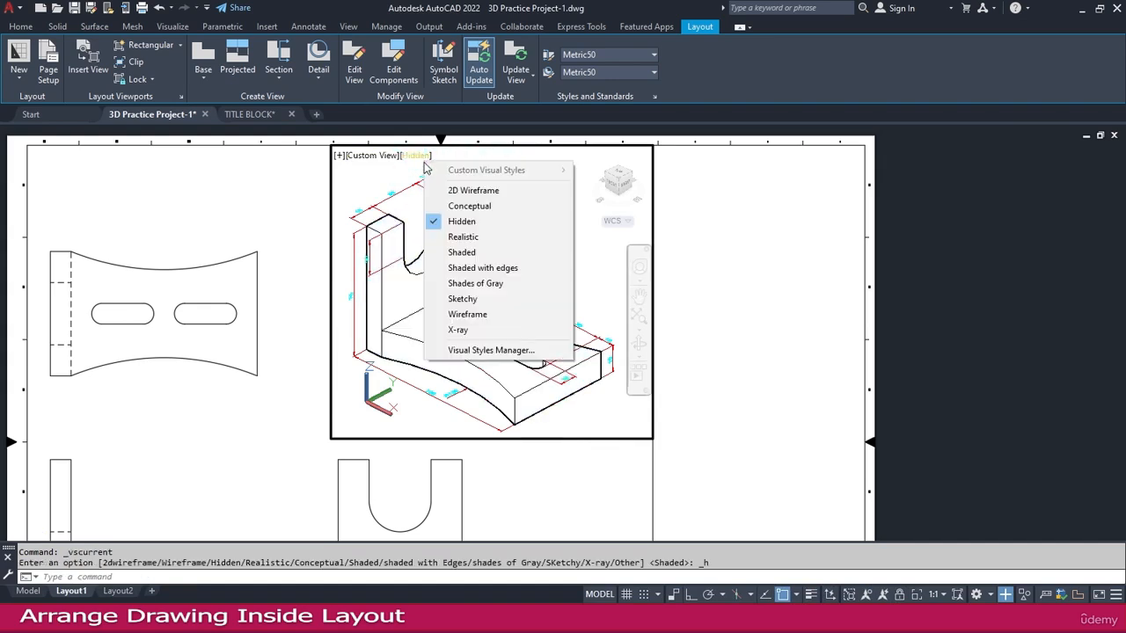
left_click(466, 209)
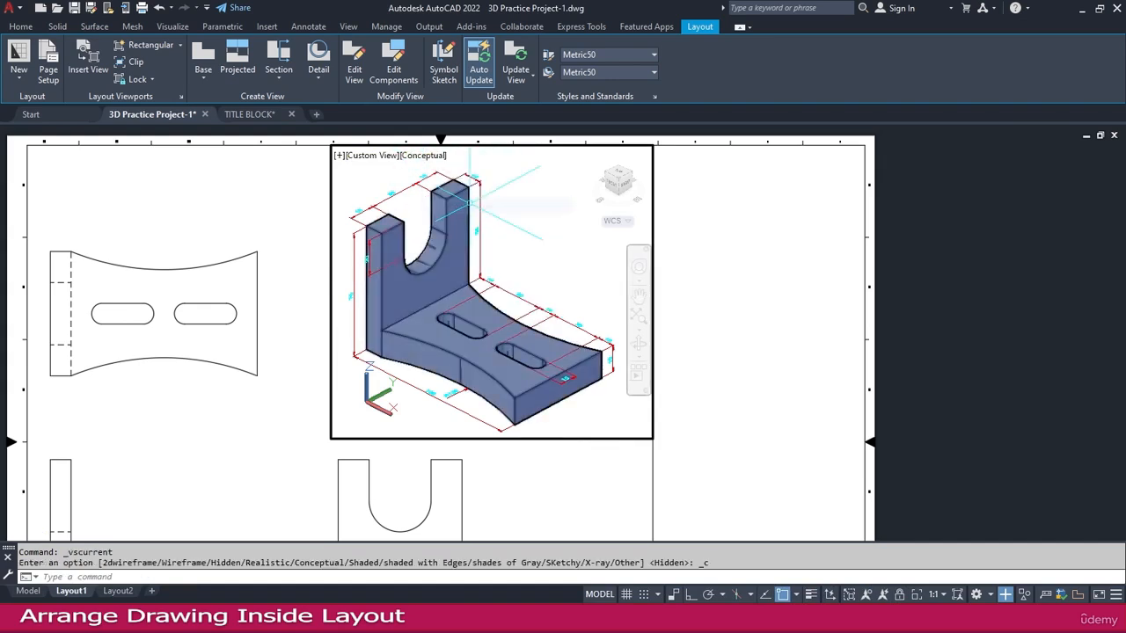
Step: Set the isometric viewport's visual style to Shades of Gray and return to paper space
left_click(424, 157)
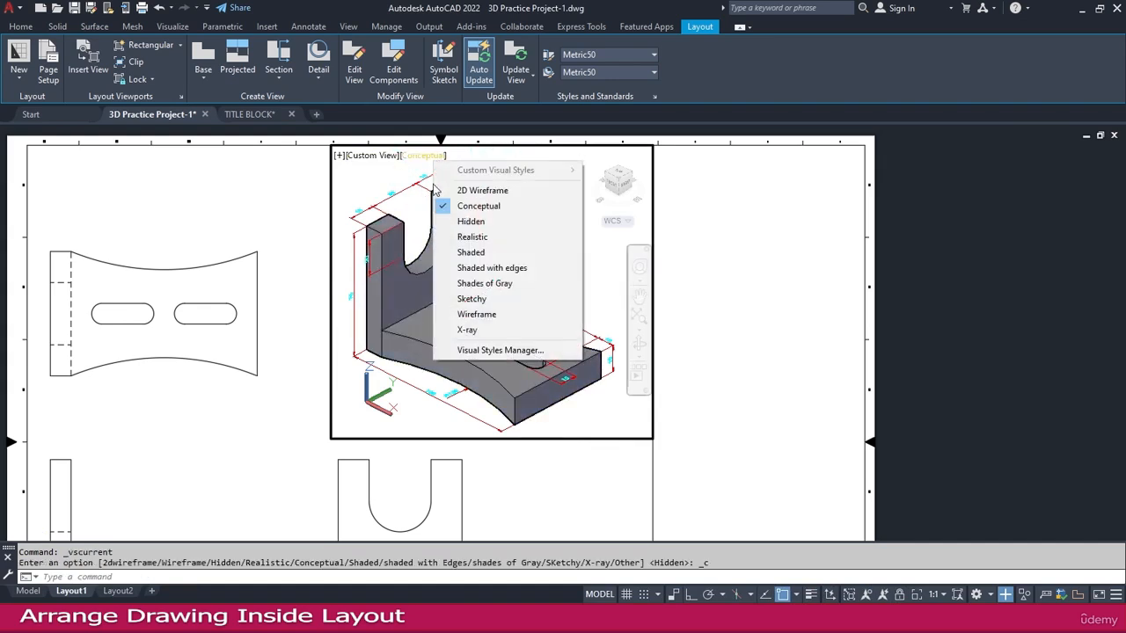
left_click(484, 283)
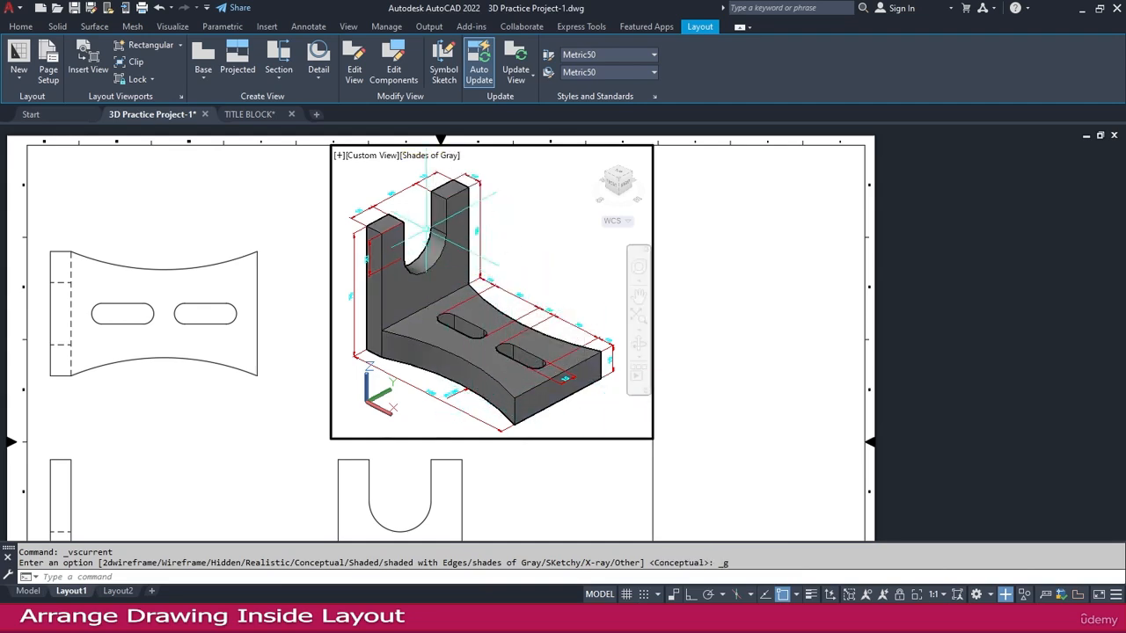
left_click(439, 156)
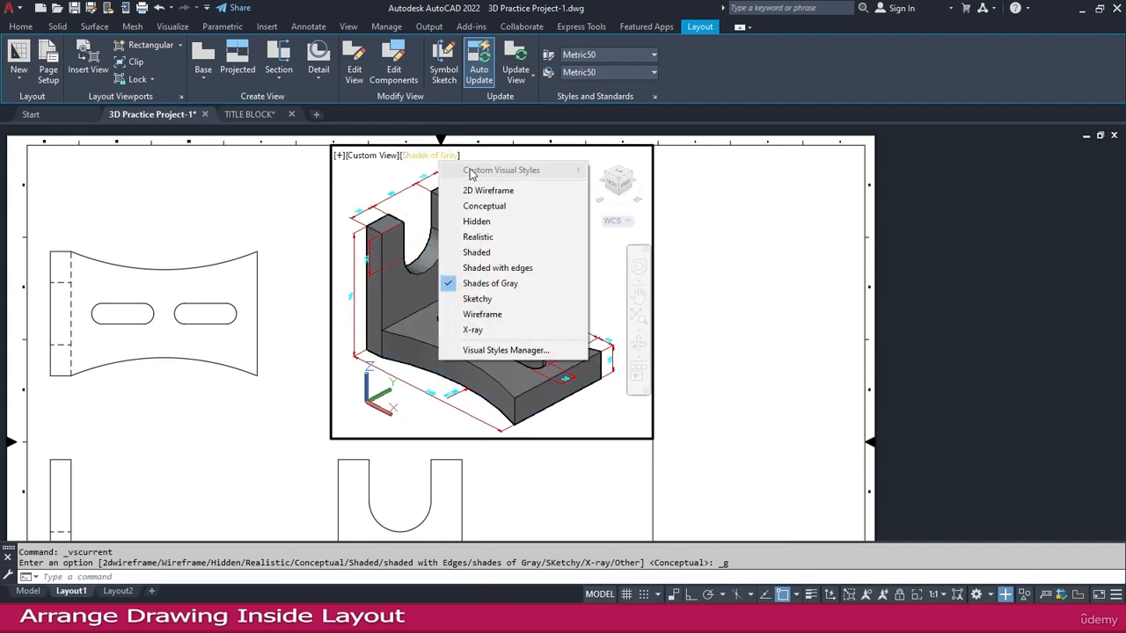
double_click(732, 281)
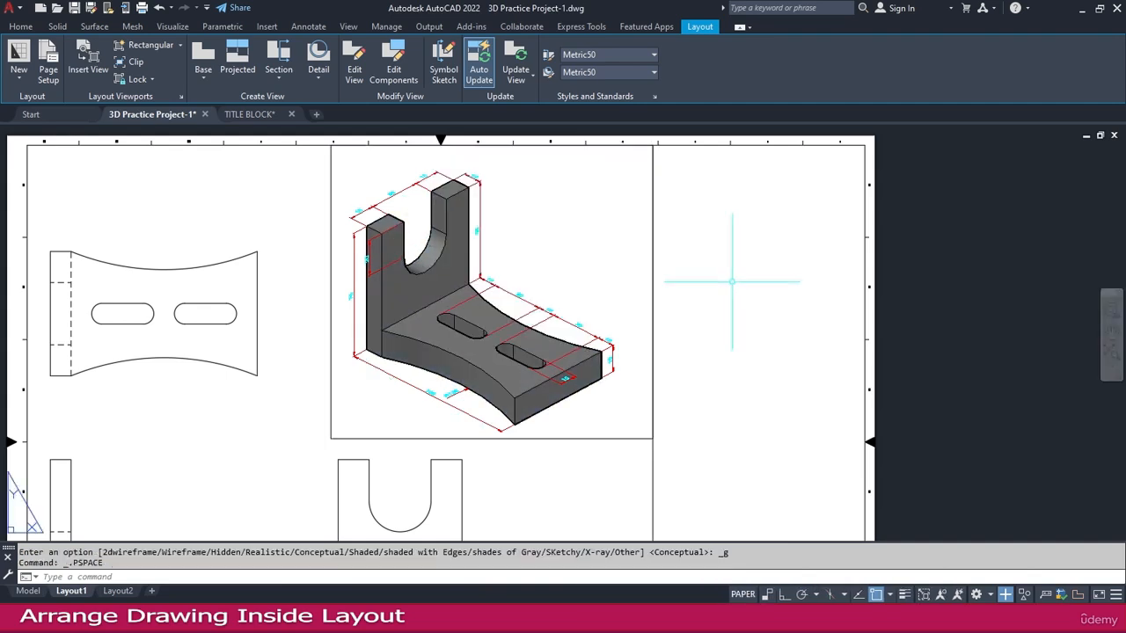
Step: Inspect the shaded isometric view's dimensions up close and review the arrangement of all views on the sheet
scroll(572, 320, "down", 2)
scroll(575, 349, "up", 2)
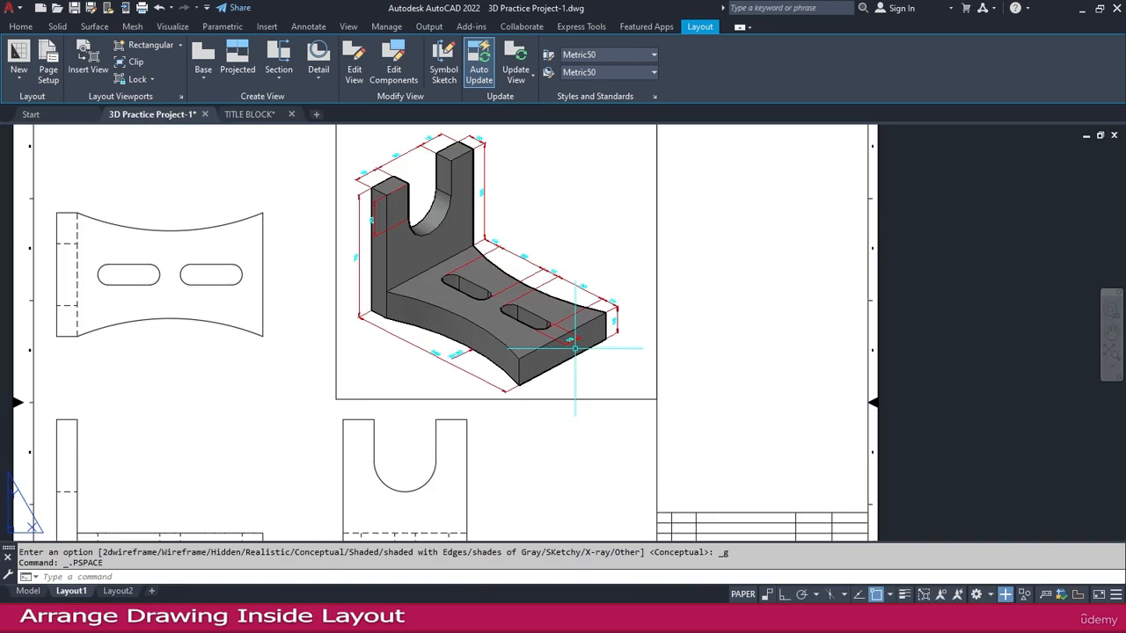
scroll(574, 348, "down", 2)
scroll(526, 318, "up", 4)
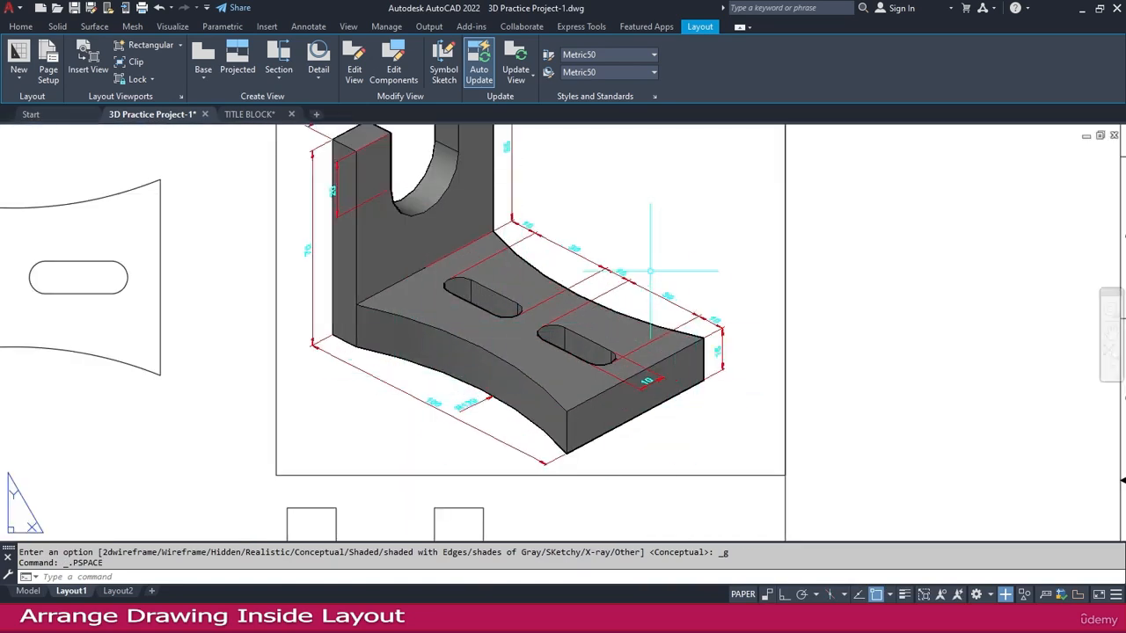
scroll(615, 325, "down", 2)
scroll(589, 404, "down", 2)
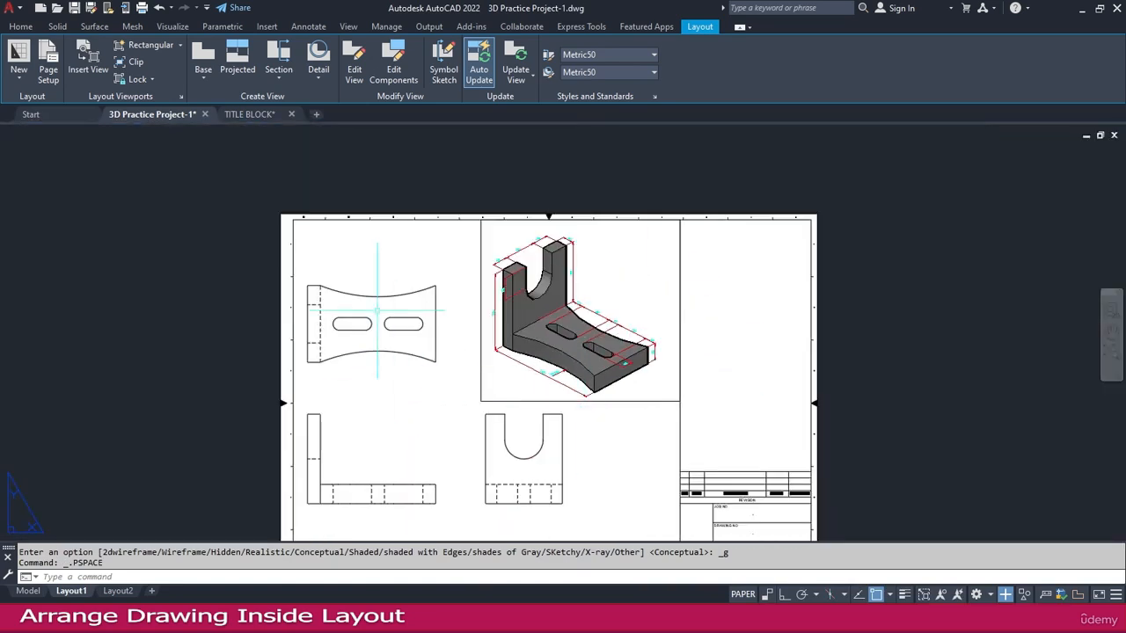
middle_click_drag(452, 452, 374, 387)
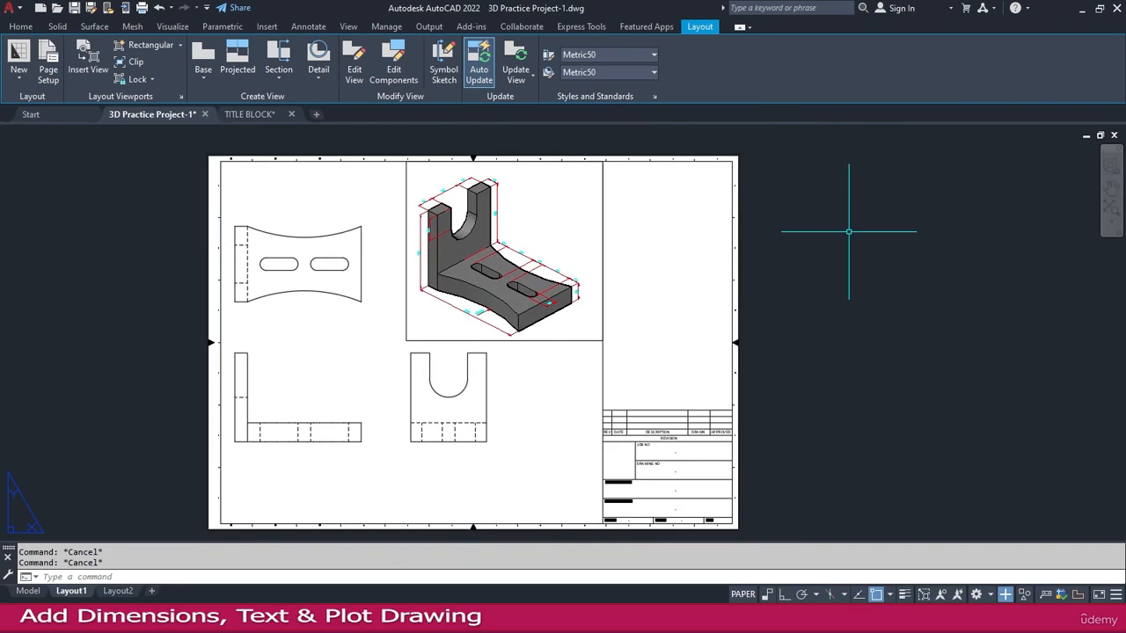
Step: Add a linear dimension for the front view's overall length, placed below the base
left_click(308, 26)
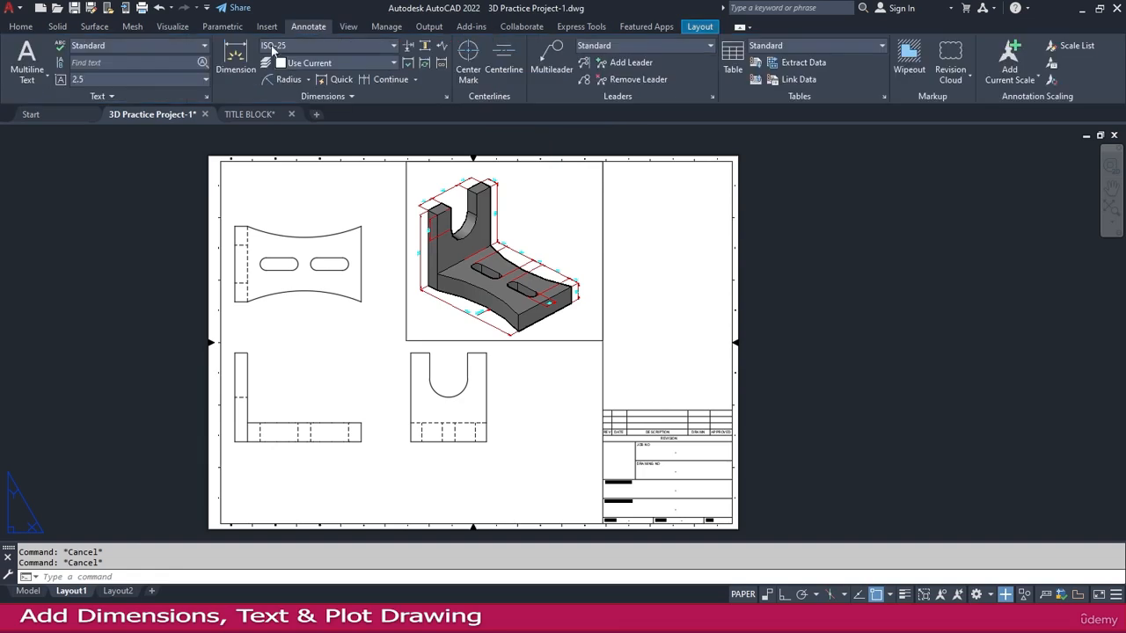
left_click(309, 78)
left_click(295, 103)
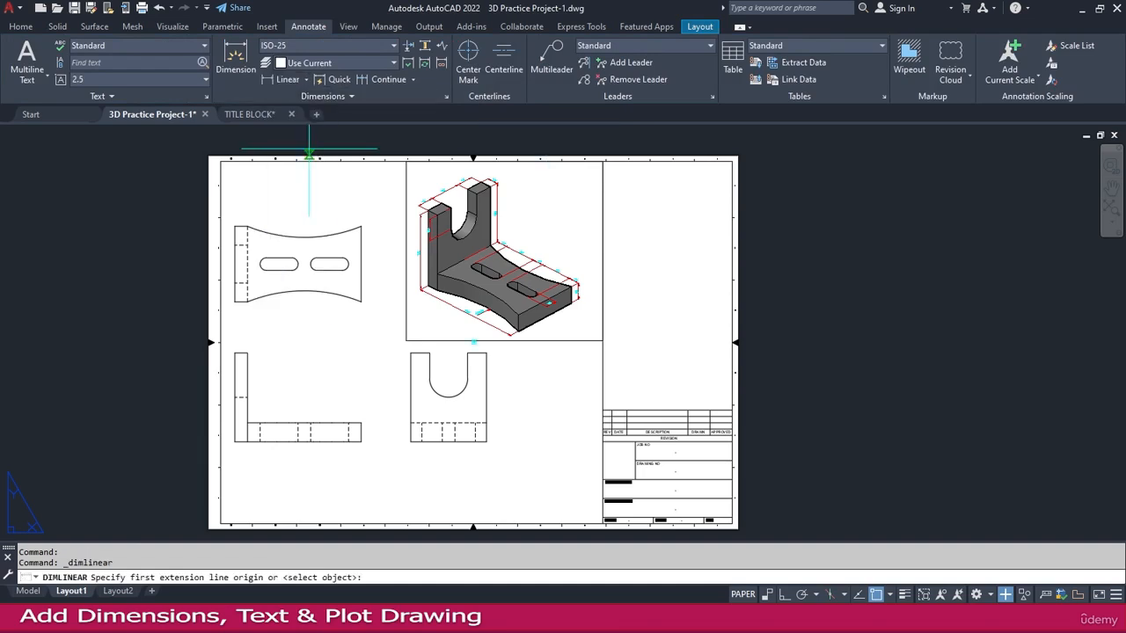
scroll(271, 488, "up", 2)
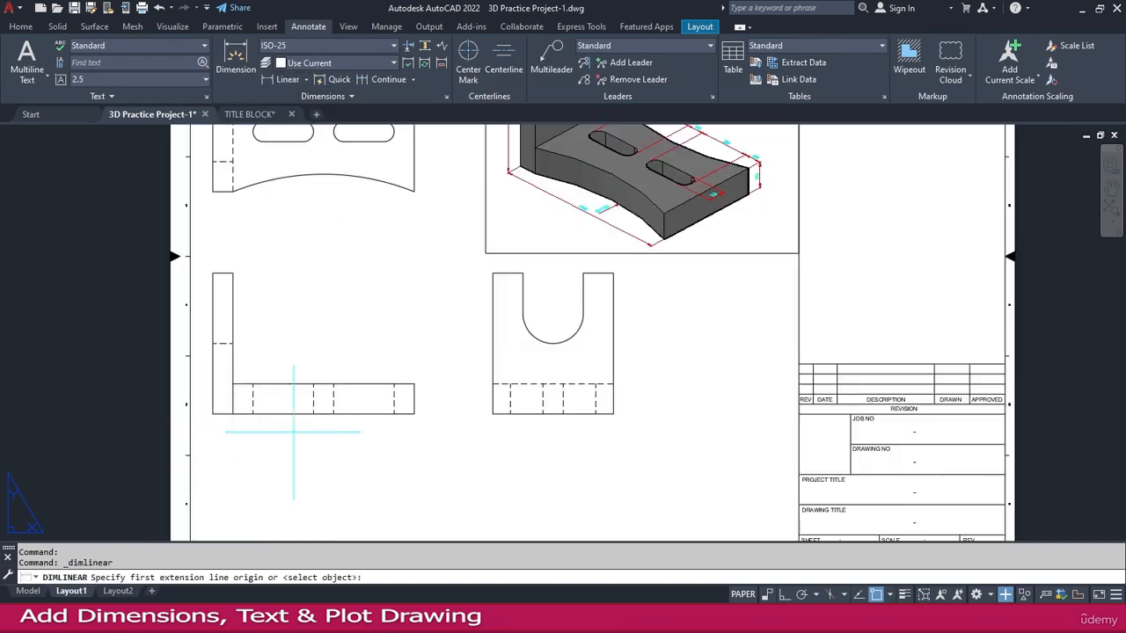
scroll(259, 413, "up", 2)
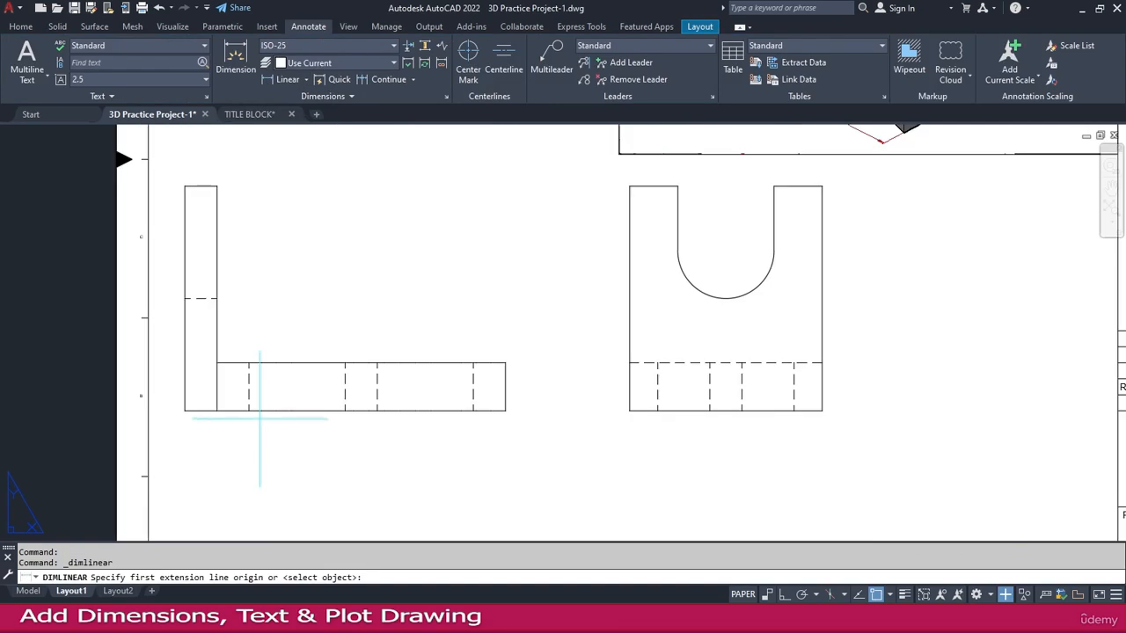
left_click(193, 410)
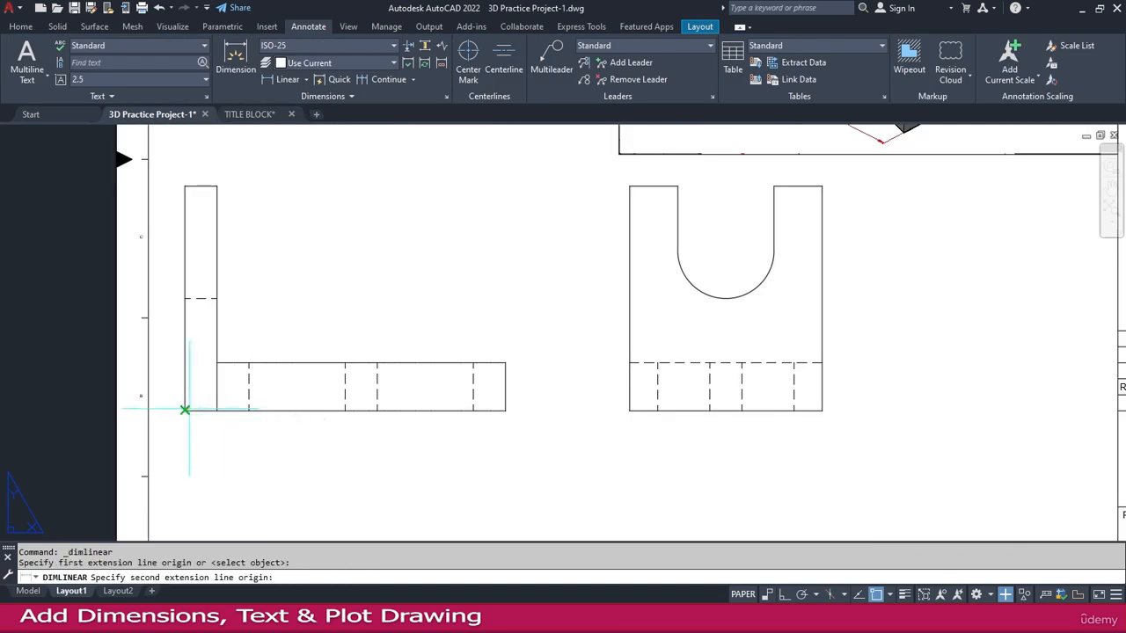
left_click(505, 410)
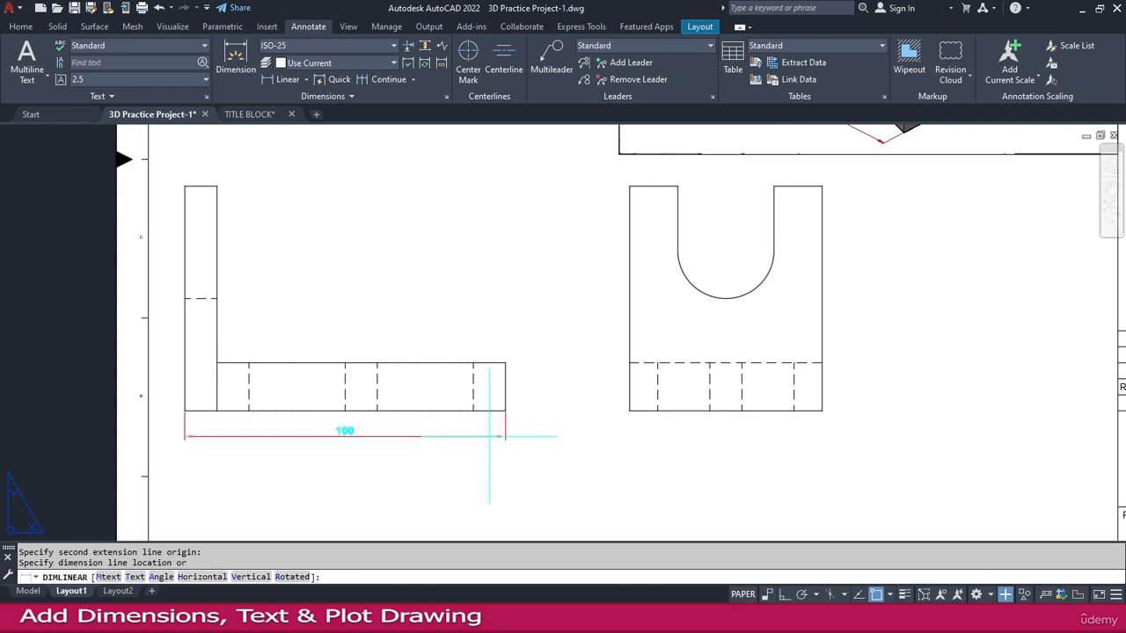
left_click(519, 437)
Step: Dimension the base's thickness beside its free end and the bracket's overall height outside the upright in the front view
key("Return")
key("Return")
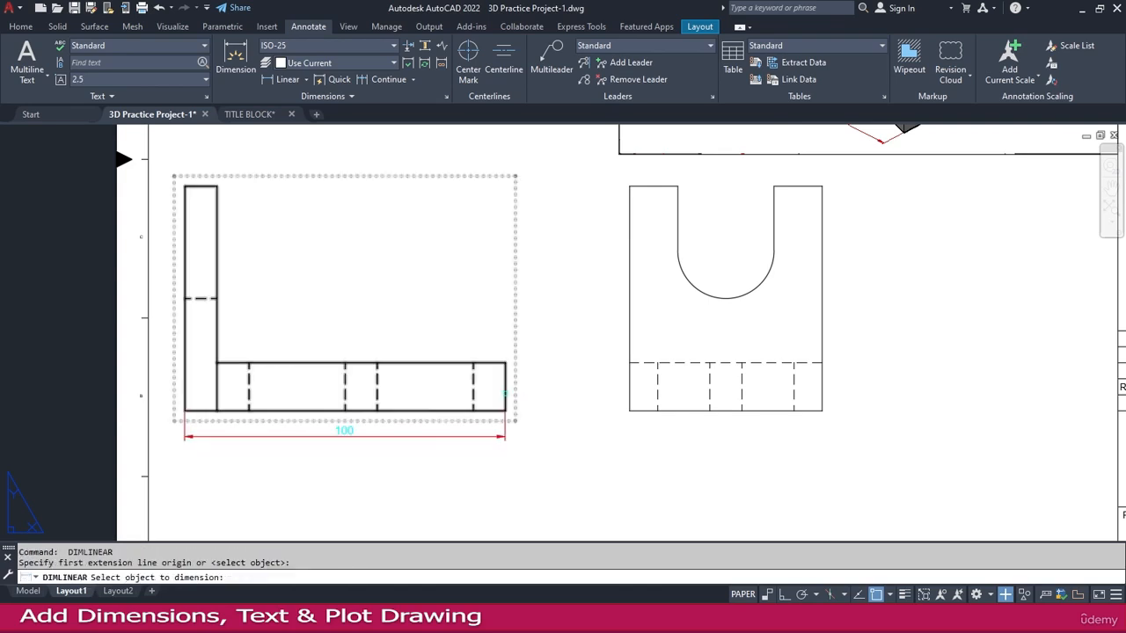
left_click(505, 395)
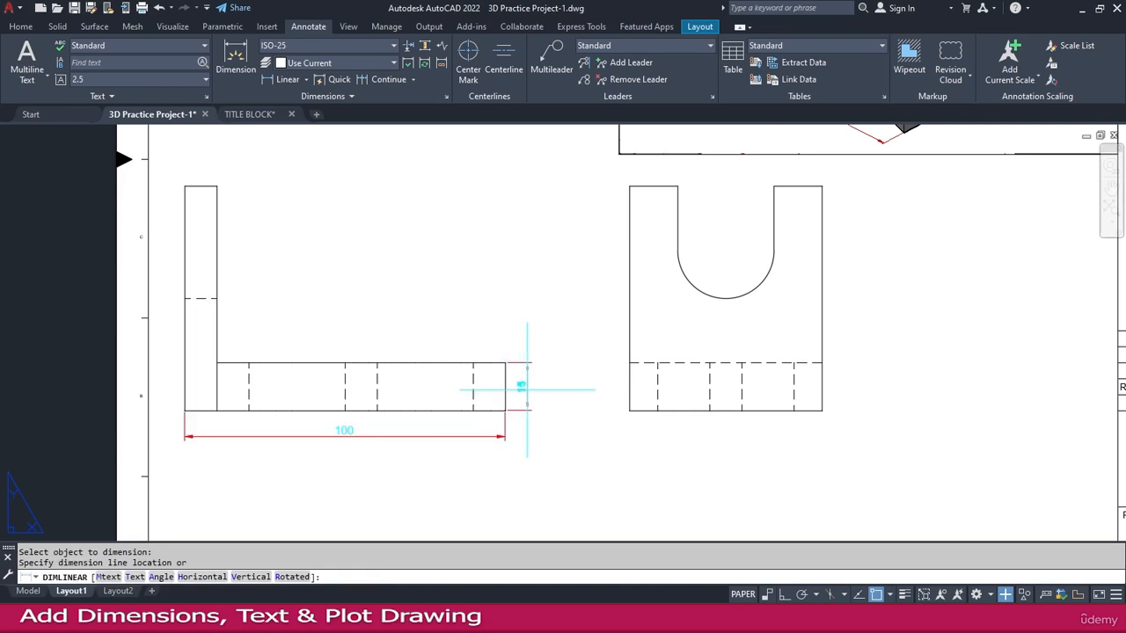
left_click(527, 389)
middle_click_drag(258, 383, 358, 428)
key("Return")
key("Return")
left_click(285, 387)
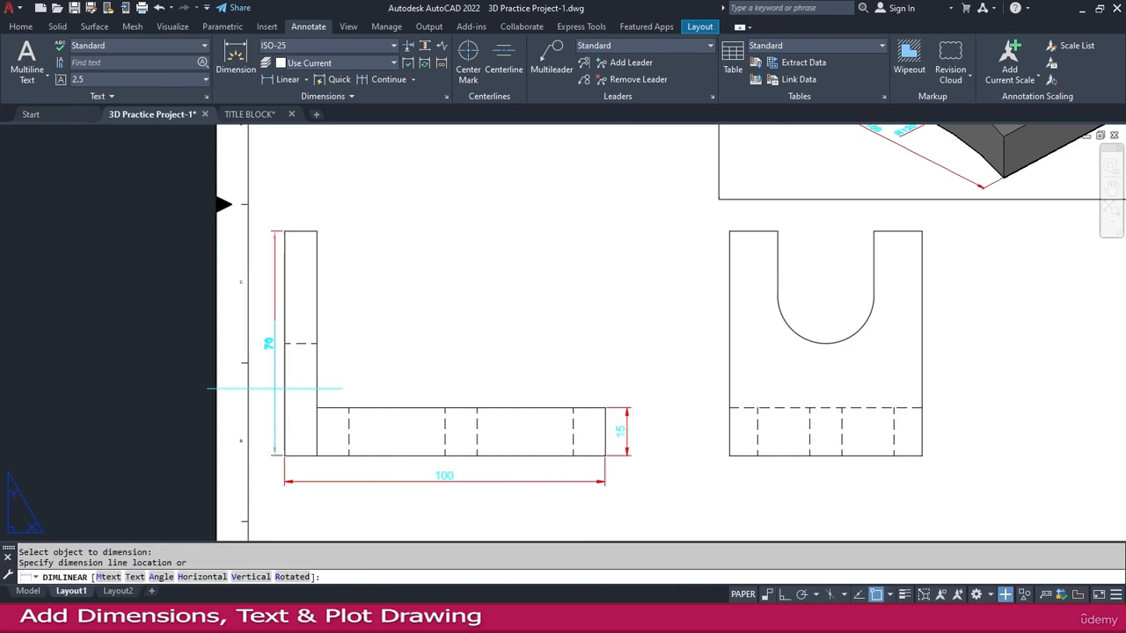
left_click(265, 370)
Step: Dimension the upright's thickness above its top edge in the front view
middle_click_drag(329, 326, 322, 386)
key("Return")
key("Return")
left_click(293, 291)
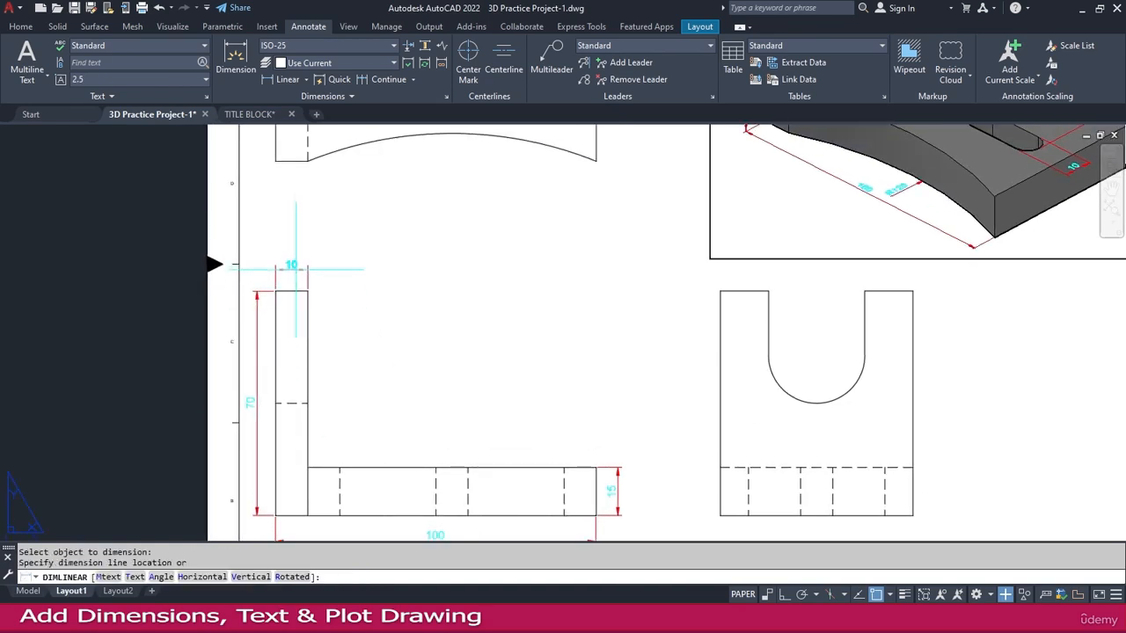
left_click(296, 267)
Step: Add a linear dimension for the left arm's width above its top edge in the side view
scroll(296, 259, "down", 2)
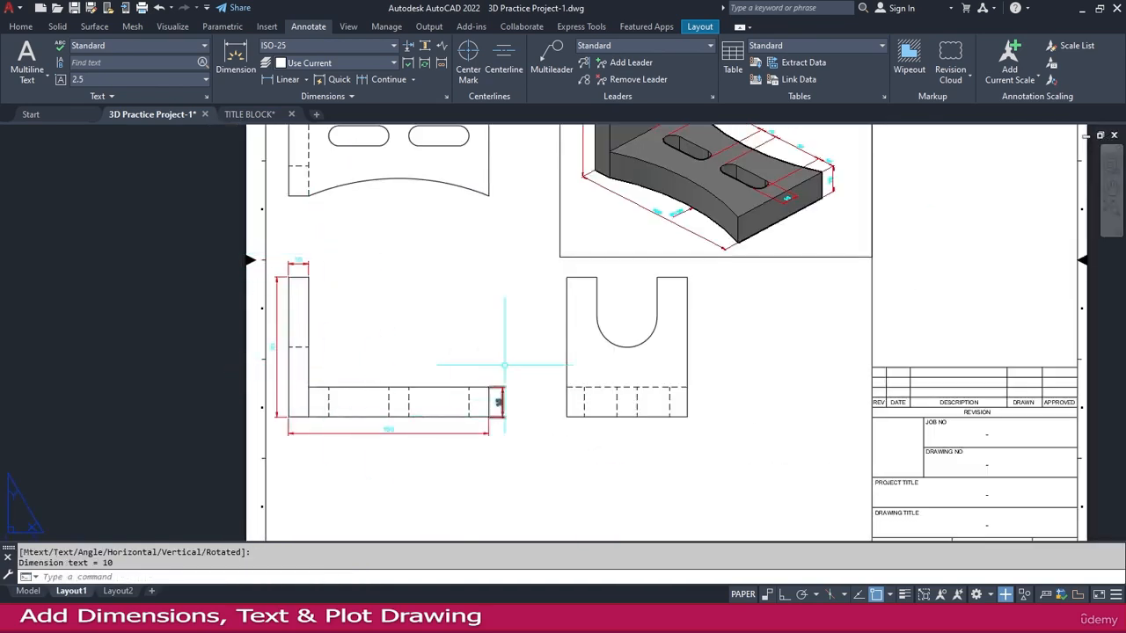
middle_click_drag(453, 303, 391, 368)
scroll(625, 400, "up", 4)
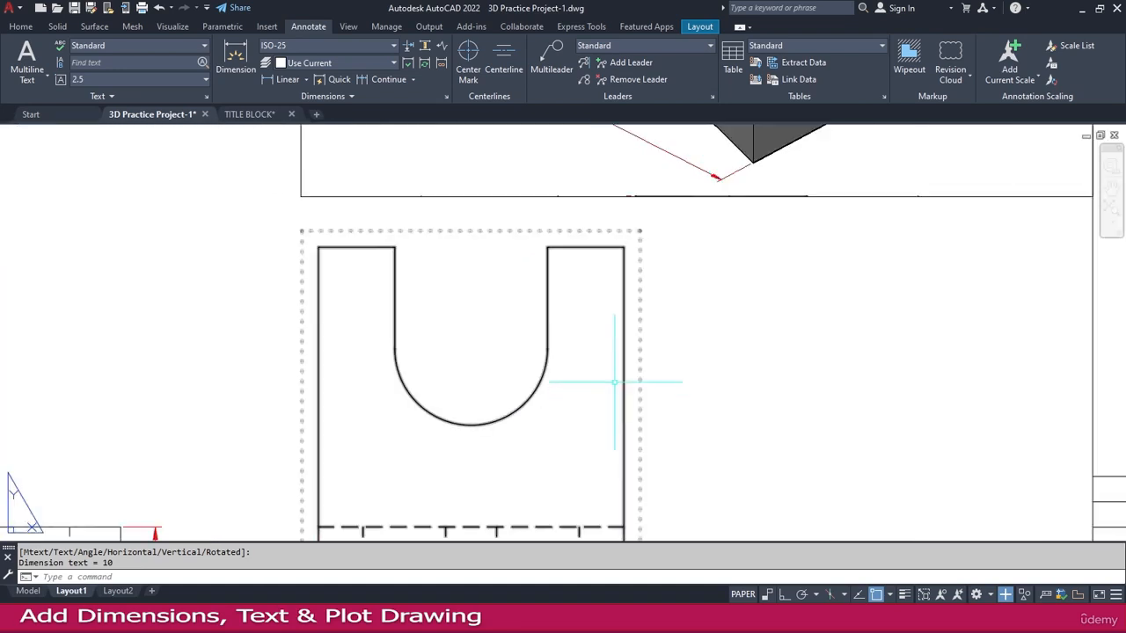
scroll(594, 284, "down", 2)
scroll(467, 260, "up", 3)
key("Return")
key("Return")
left_click(449, 256)
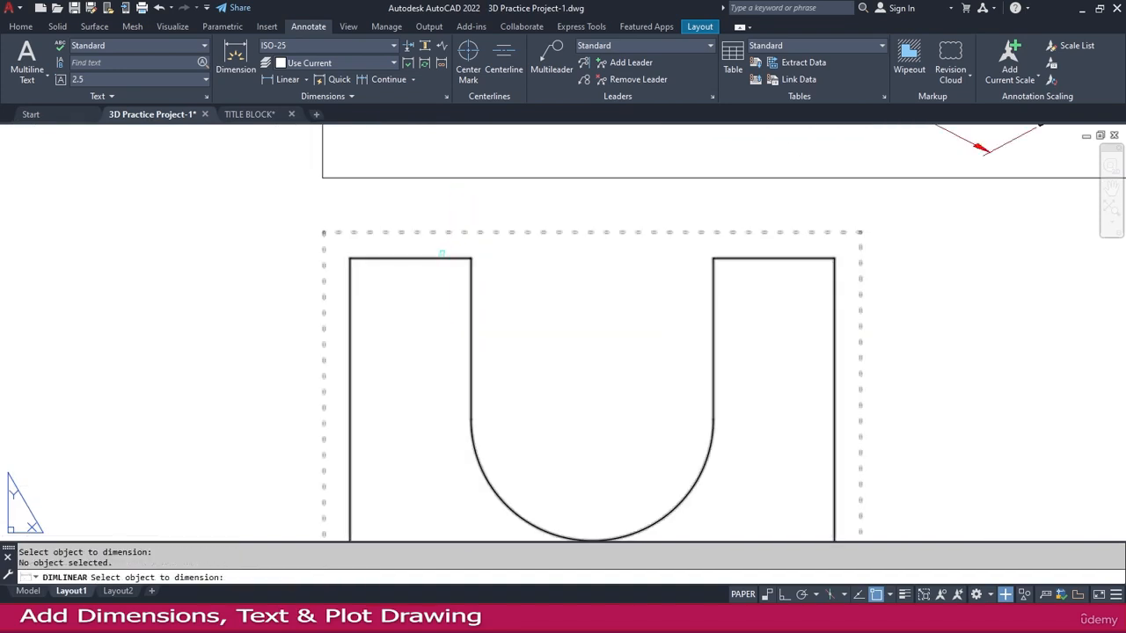
left_click(441, 257)
left_click(453, 226)
Step: Continue the left arm's dimension across the U-slot opening and the right arm in the side view
left_click(473, 214)
left_click(461, 228)
mouse_move(472, 228)
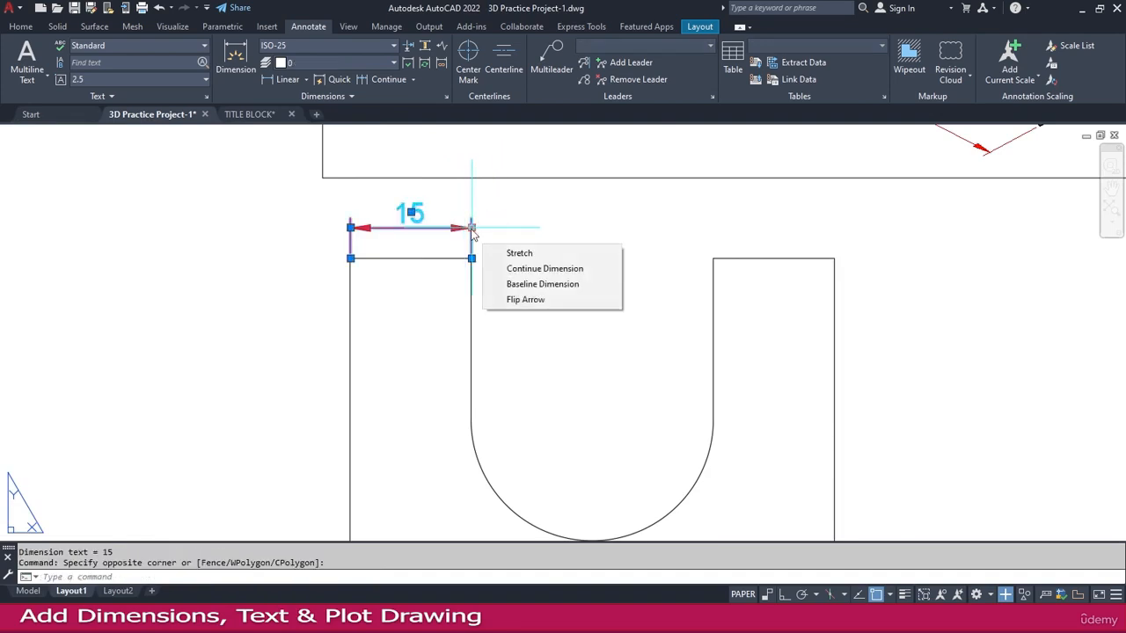
left_click(538, 264)
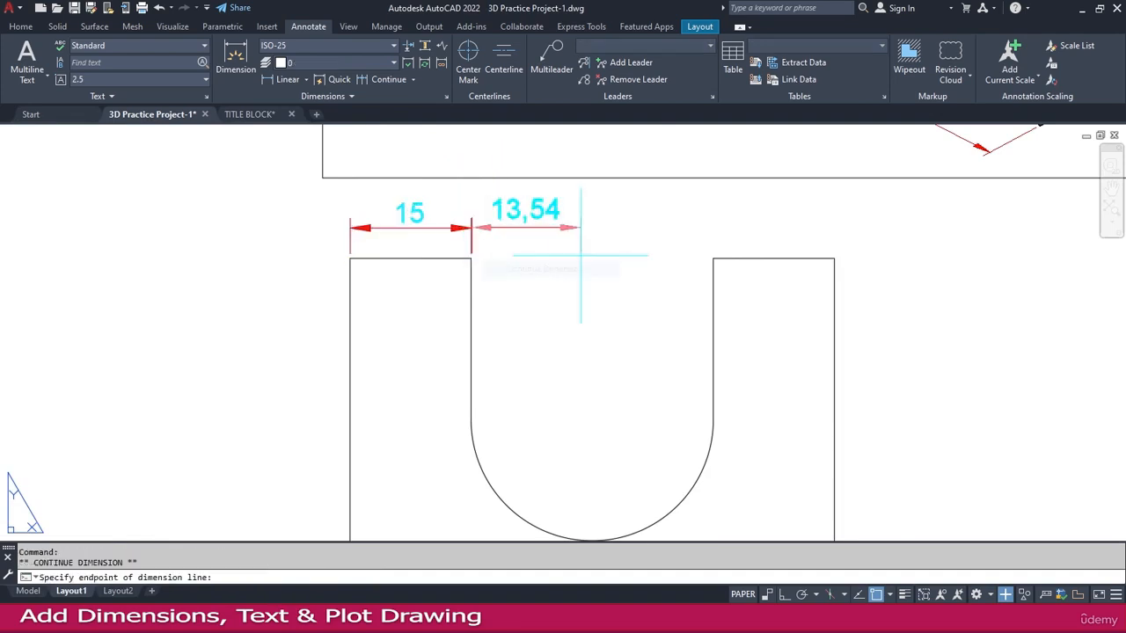
left_click(713, 258)
left_click(835, 266)
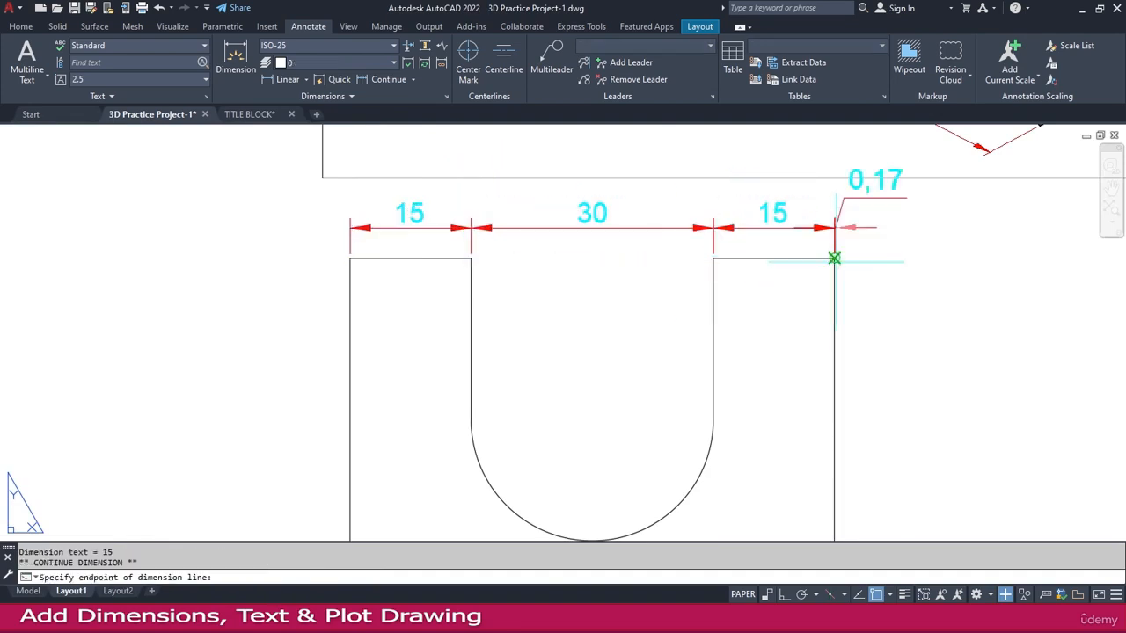
key("Escape")
Step: Try a vertical linear dimension of the U-slot's straight side, placed outside the right arm, and delete it
scroll(836, 322, "down", 2)
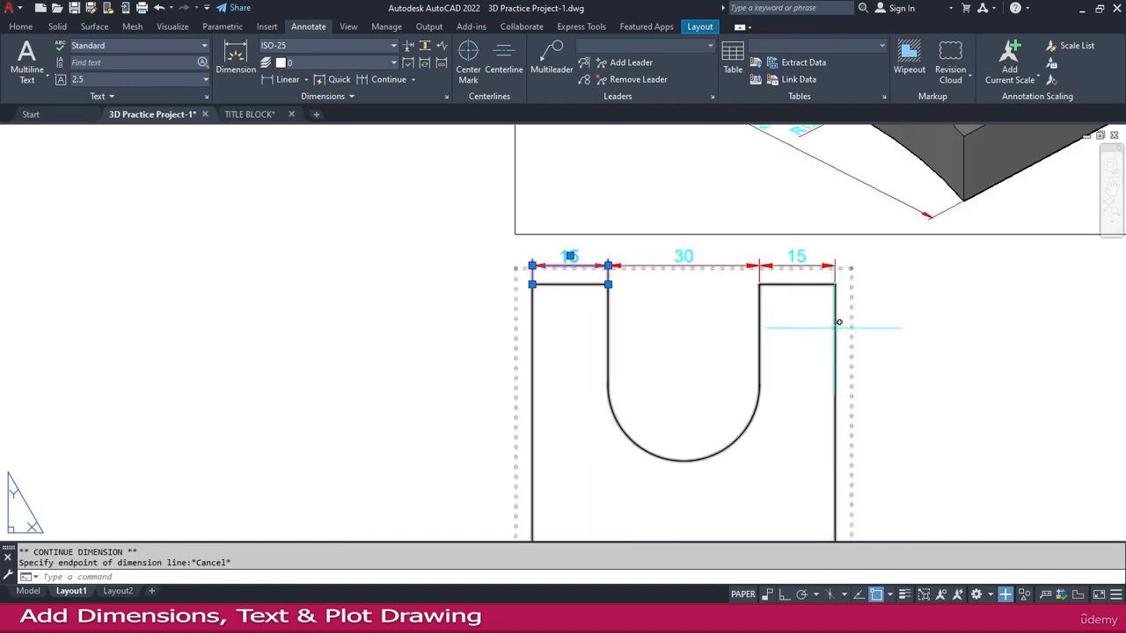
scroll(786, 344, "up", 2)
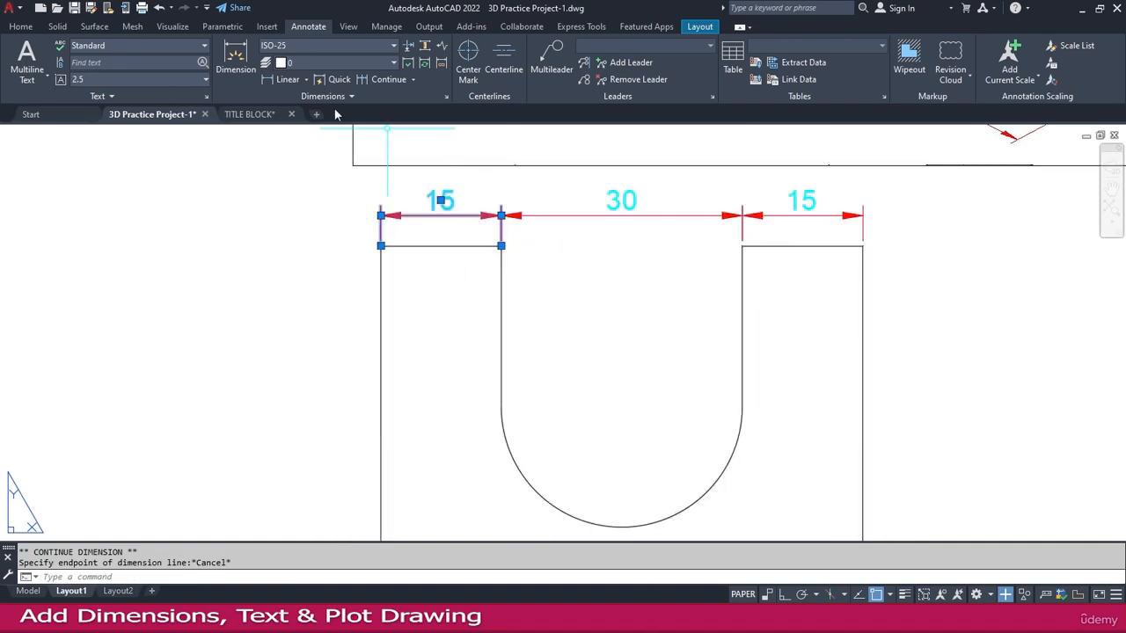
left_click(283, 78)
left_click(742, 245)
left_click(742, 406)
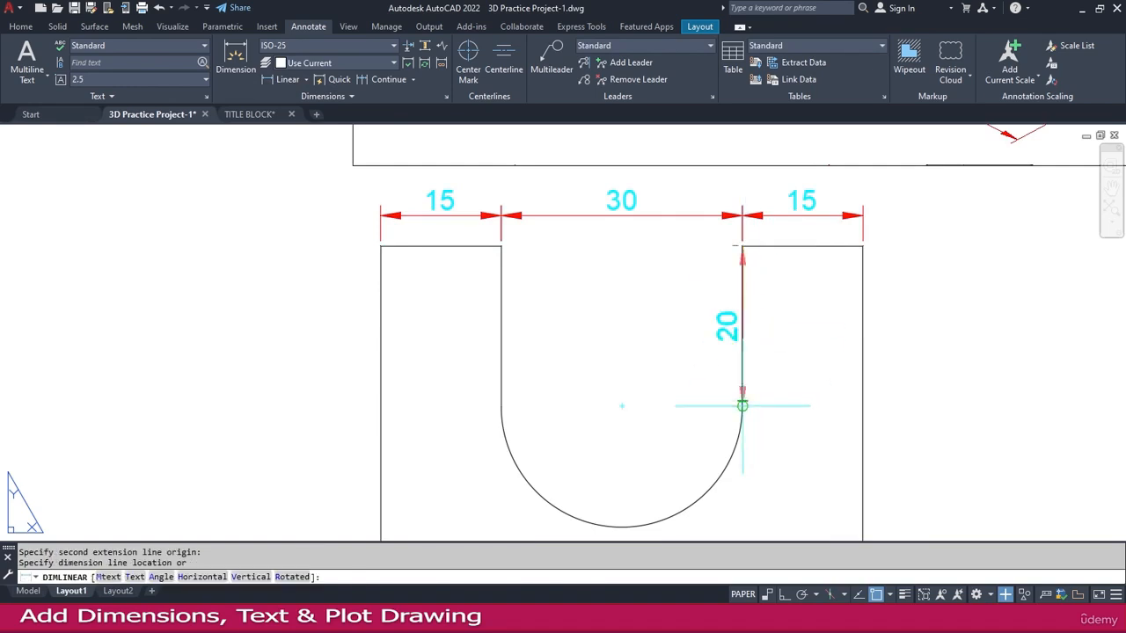
left_click(914, 395)
left_click(923, 375)
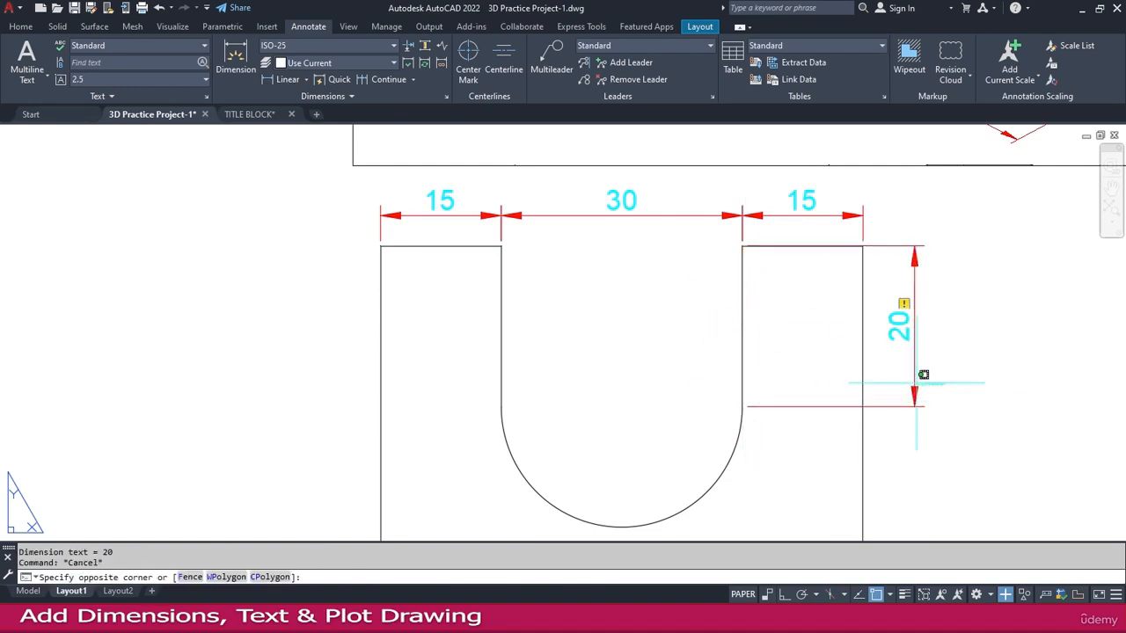
left_click(906, 387)
key("Delete")
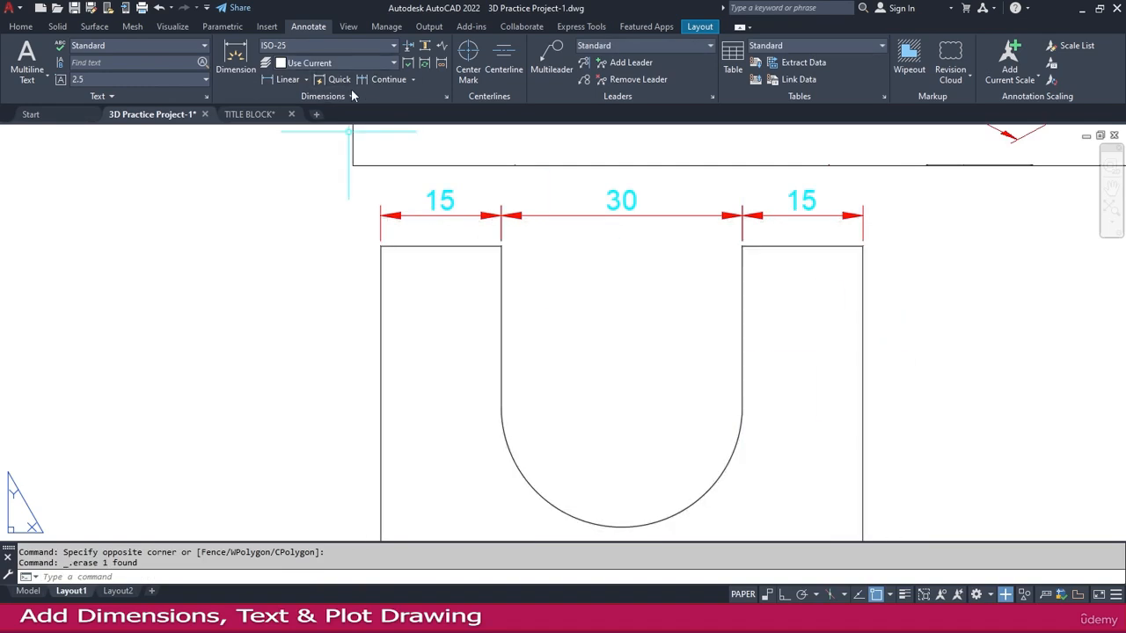
Step: Add a vertical linear dimension for the U-slot's straight side in the side view, using object selection and placing it outside the right arm
left_click(286, 80)
key("Return")
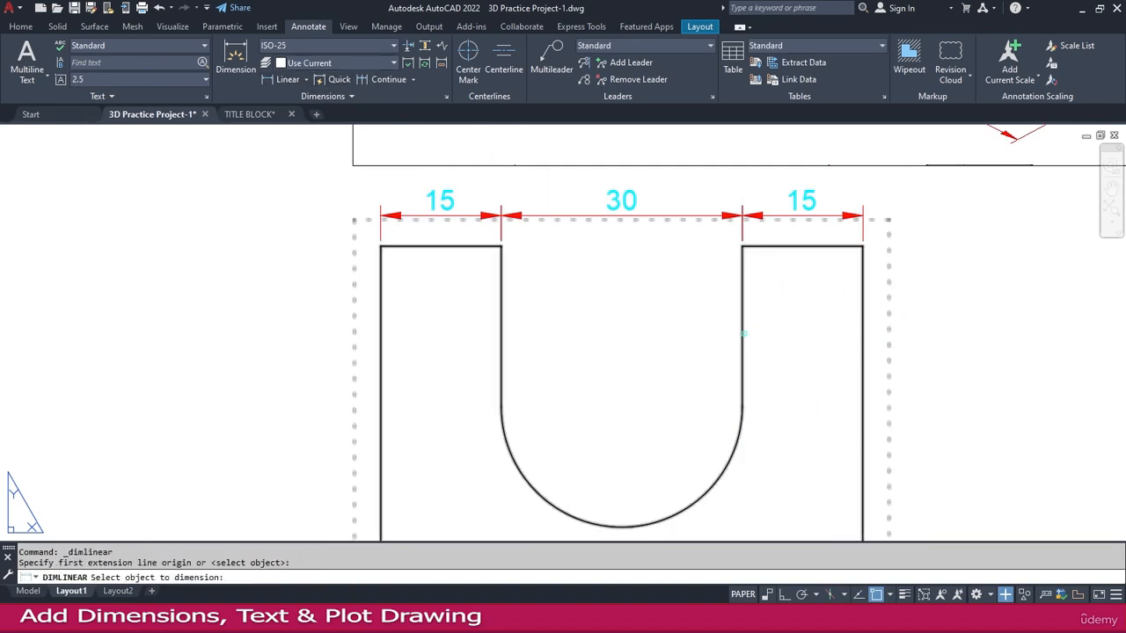
left_click(743, 334)
left_click(922, 327)
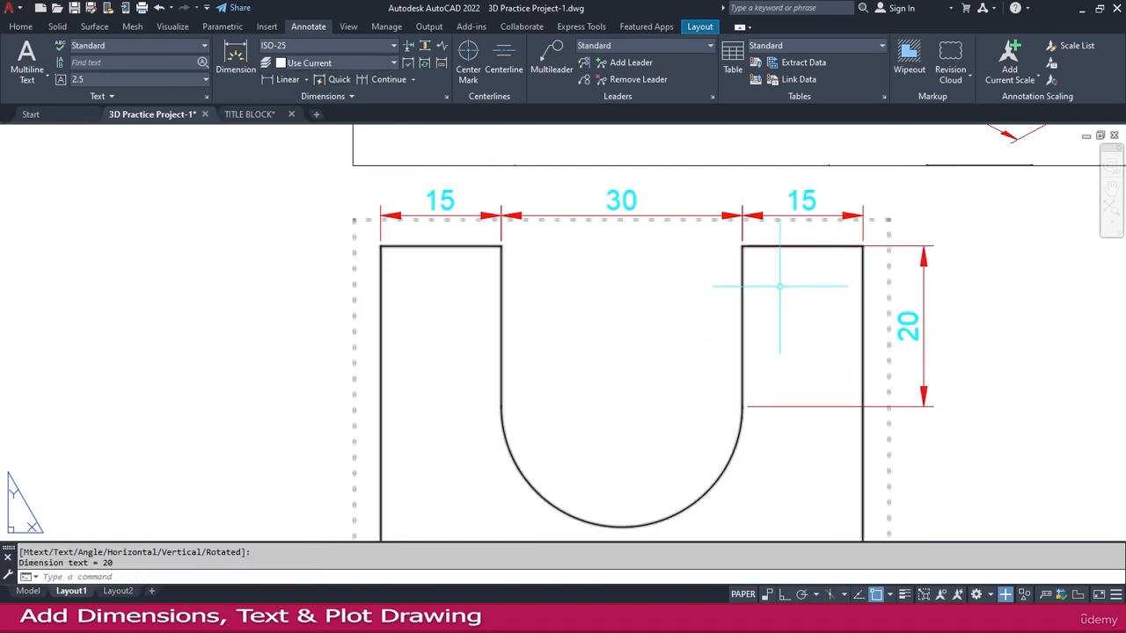
Step: Dimension the side view's overall height outside the slot-depth dimension and its overall width below the bottom edge
scroll(779, 287, "down", 1)
middle_click_drag(749, 373, 685, 296)
scroll(685, 296, "down", 1)
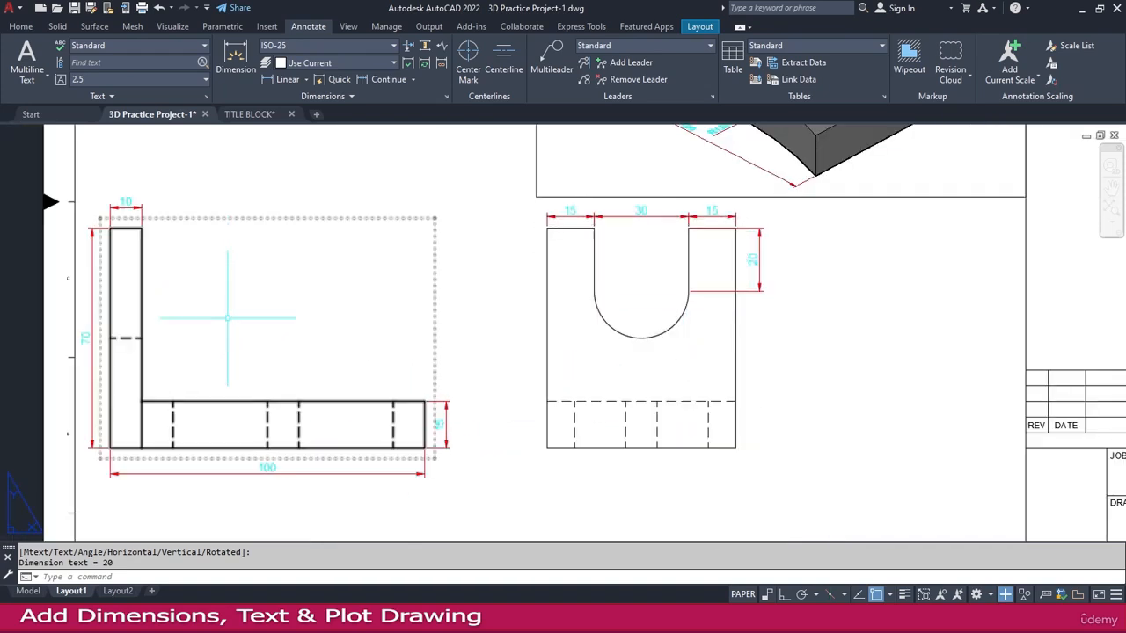
key("Return")
key("Return")
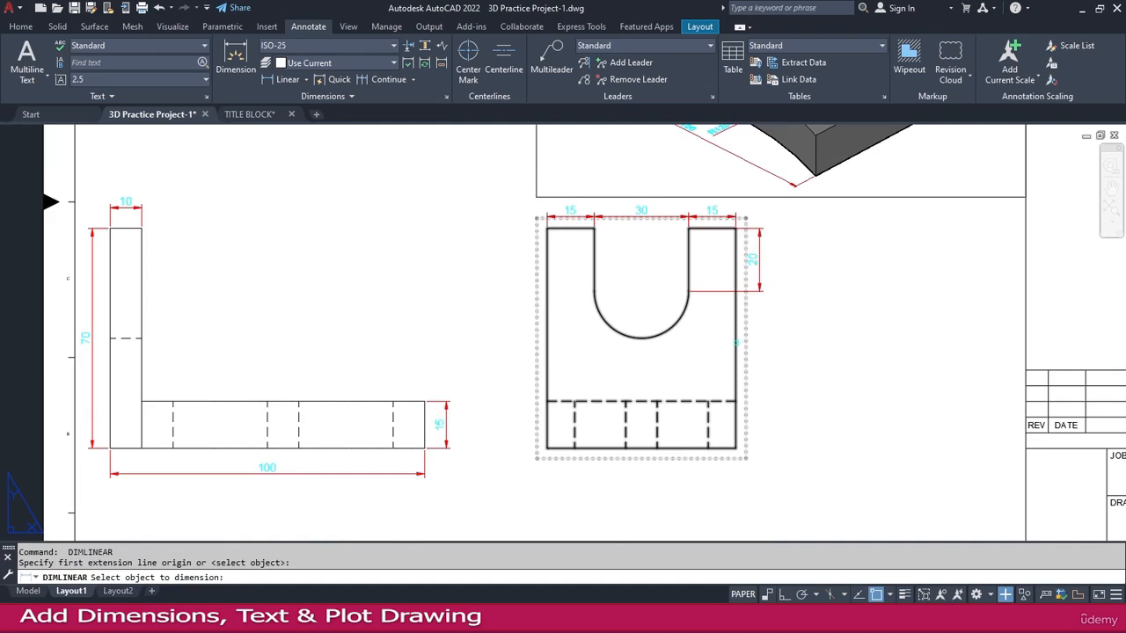
left_click(735, 343)
left_click(781, 352)
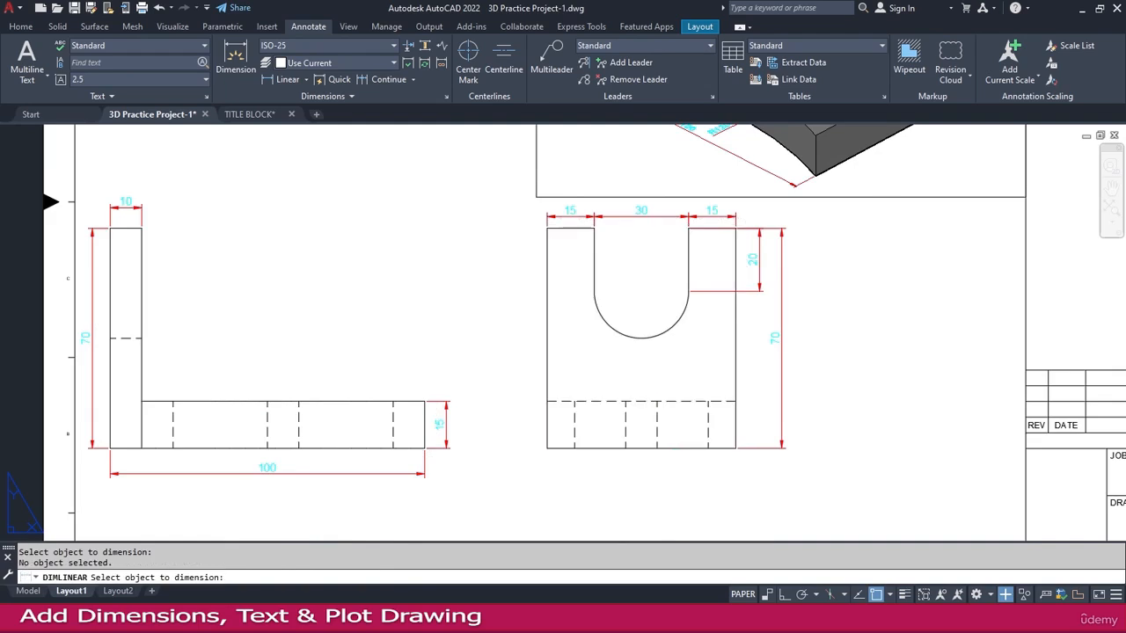
left_click(674, 449)
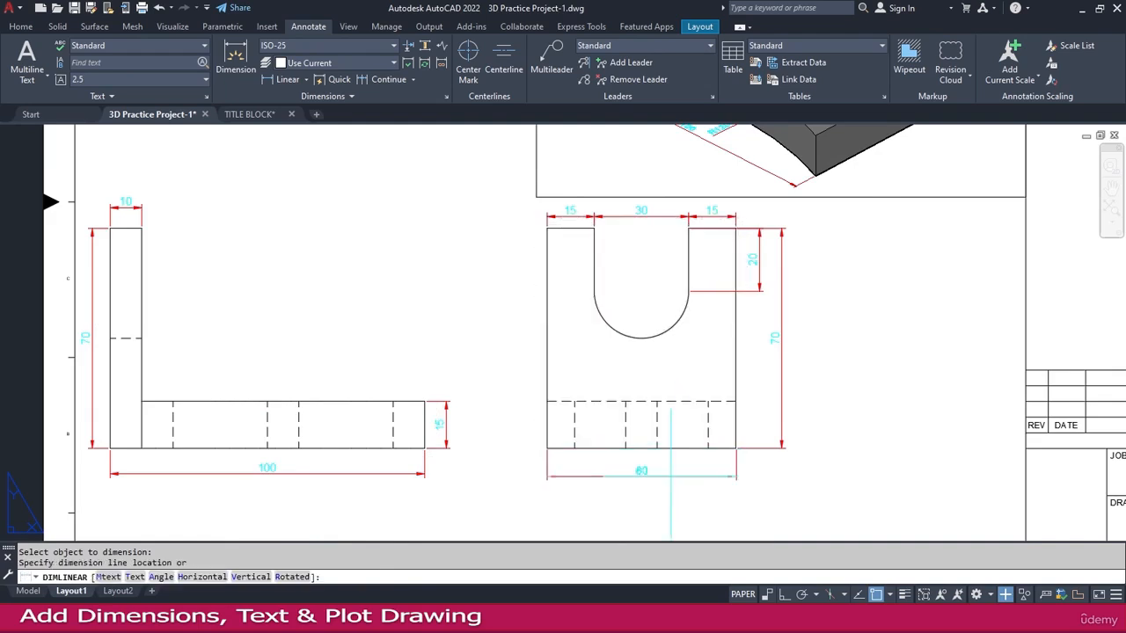
left_click(685, 476)
Step: Add a horizontal linear dimension above the top view from the upright's inner face to the near end of the first slot
scroll(686, 483, "down", 1)
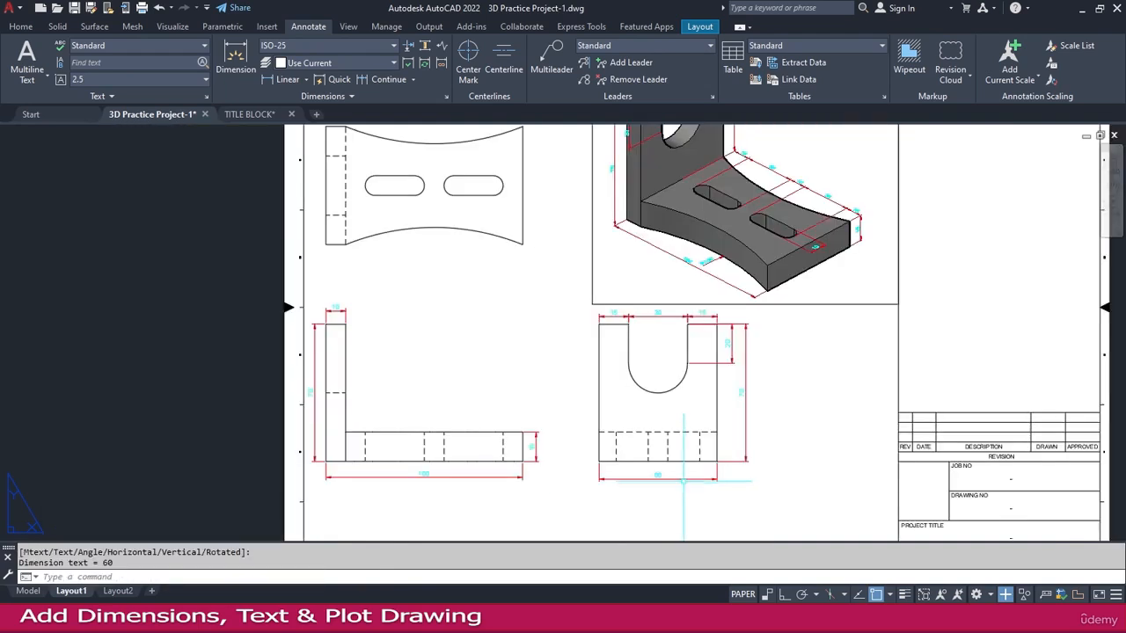
middle_click_drag(543, 352, 533, 433)
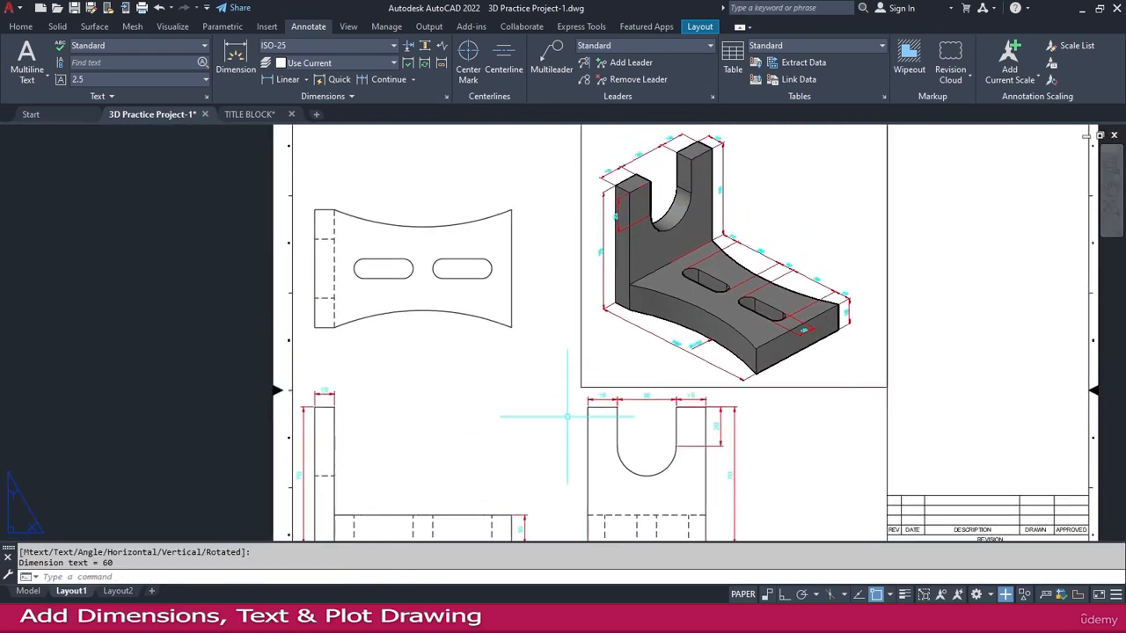
middle_click_drag(442, 288, 465, 314)
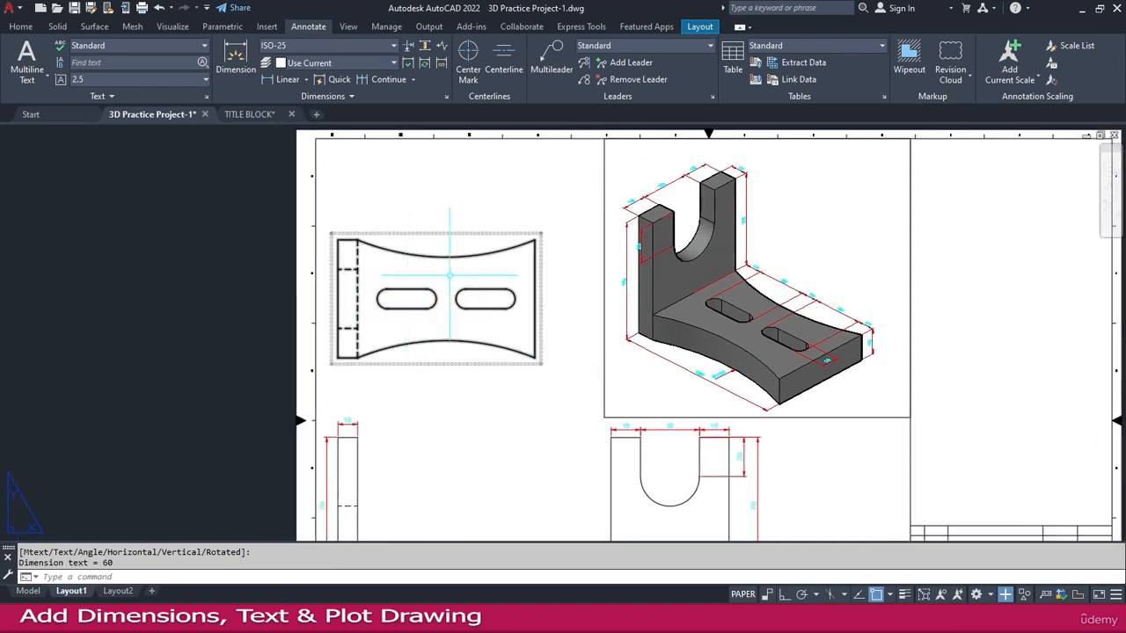
scroll(403, 292, "up", 2)
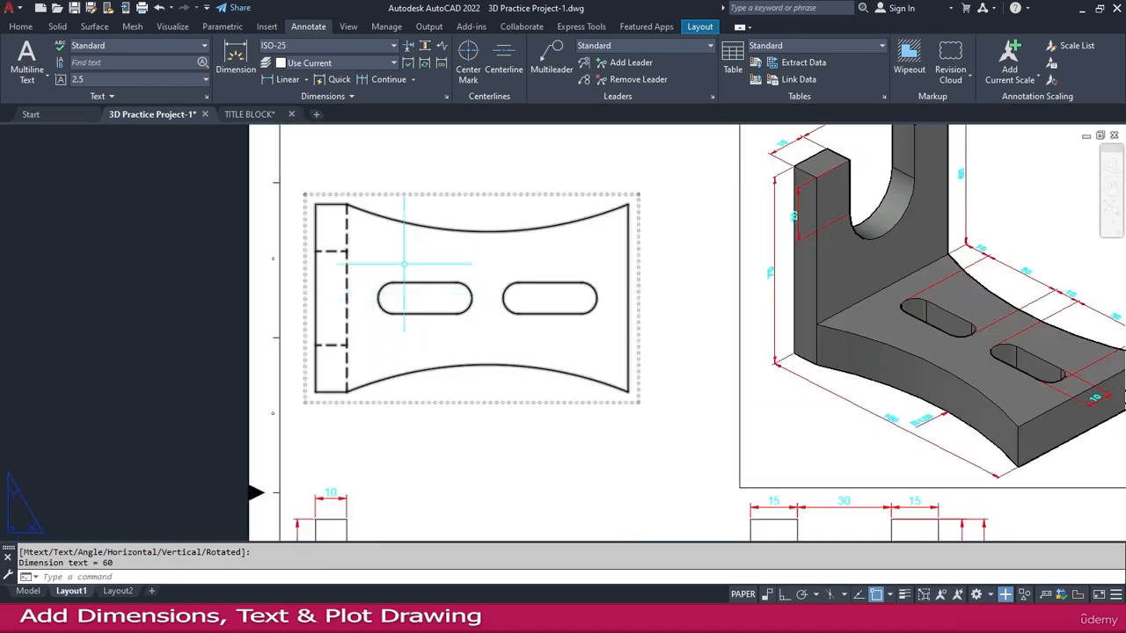
scroll(405, 264, "up", 2)
key("Return")
left_click(311, 169)
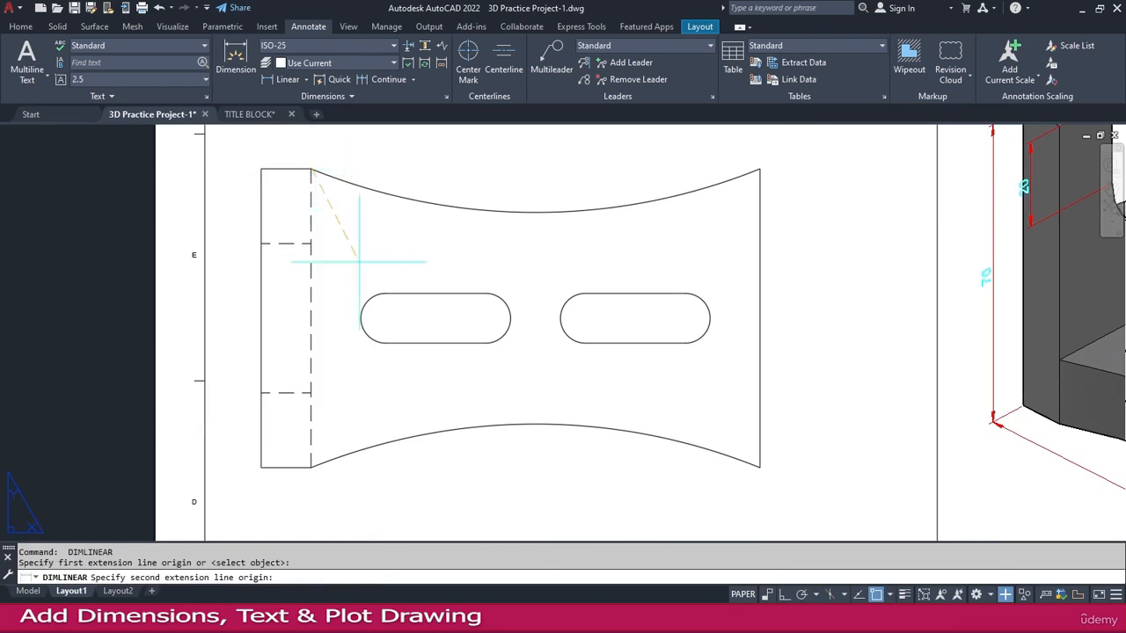
left_click(361, 317)
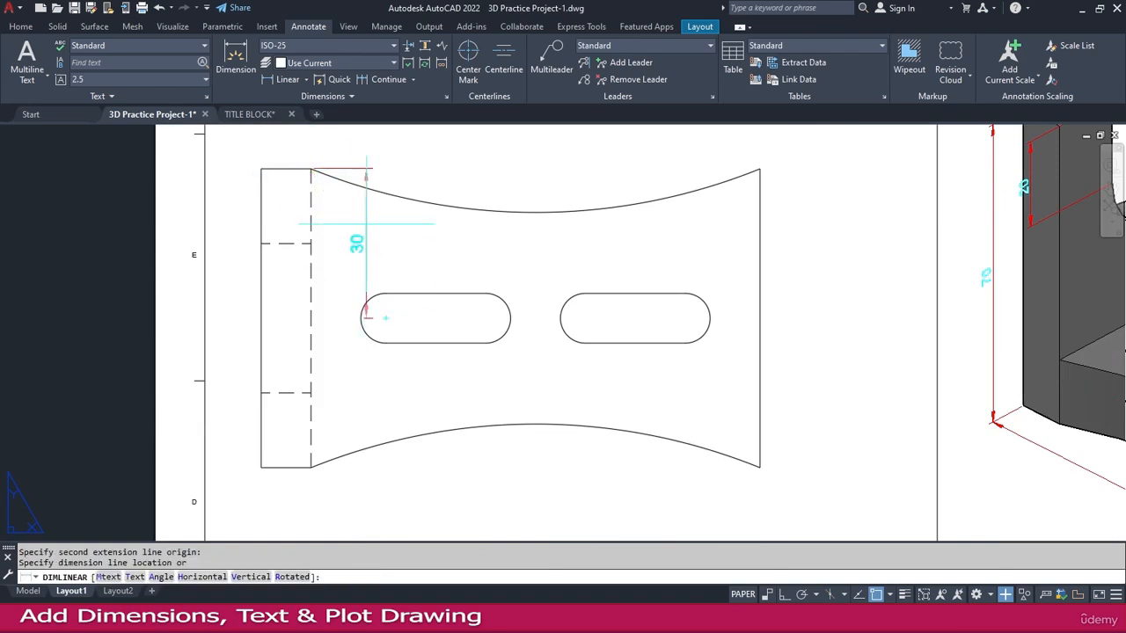
middle_click_drag(352, 172, 327, 264)
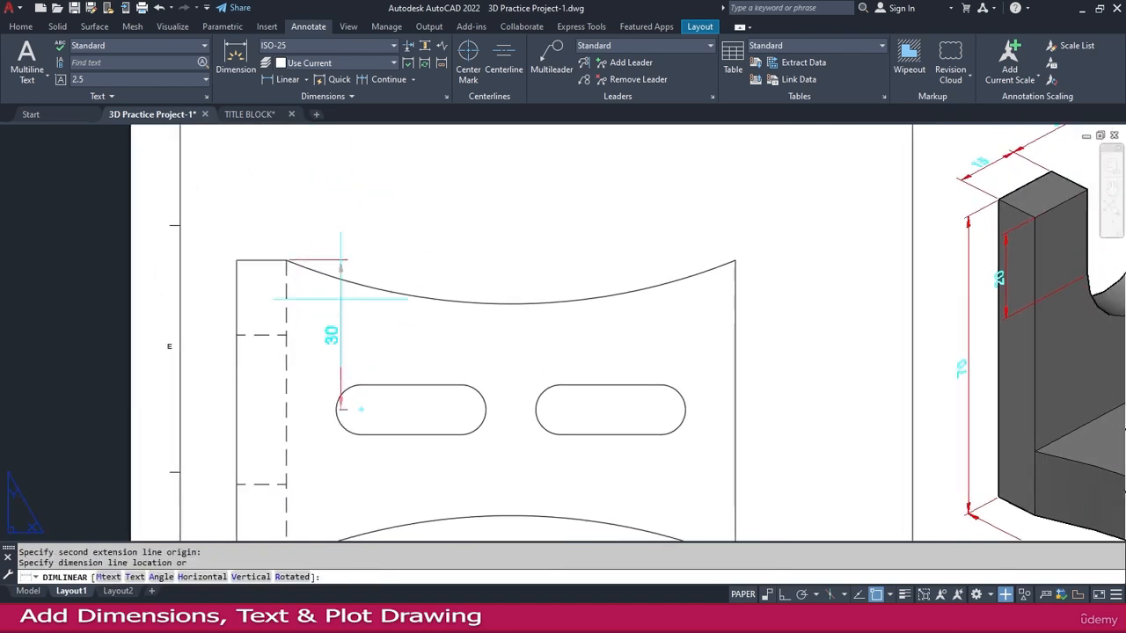
left_click(308, 229)
Step: Continue the top view's dimension across the first slot, the gap, the second slot and the remainder to the base's right edge
left_click(344, 217)
left_click(330, 229)
mouse_move(336, 229)
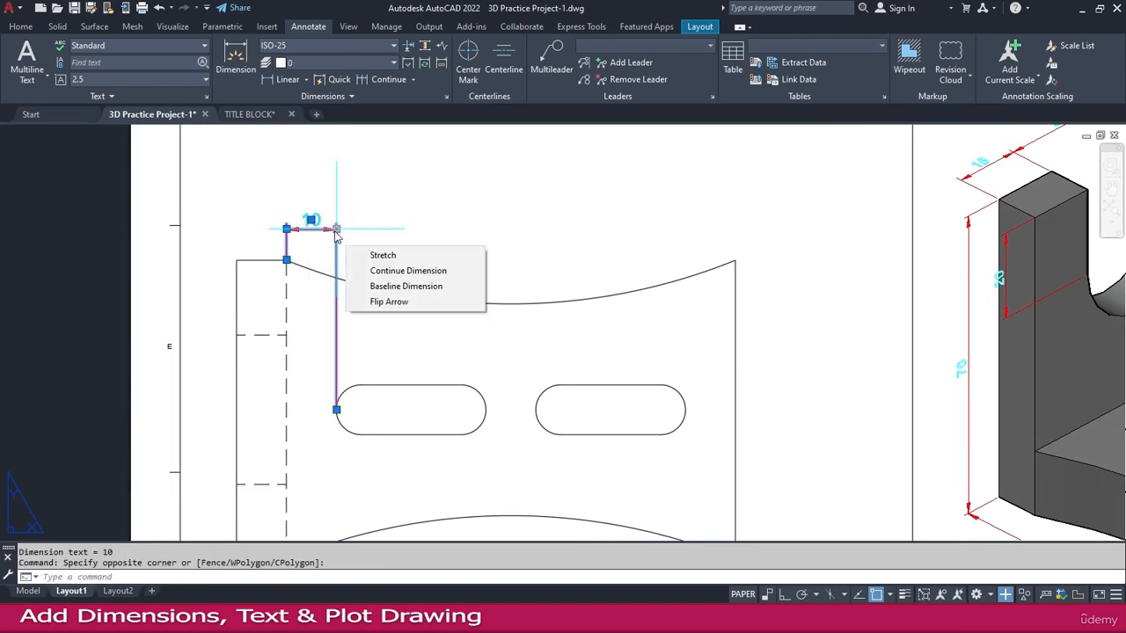
left_click(388, 271)
left_click(484, 408)
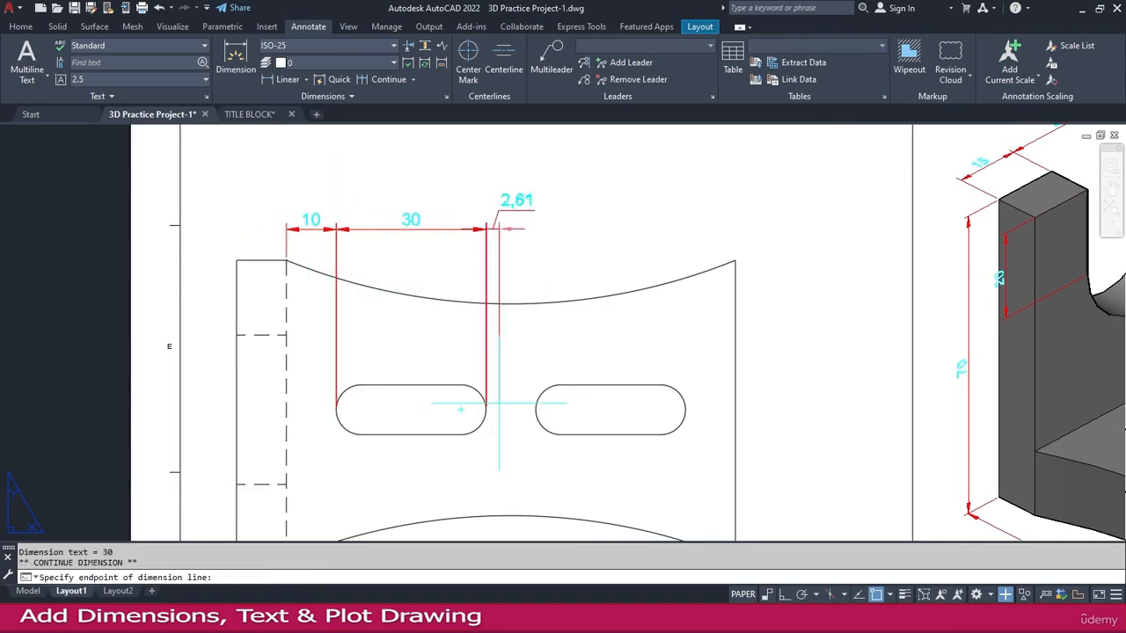
left_click(536, 409)
left_click(685, 409)
left_click(735, 260)
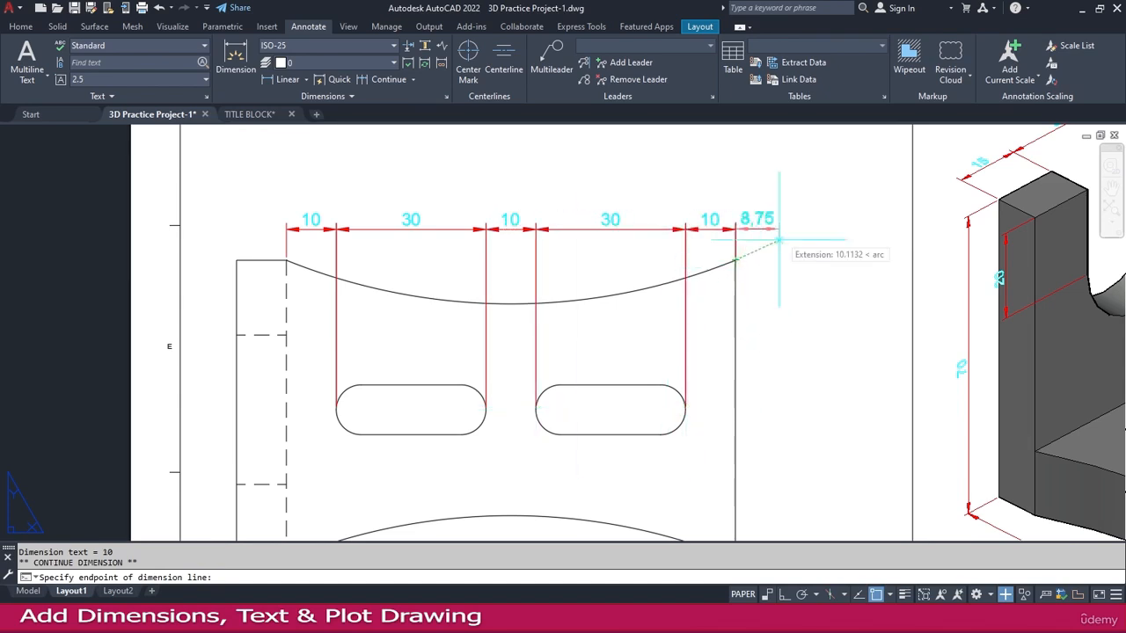
key("Escape")
Step: Continue the top view's dimension chain from its left end across the upright's thickness
mouse_move(286, 228)
left_click(348, 280)
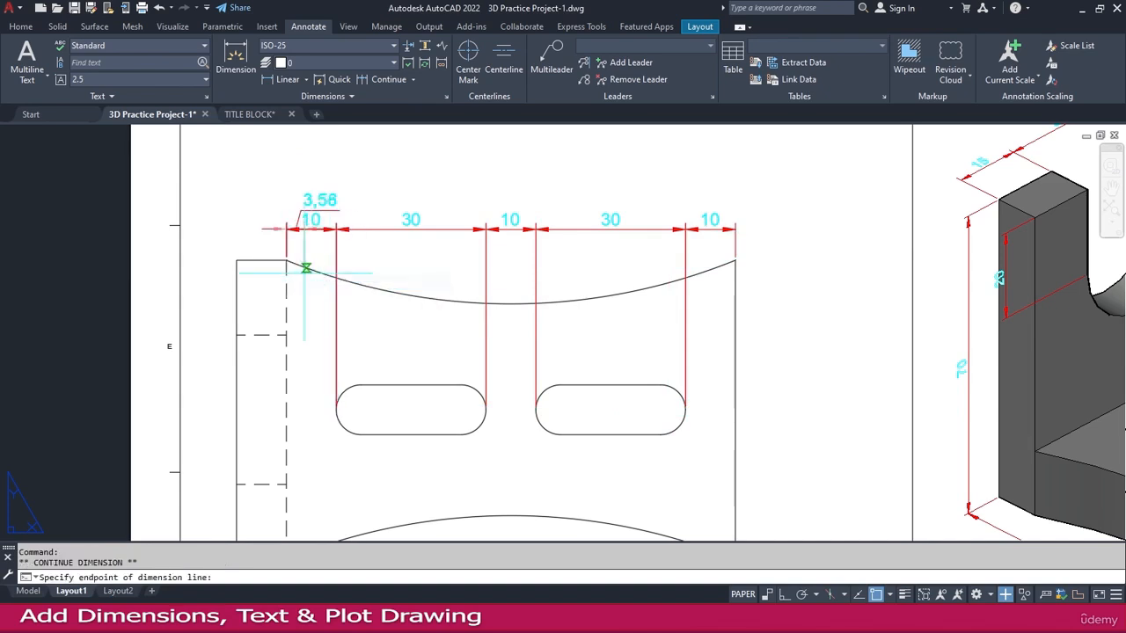
scroll(255, 211, "down", 2)
key("Escape")
key("Escape")
Step: Add a vertical linear dimension for the second slot's width in the top view, placed outside the base's right edge
scroll(552, 361, "up", 2)
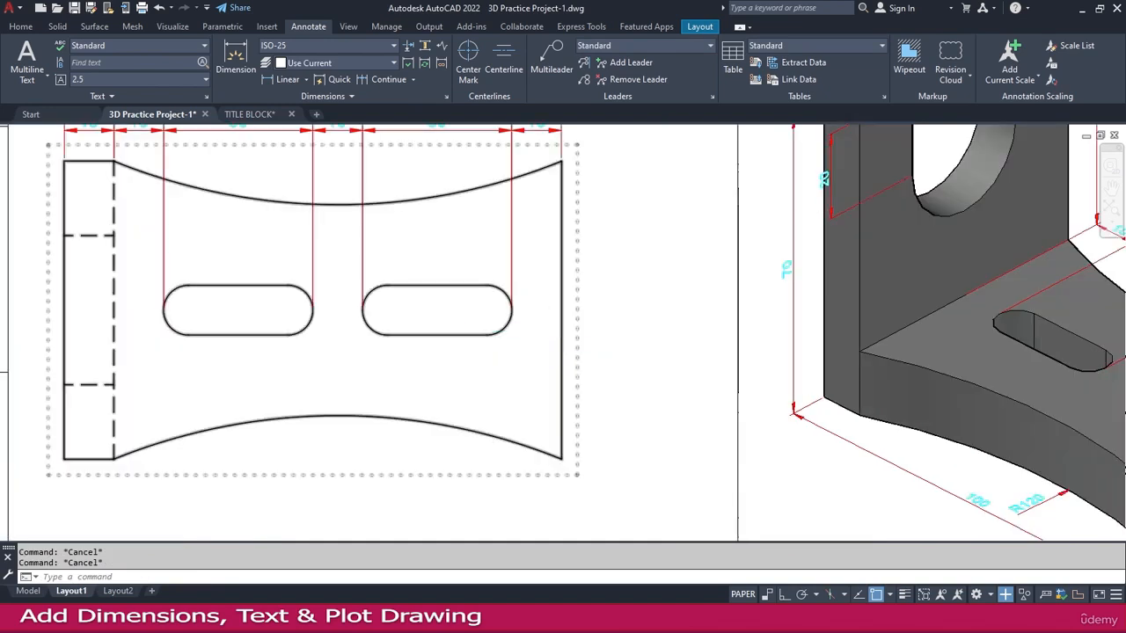
scroll(528, 330, "down", 2)
scroll(418, 255, "up", 2)
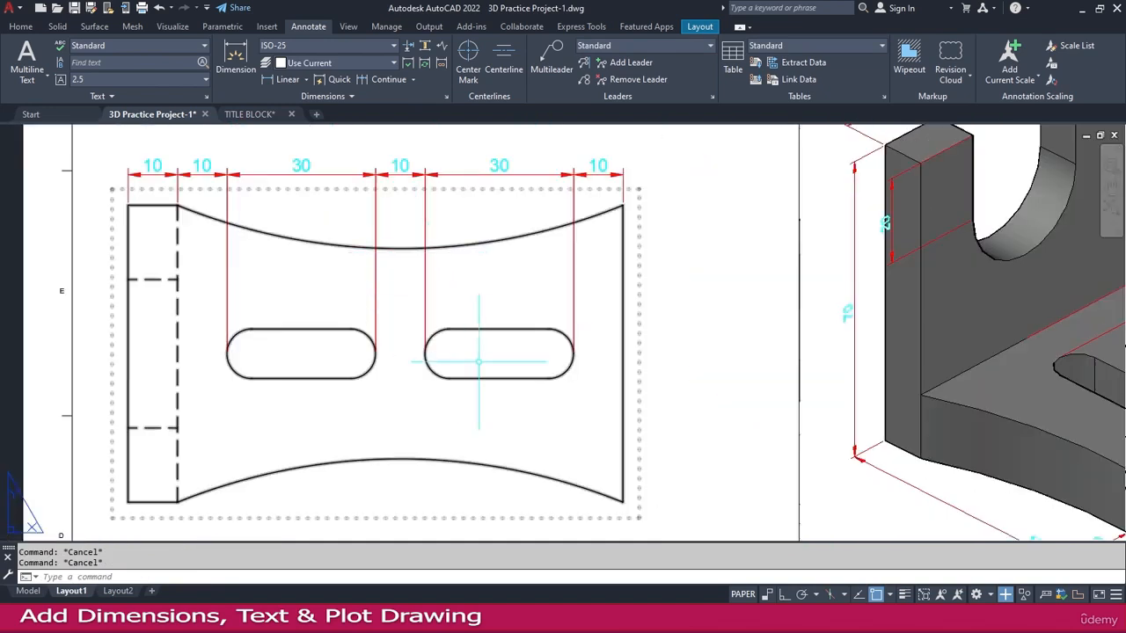
scroll(482, 361, "down", 2)
left_click(287, 80)
left_click(524, 340)
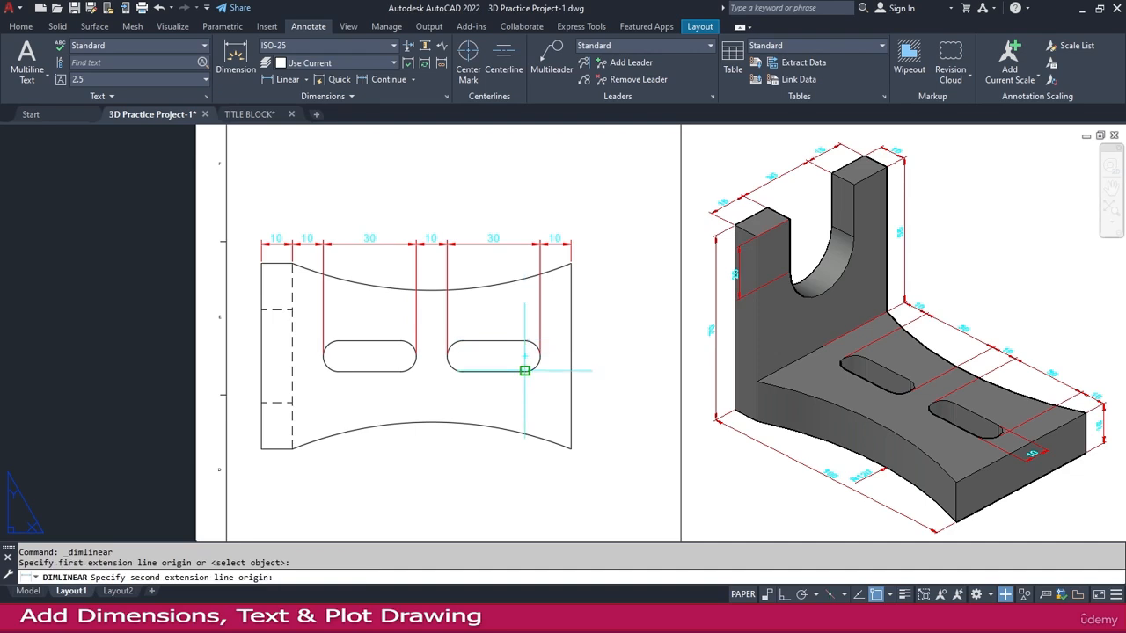
left_click(523, 370)
left_click(596, 364)
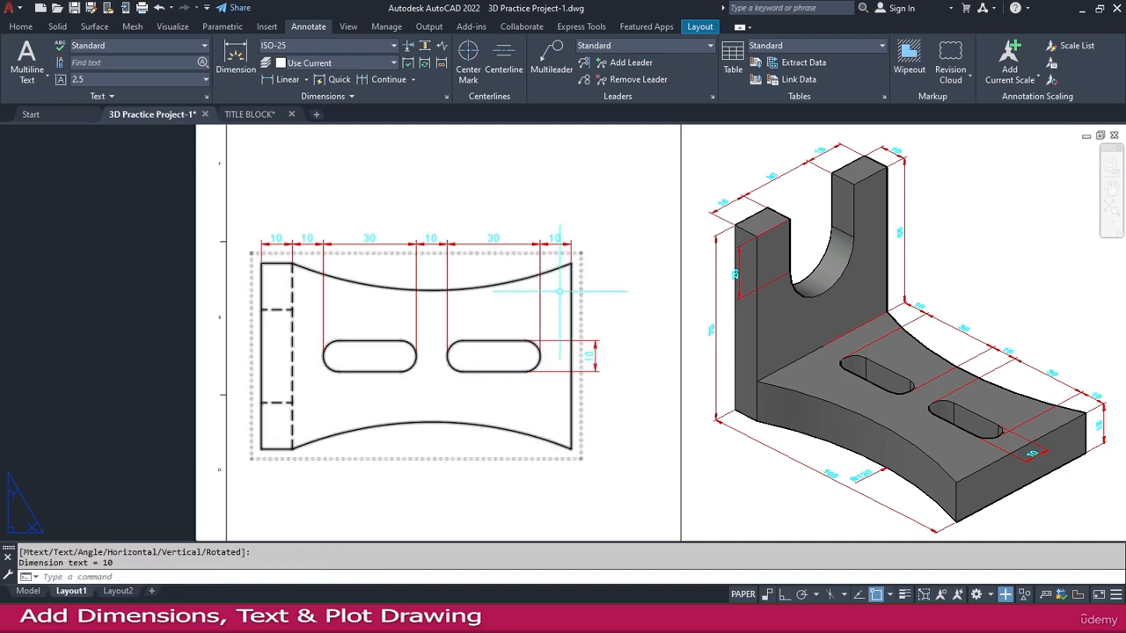
Step: Add a radius dimension to the upper concave arc in the top view, placed above the curve
left_click(308, 80)
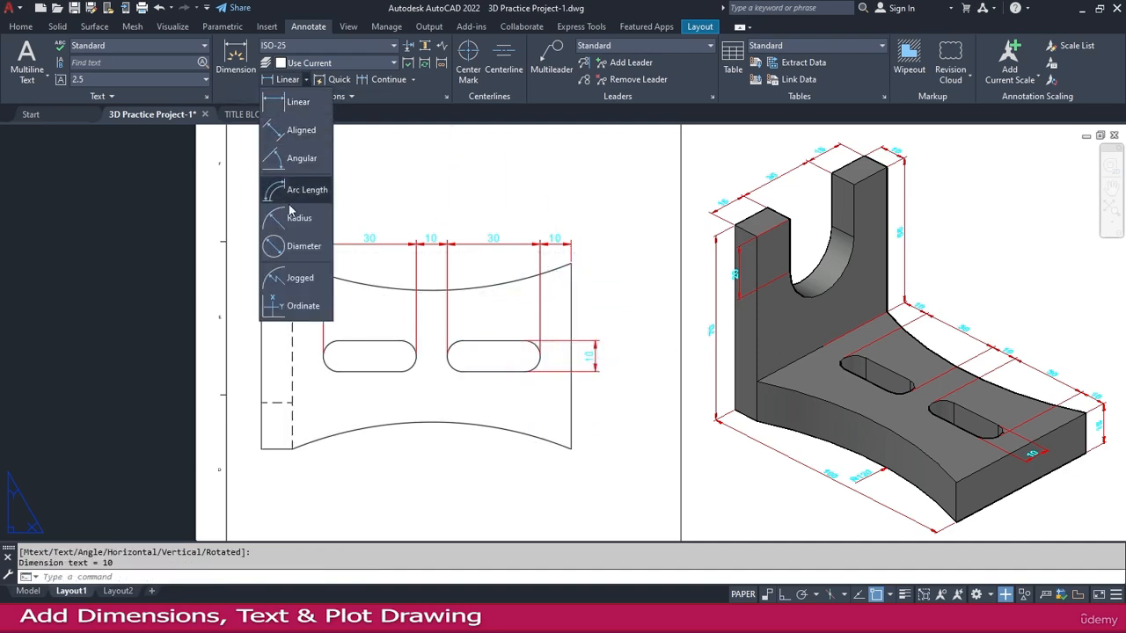
left_click(302, 291)
scroll(407, 327, "up", 2)
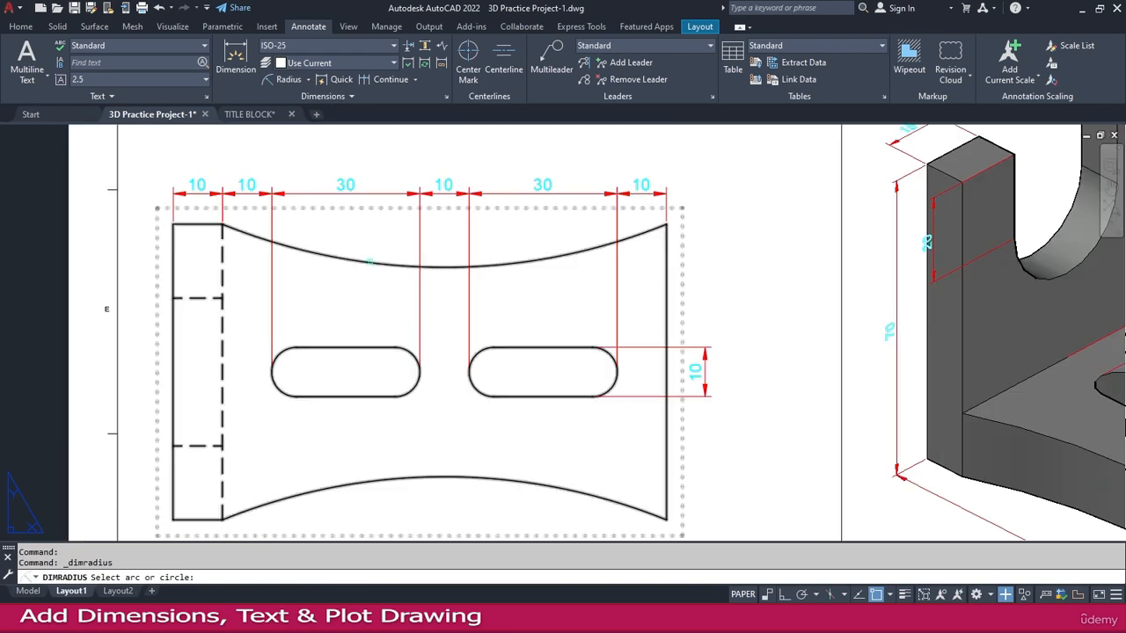
left_click(371, 261)
scroll(372, 246, "up", 2)
scroll(395, 223, "down", 2)
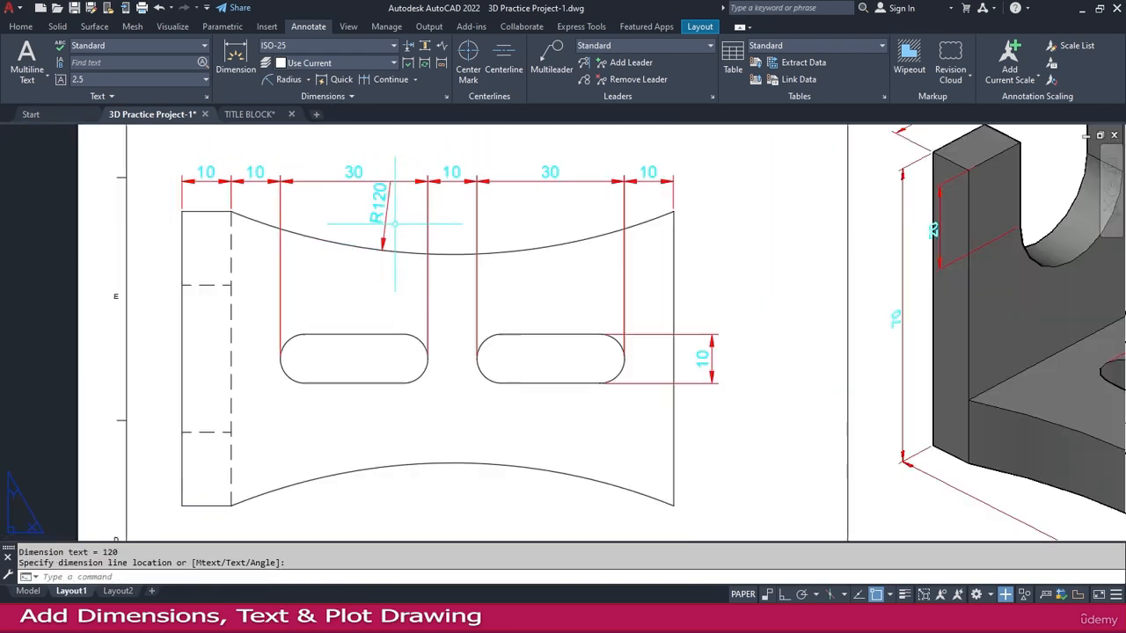
Step: Shift the radius dimension slightly along the upper arc, keeping its text above the curve
left_click(385, 208)
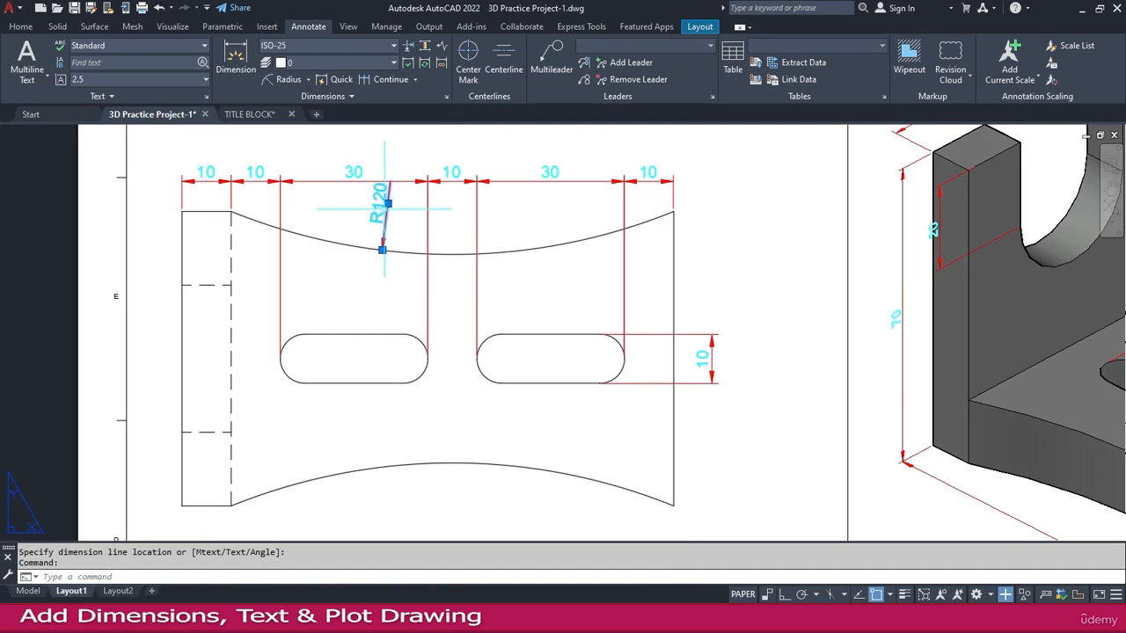
left_click(387, 203)
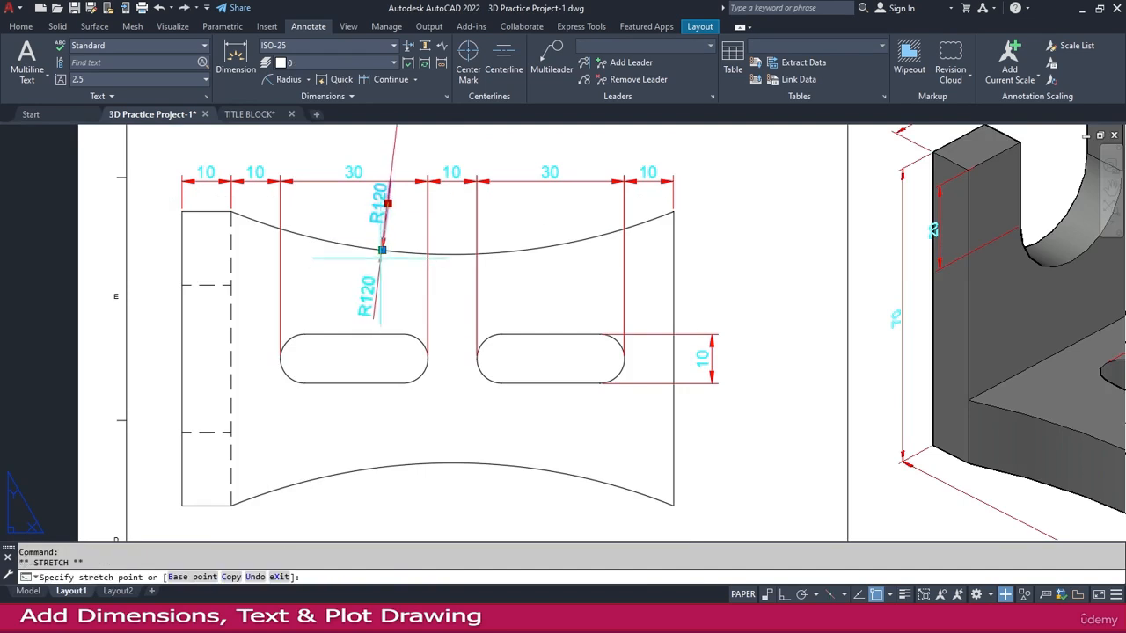
scroll(400, 222, "up", 2)
left_click(398, 222)
scroll(413, 211, "down", 4)
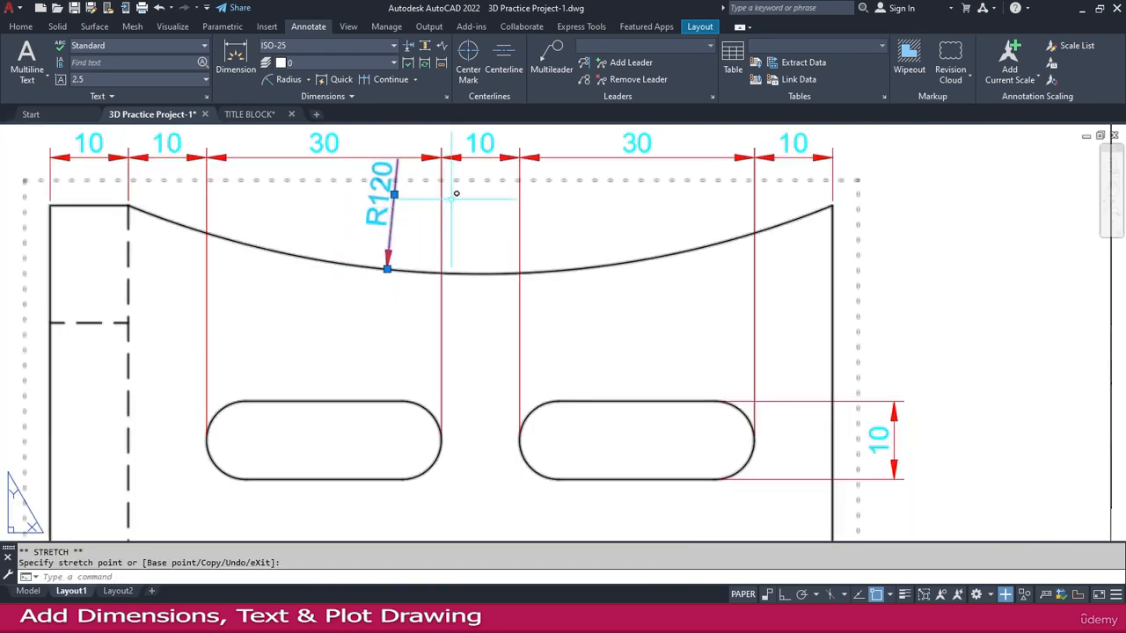
key("Escape")
left_click(703, 182)
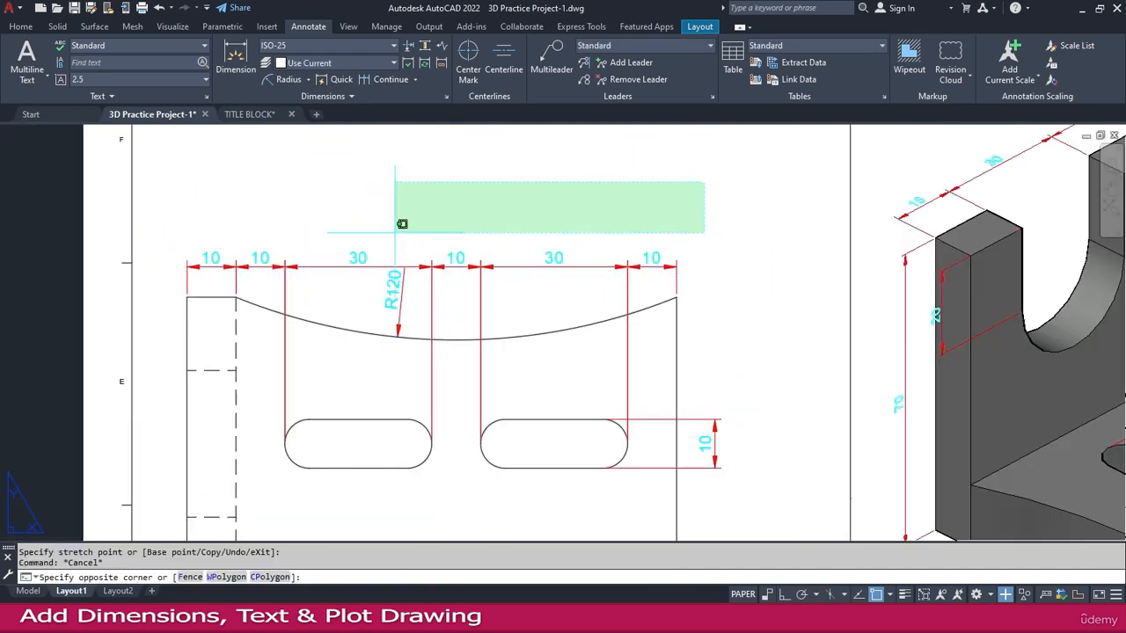
left_click(174, 261)
key("Escape")
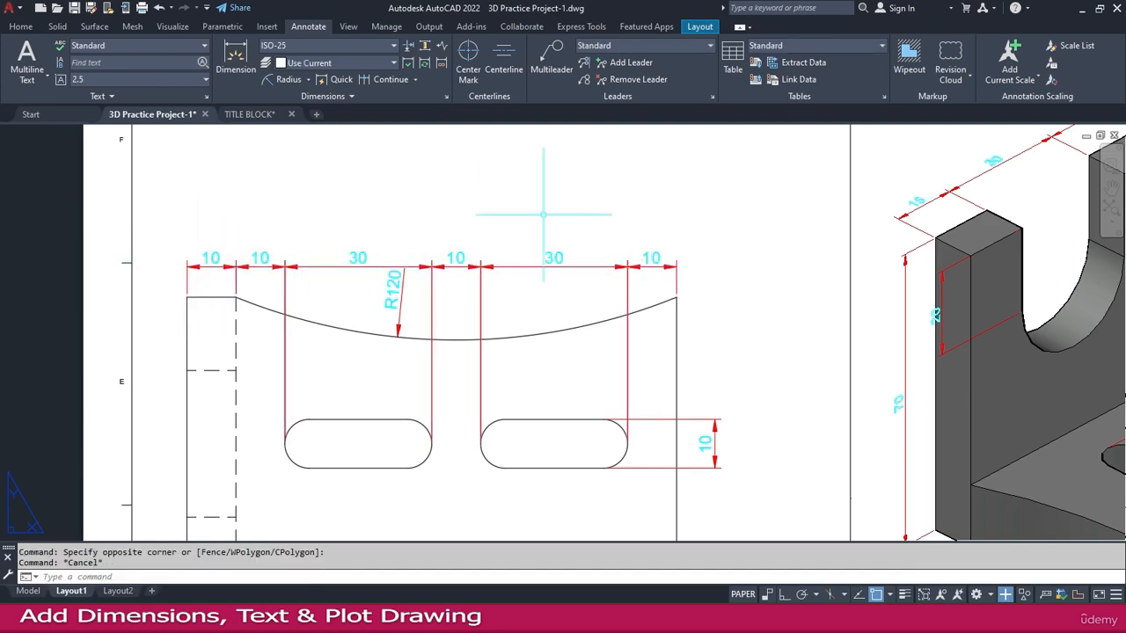
key("Return")
left_click(723, 183)
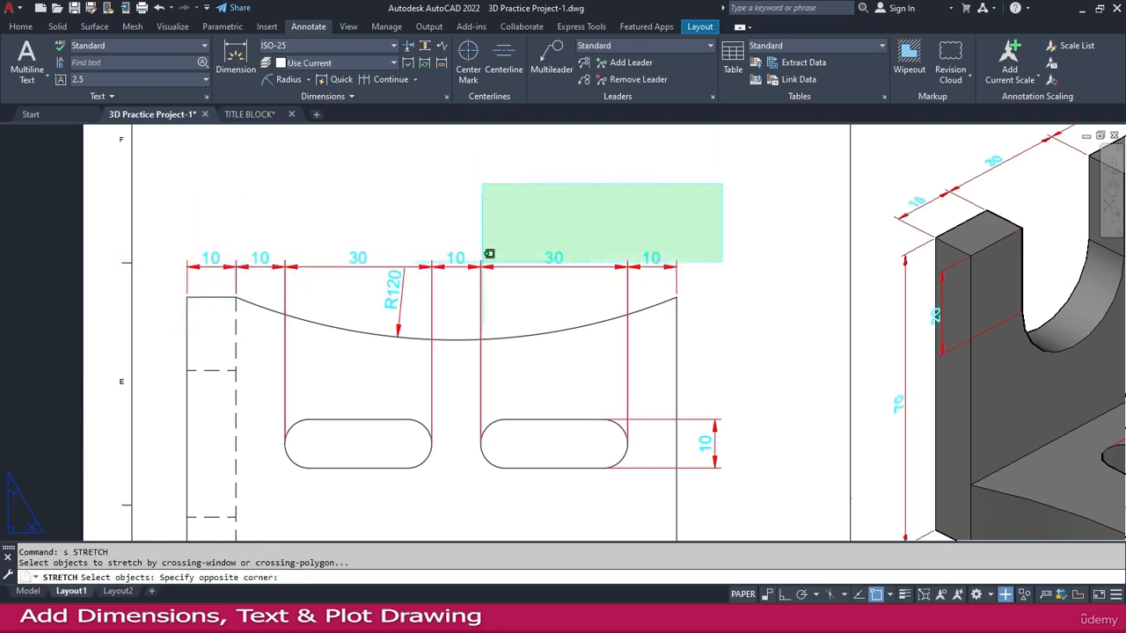
key("Escape")
key("Escape")
Step: Stretch the whole horizontal dimension chain above the top view slightly upward, away from the radius dimension's text
type("s")
key("Return")
left_click(689, 209)
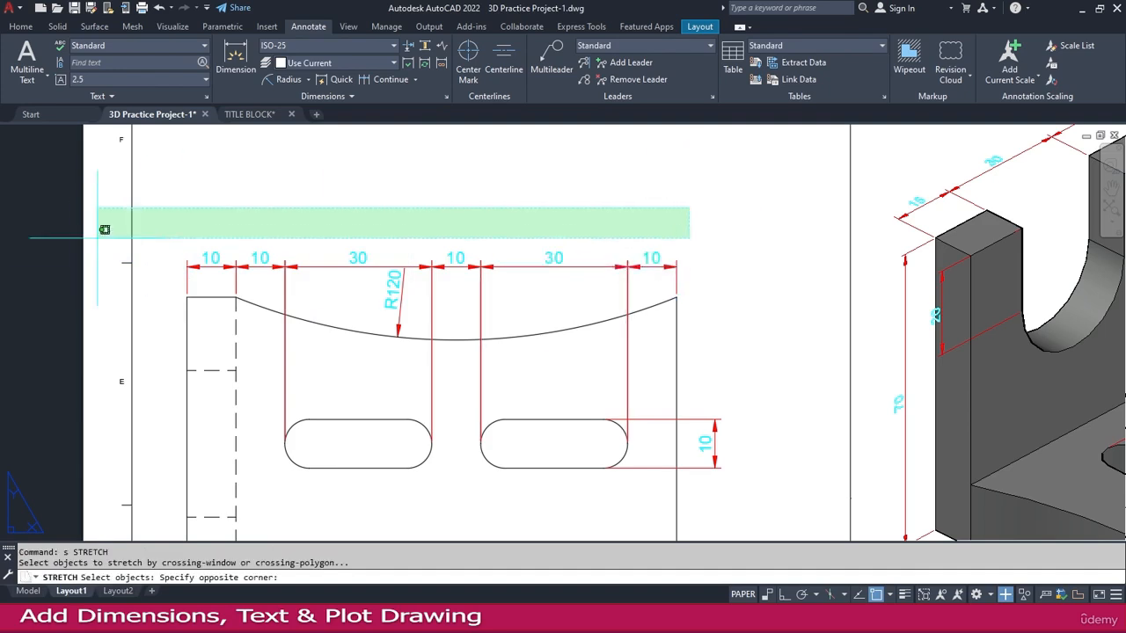
left_click(133, 272)
key("Return")
left_click(271, 221)
left_click(271, 204)
scroll(485, 209, "down", 2)
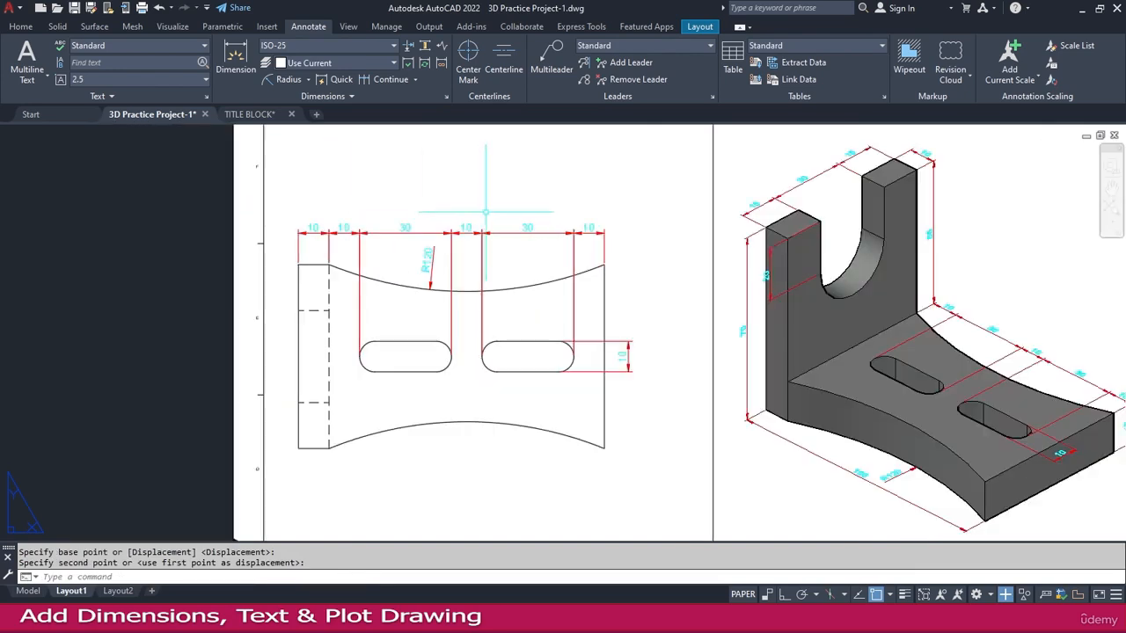
scroll(480, 400, "up", 1)
scroll(480, 387, "up", 2)
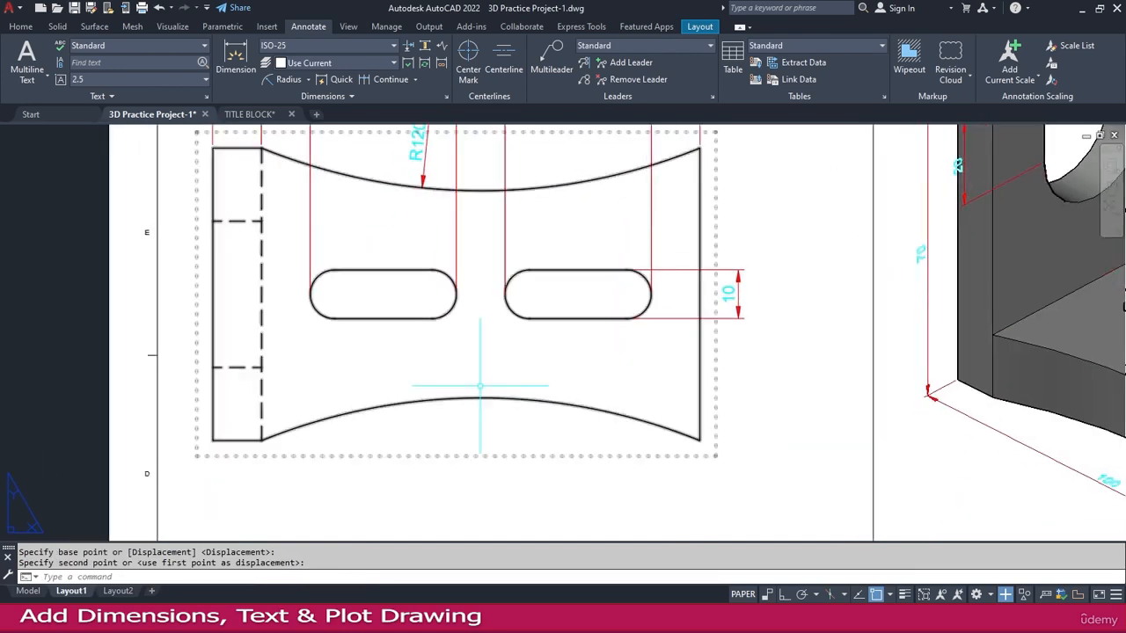
scroll(480, 385, "down", 2)
scroll(480, 386, "down", 2)
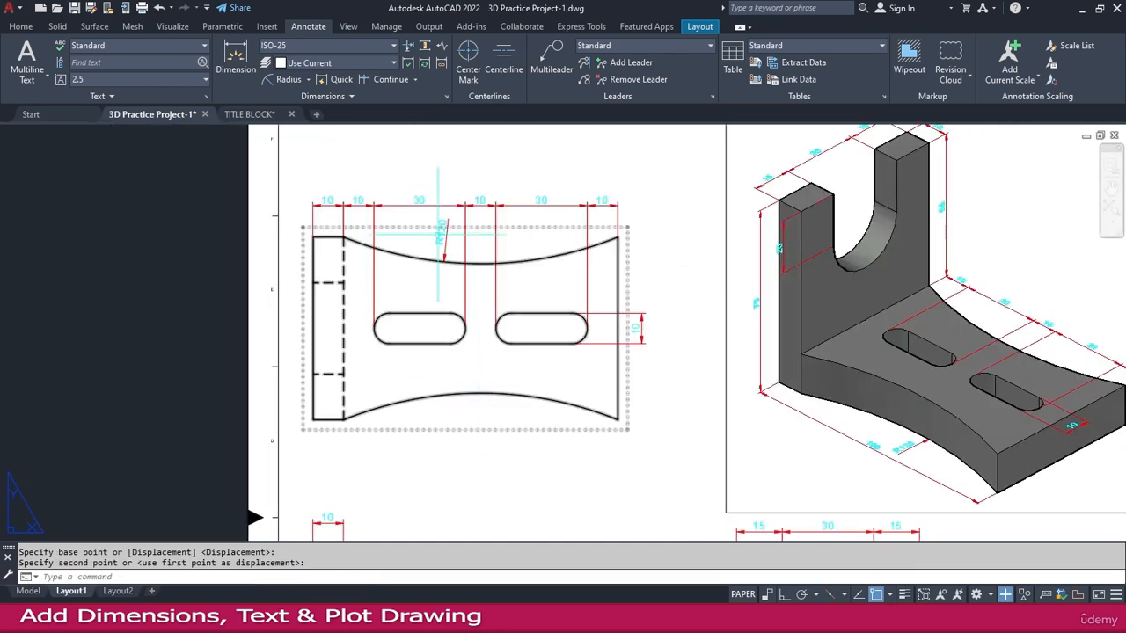
scroll(480, 385, "up", 2)
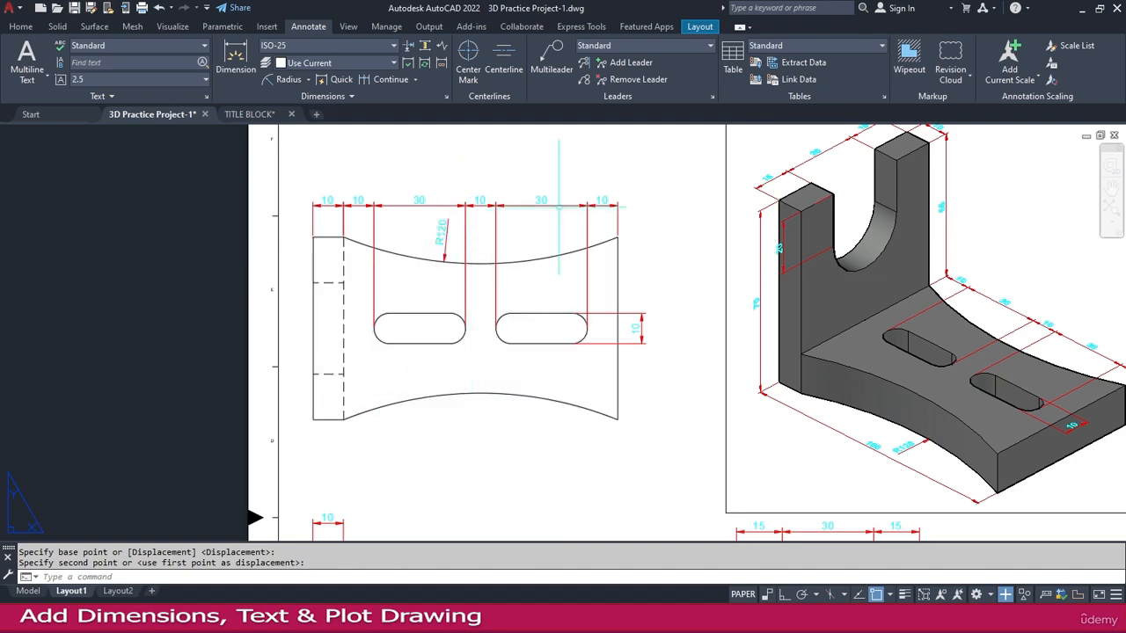
Step: Check Layout1's drafting standard for new drawing views and accept it with First angle projection
scroll(520, 238, "down", 2)
scroll(499, 351, "down", 4)
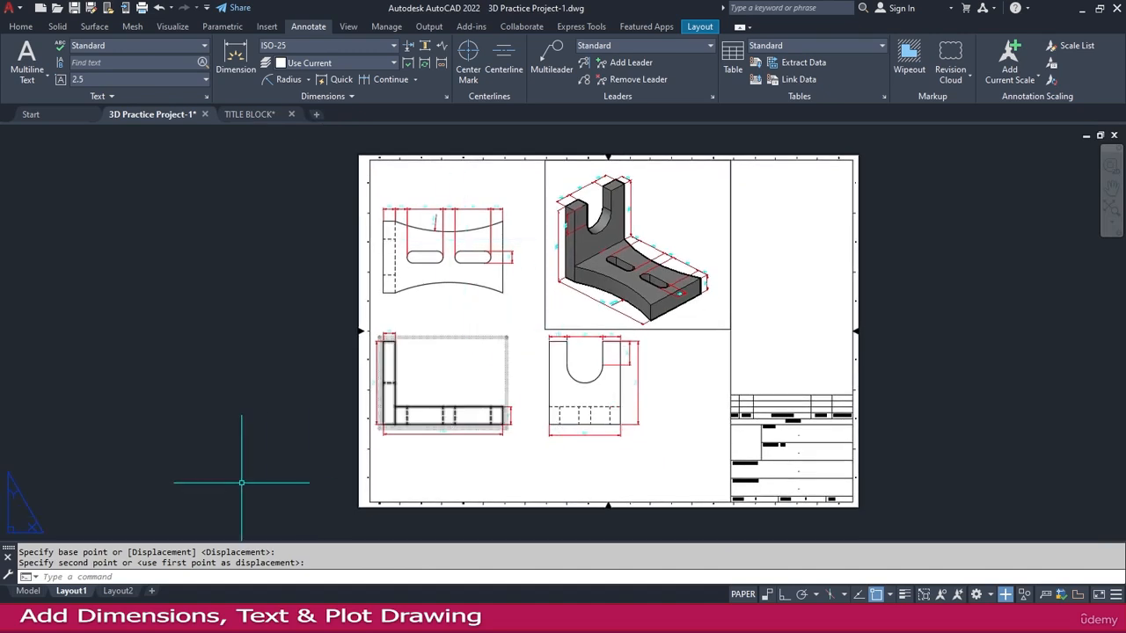
right_click(73, 595)
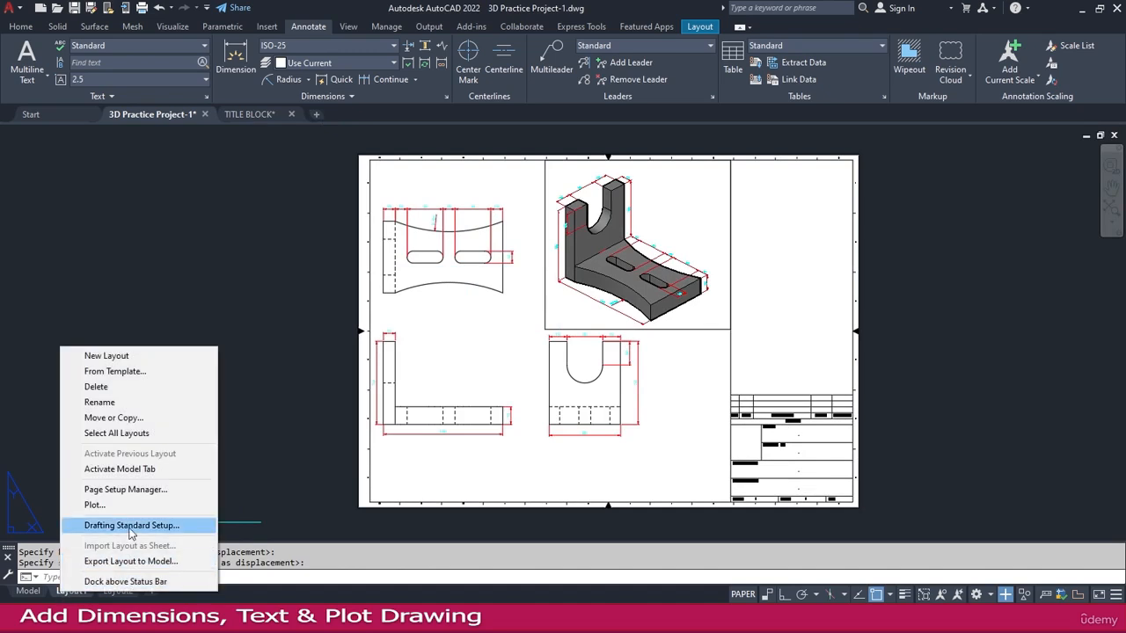
left_click(189, 526)
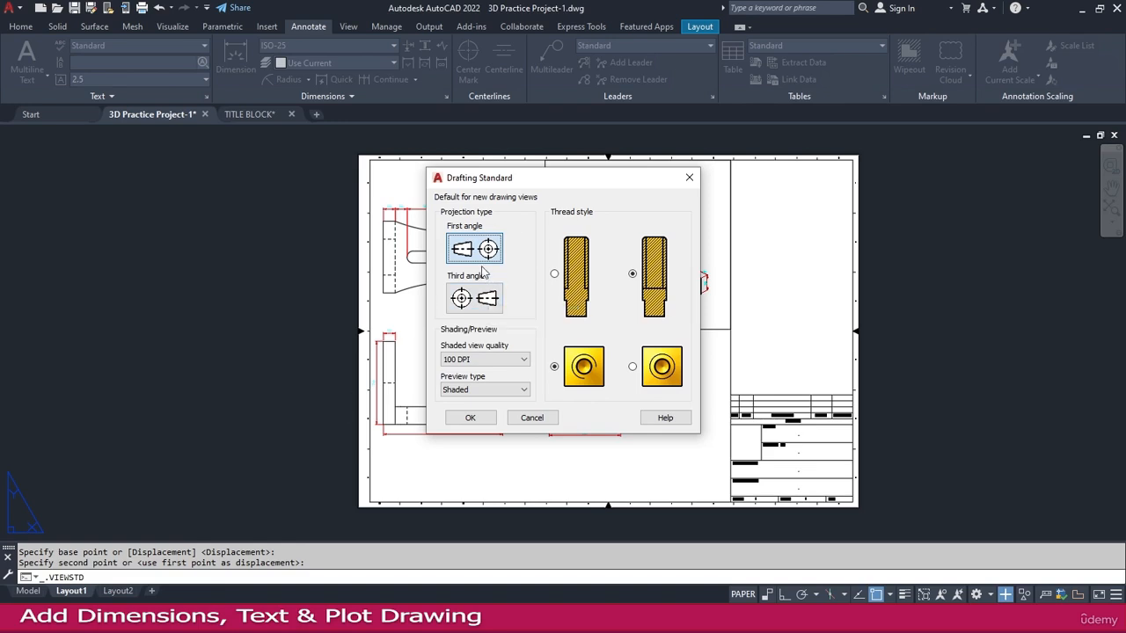
left_click(470, 417)
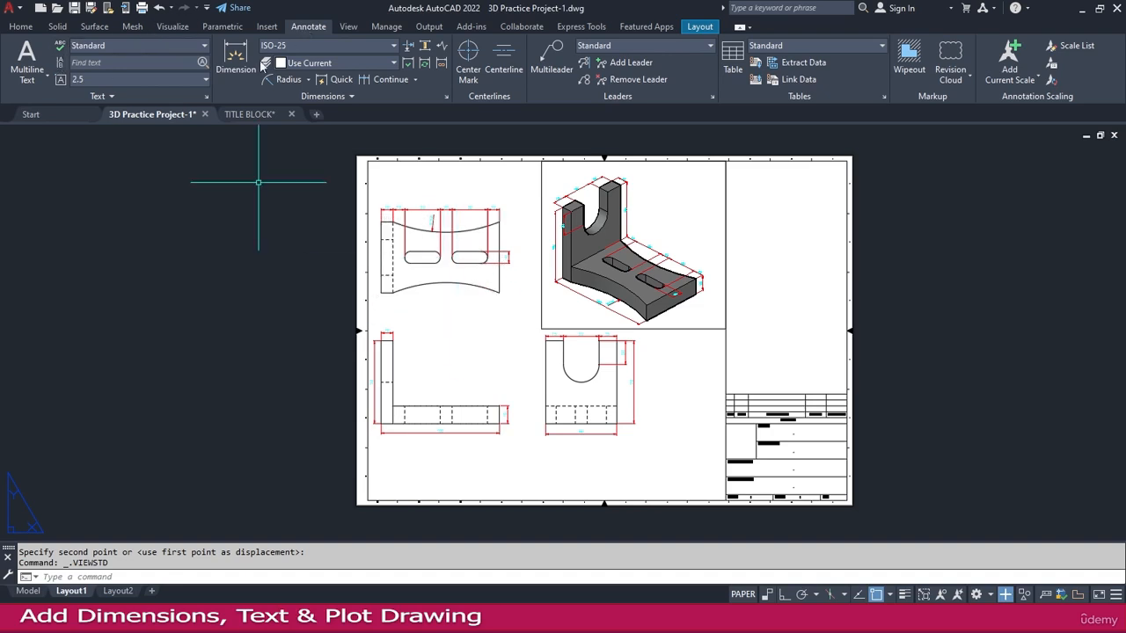
Step: Review the Standard text style's font and size settings without changing them
left_click(99, 46)
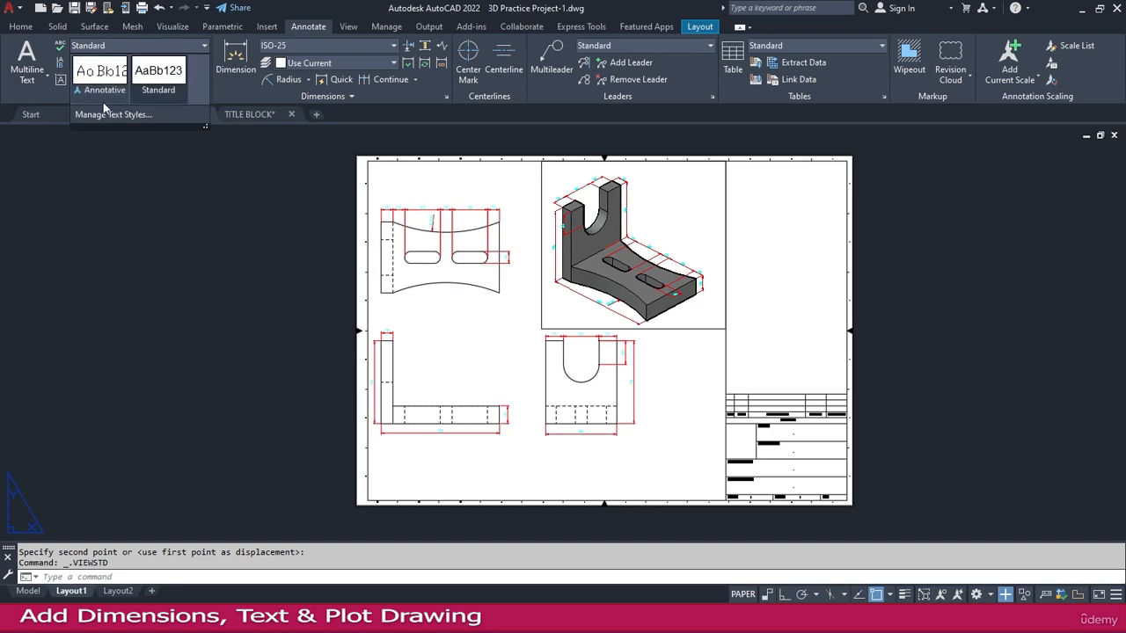
left_click(112, 114)
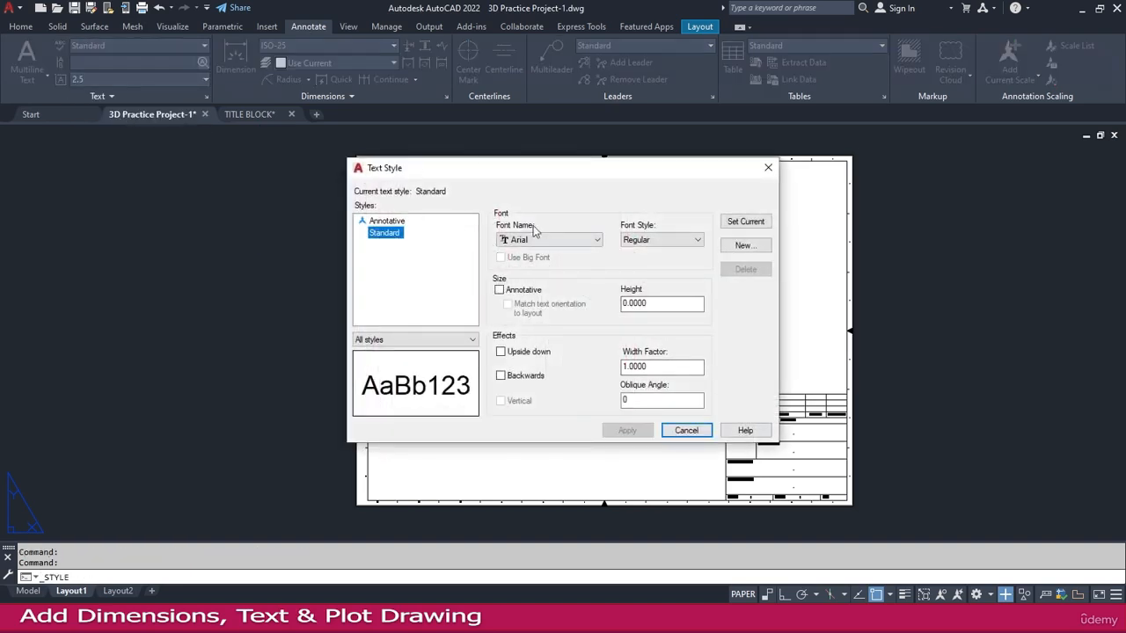
left_click(686, 430)
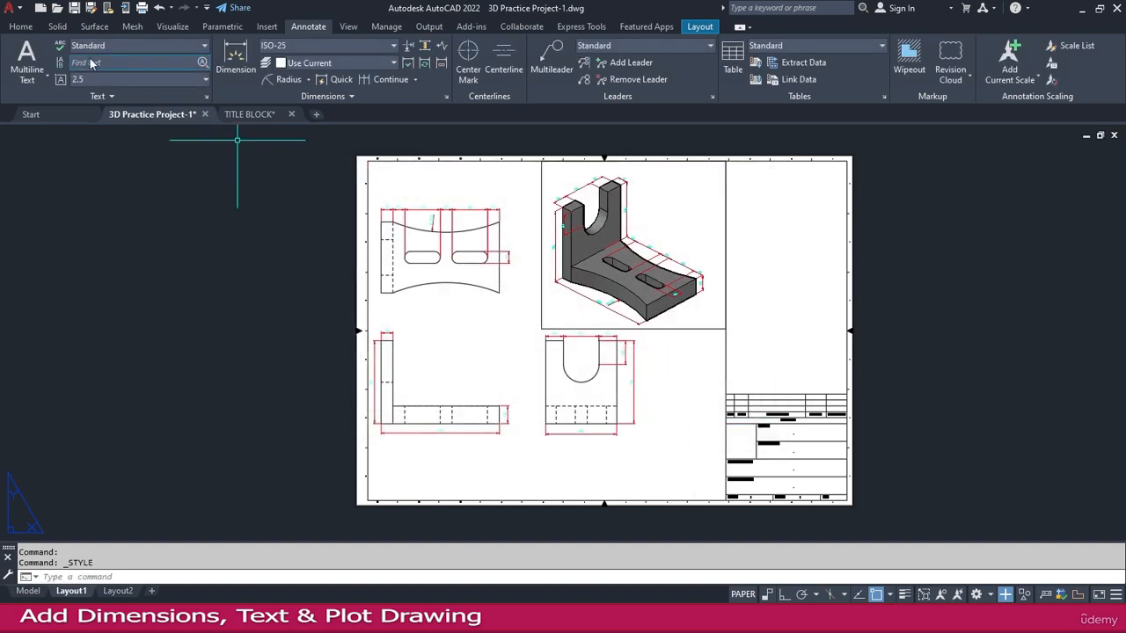
Step: Add single-line captions ELEVATION VIEW, SIDE VIEW and BOTTOM VIEW beneath their views, with text height 2.5 and rotation 0
left_click(45, 80)
left_click(51, 130)
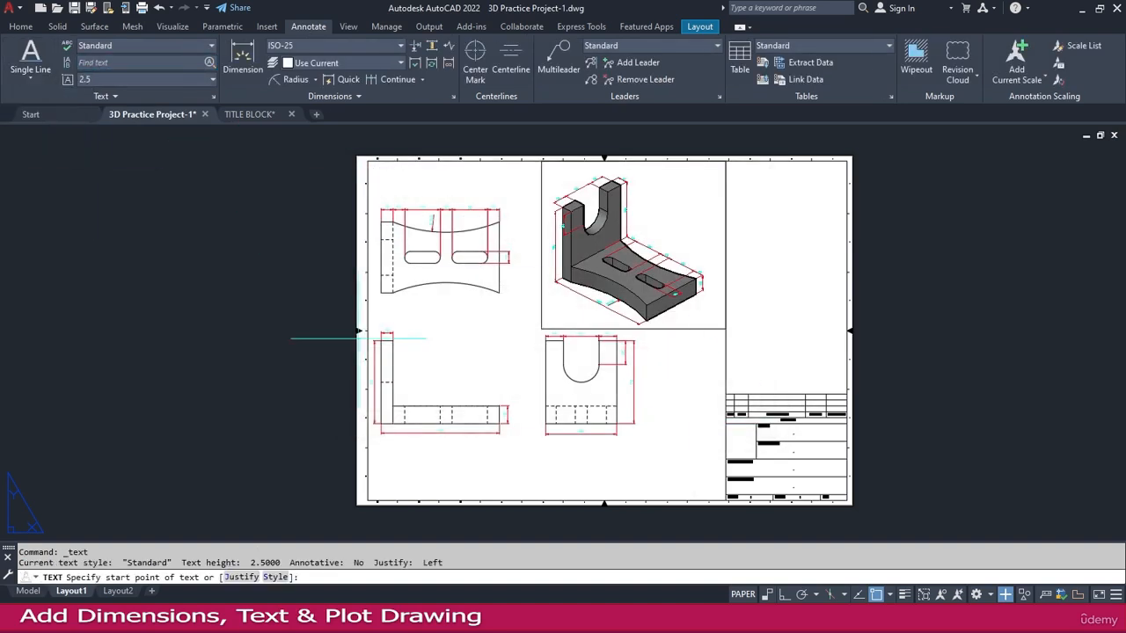
scroll(471, 449, "up", 2)
left_click(438, 436)
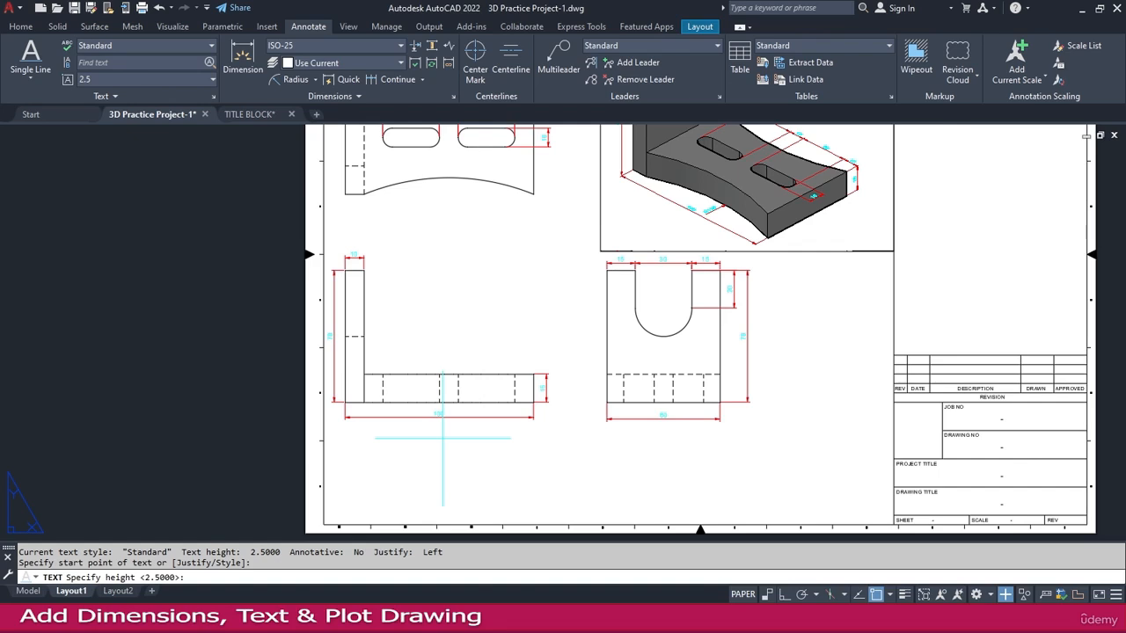
key("Return")
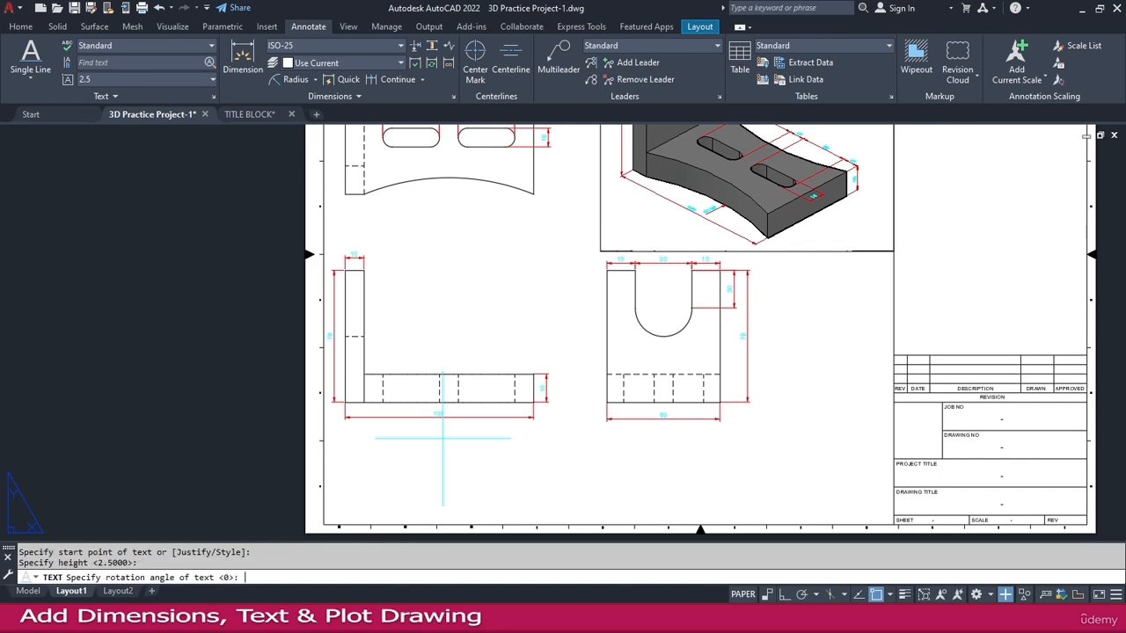
key("Return")
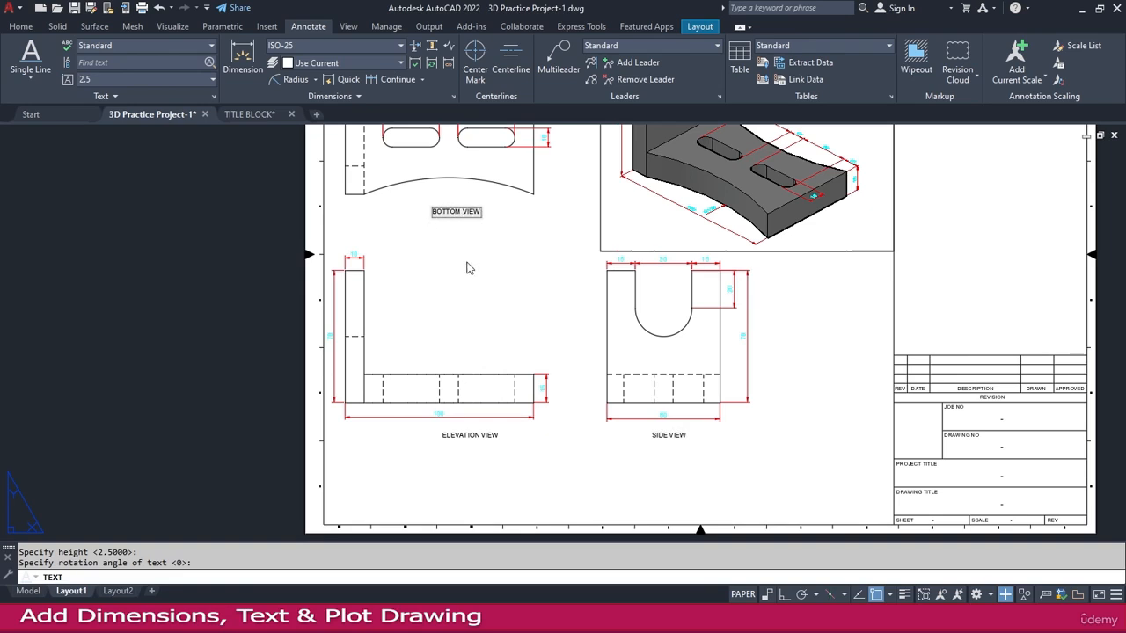
key("Return")
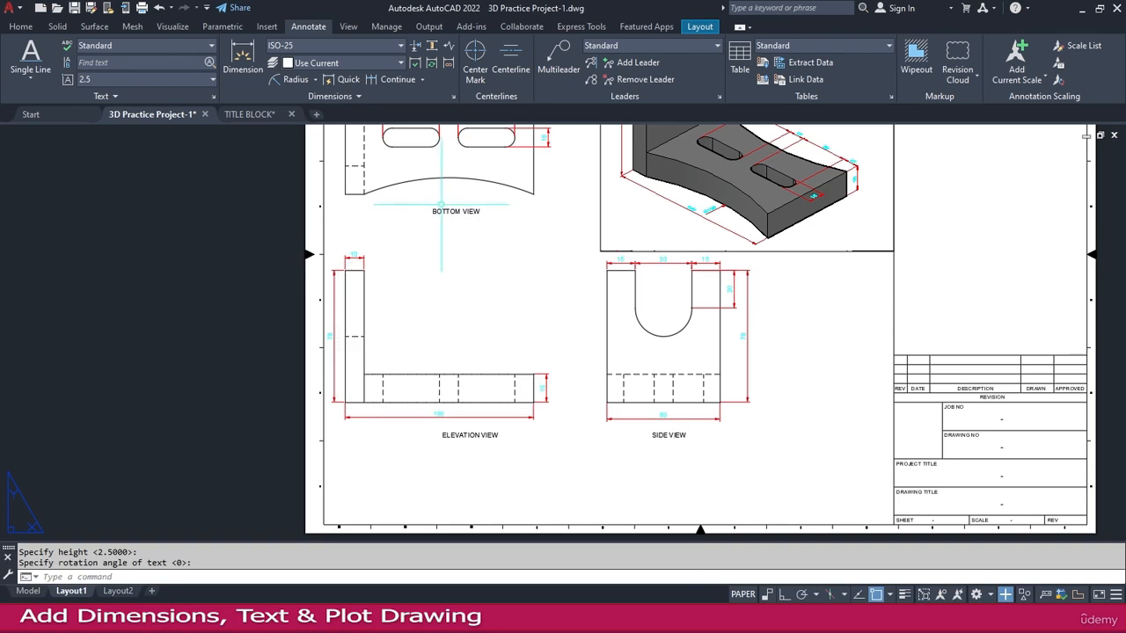
Step: Underline the BOTTOM VIEW, ELEVATION VIEW and SIDE VIEW captions
left_click(465, 210)
double_click(466, 212)
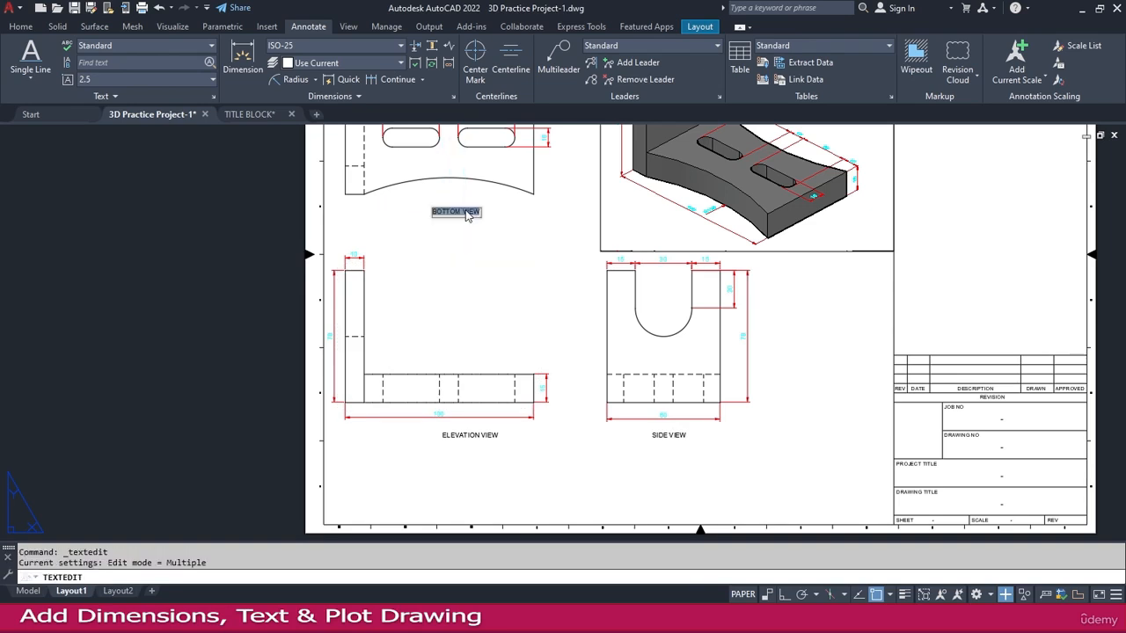
left_click(473, 281)
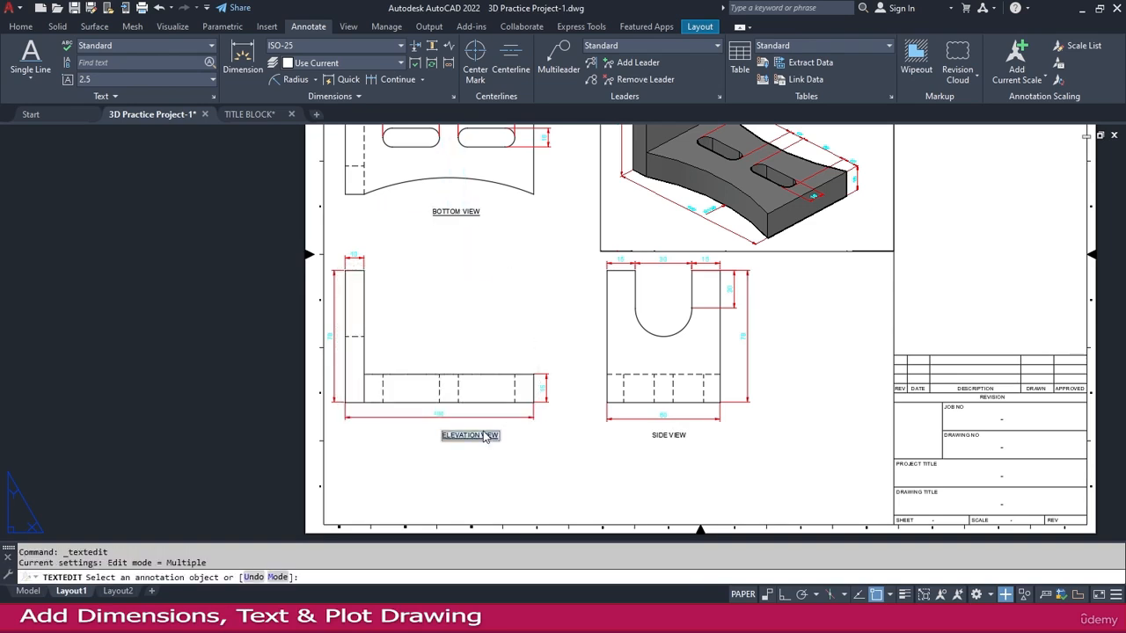
left_click(628, 413)
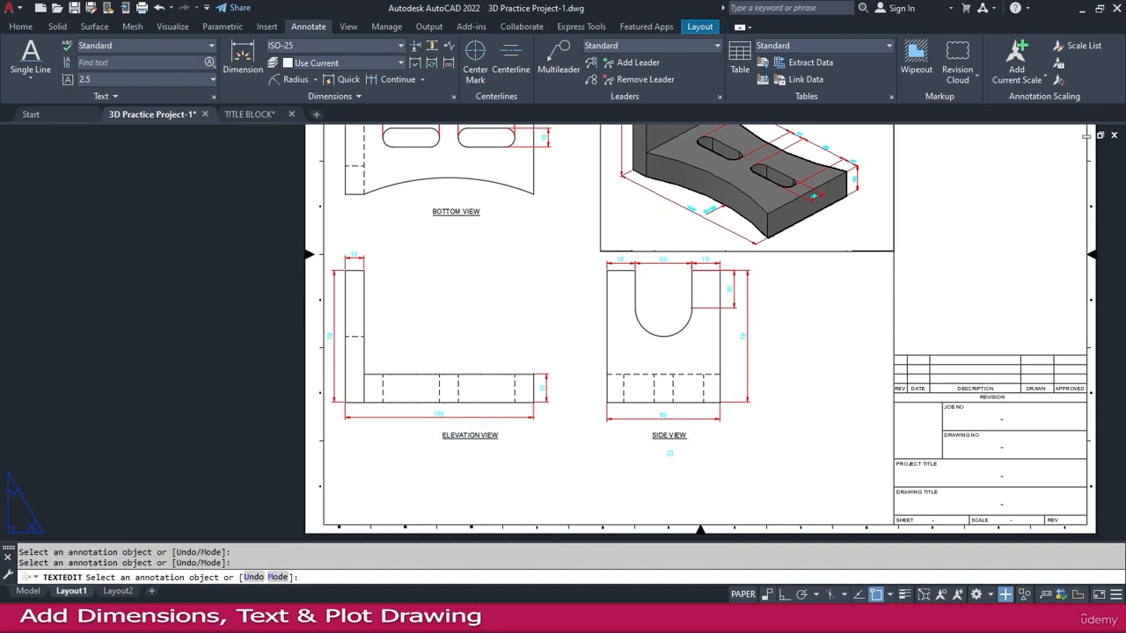
key("Escape")
Step: Move the ELEVATION VIEW caption horizontally to centre it below the front view's overall length dimension
scroll(493, 447, "up", 2)
left_click(460, 431)
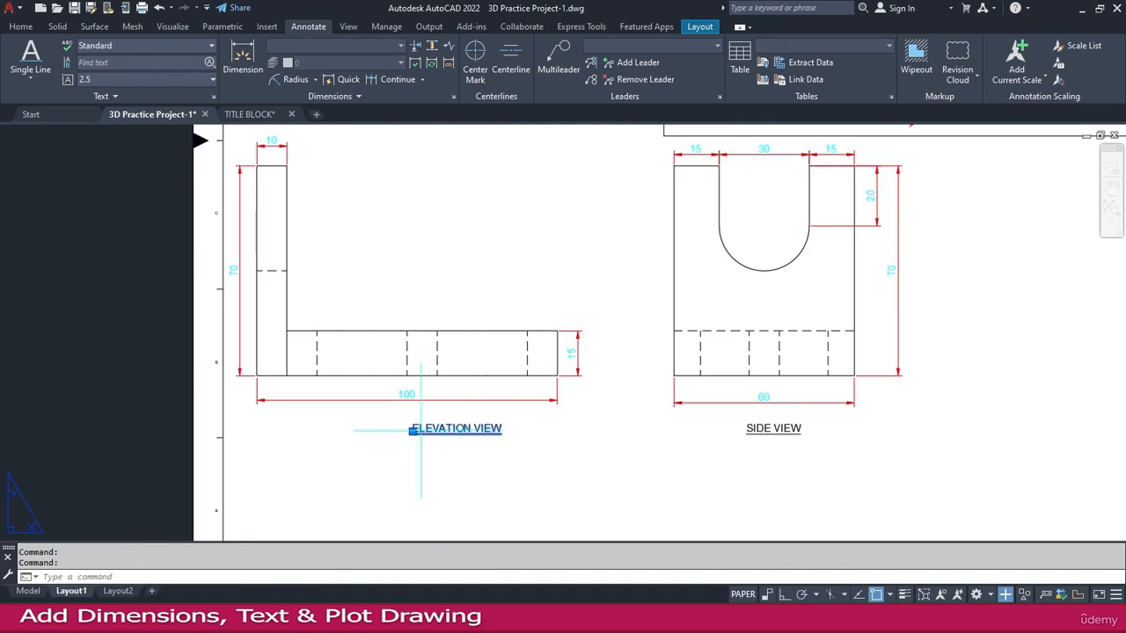
left_click(413, 431)
left_click(370, 431)
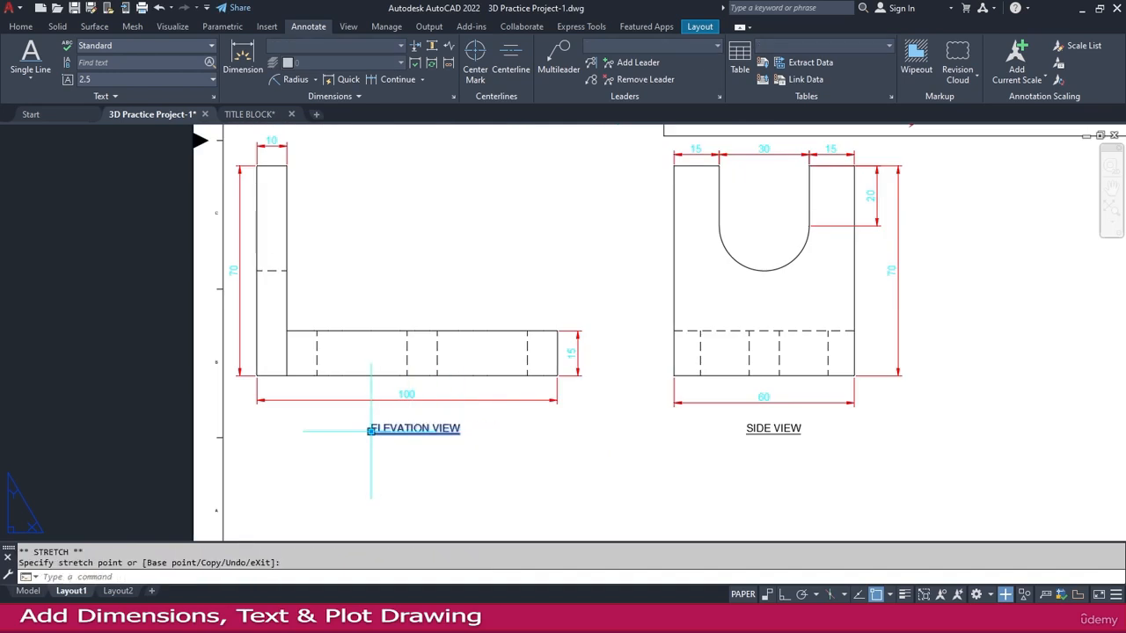
key("Escape")
Step: Examine the title block's revision table and its job, drawing, project title, sheet and scale fields, and the whole sheet
scroll(744, 428, "down", 3)
middle_click_drag(722, 383, 582, 387)
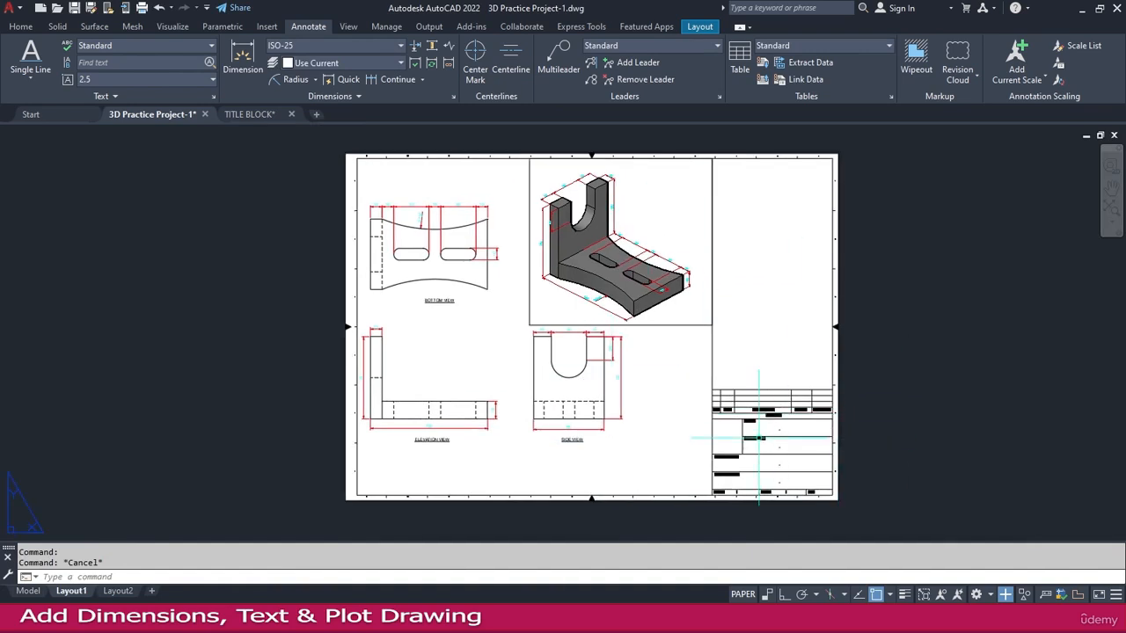
scroll(777, 456, "up", 4)
scroll(777, 456, "down", 3)
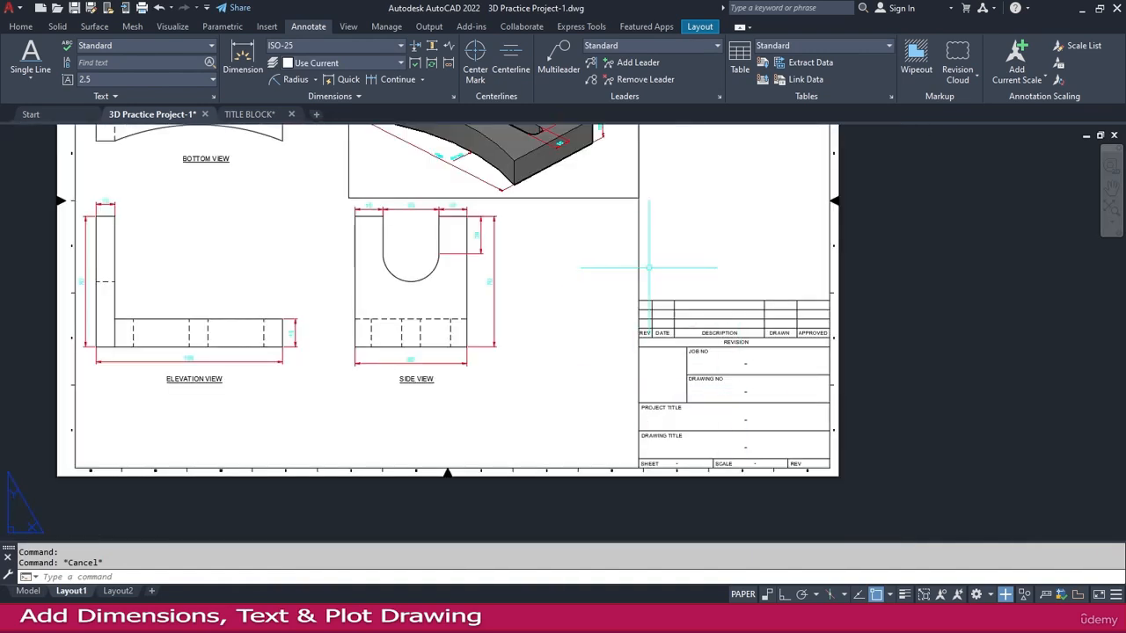
scroll(726, 397, "up", 2)
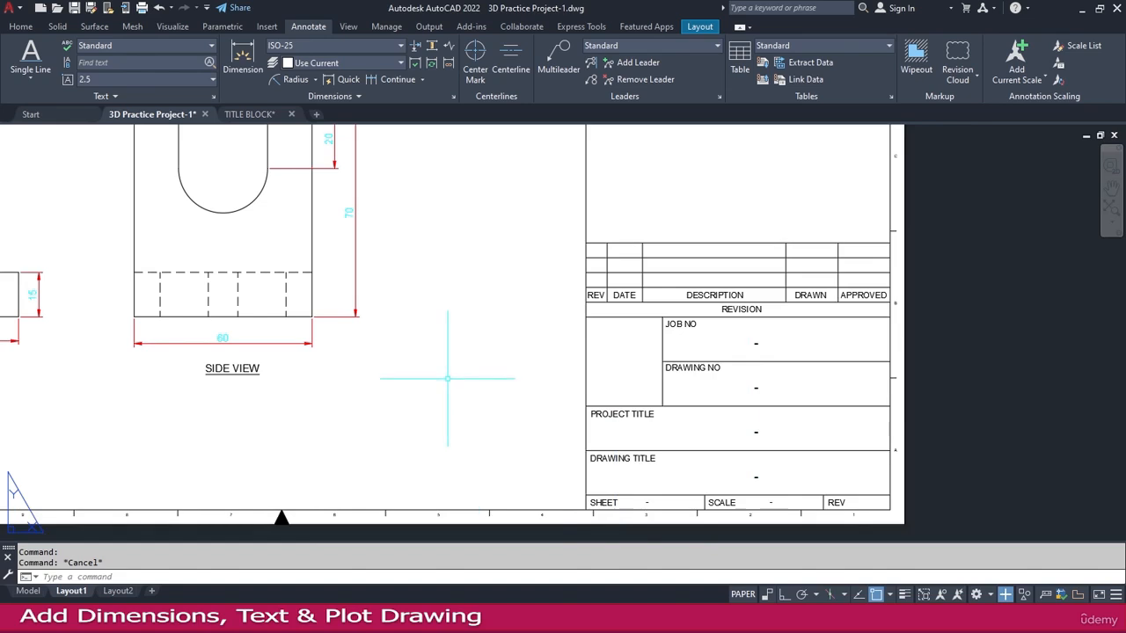
middle_click_drag(481, 384, 503, 392)
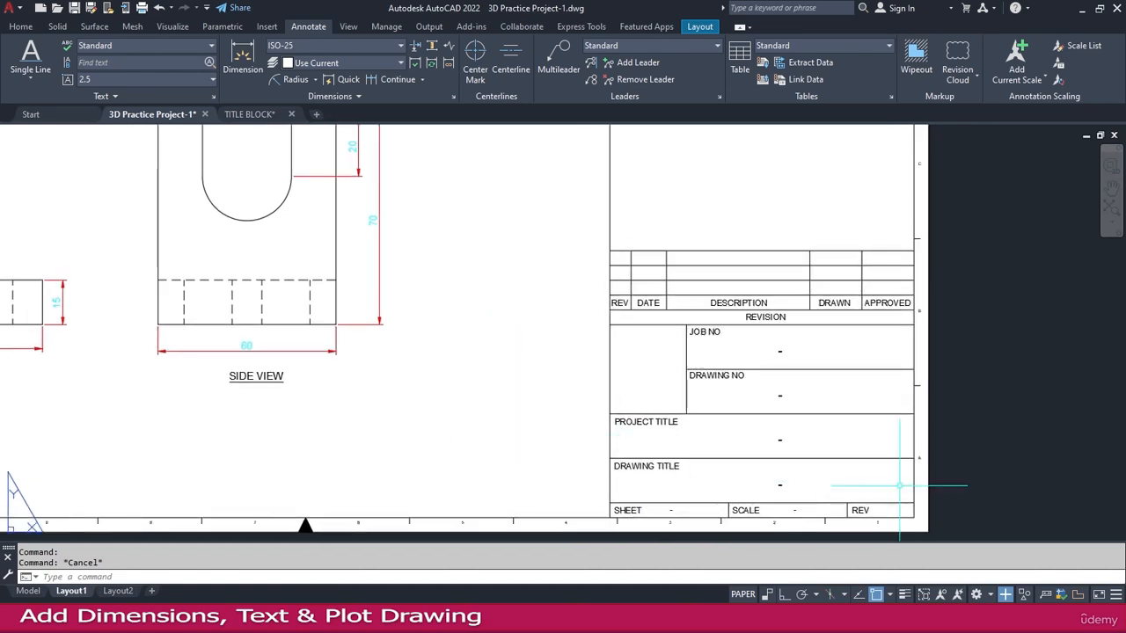
scroll(807, 287, "down", 3)
scroll(709, 330, "up", 4)
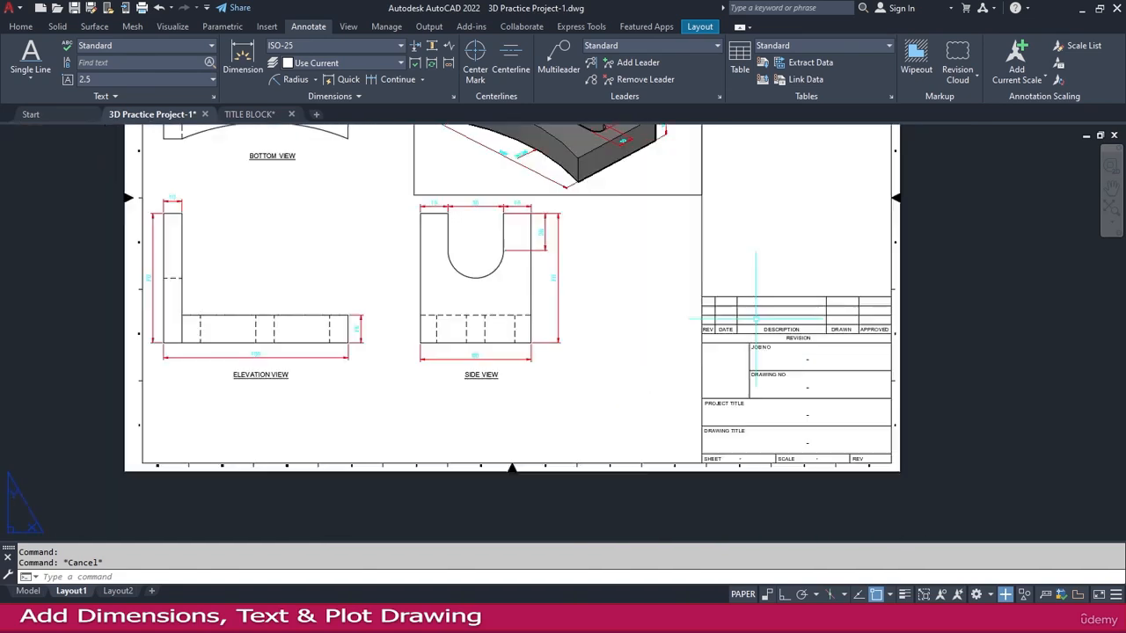
middle_click_drag(763, 307, 652, 296)
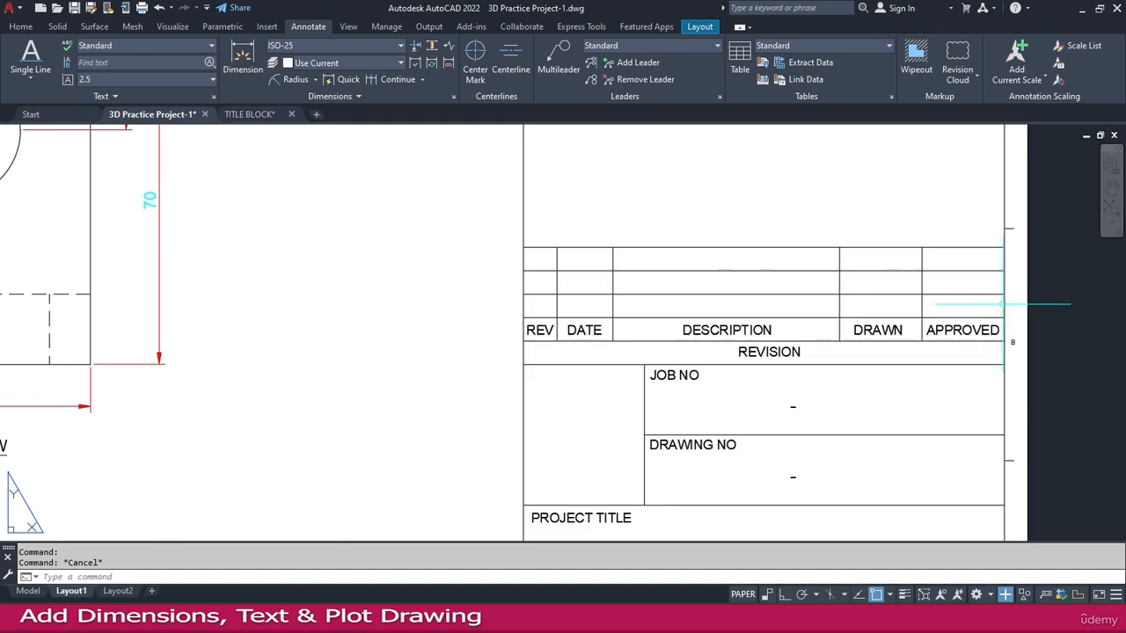
scroll(940, 323, "down", 4)
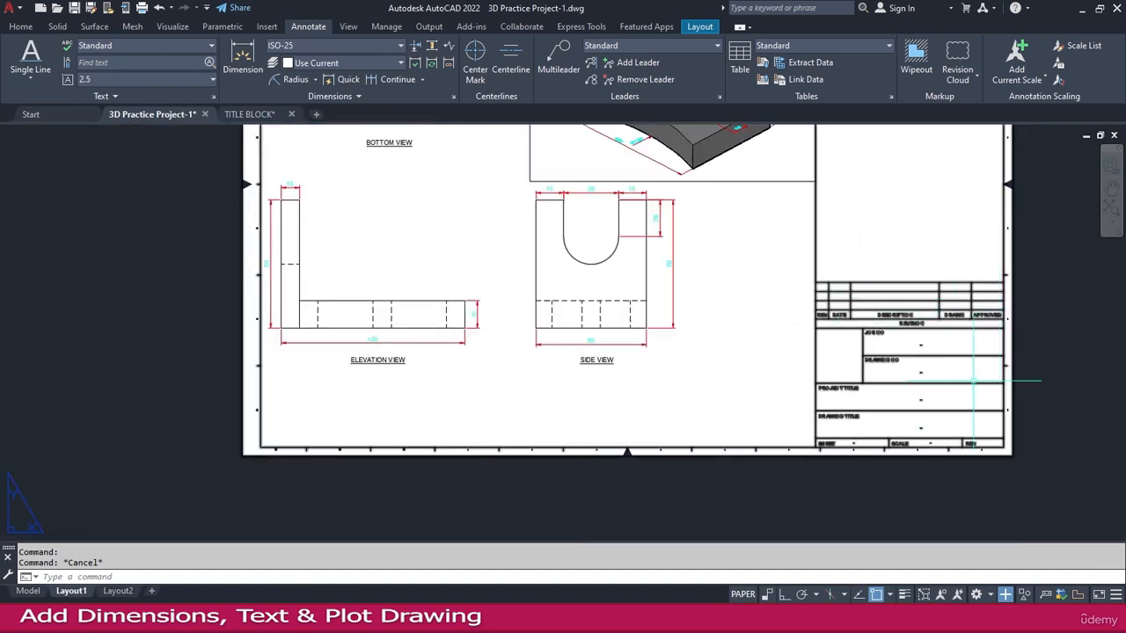
scroll(796, 381, "down", 4)
middle_click_drag(796, 380, 740, 409)
middle_click_drag(722, 350, 715, 344)
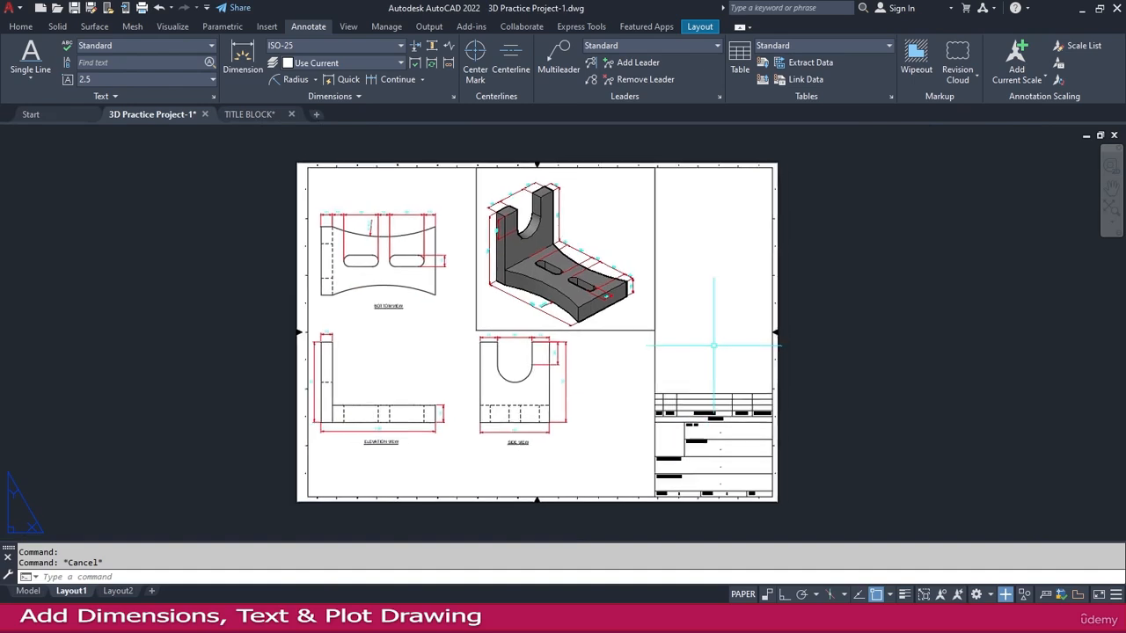
Step: Preview Layout1 and plot it at 1:1 on ISO full bleed A3 with monochrome.ctb, saving 3D Practice Project-1-Layout1.pdf to the Desktop
left_click(143, 9)
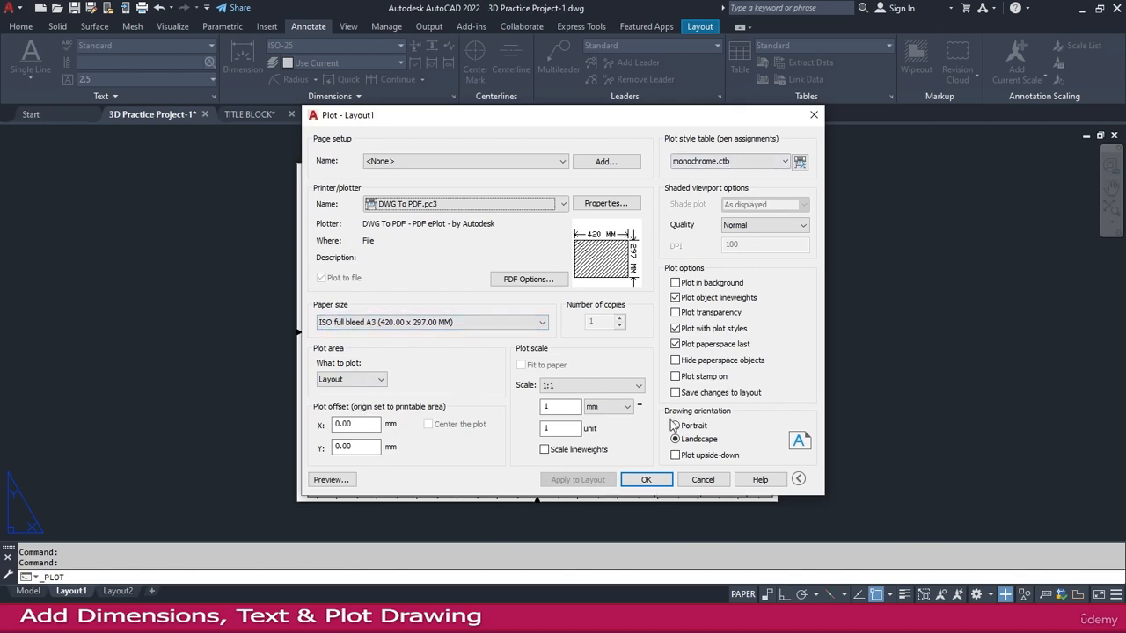
left_click(329, 486)
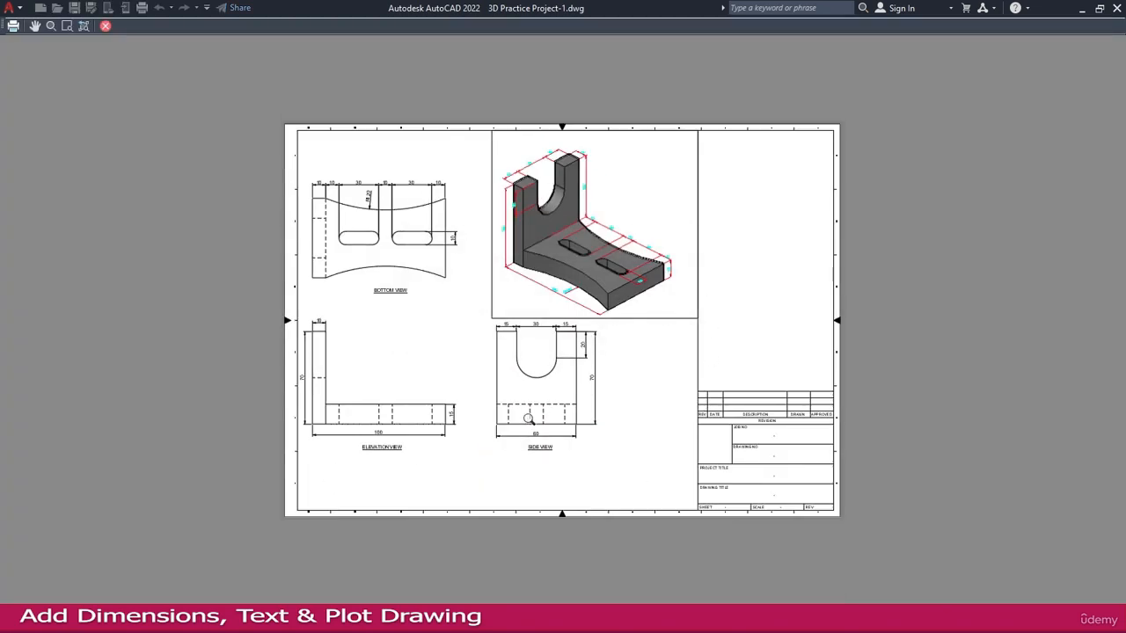
right_click(457, 294)
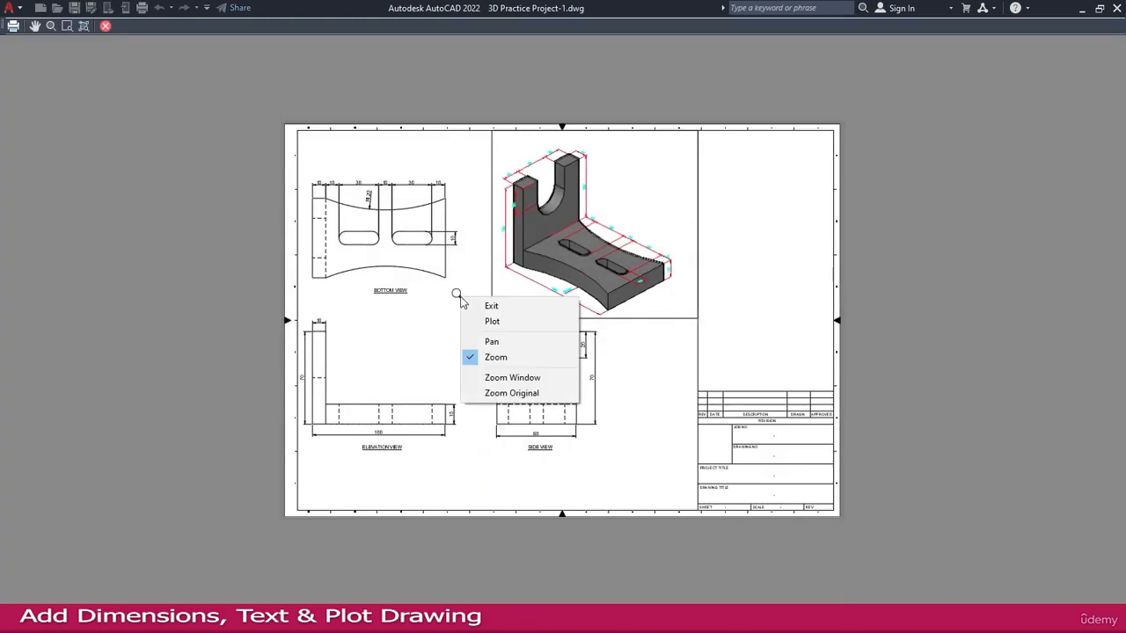
left_click(493, 322)
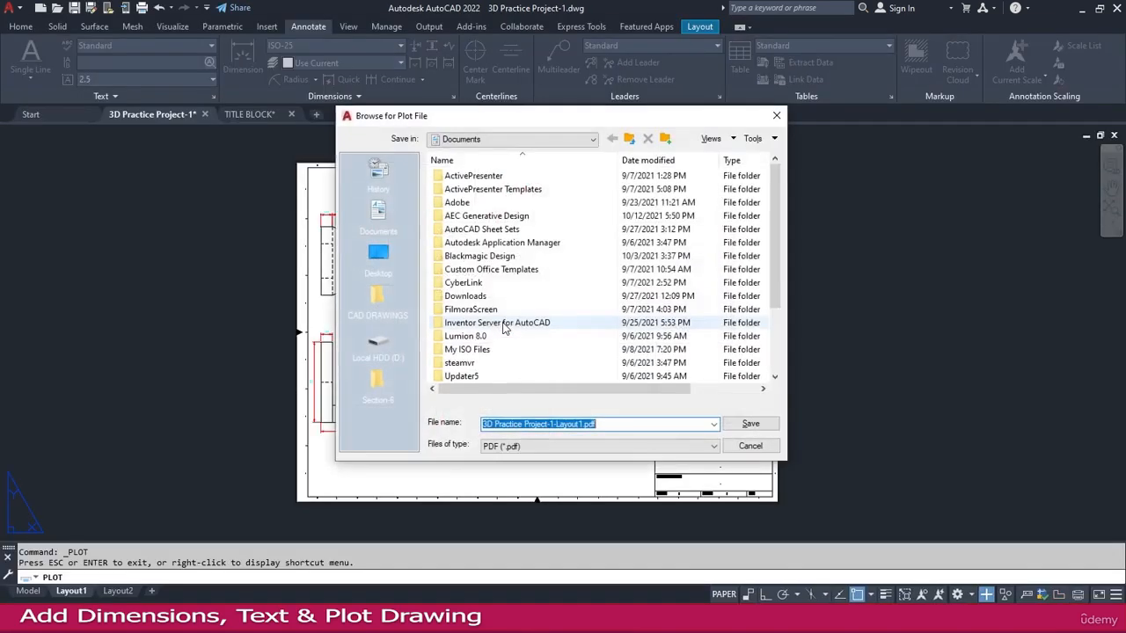
left_click(380, 257)
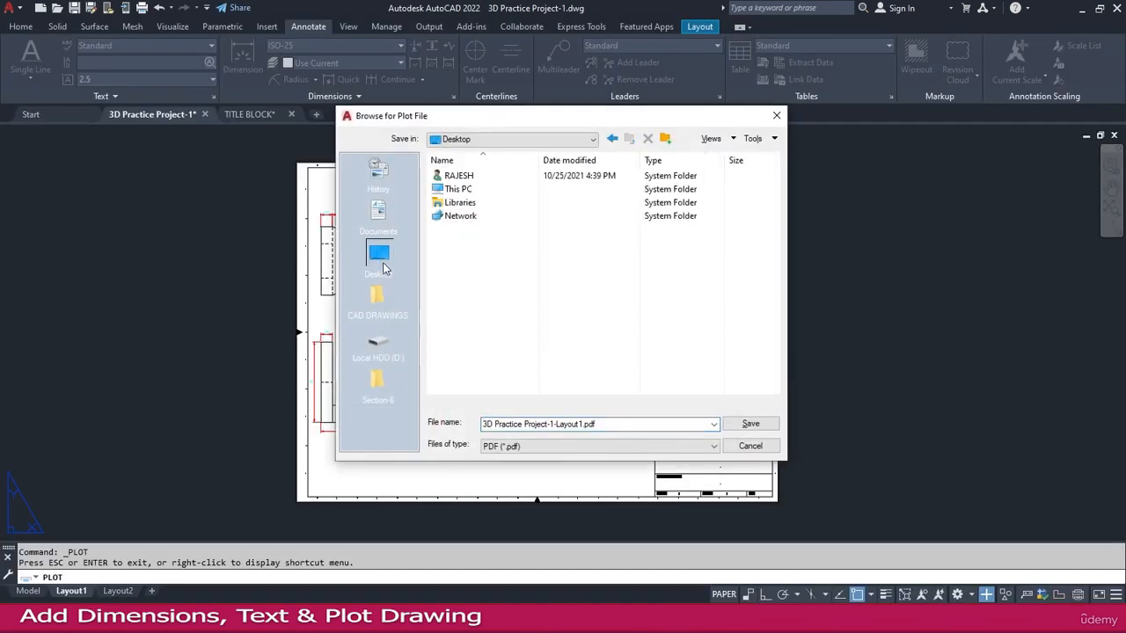
left_click(750, 424)
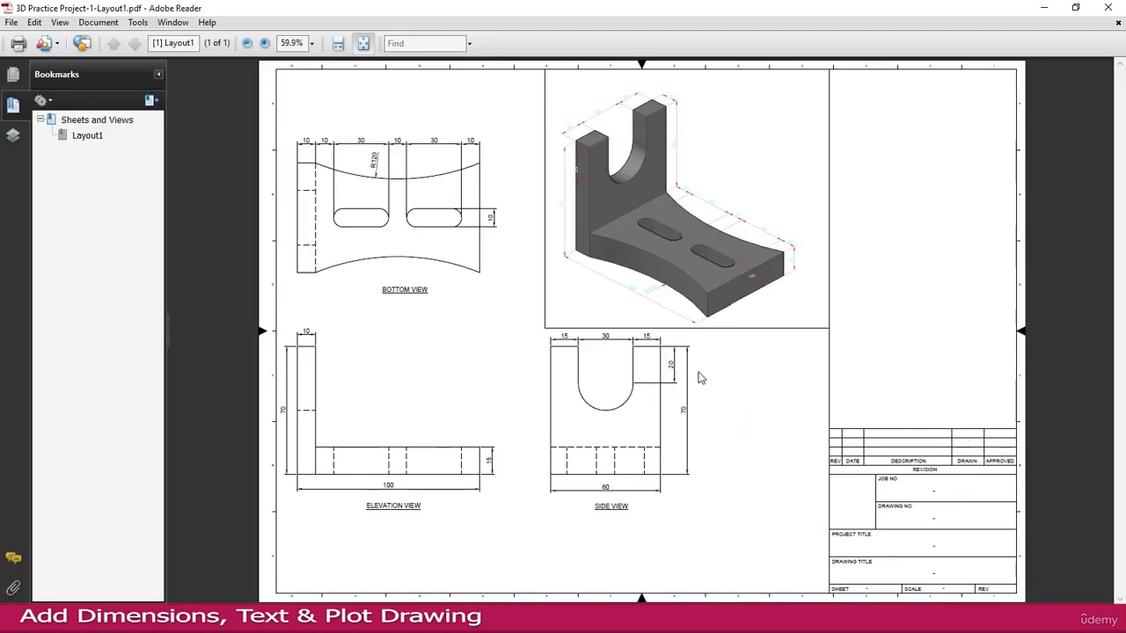
scroll(331, 178, "up", 2, "ctrl")
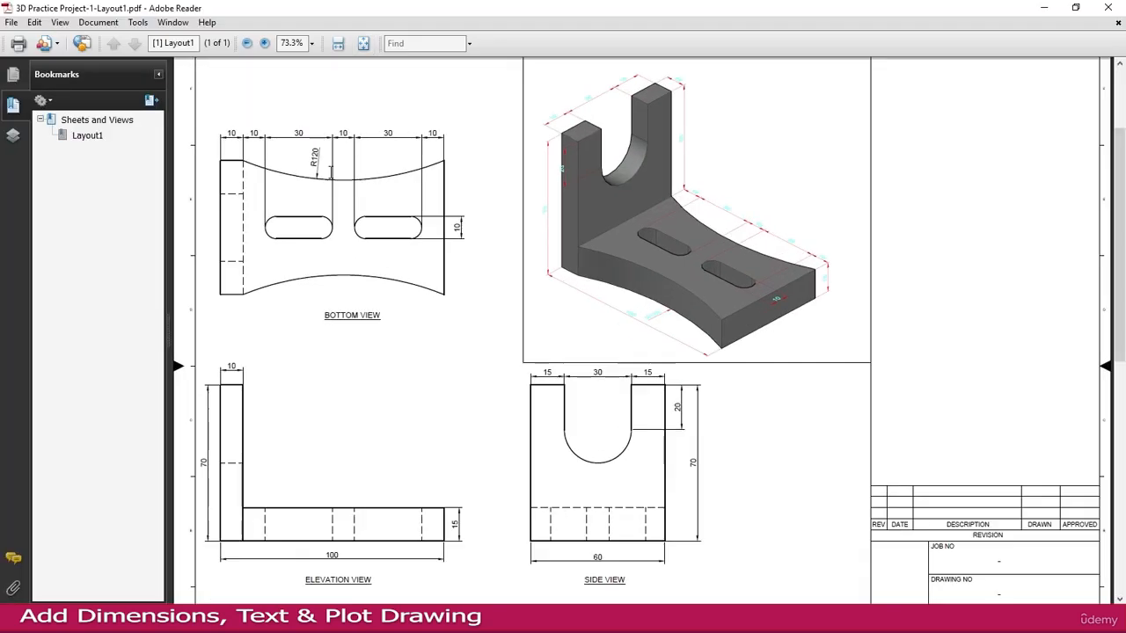